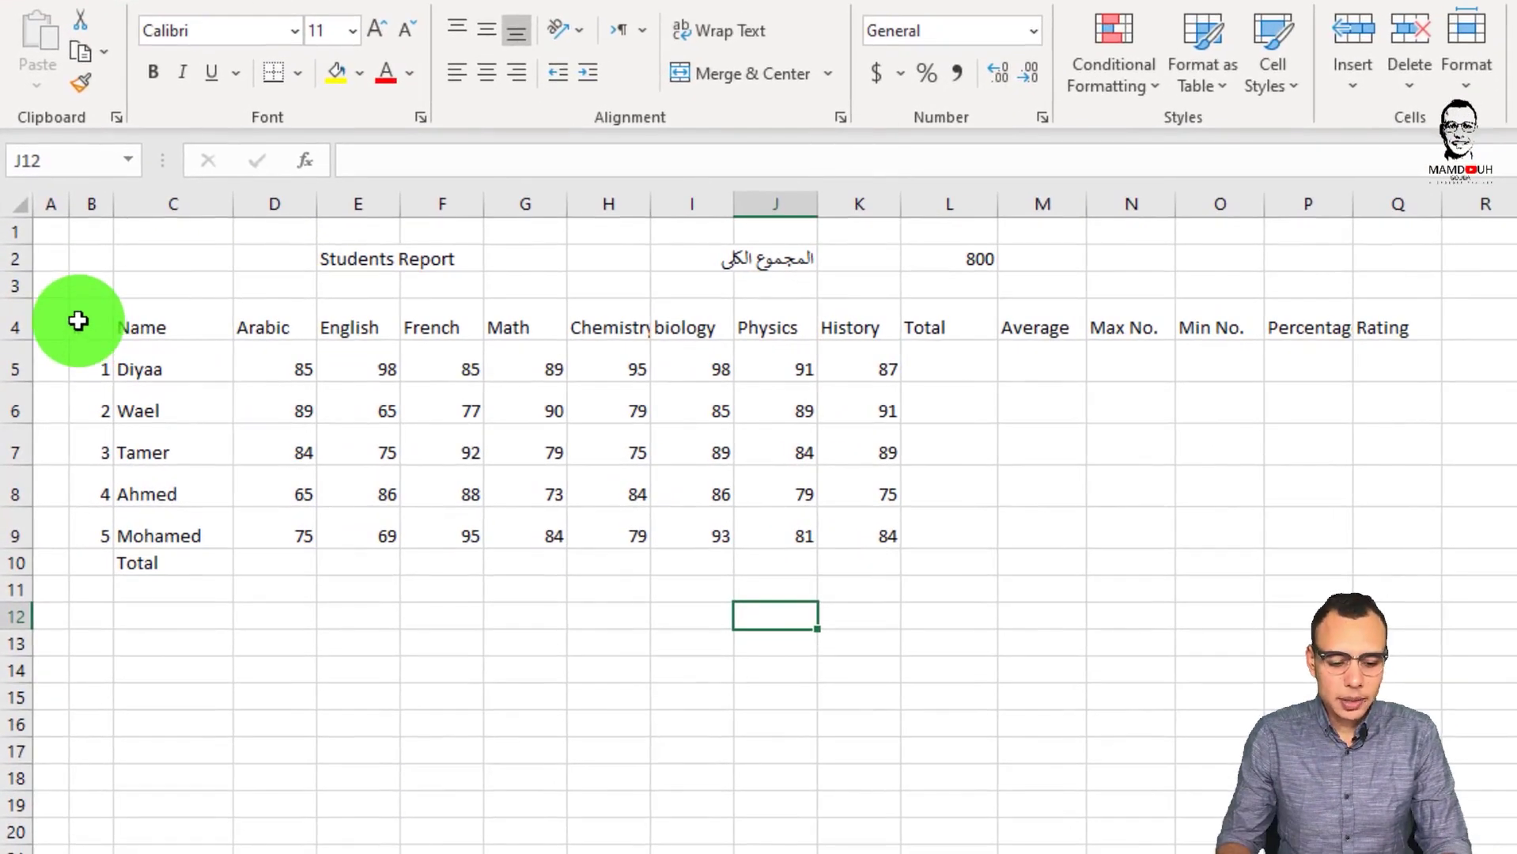
Step: Set the font of the student table in B4:Q10 to Sakkal Majalla, size 13
drag(77, 320, 1425, 553)
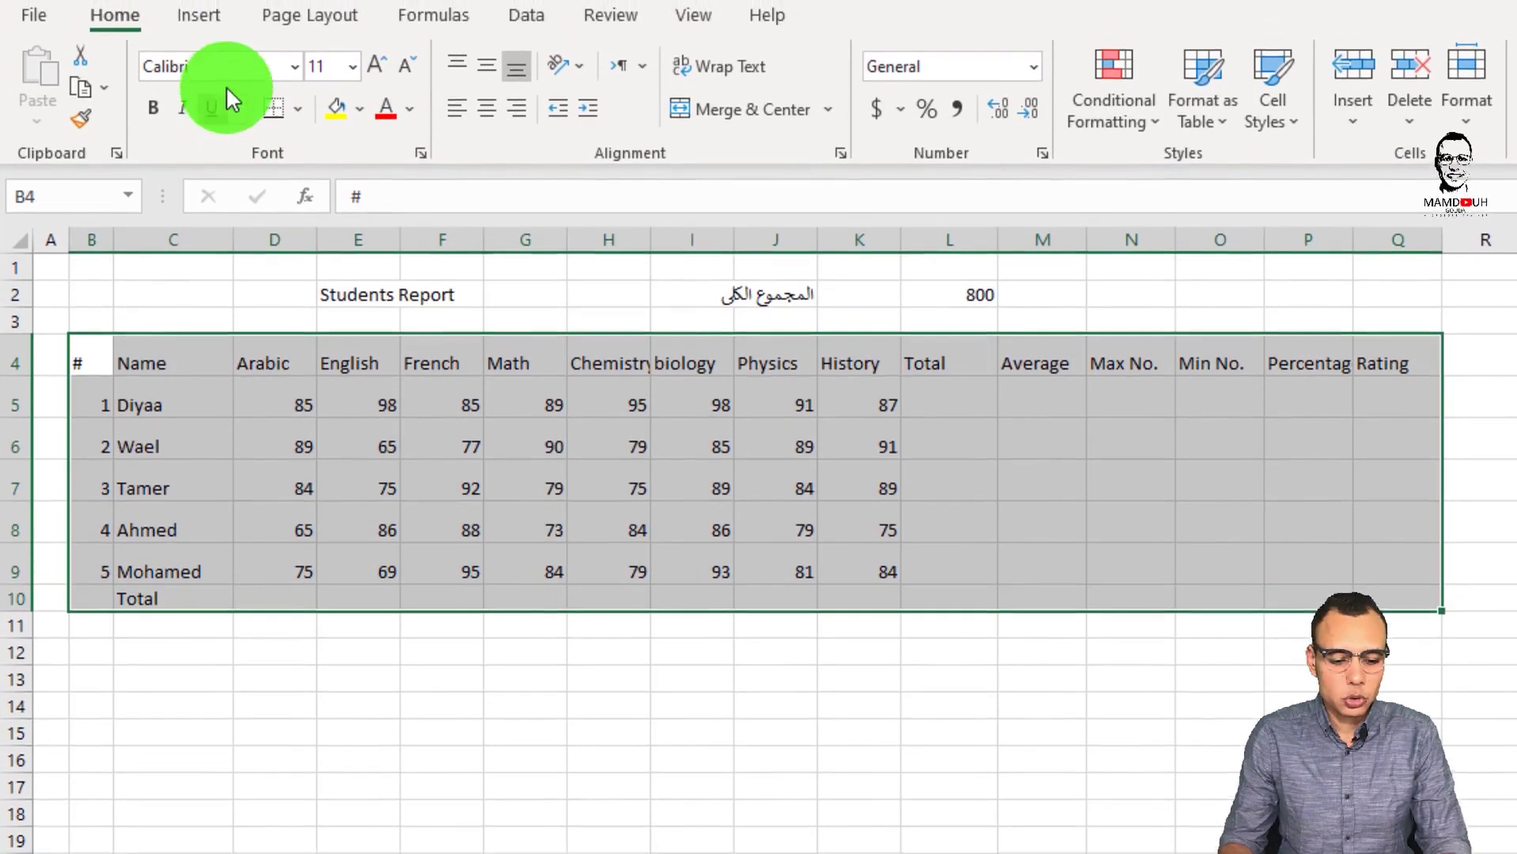
click(228, 66)
text(S)
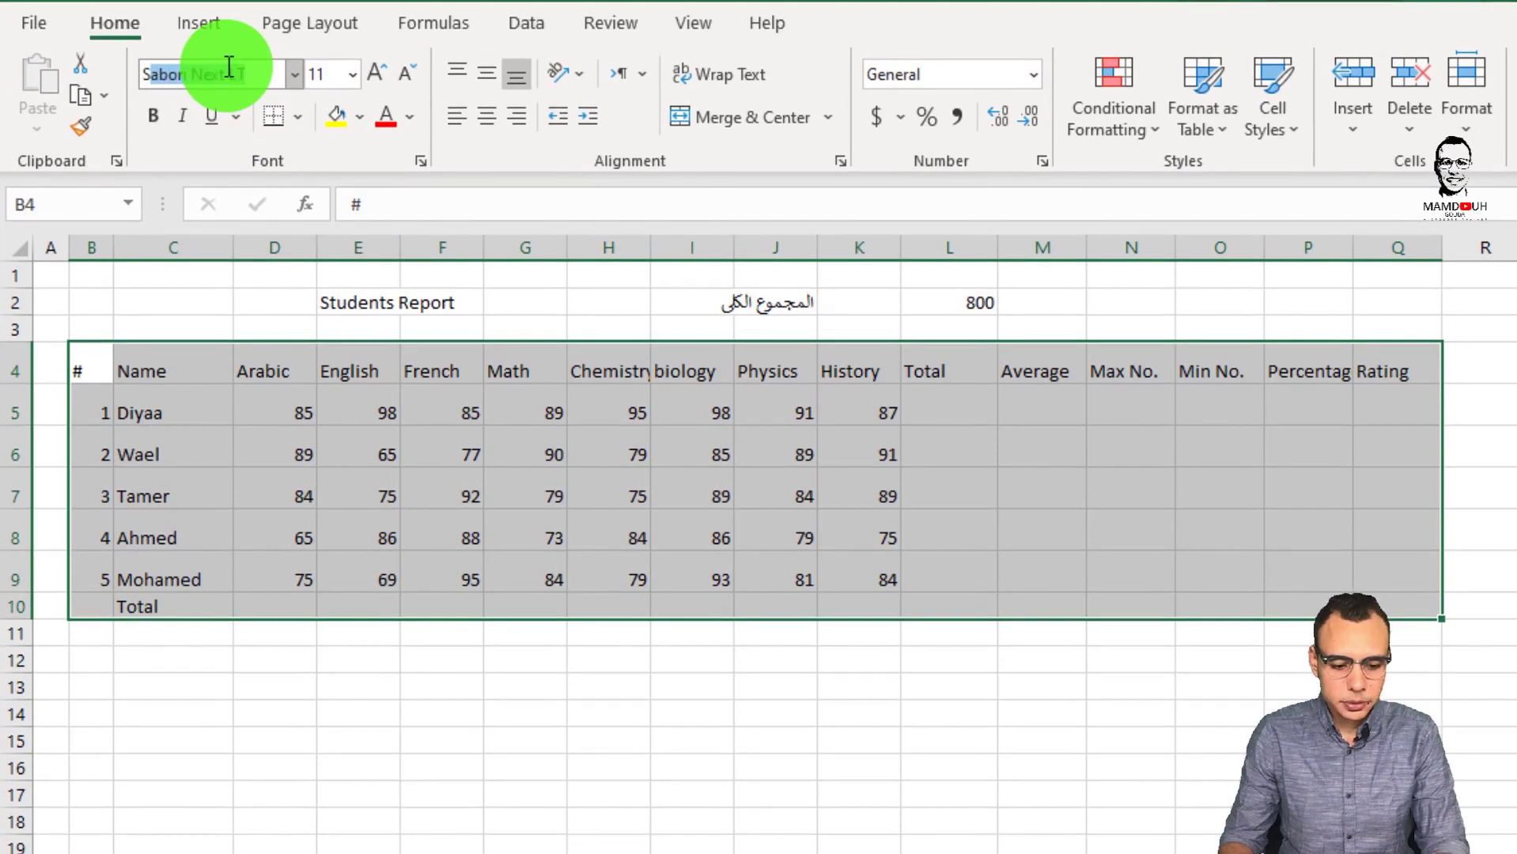
text(akkal Majalla)
key(Return)
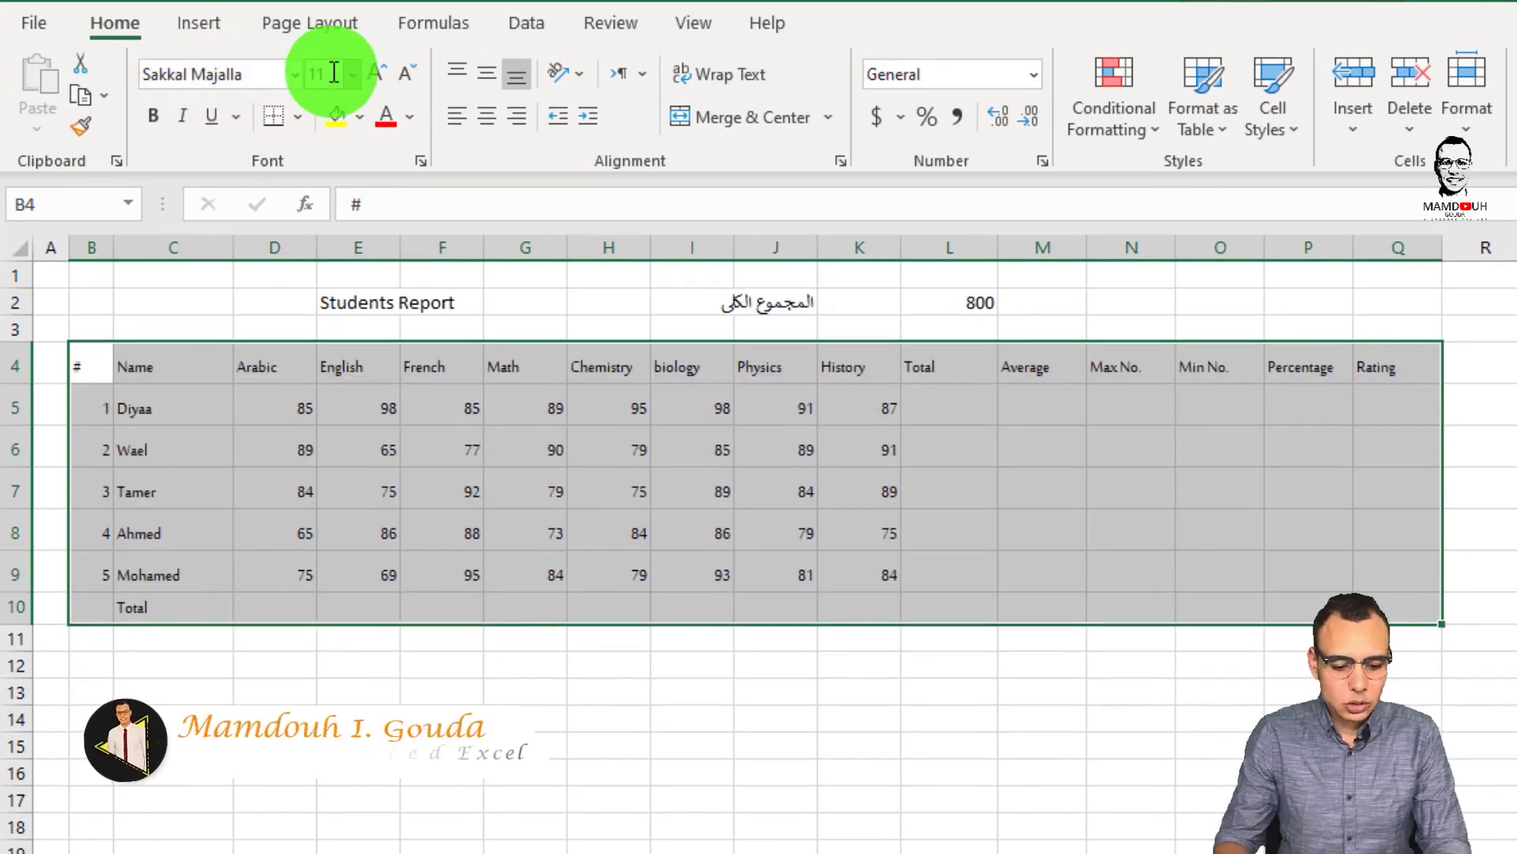
text(13)
key(Return)
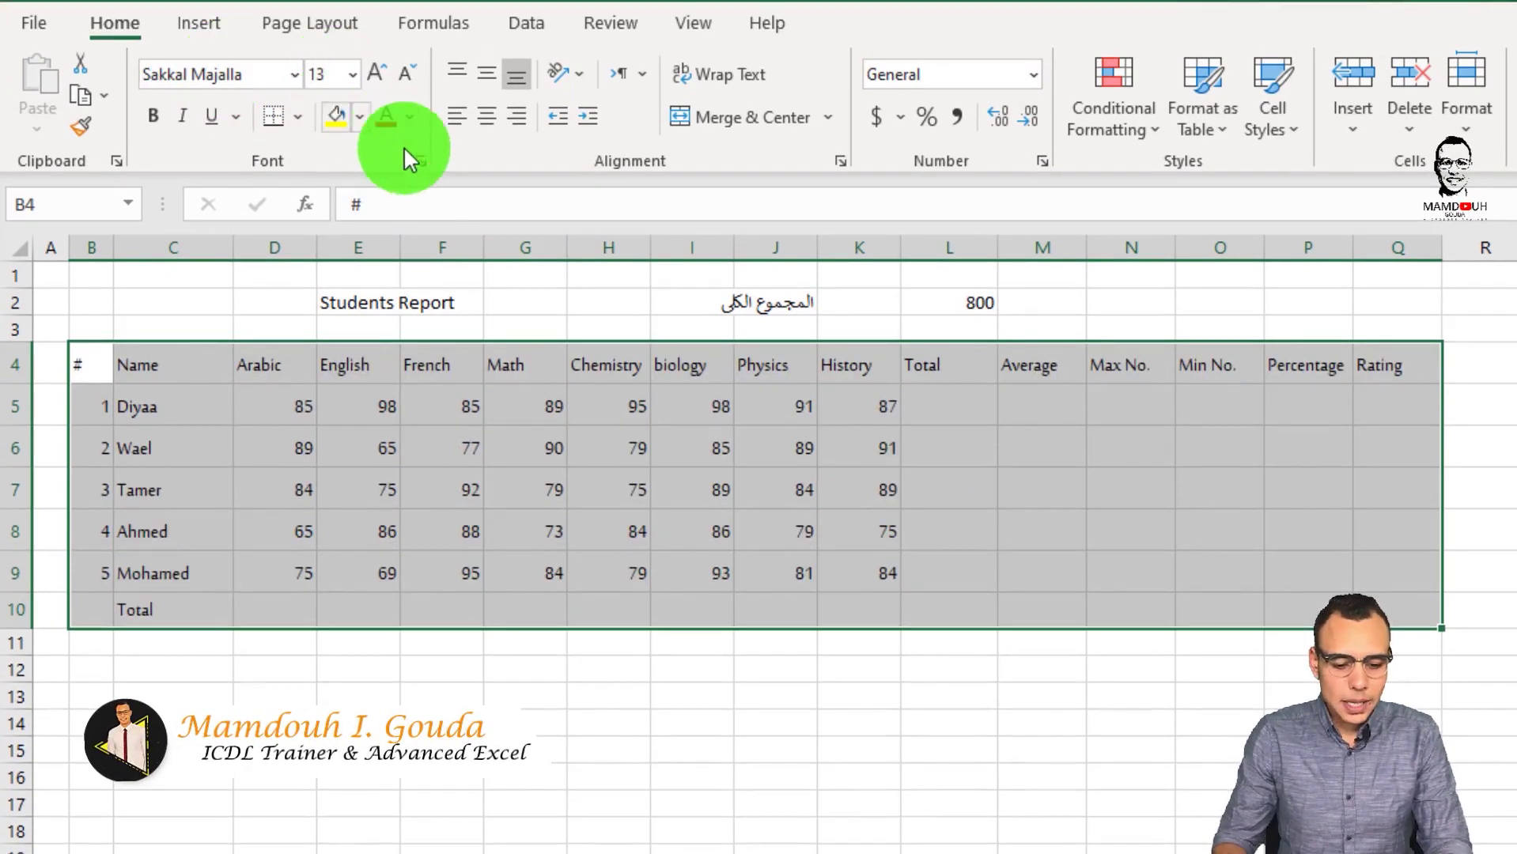
Step: Try bold and underline on the table range, turning each off again, and look at the border options
click(153, 123)
click(153, 123)
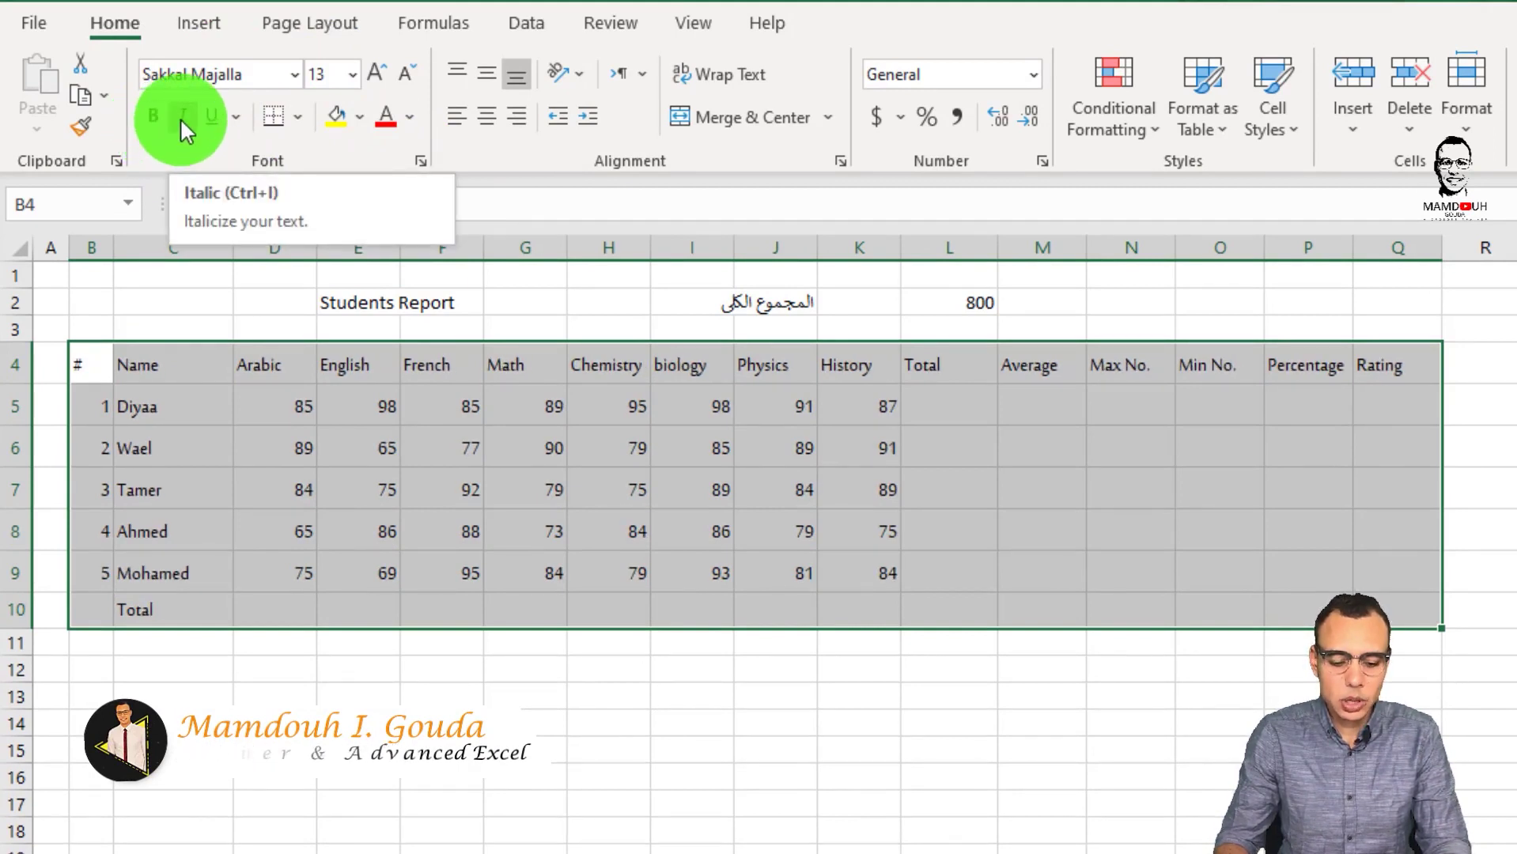
click(211, 115)
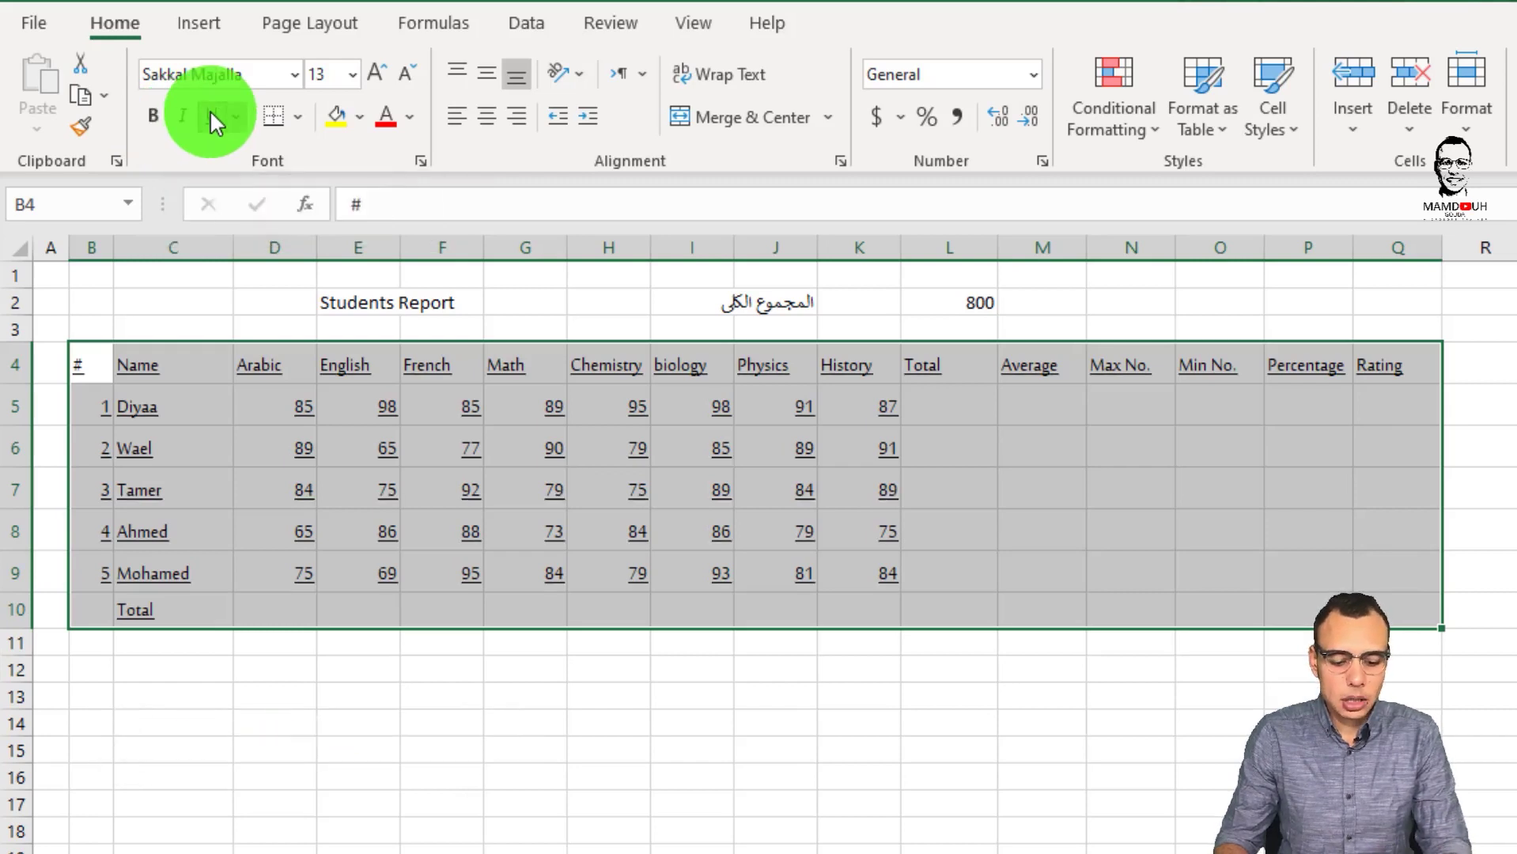
click(211, 115)
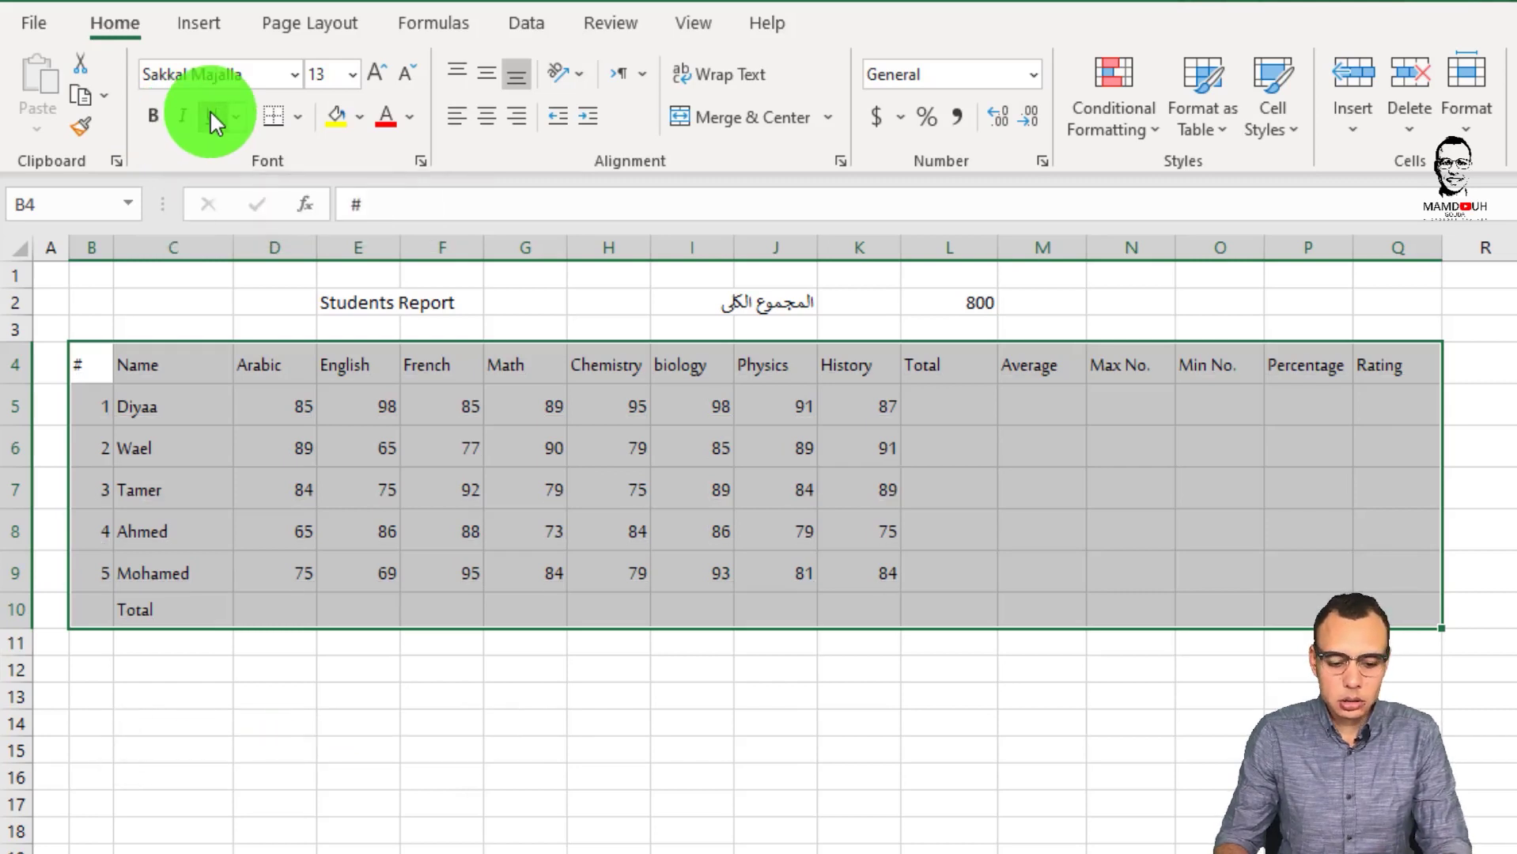
click(298, 117)
click(299, 117)
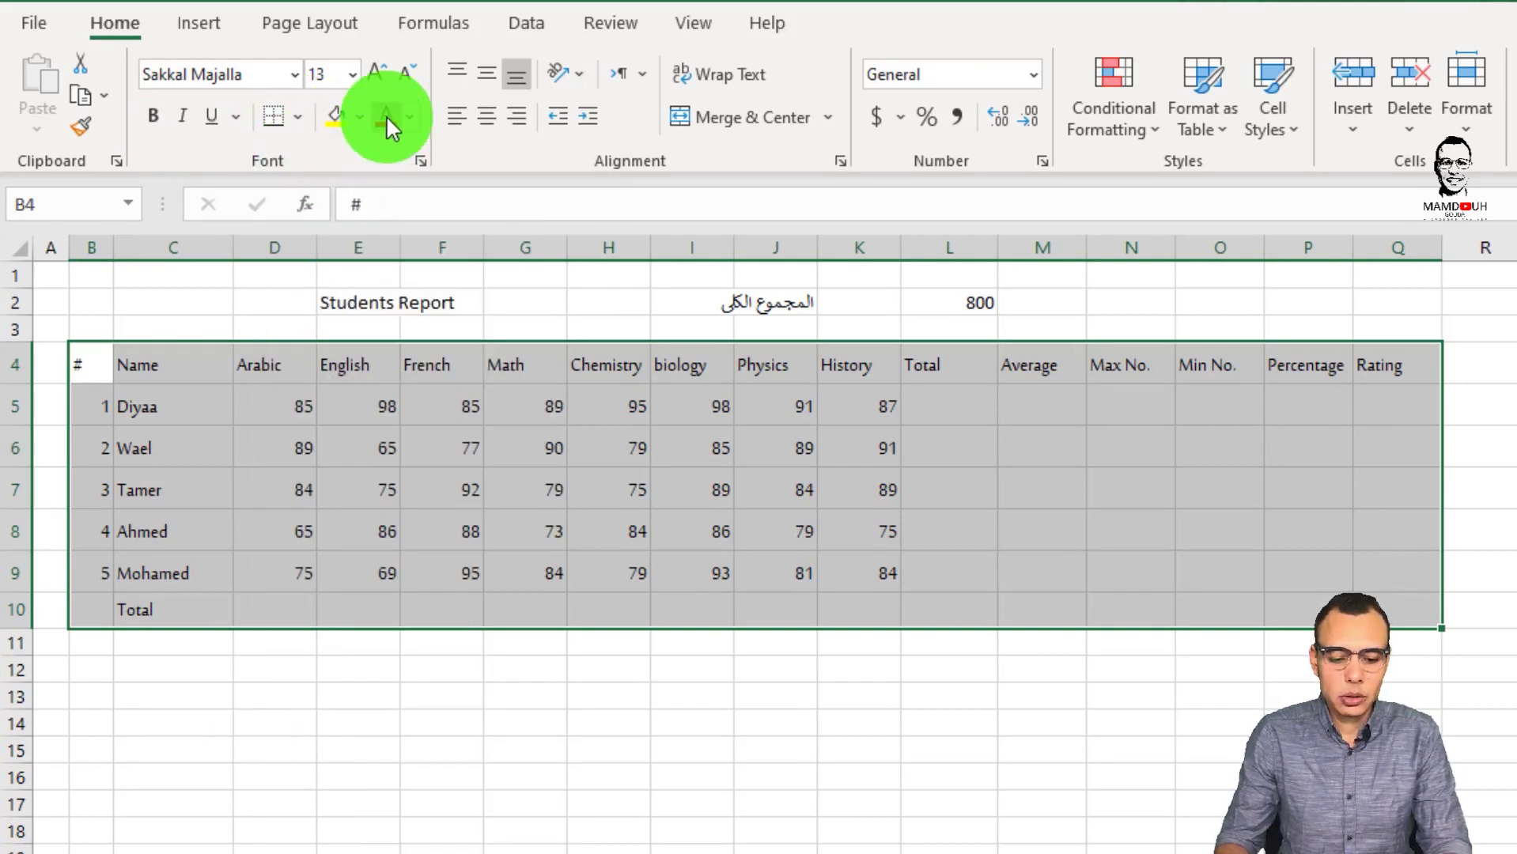
Step: Center the contents of B4:Q10 both vertically and horizontally
click(489, 73)
click(482, 116)
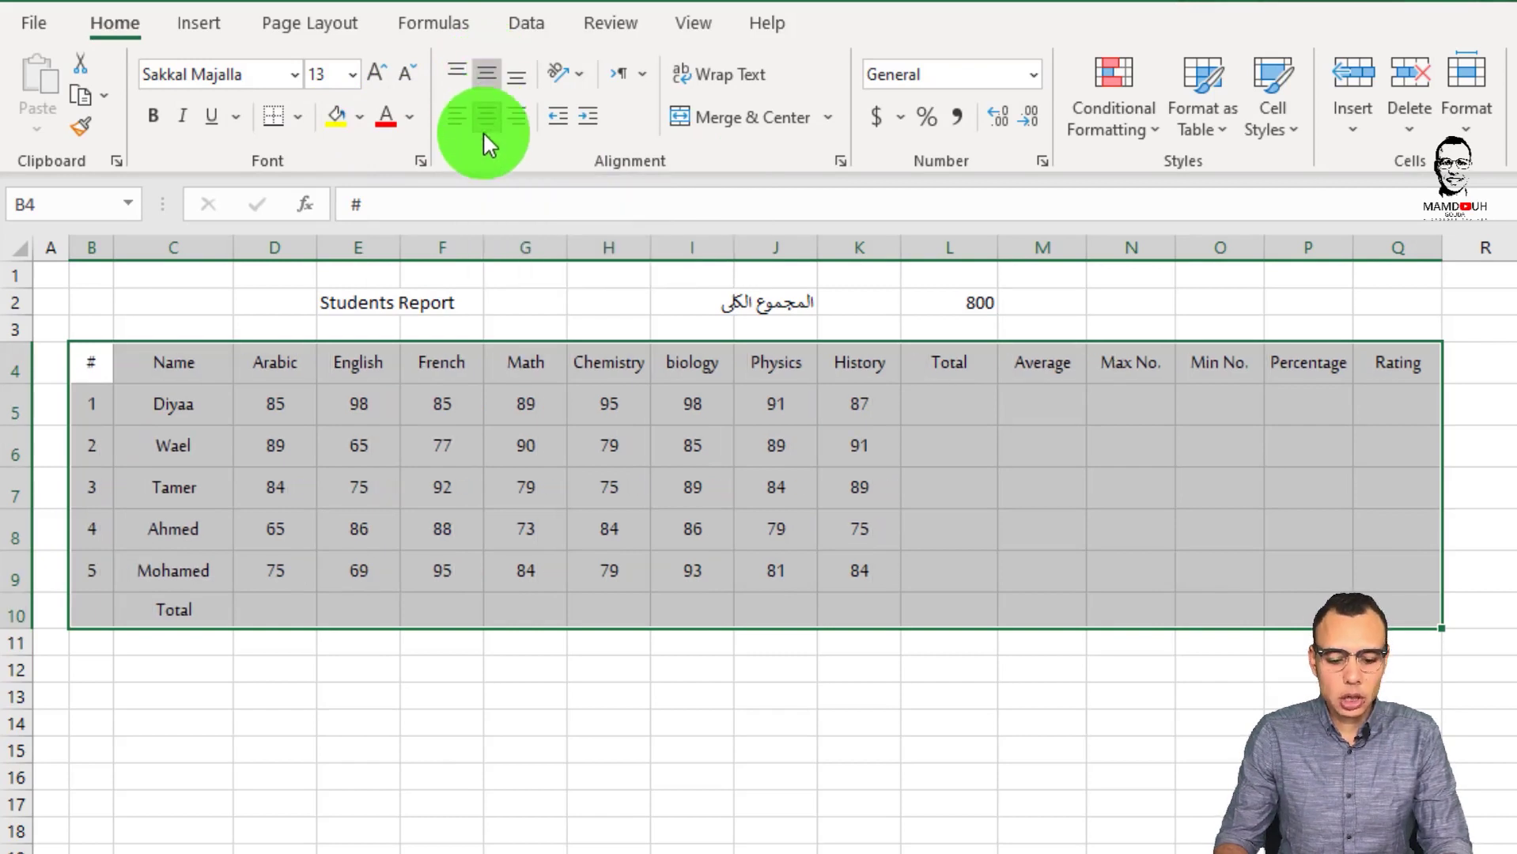
Step: Enlarge row 4 and column L, and try top, middle and bottom alignment on the Total header in L4
click(1021, 435)
drag(17, 381, 10, 488)
drag(998, 247, 1099, 248)
click(1010, 432)
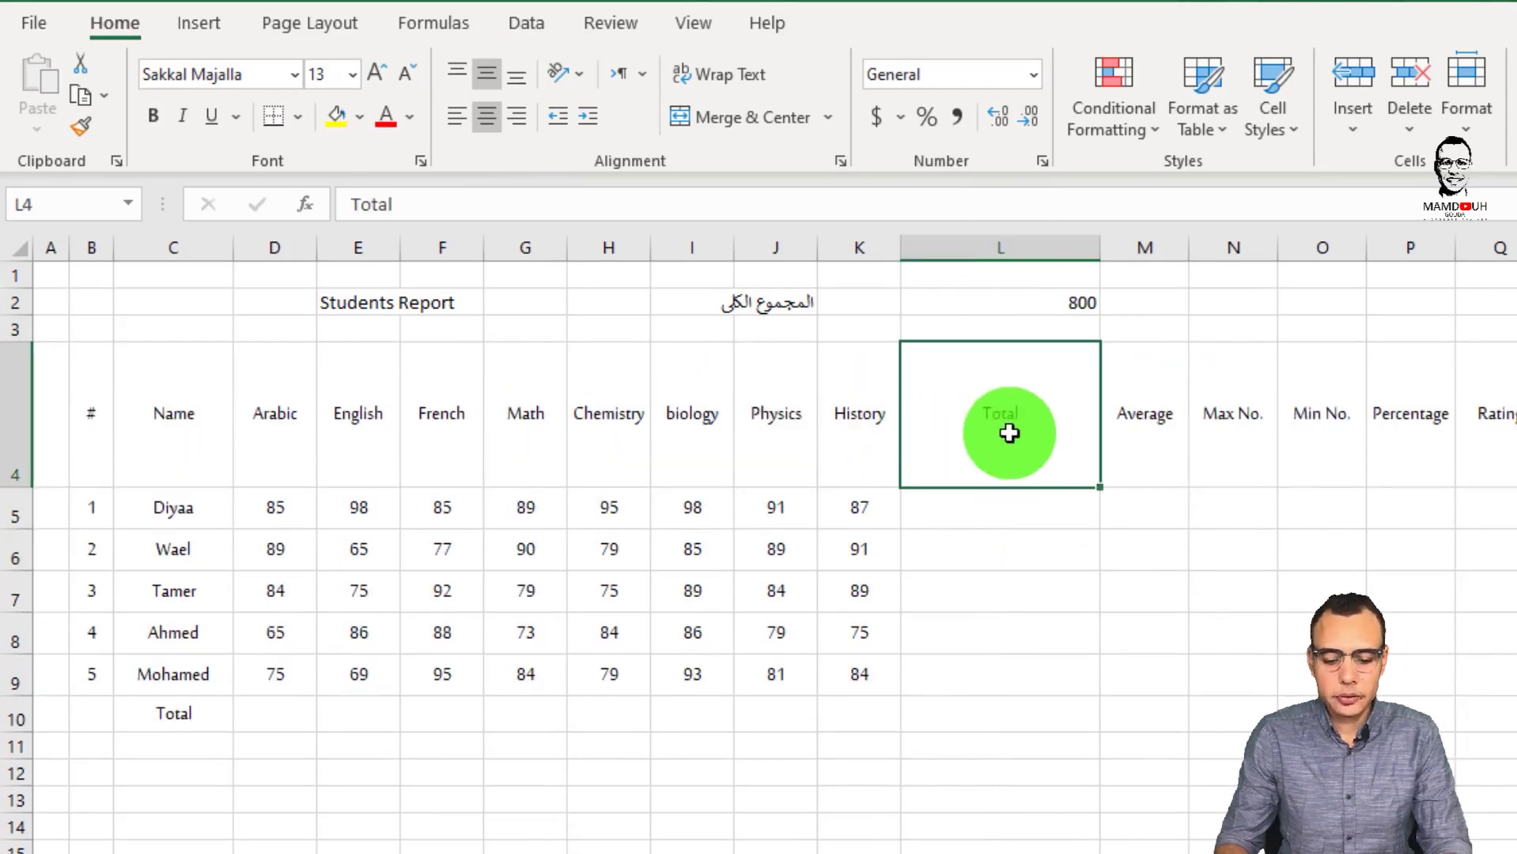
click(459, 75)
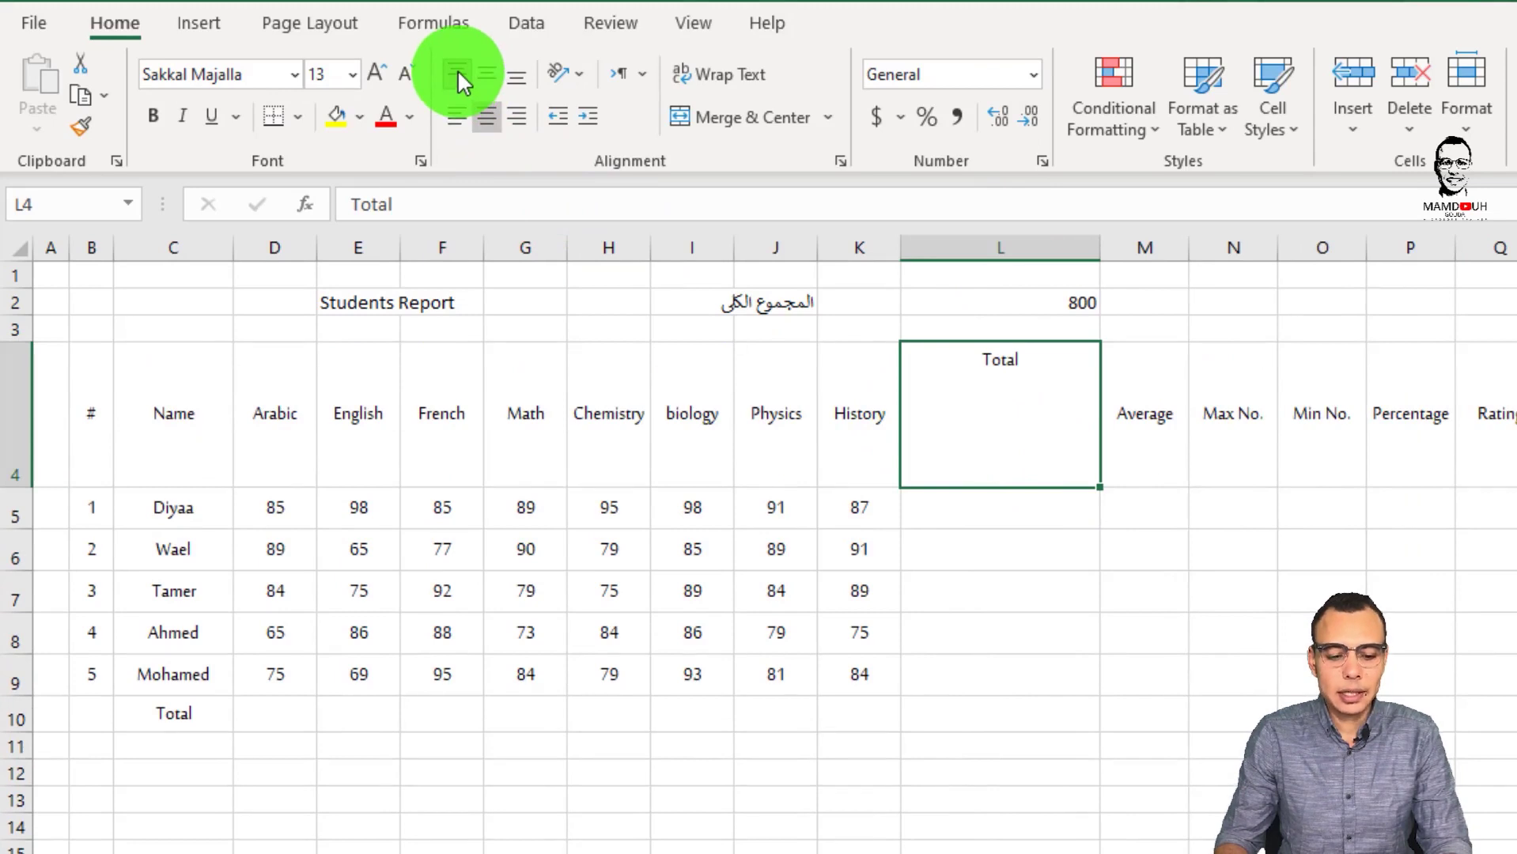
click(488, 76)
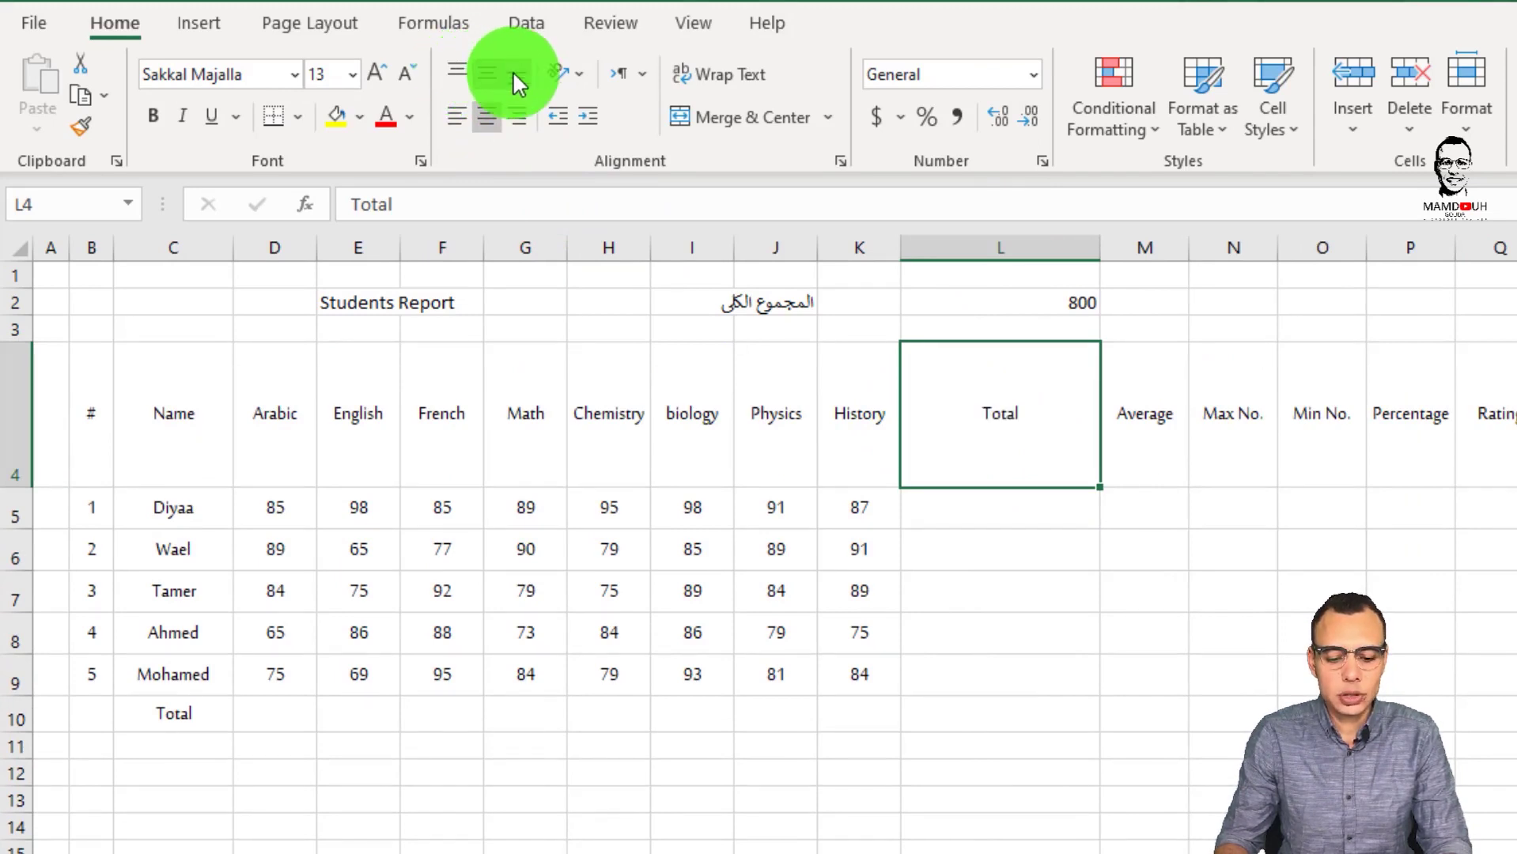
click(513, 73)
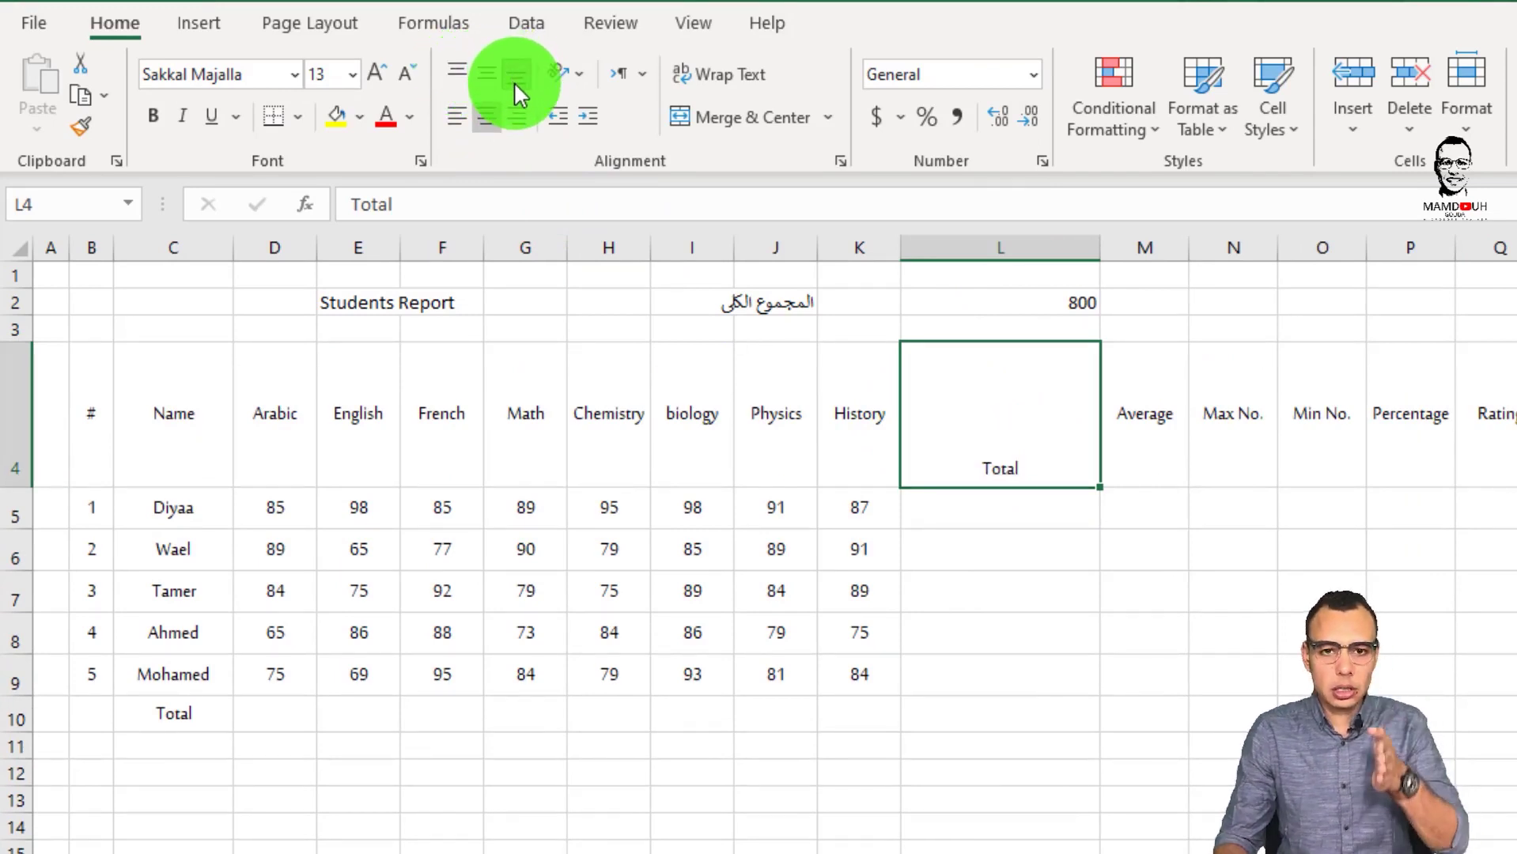
click(487, 75)
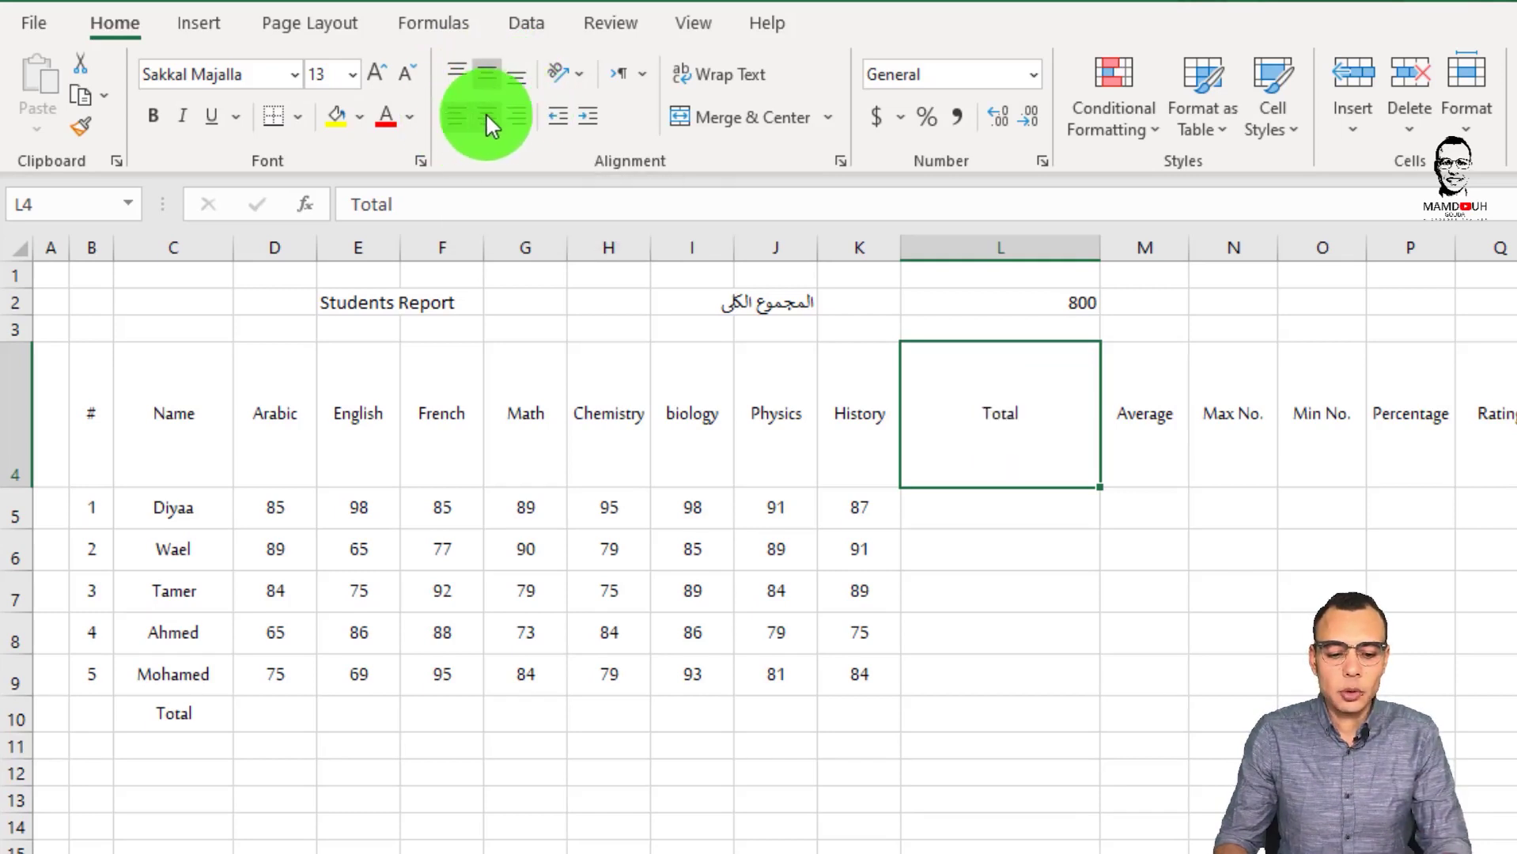
Step: Try left, right, top-right and top-left alignment on the Total header in L4, ending with it centered both ways
click(448, 117)
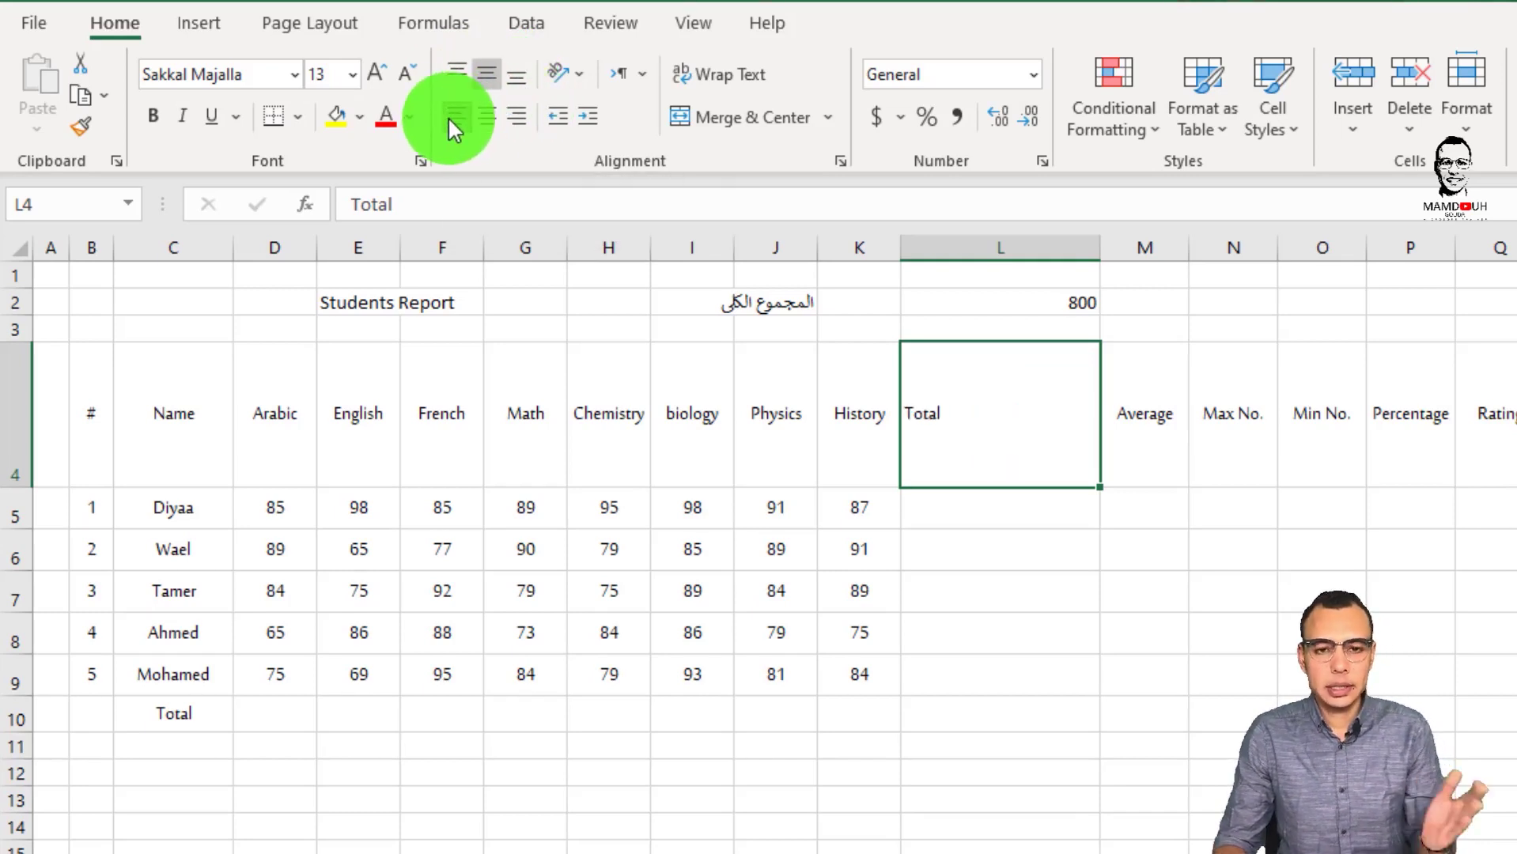
click(484, 117)
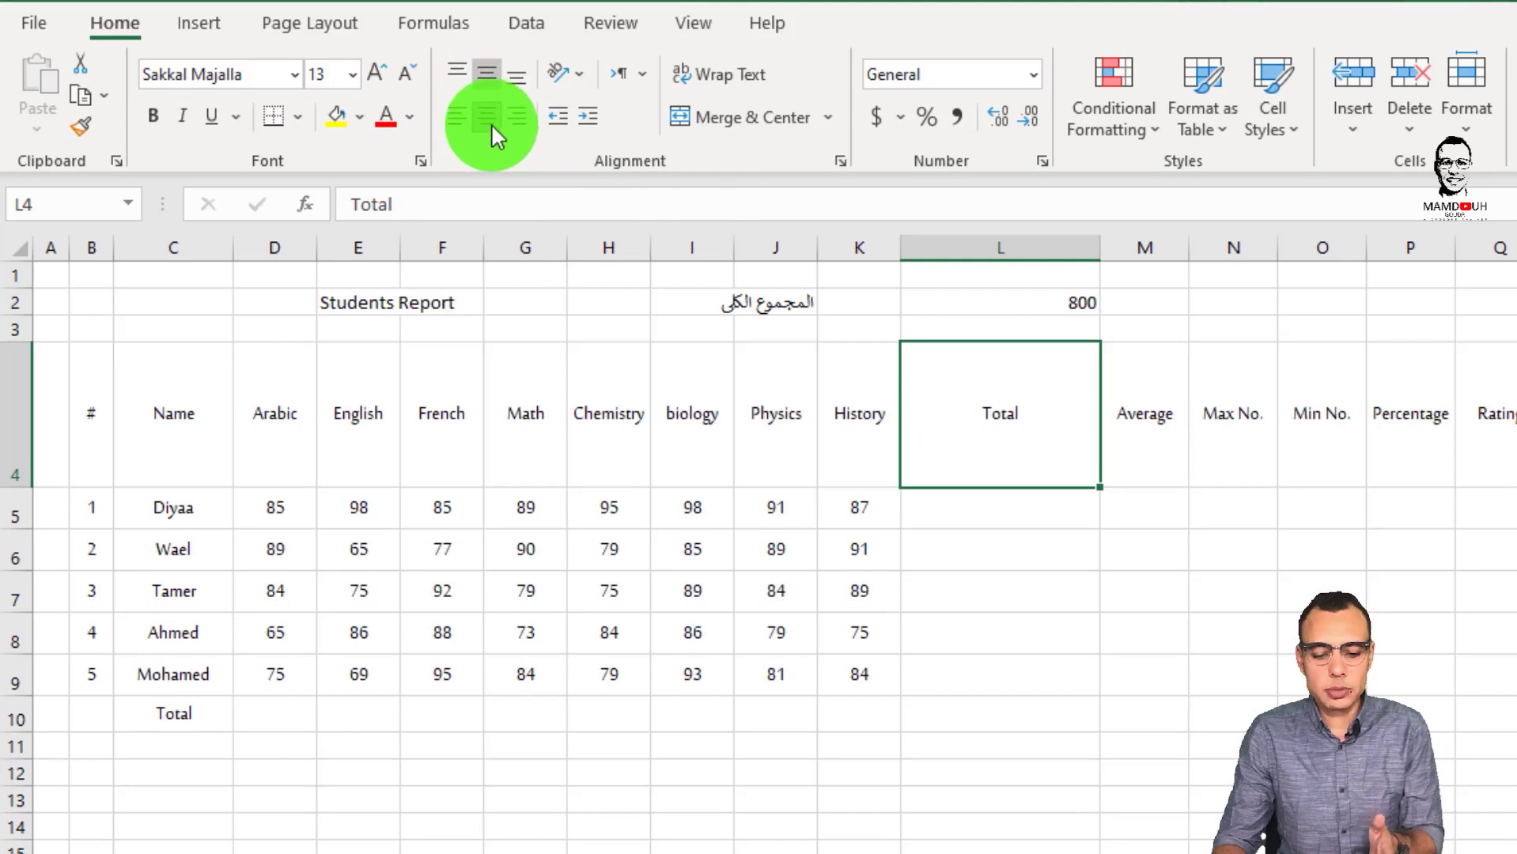
click(521, 123)
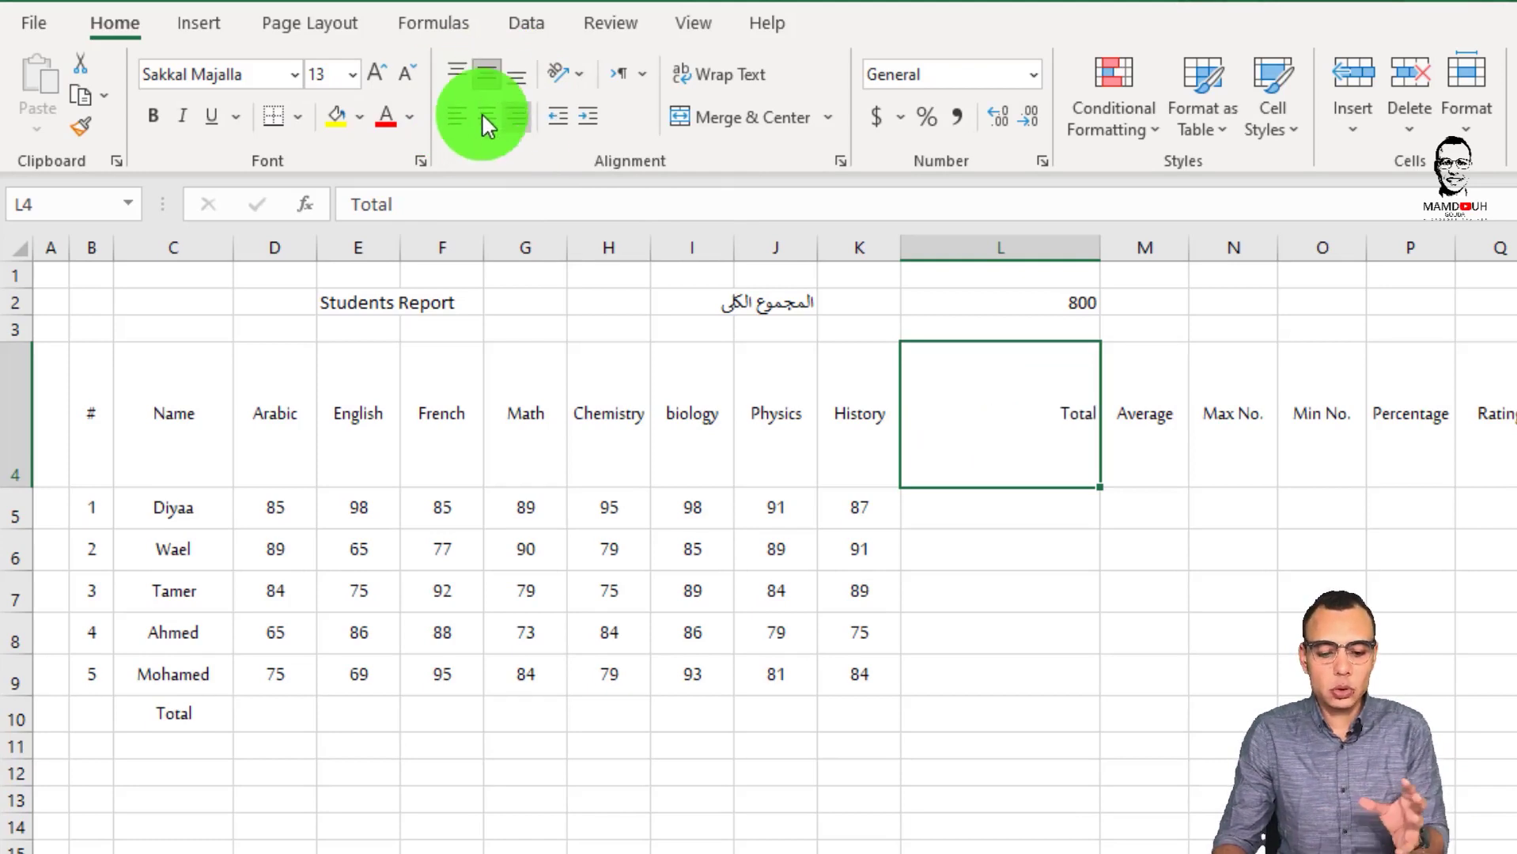
click(455, 72)
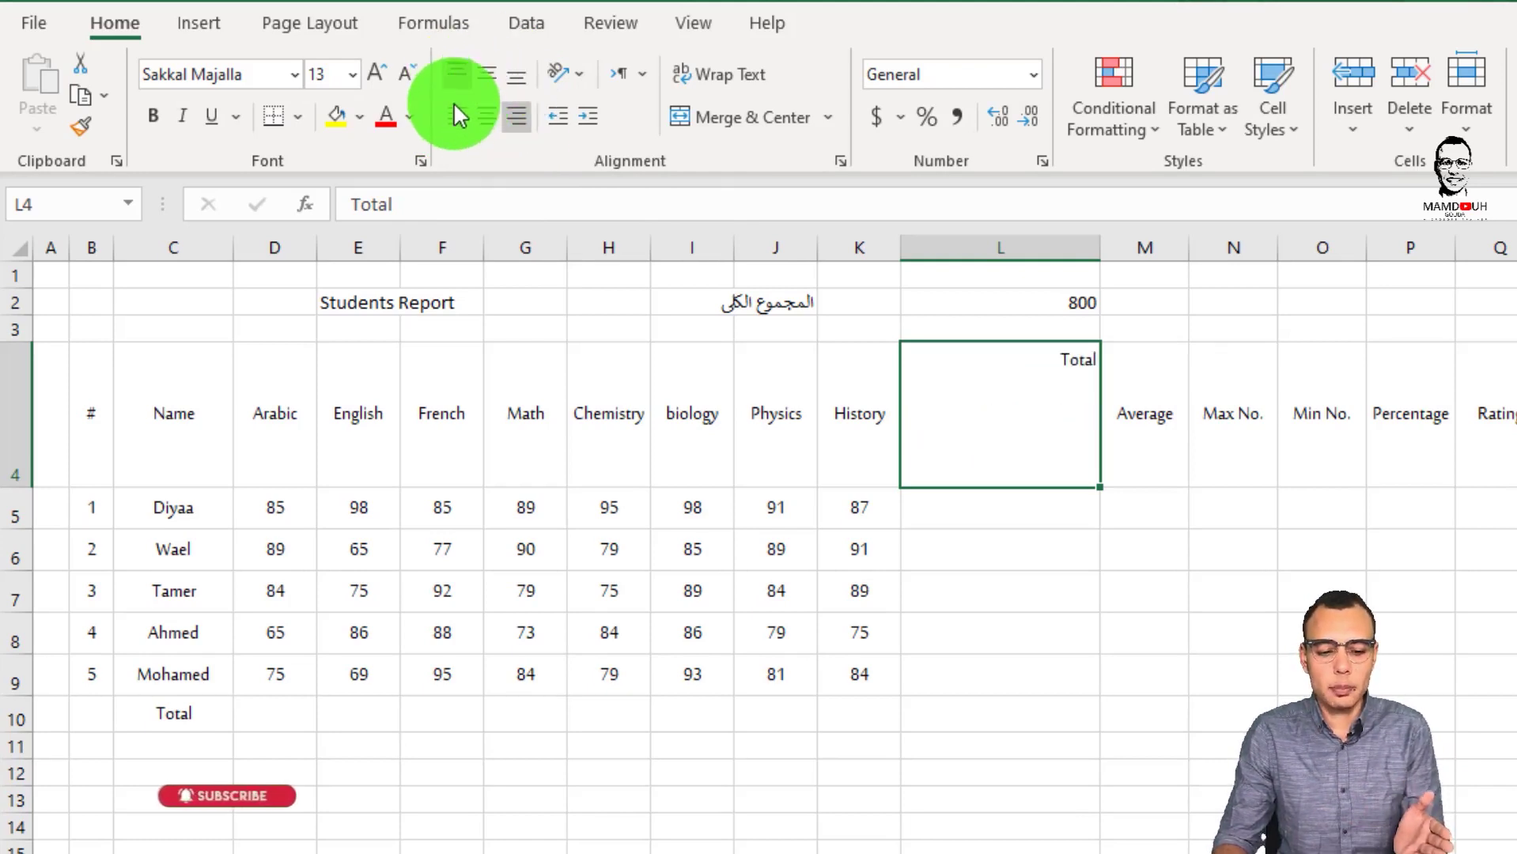
click(453, 117)
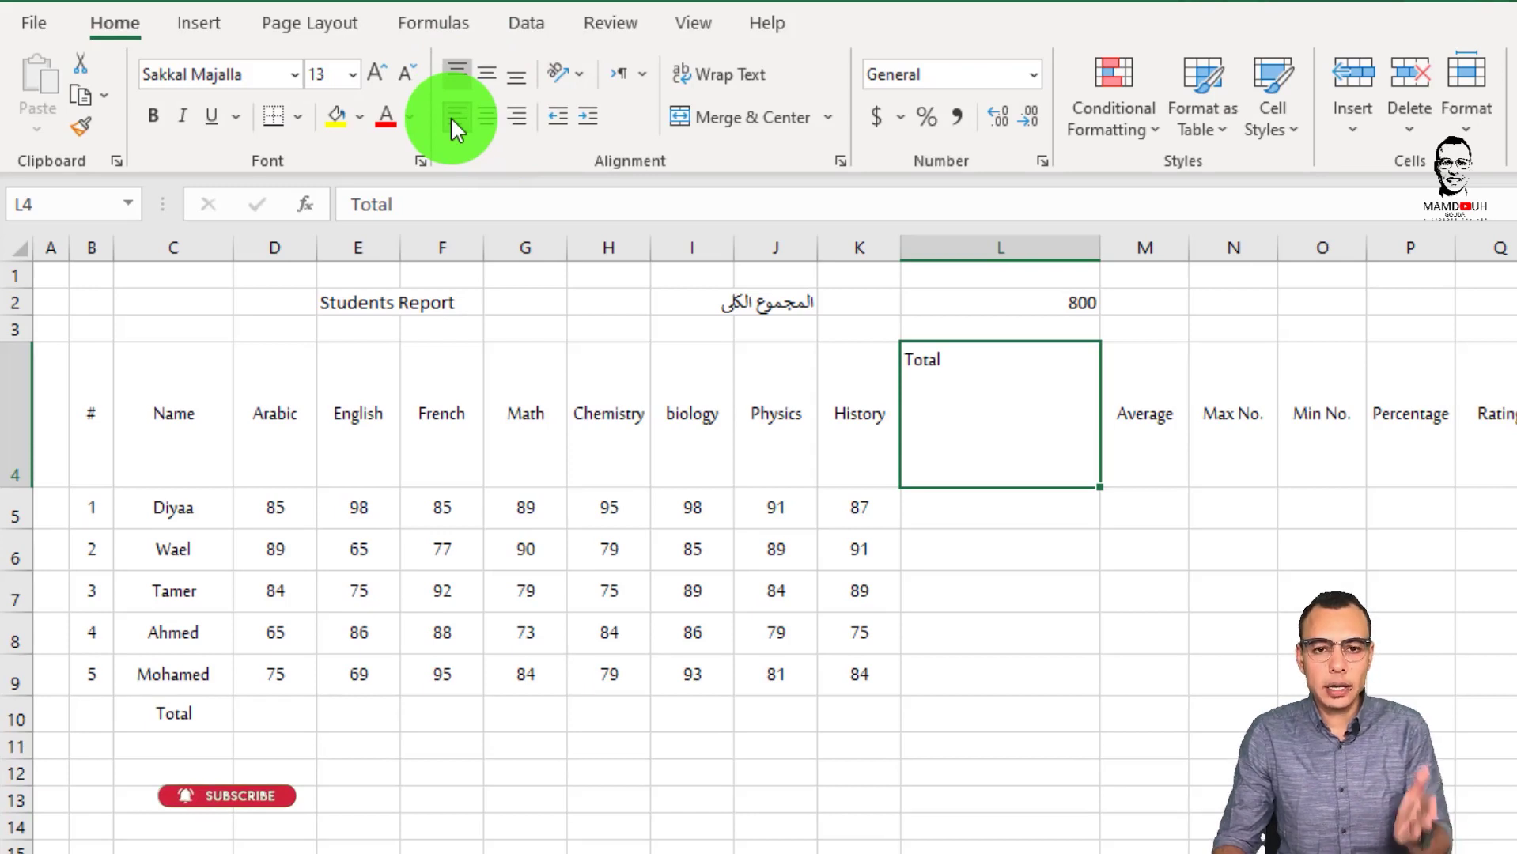
click(486, 72)
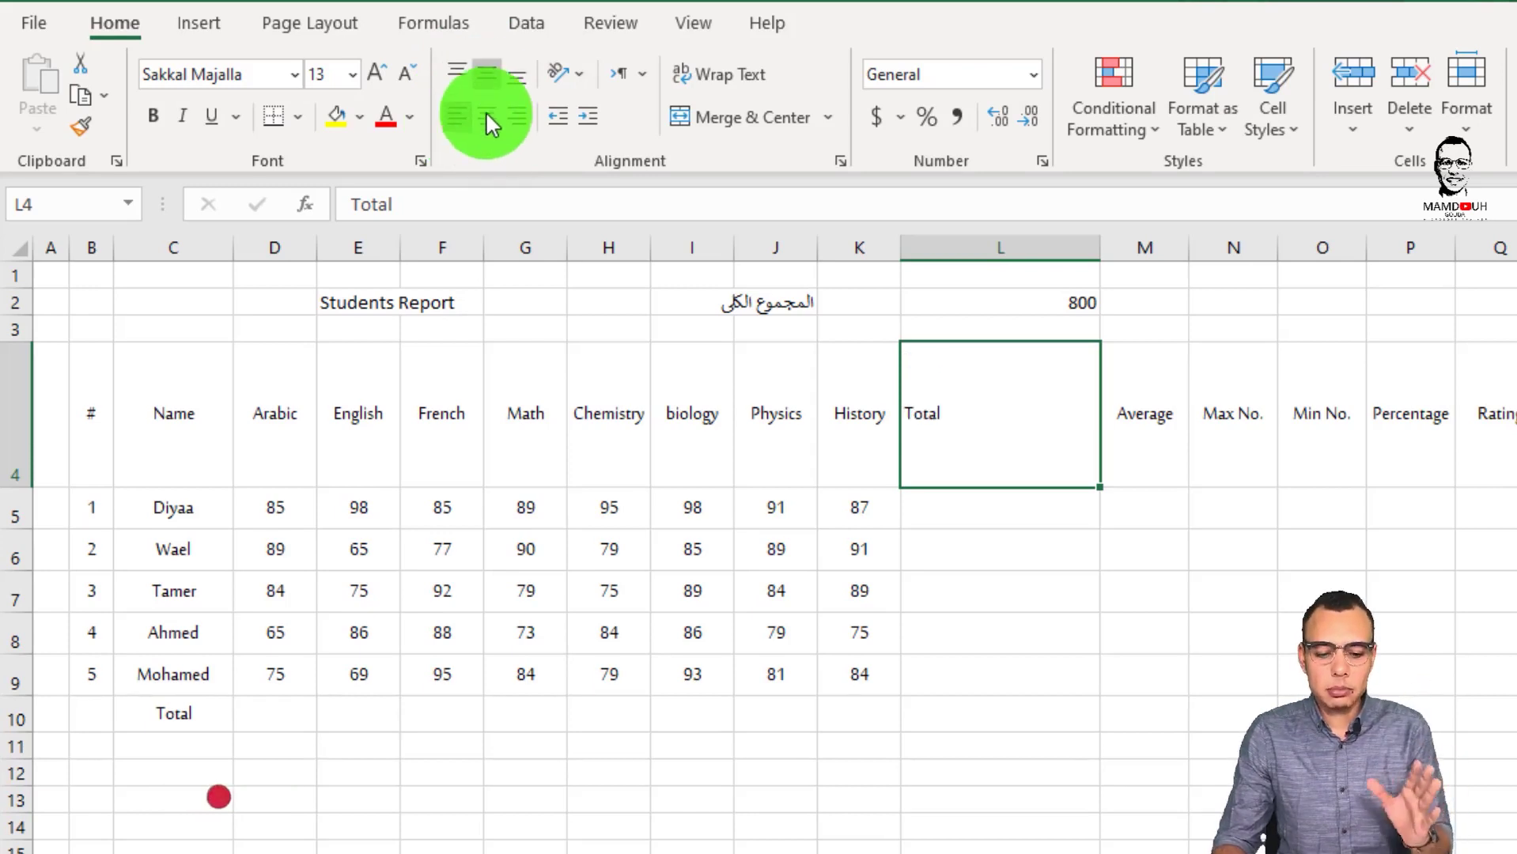
click(487, 116)
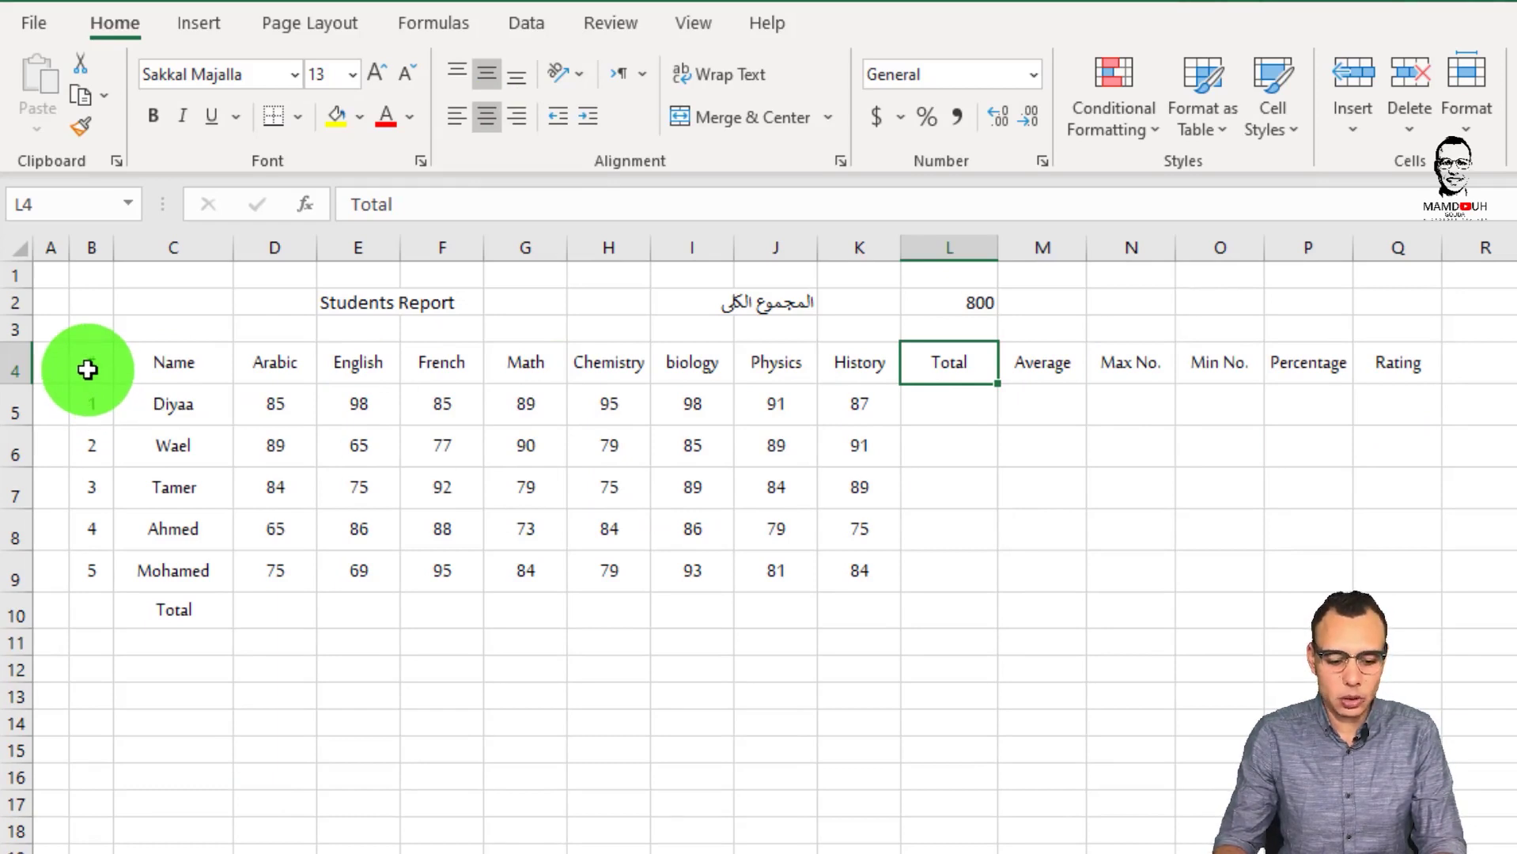
drag(84, 363, 1398, 613)
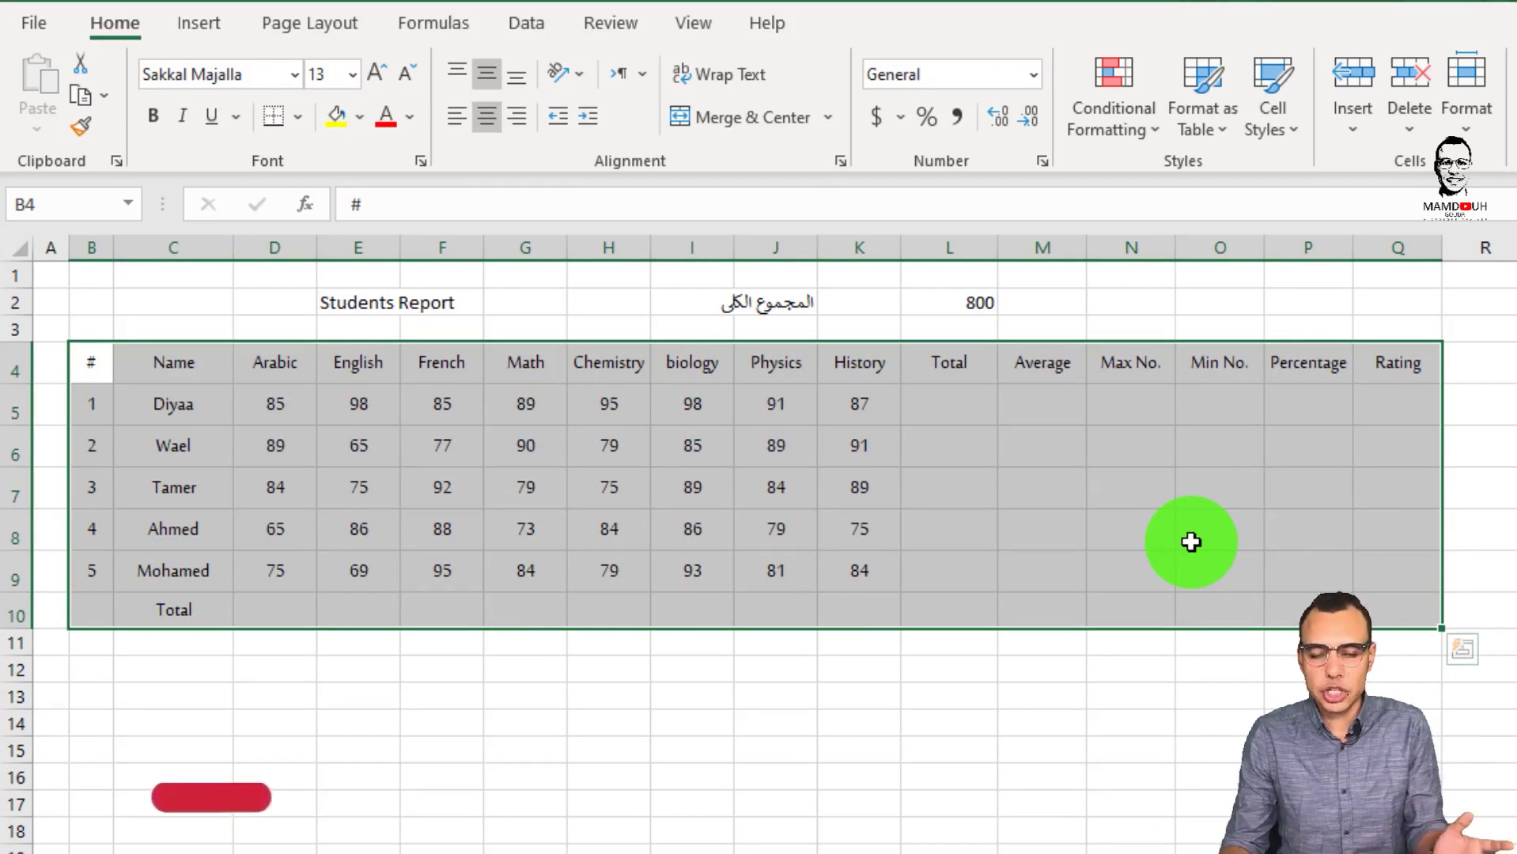
click(699, 492)
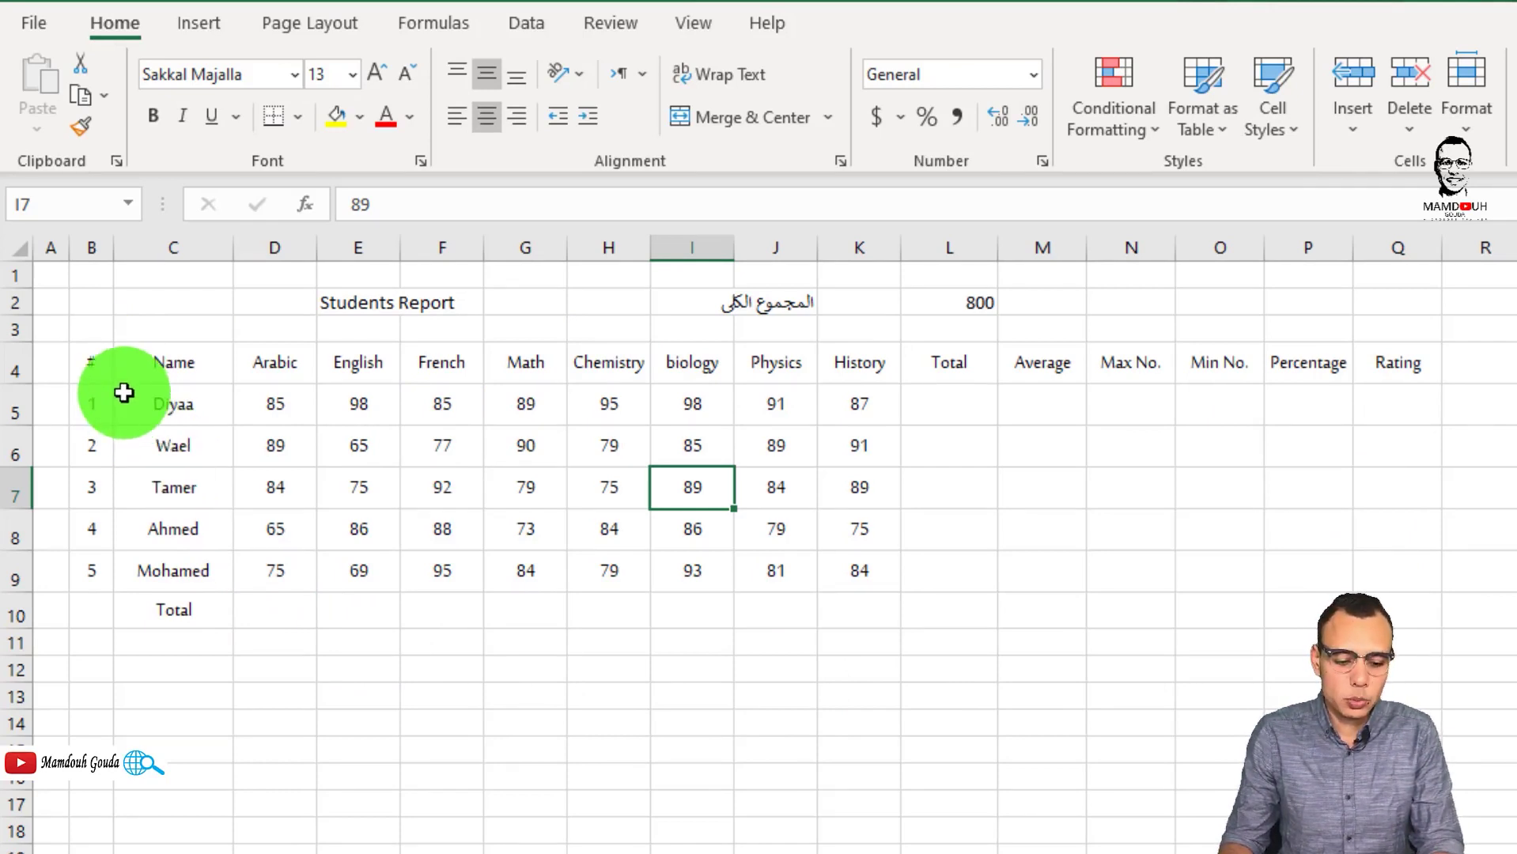
drag(78, 356, 174, 412)
drag(190, 478, 1391, 601)
Step: Delete row 10, which holds the Total label below the student names
click(176, 611)
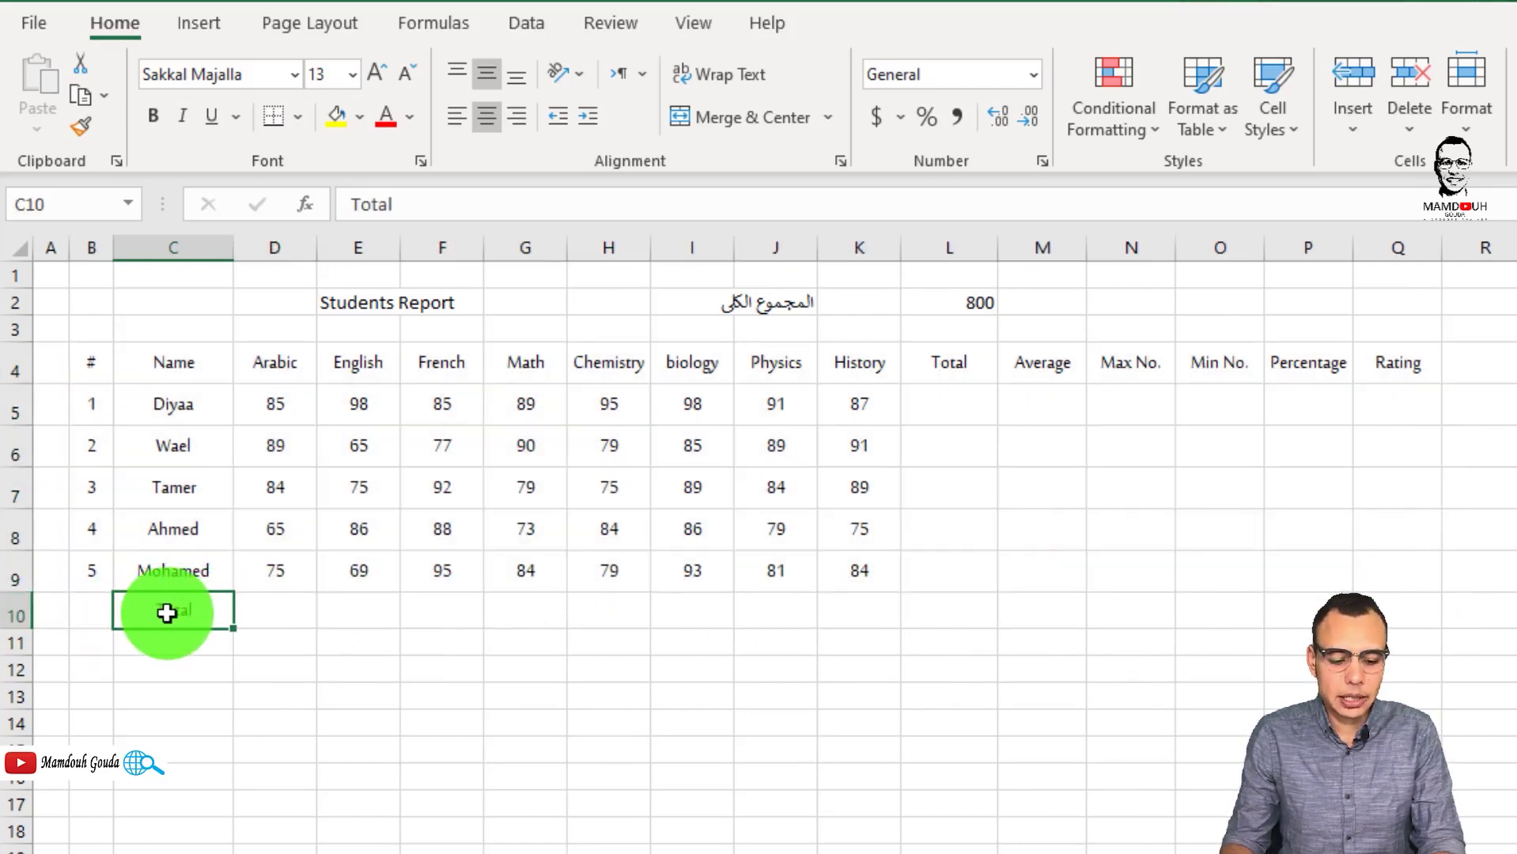
click(16, 614)
right_click(17, 614)
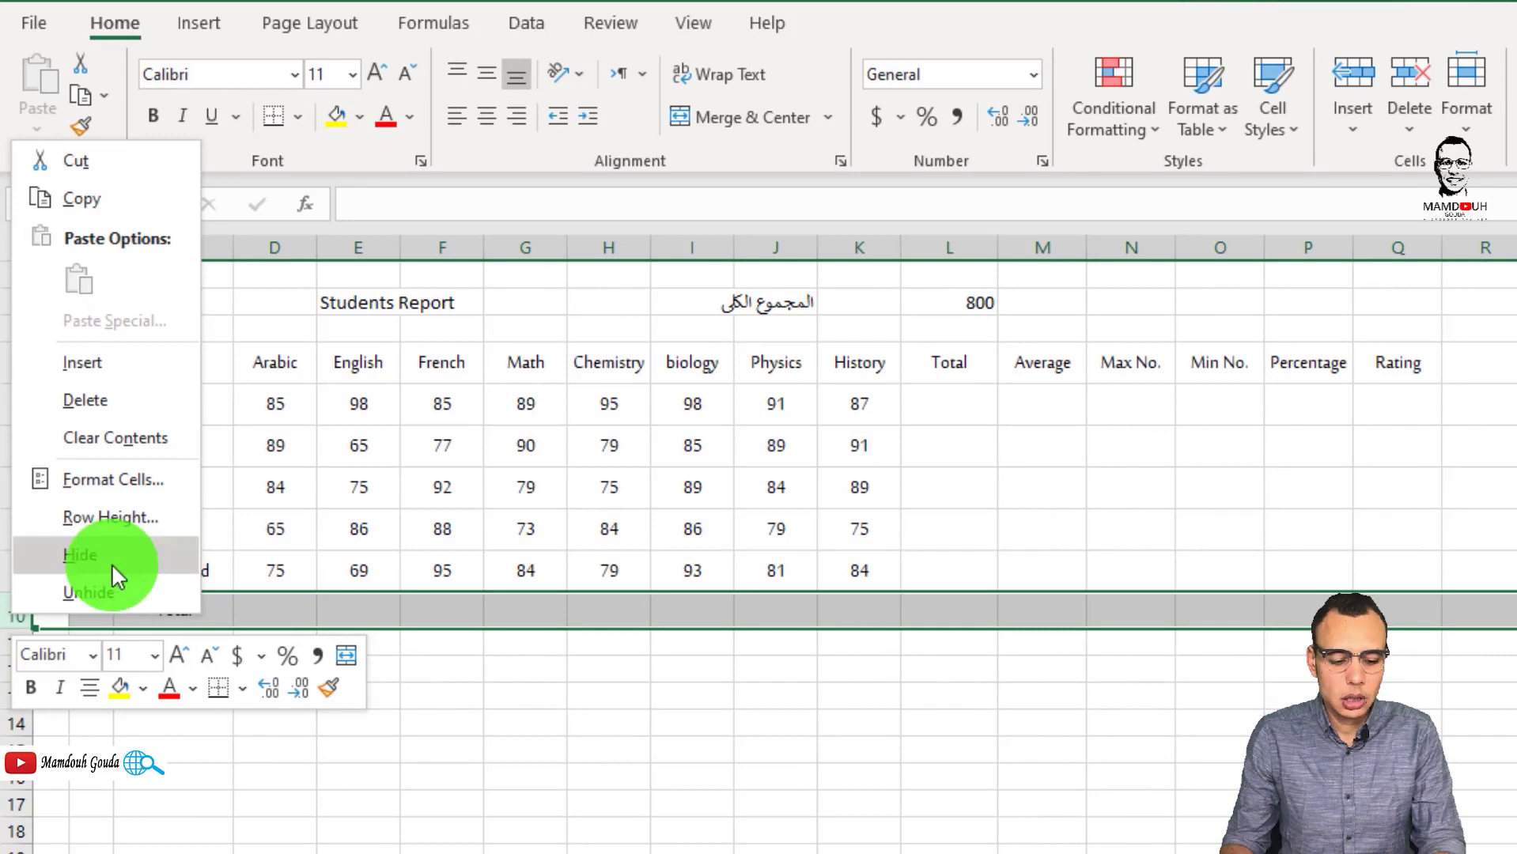
click(104, 395)
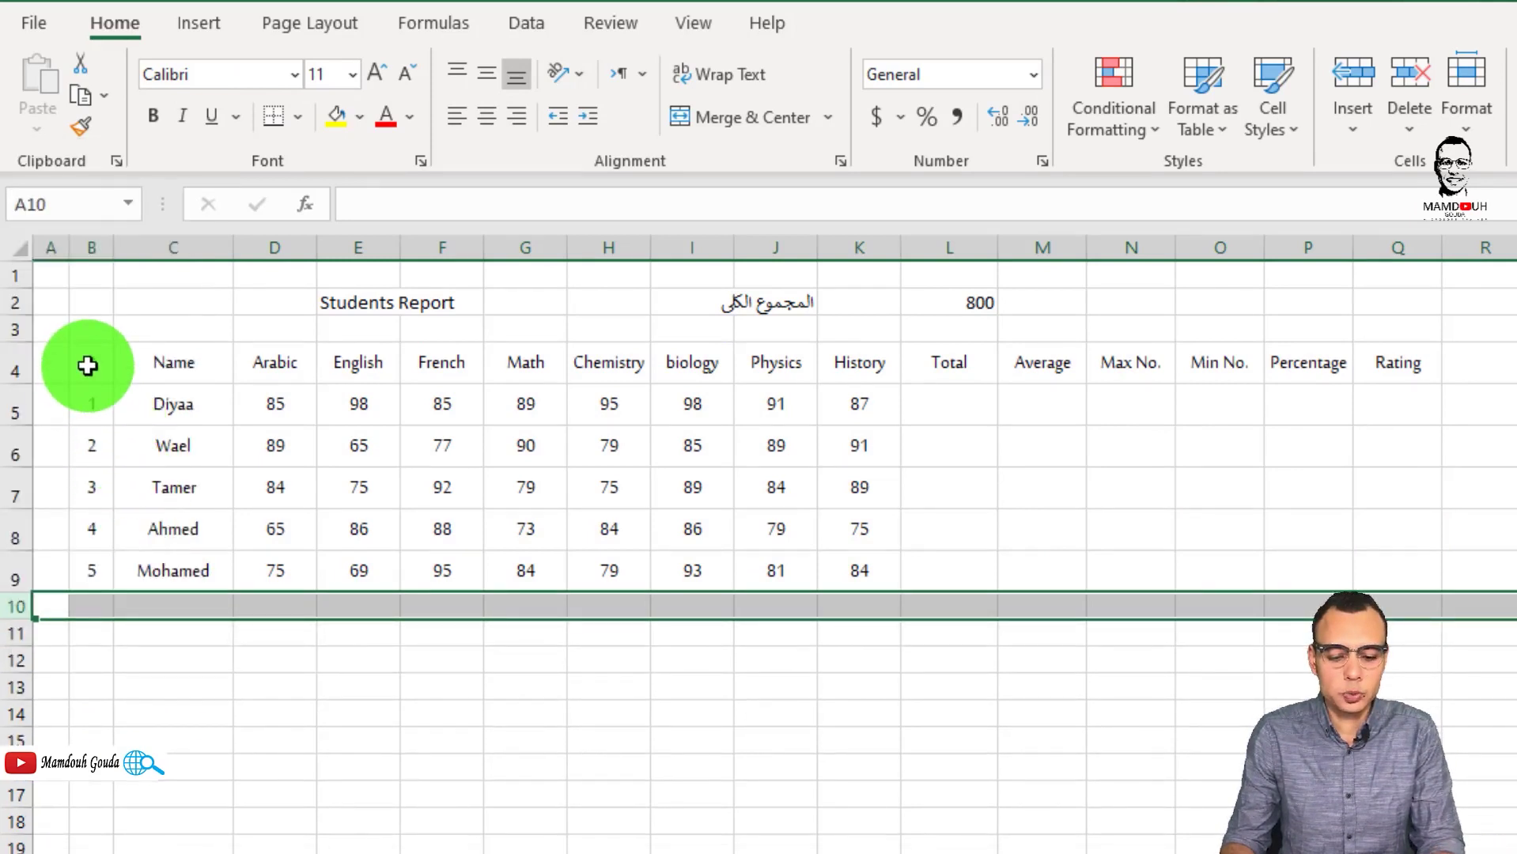
Step: Convert the range B4:Q9 into a table, treating its first row as headers
drag(88, 365, 1415, 562)
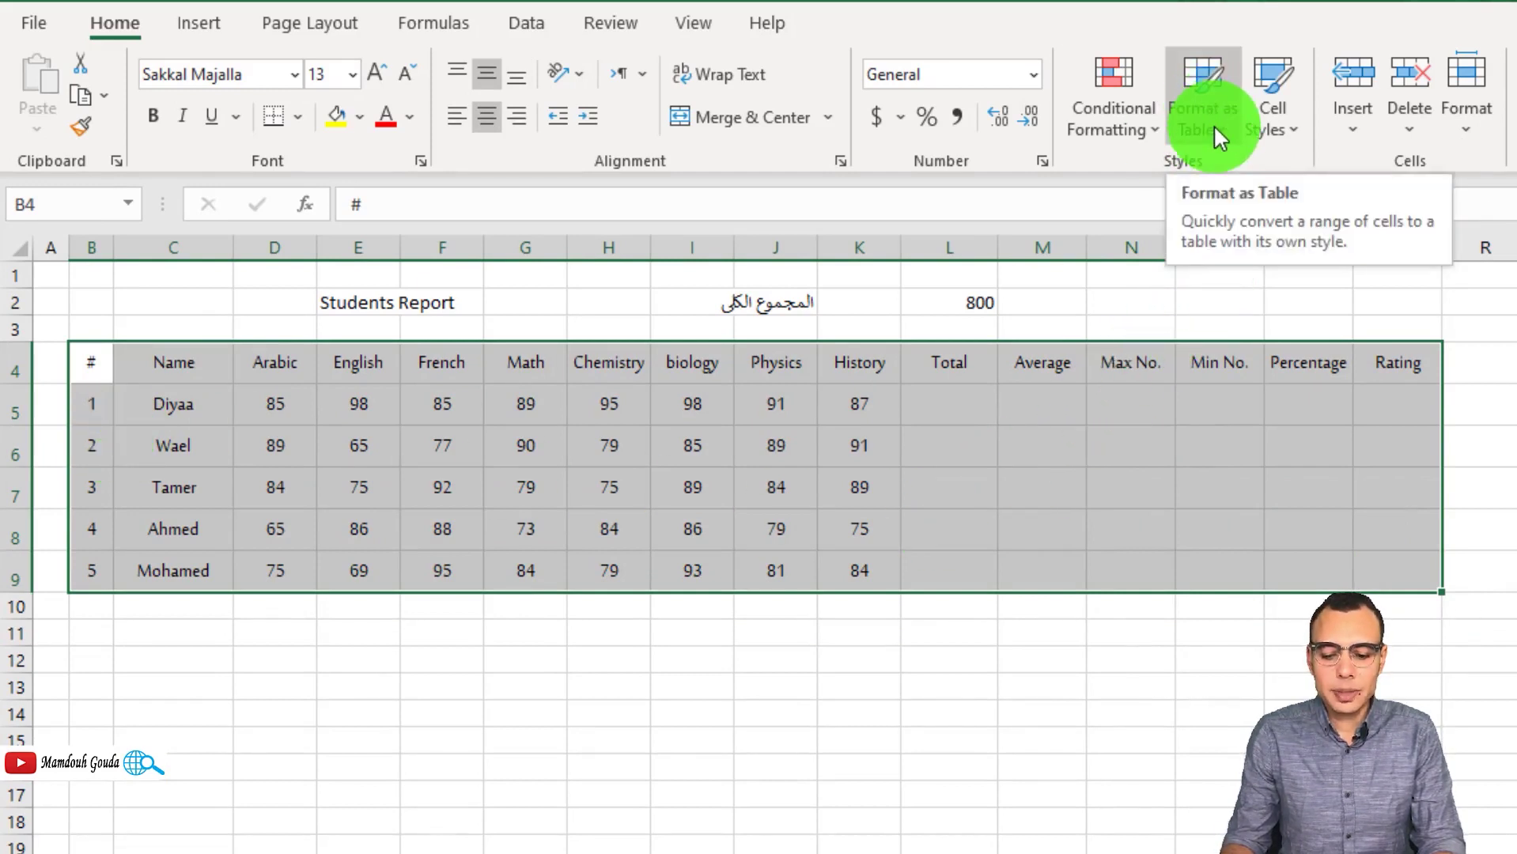
click(211, 25)
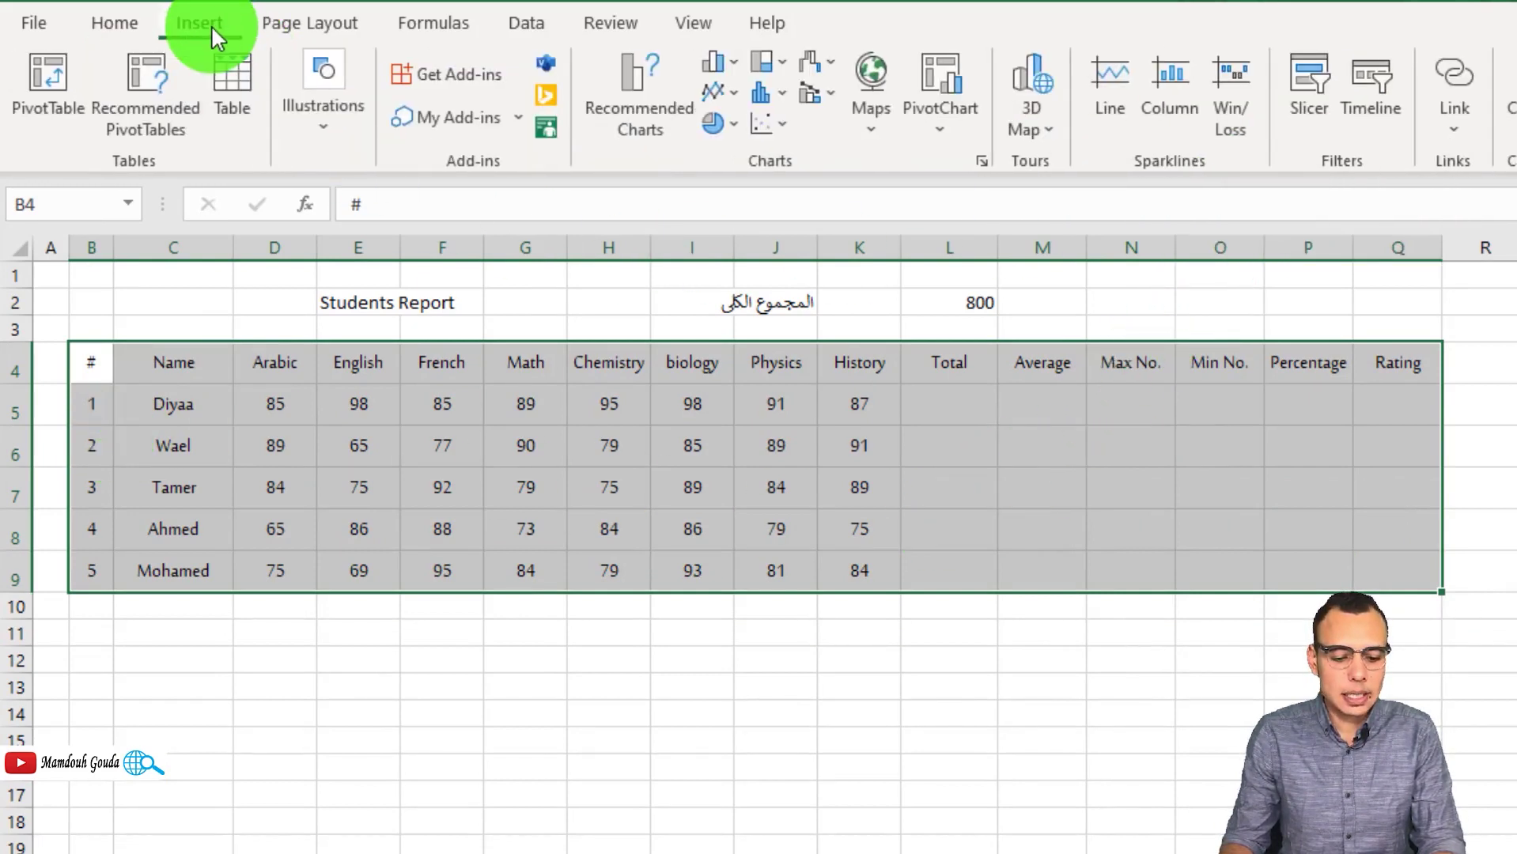
click(235, 91)
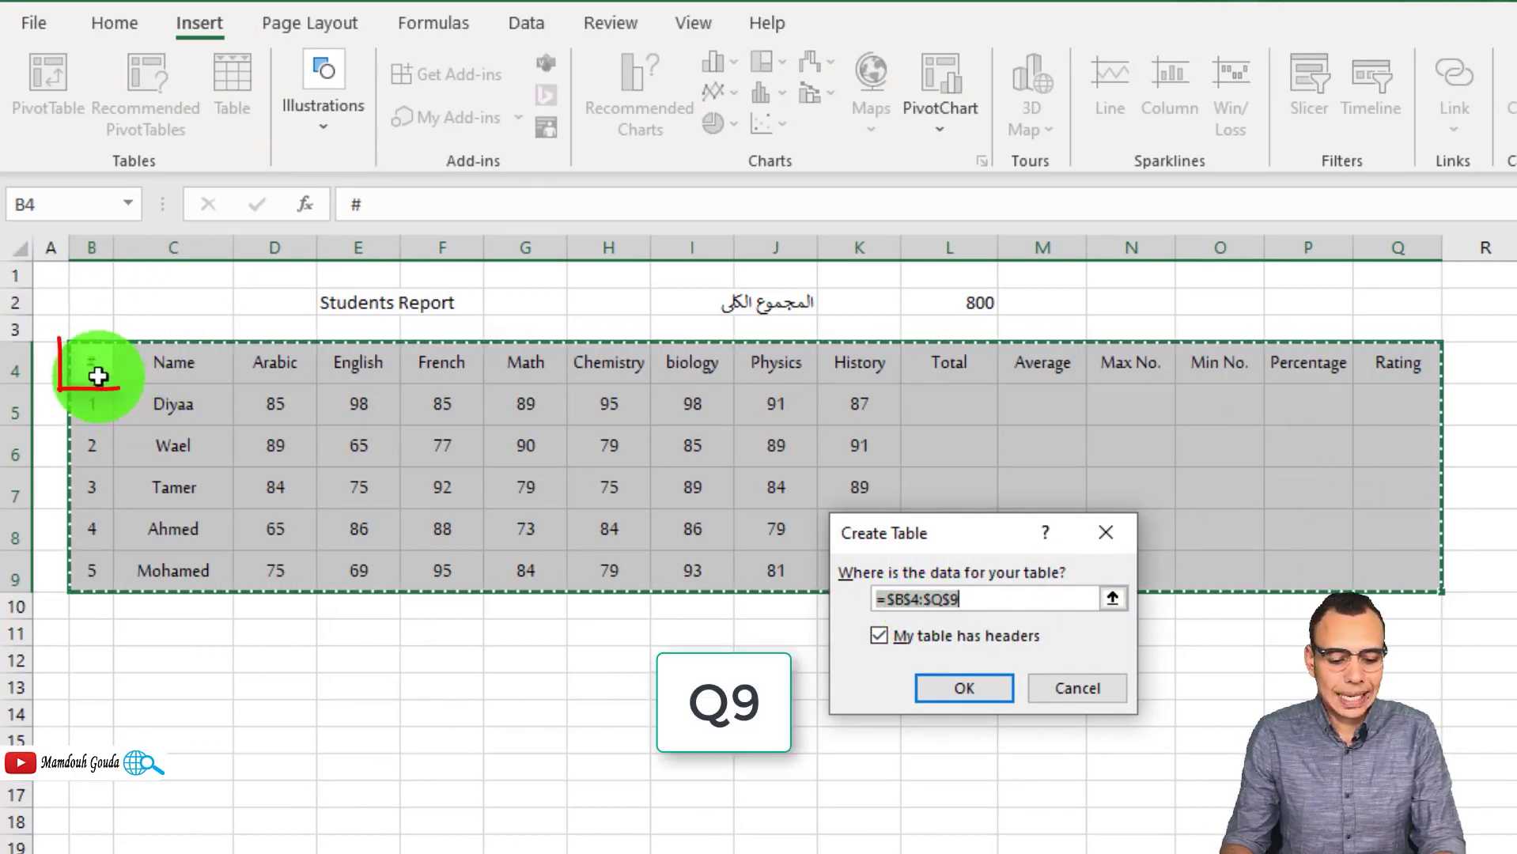
click(920, 692)
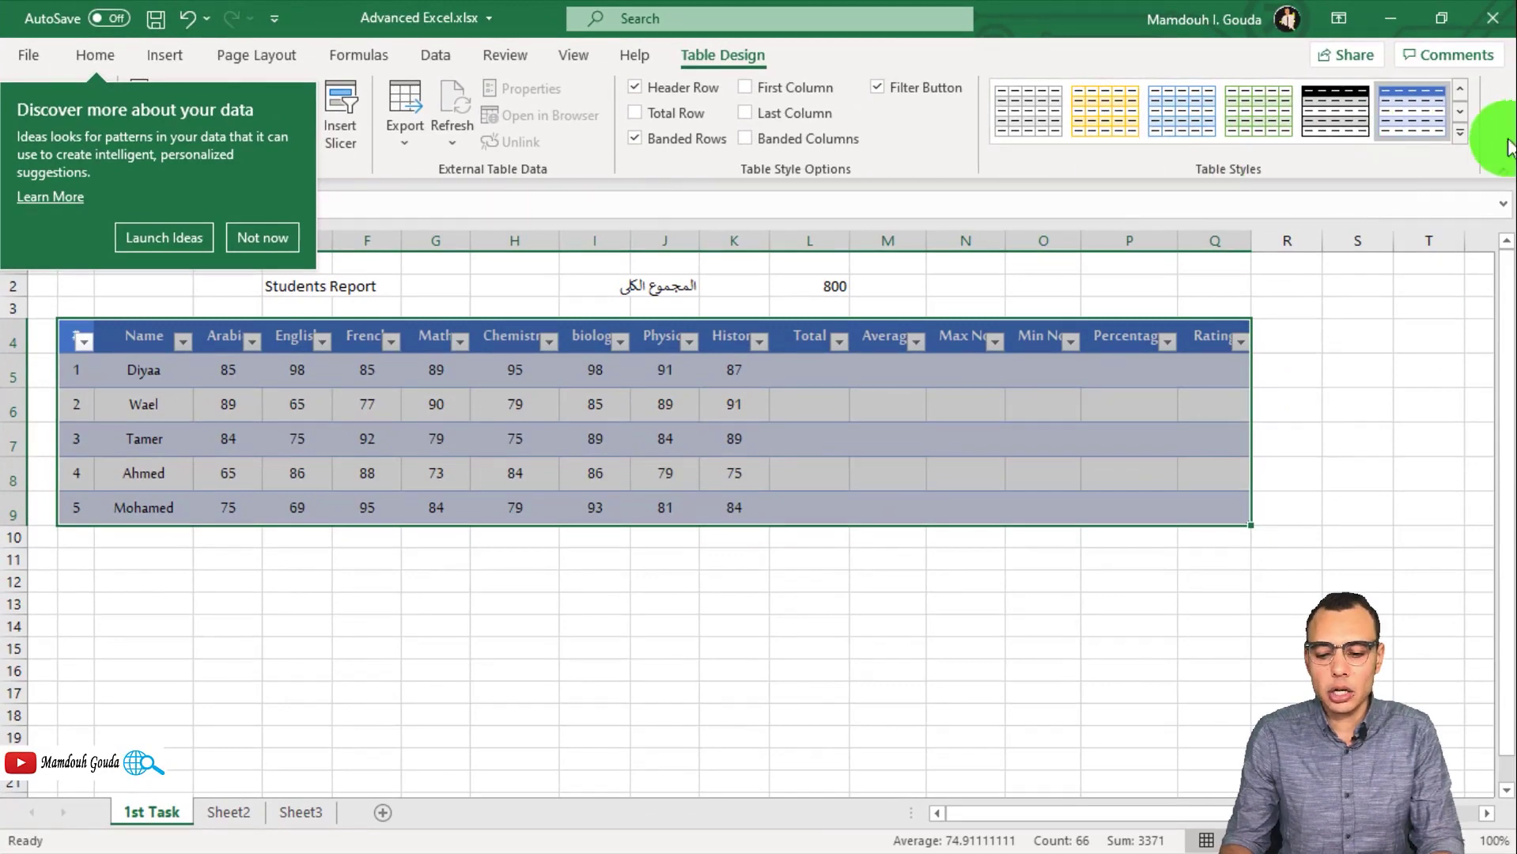
Step: Undo the conversion of B4:Q9 into a table and dismiss the Ideas suggestion
click(1168, 98)
key(ctrl+z)
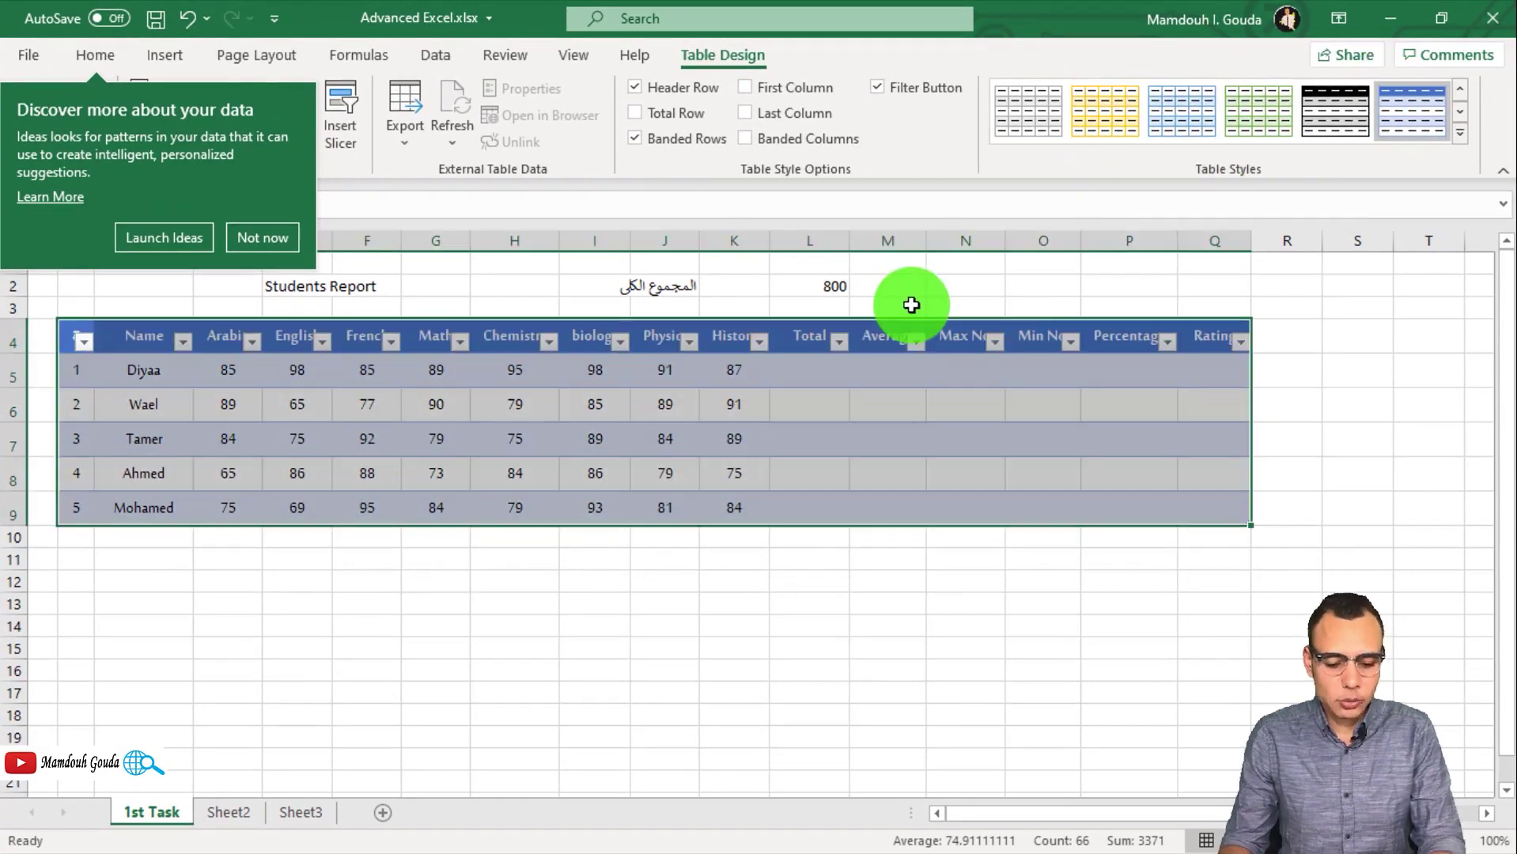
key(ctrl+z)
click(269, 237)
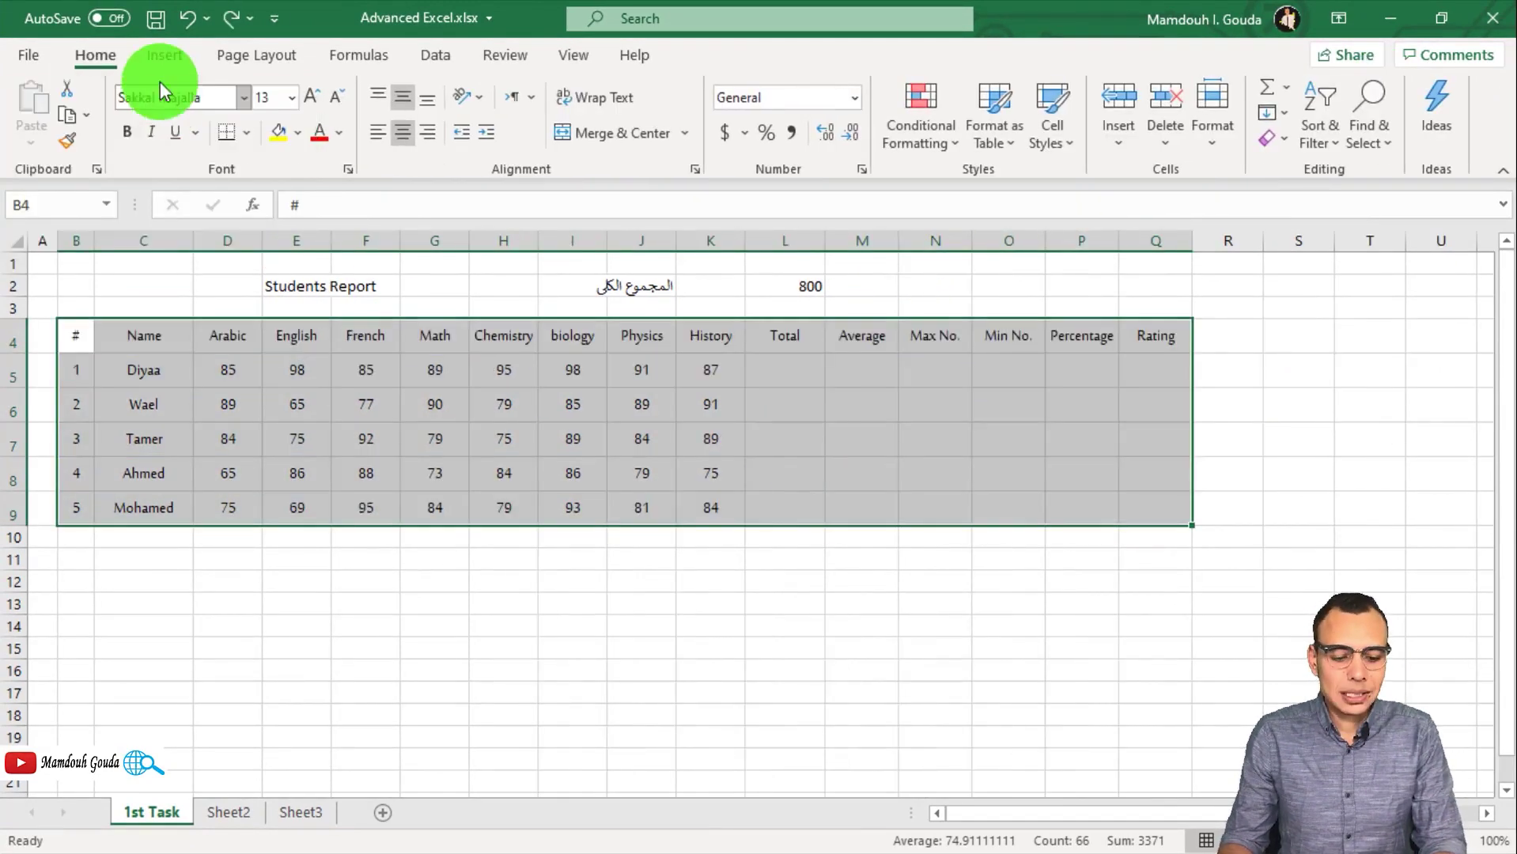
Step: Format B4:Q9 as a table using the green style in the first row of the Medium group
click(166, 57)
click(104, 55)
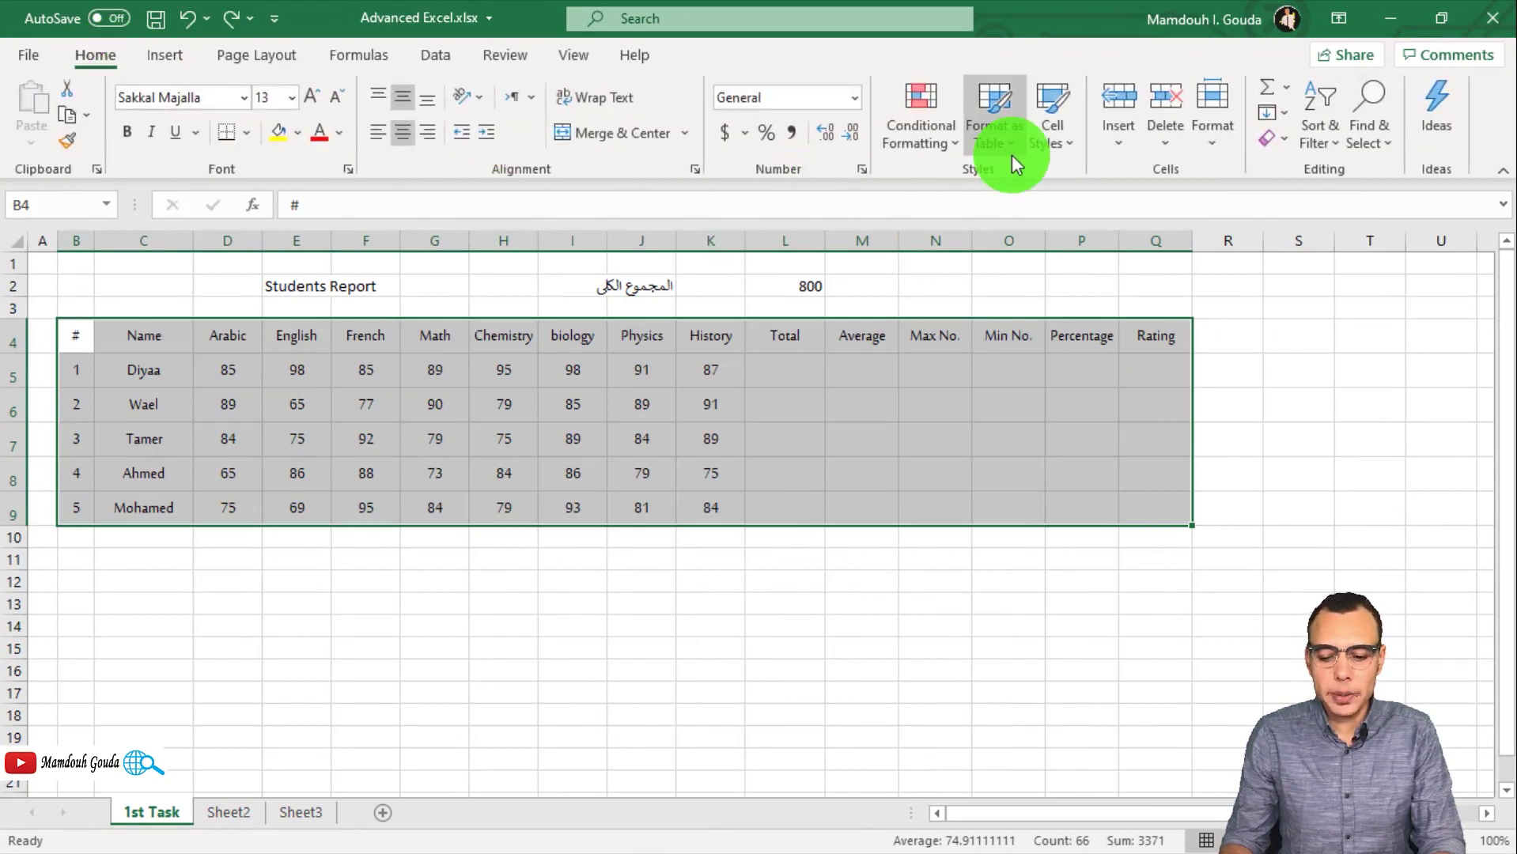
click(1010, 142)
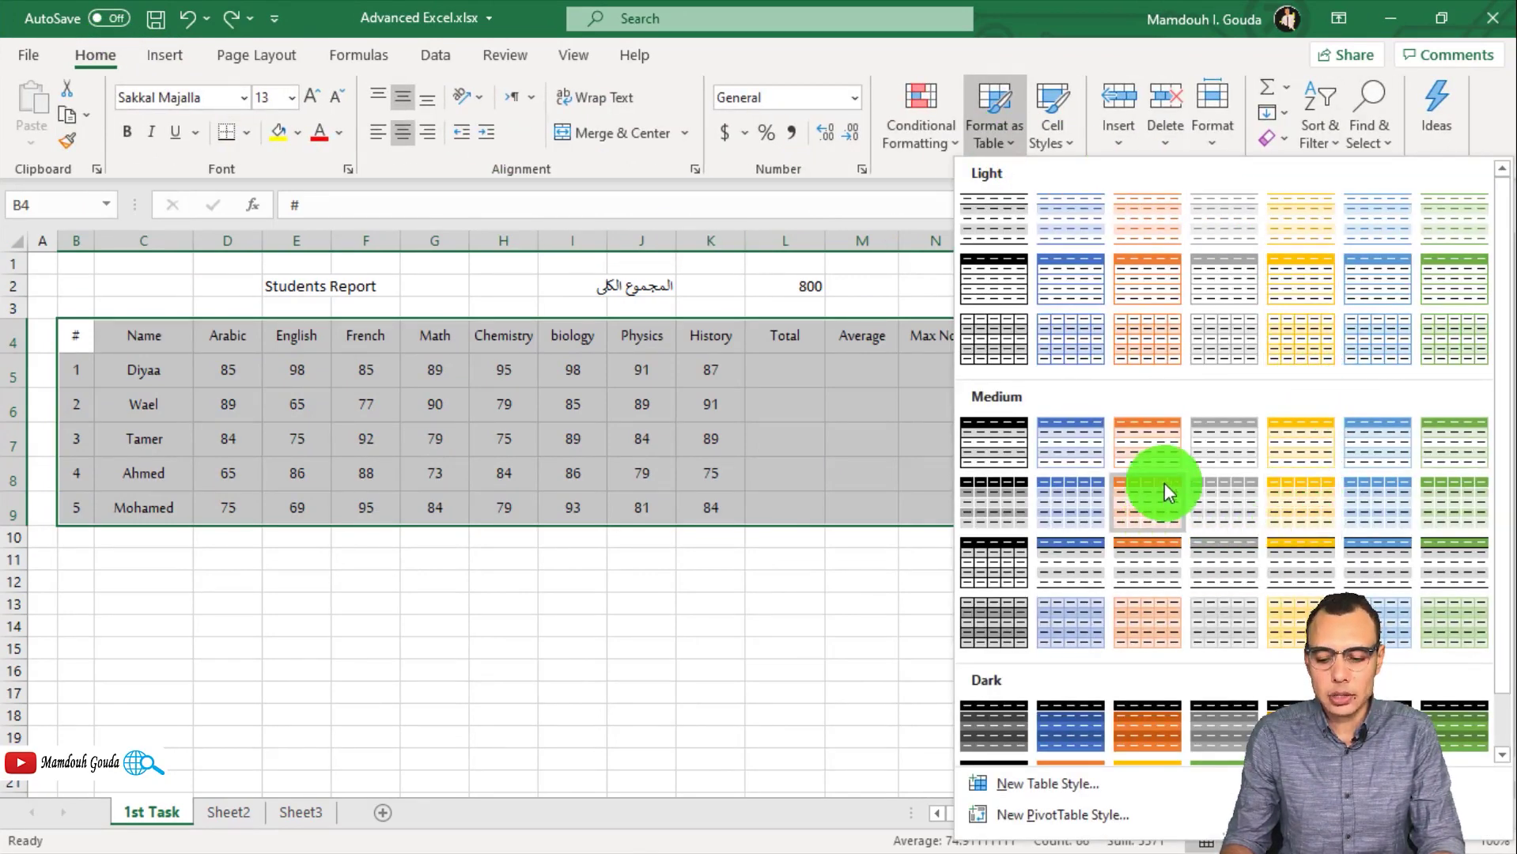
click(1466, 444)
click(792, 609)
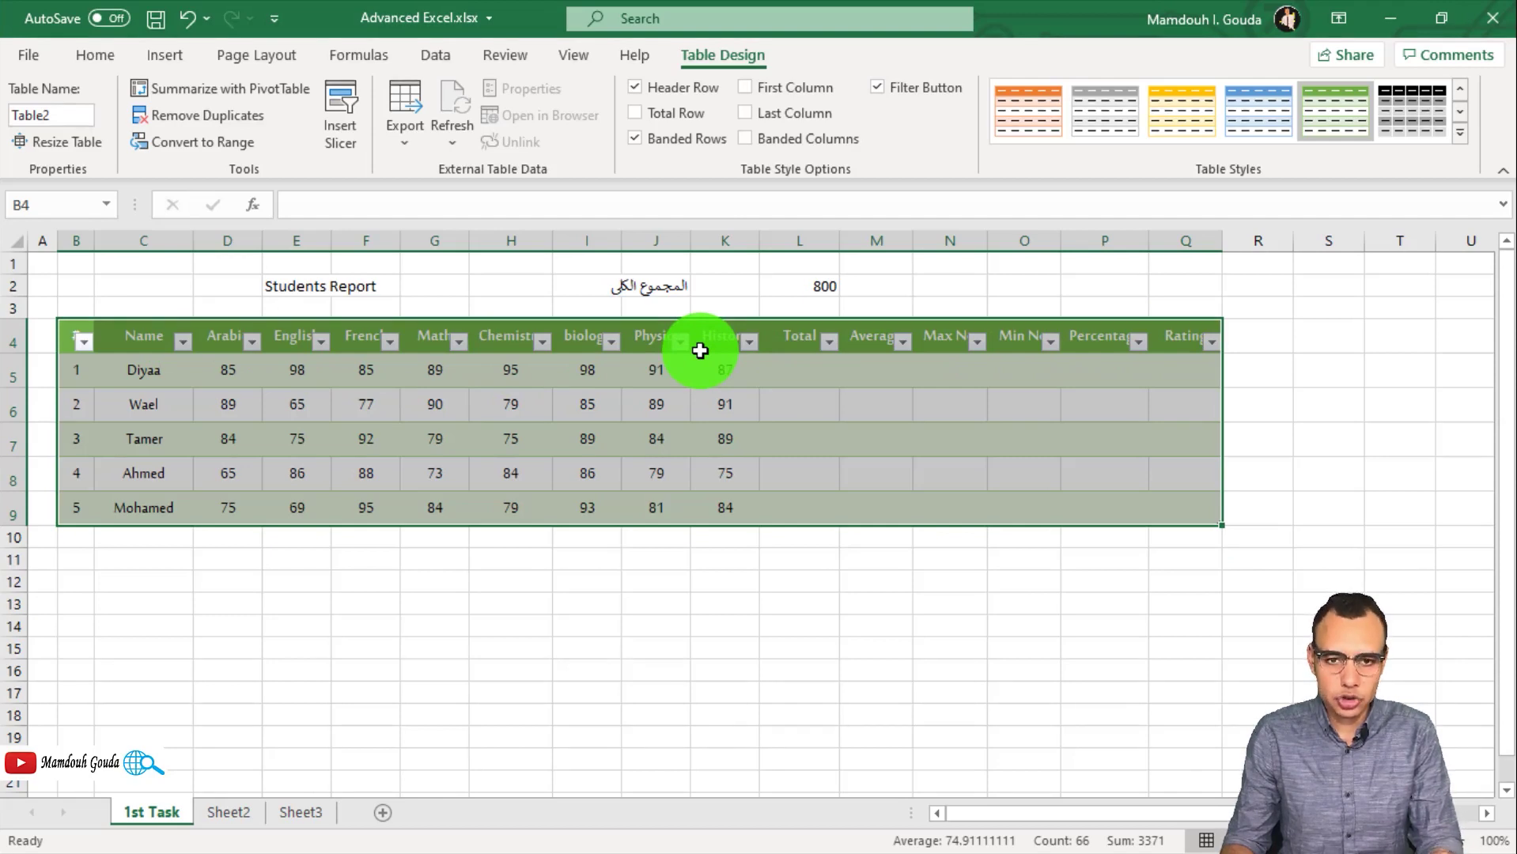
Step: Hide the filter buttons in the header row of the Students Report table
click(876, 87)
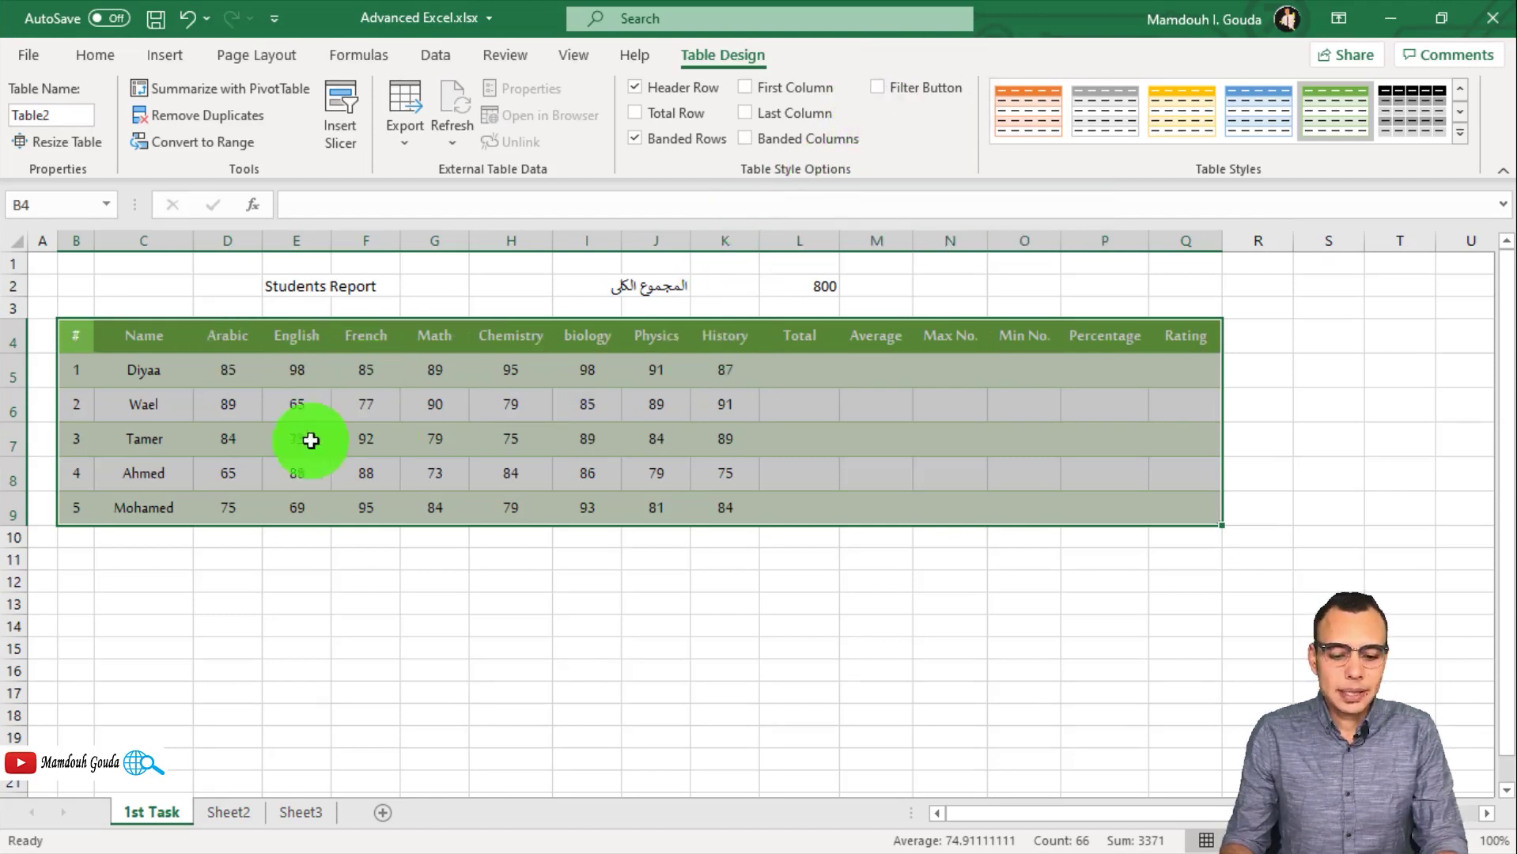
click(130, 378)
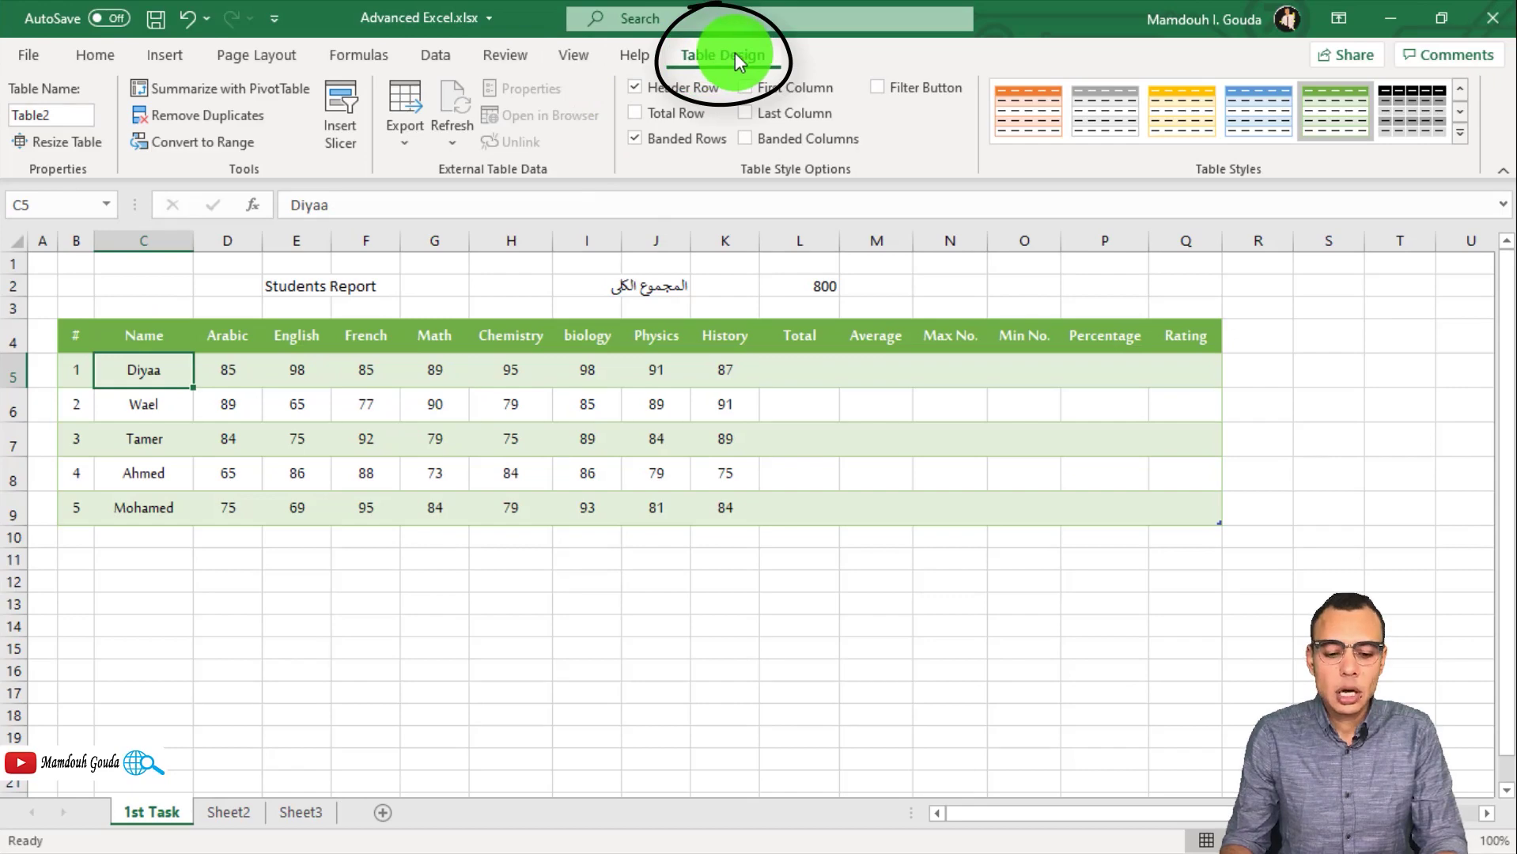
click(360, 644)
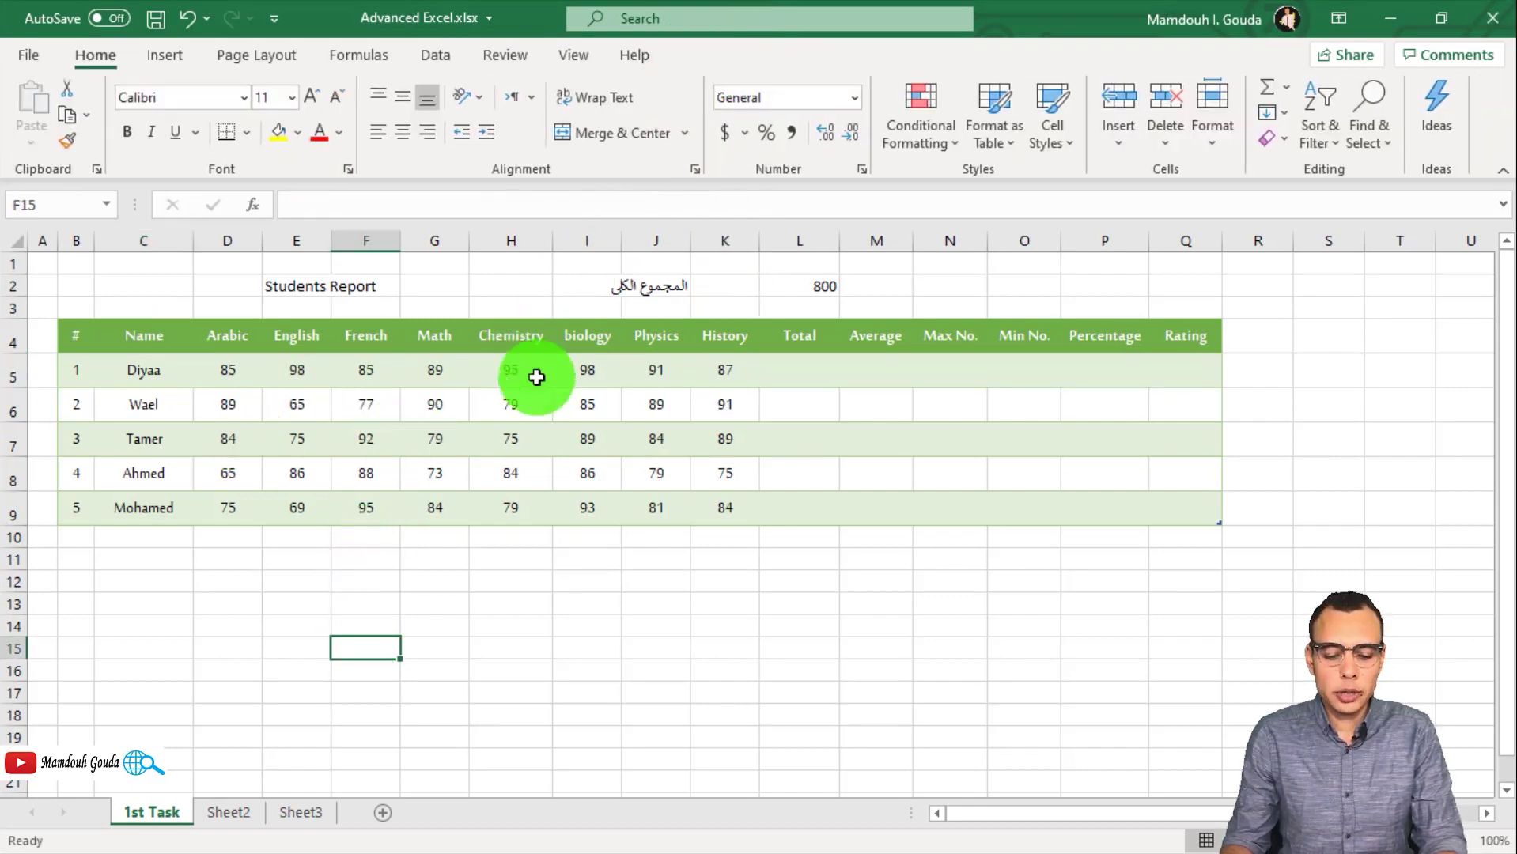
click(511, 404)
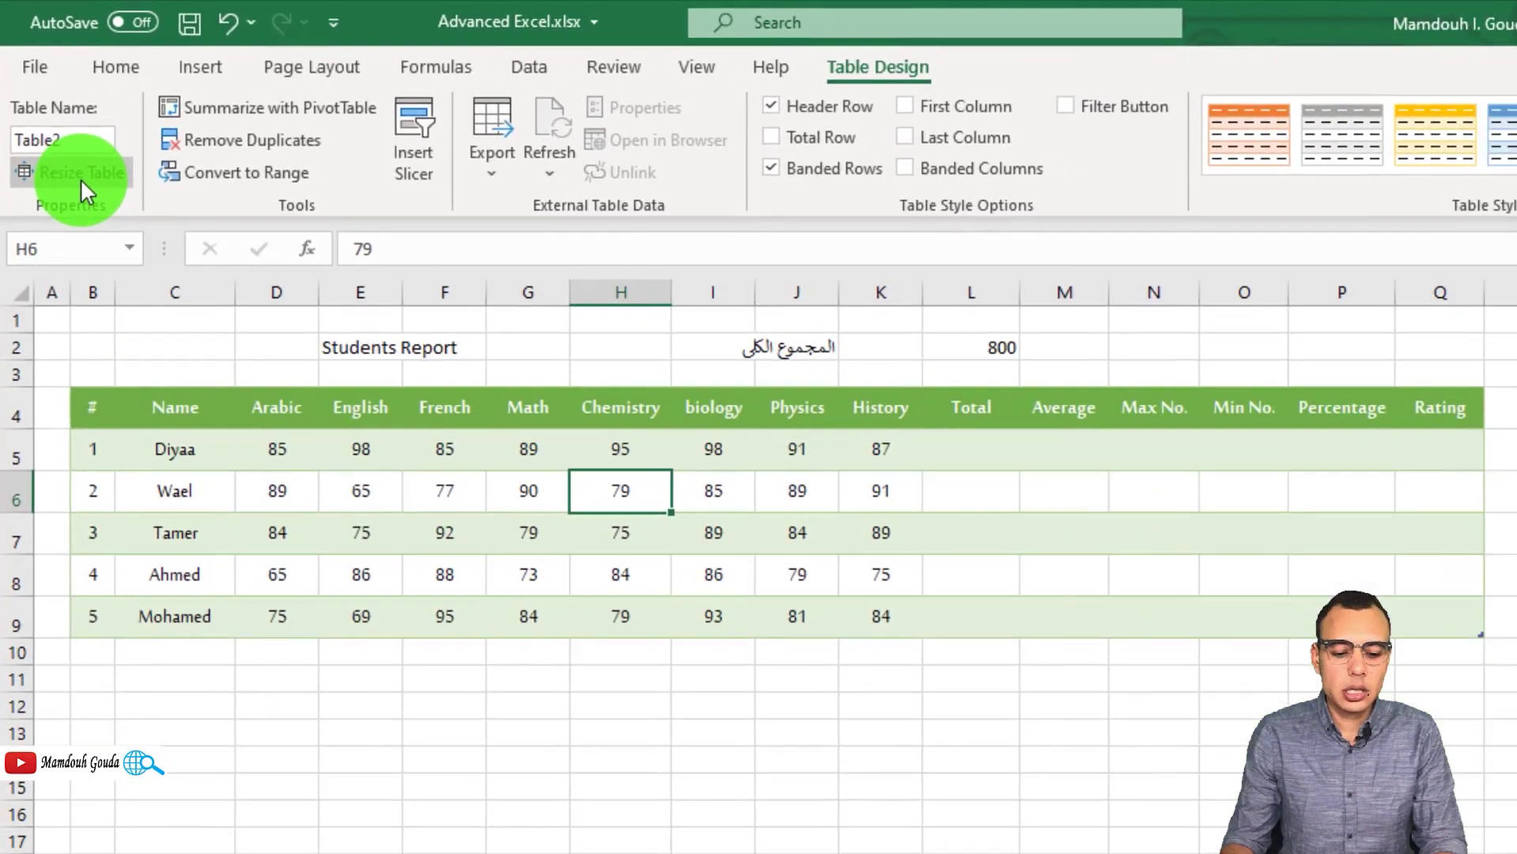
click(115, 241)
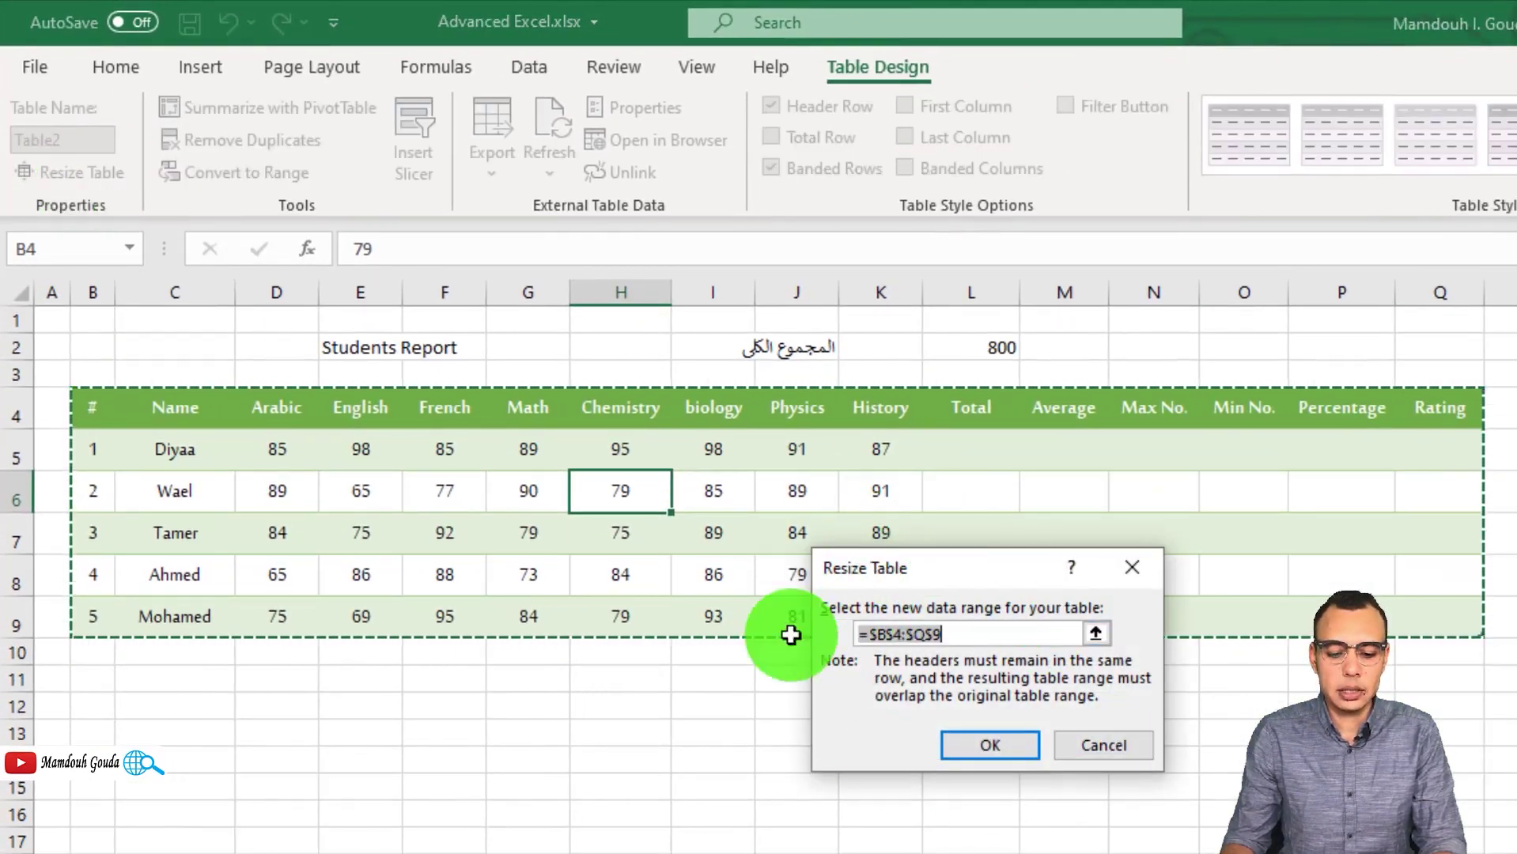
click(1136, 571)
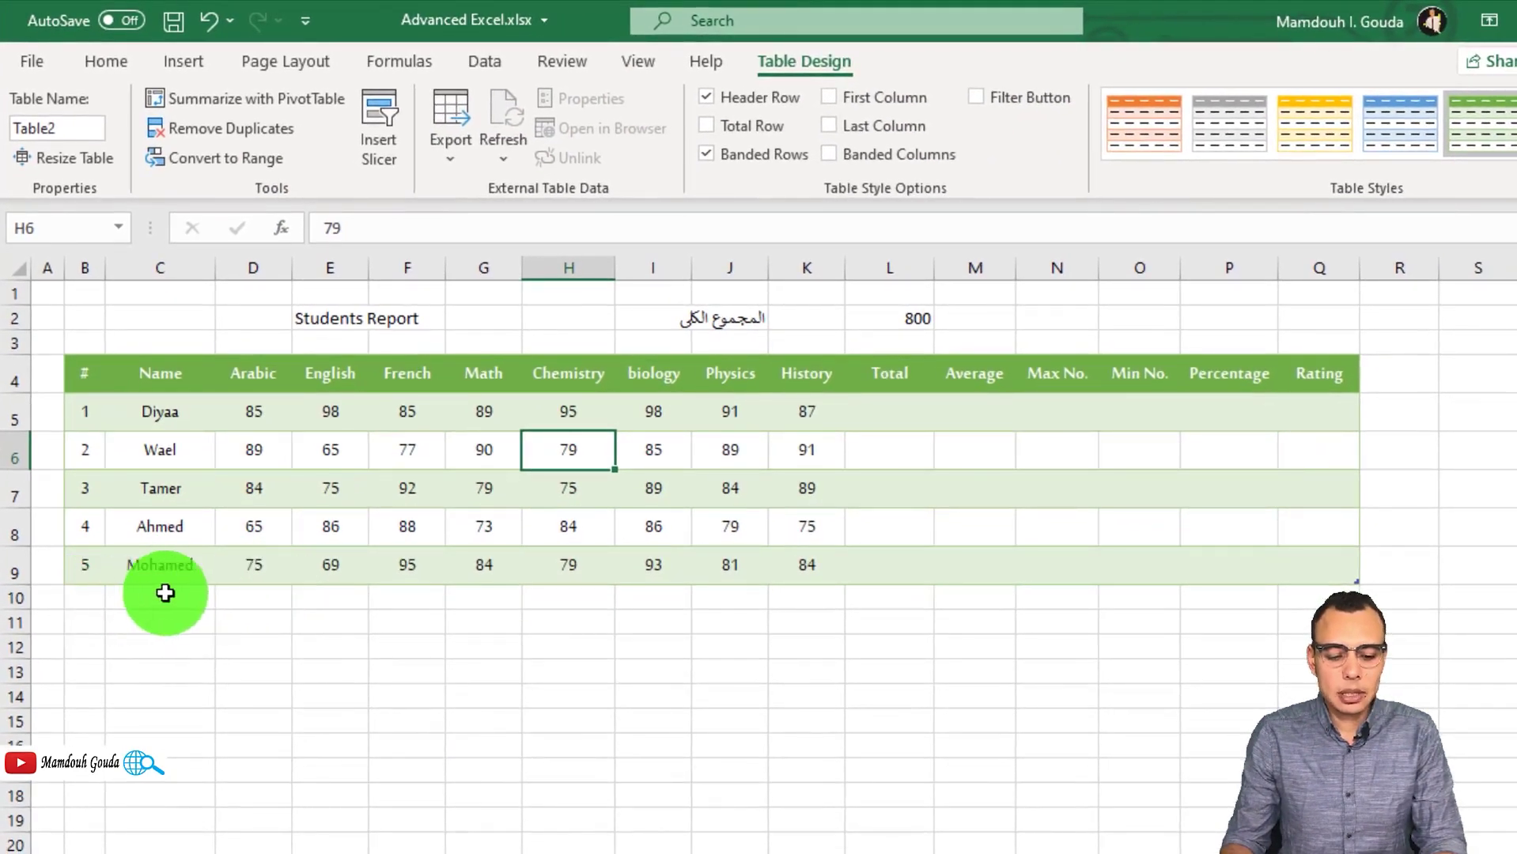
Step: Add a total row to the students table and convert the table to a normal range
click(706, 125)
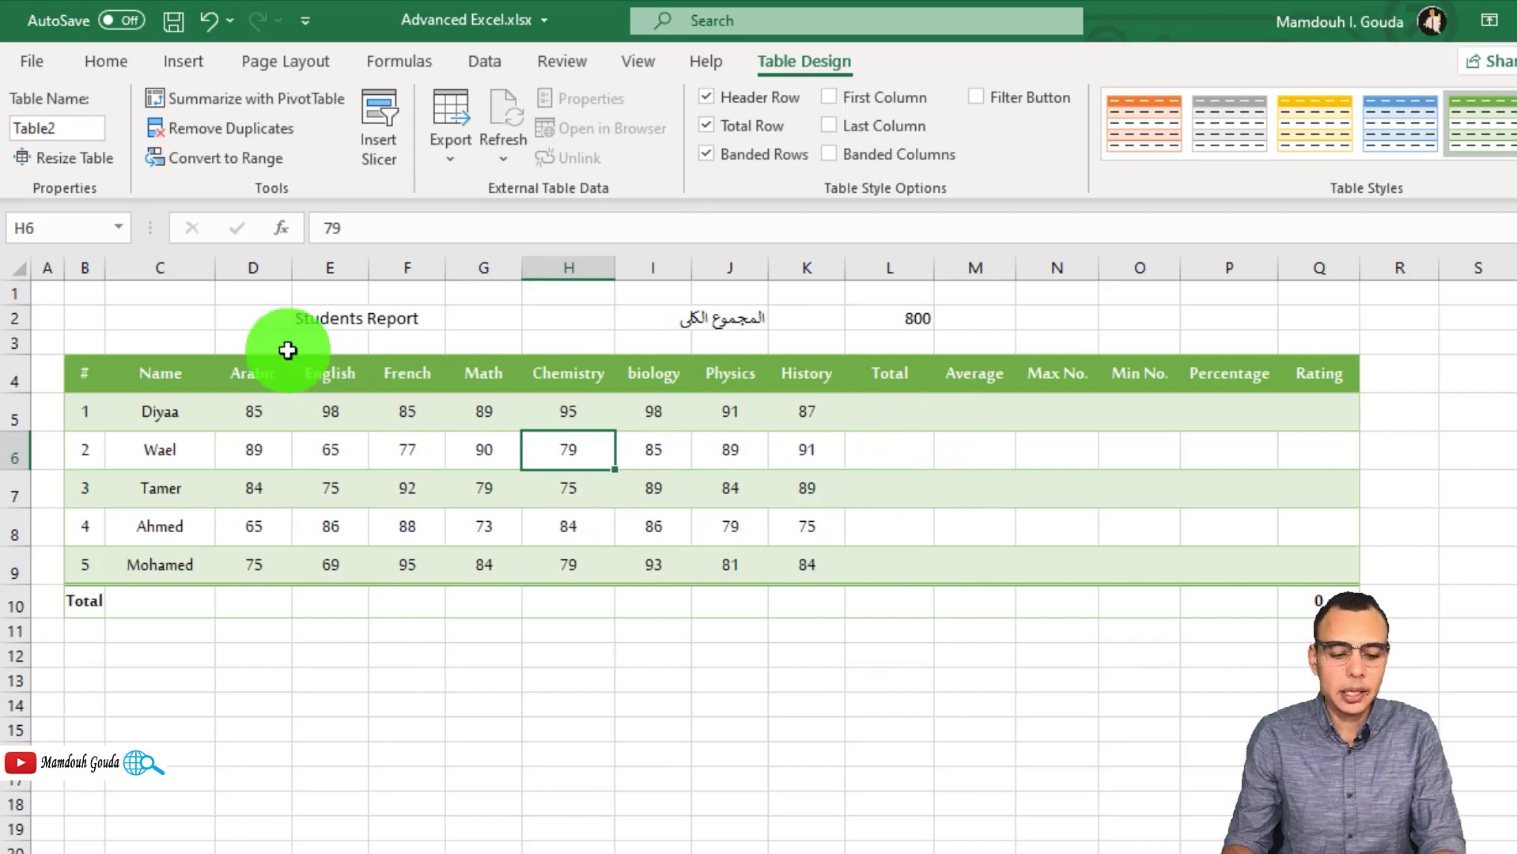
click(199, 162)
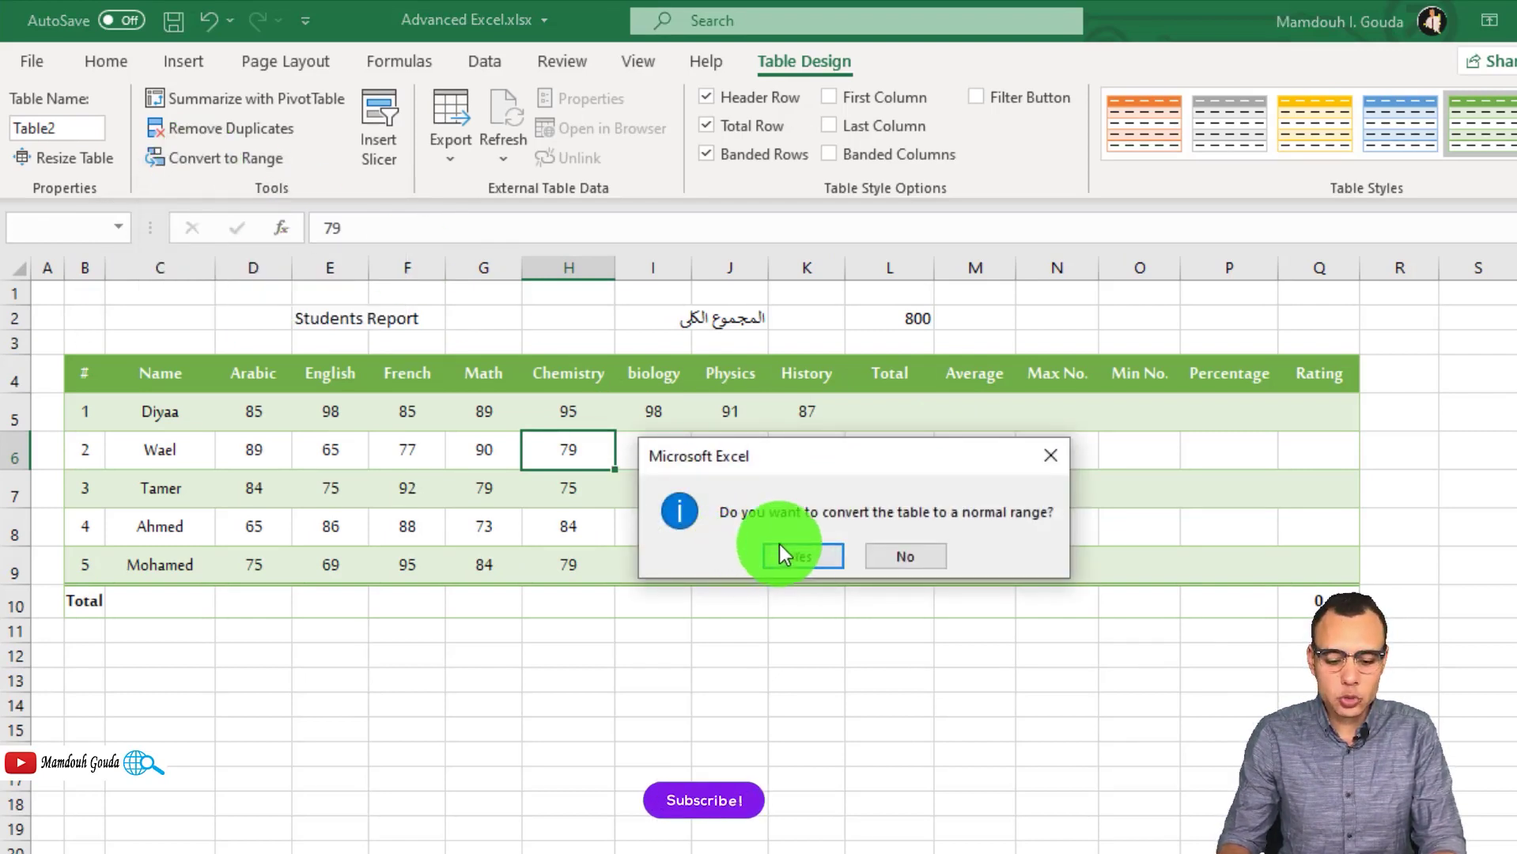
click(802, 557)
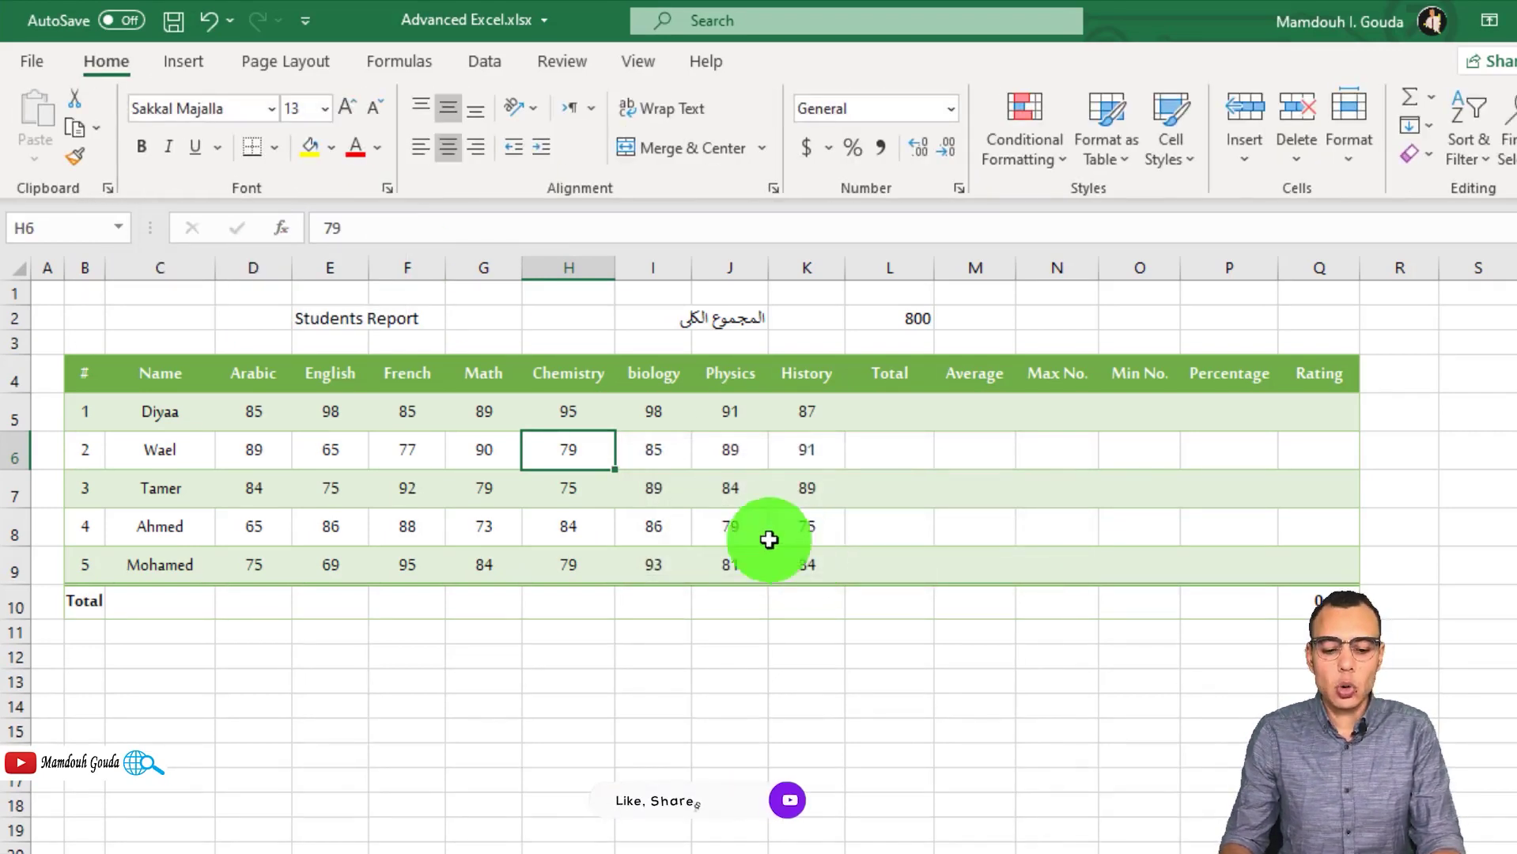
click(897, 477)
click(742, 552)
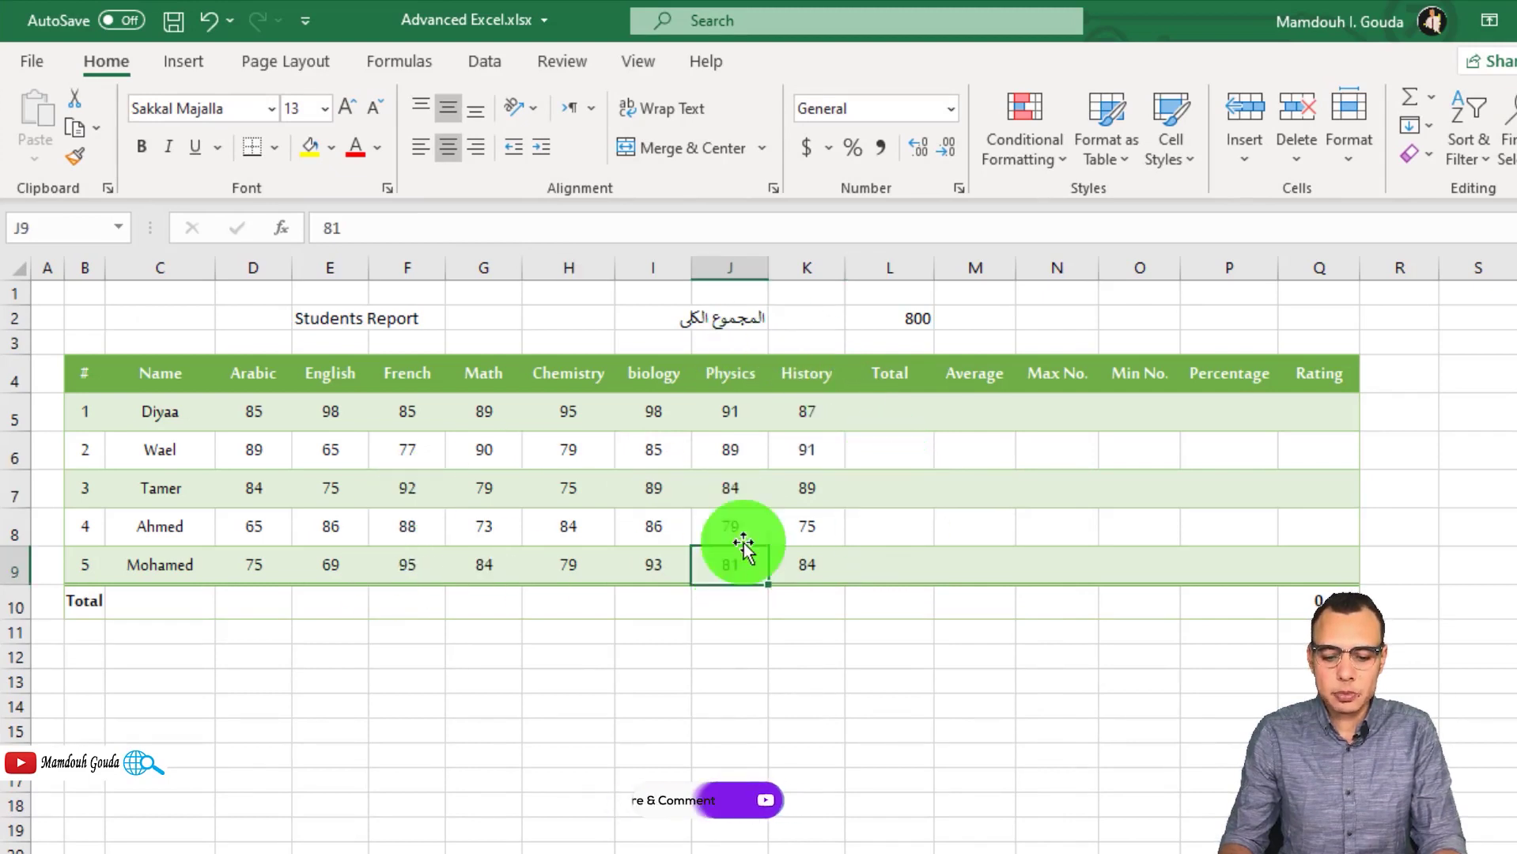
click(400, 728)
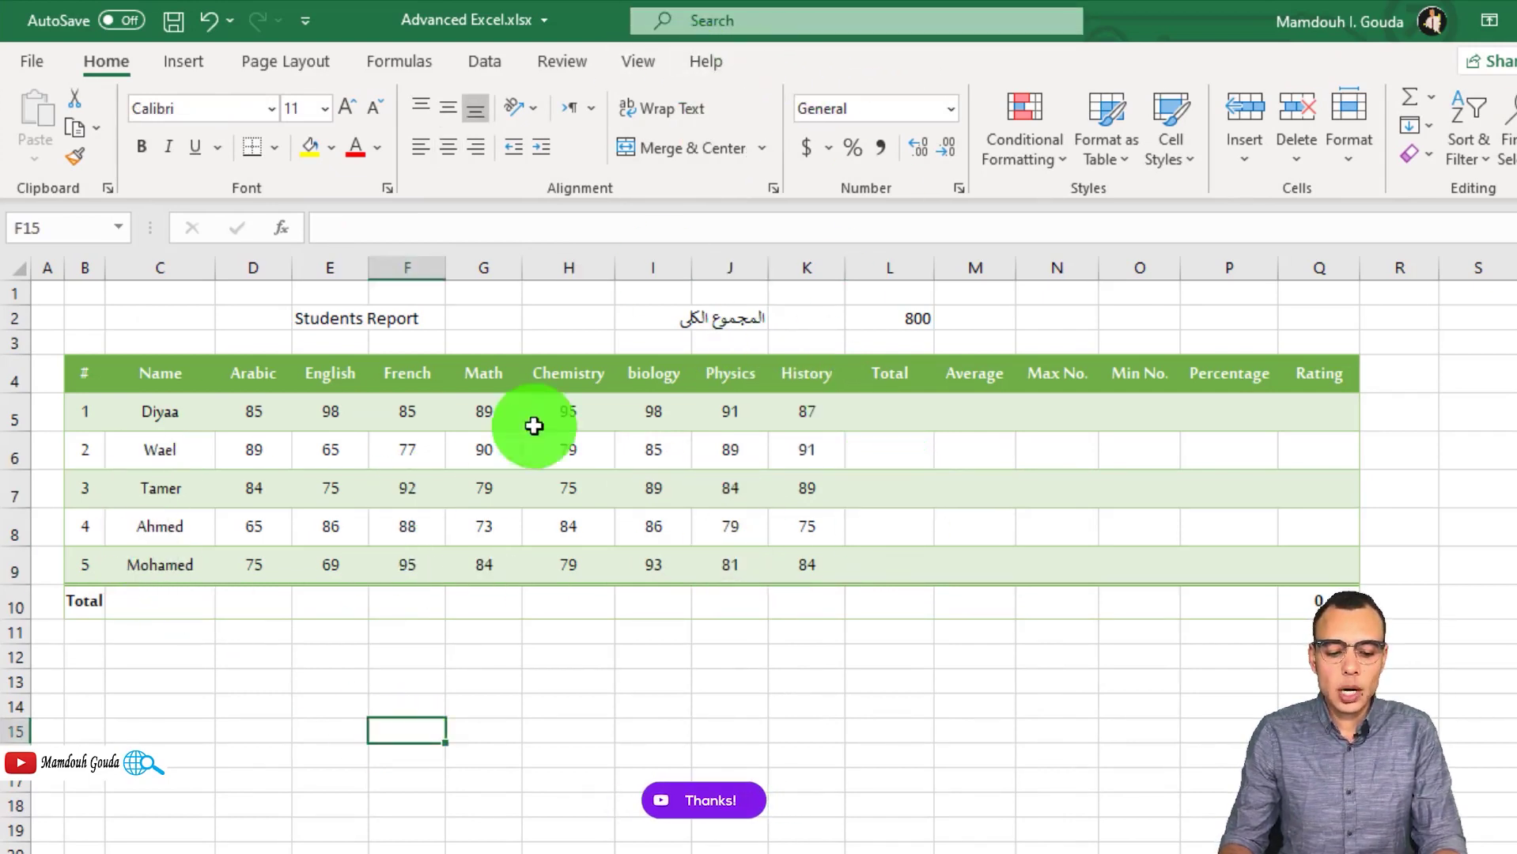
click(484, 450)
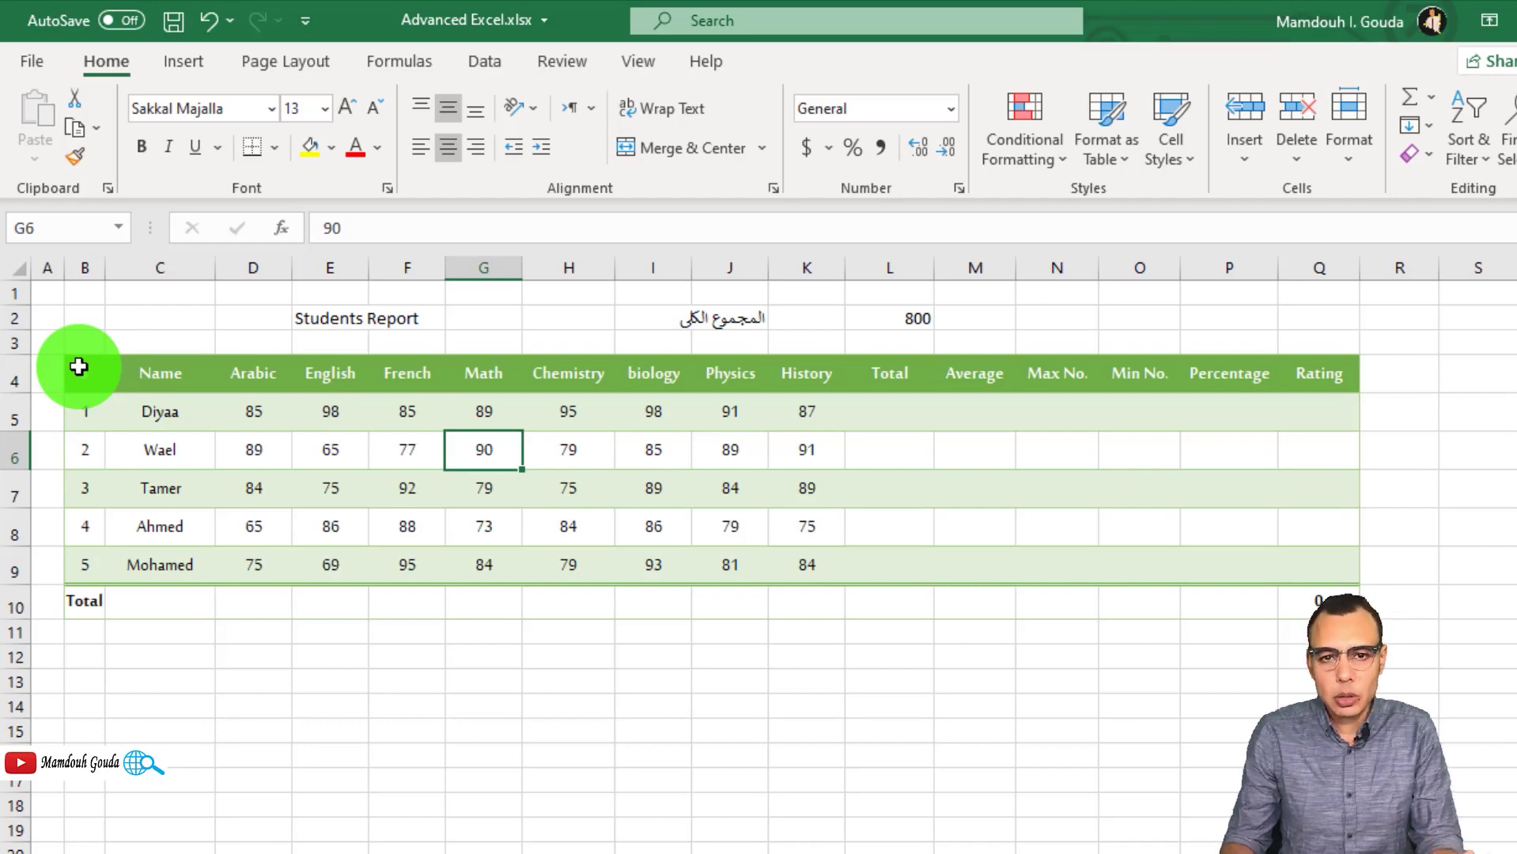
Step: Clear the borders and fill colour from B4:Q10 and set its font colour to black
drag(78, 366, 1319, 601)
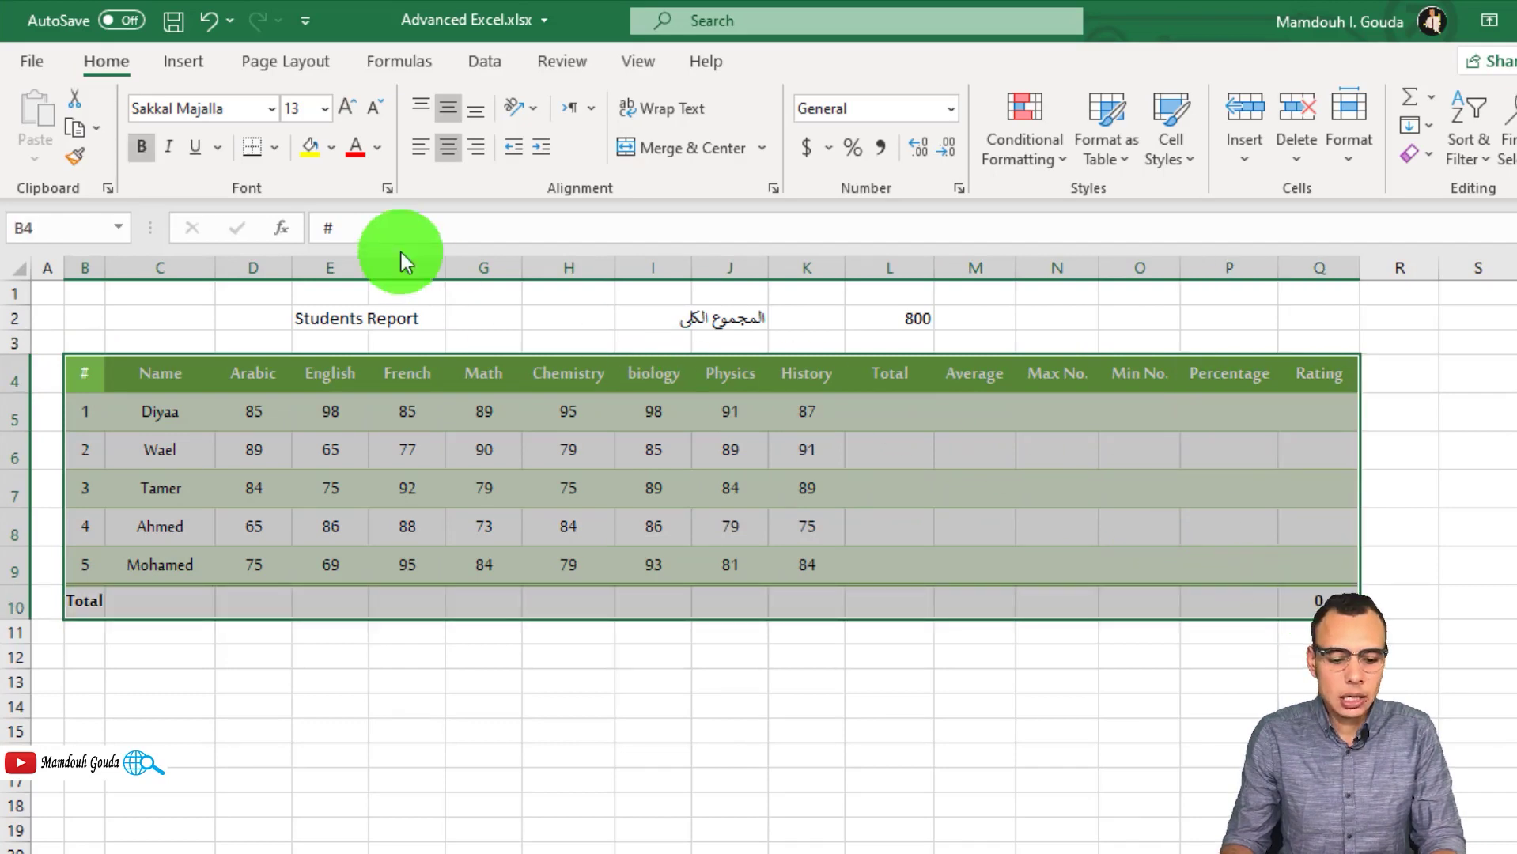
click(275, 148)
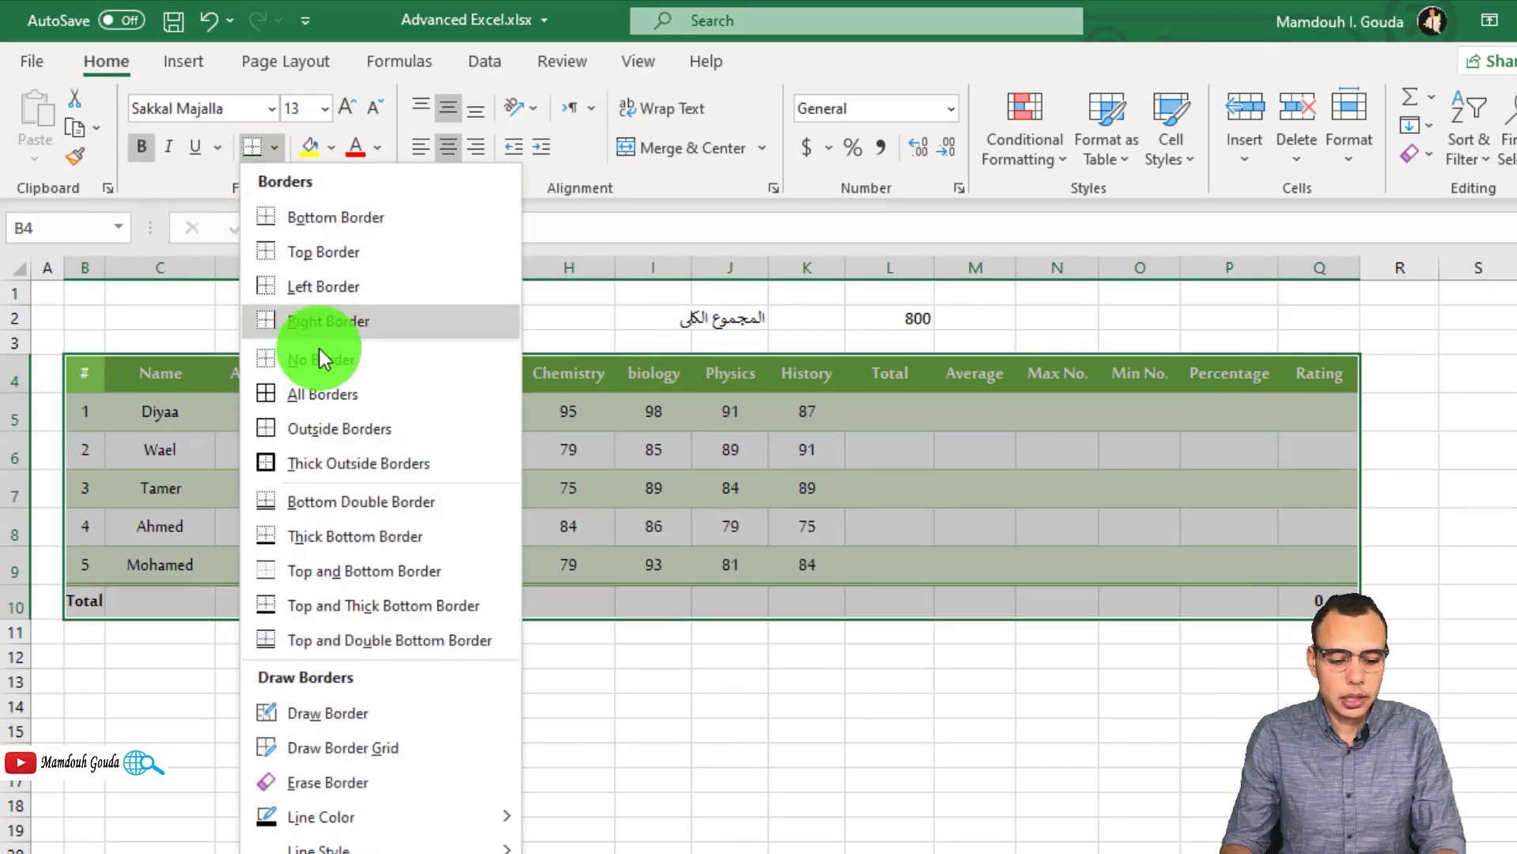
click(328, 367)
click(332, 149)
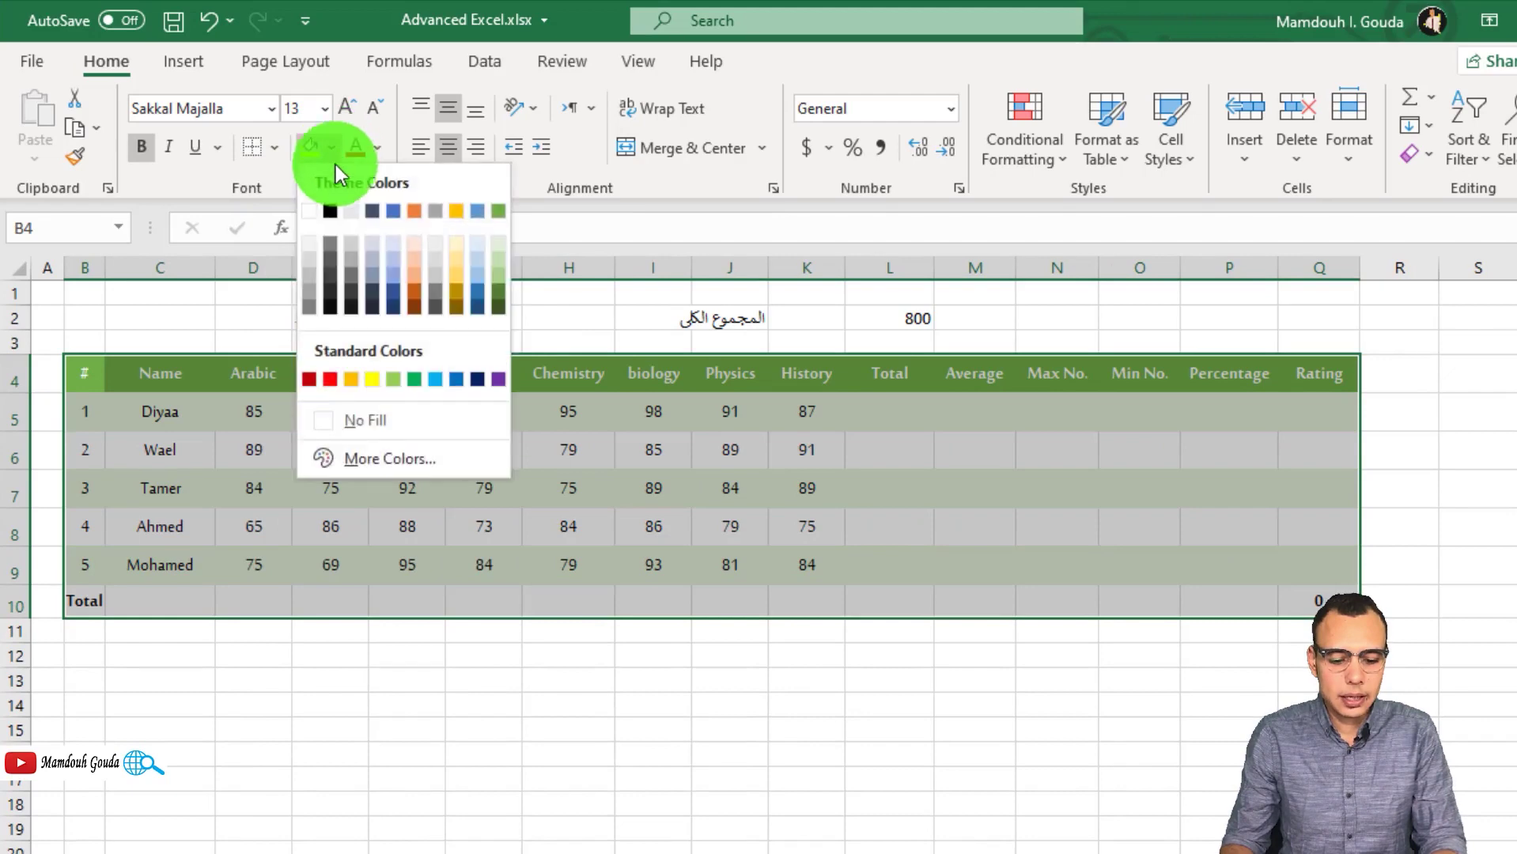
click(349, 417)
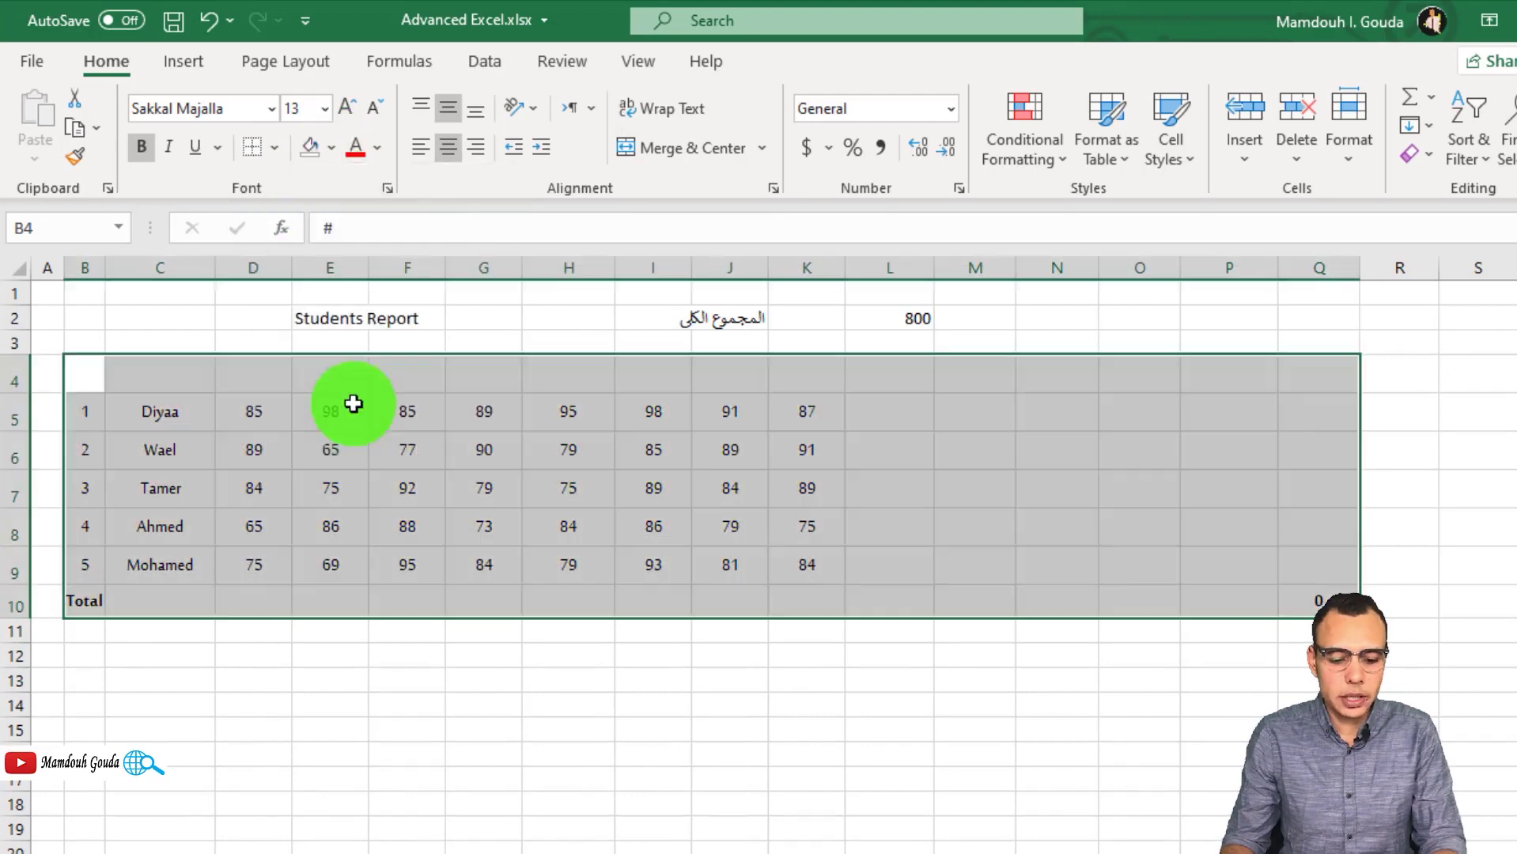
click(380, 150)
click(381, 188)
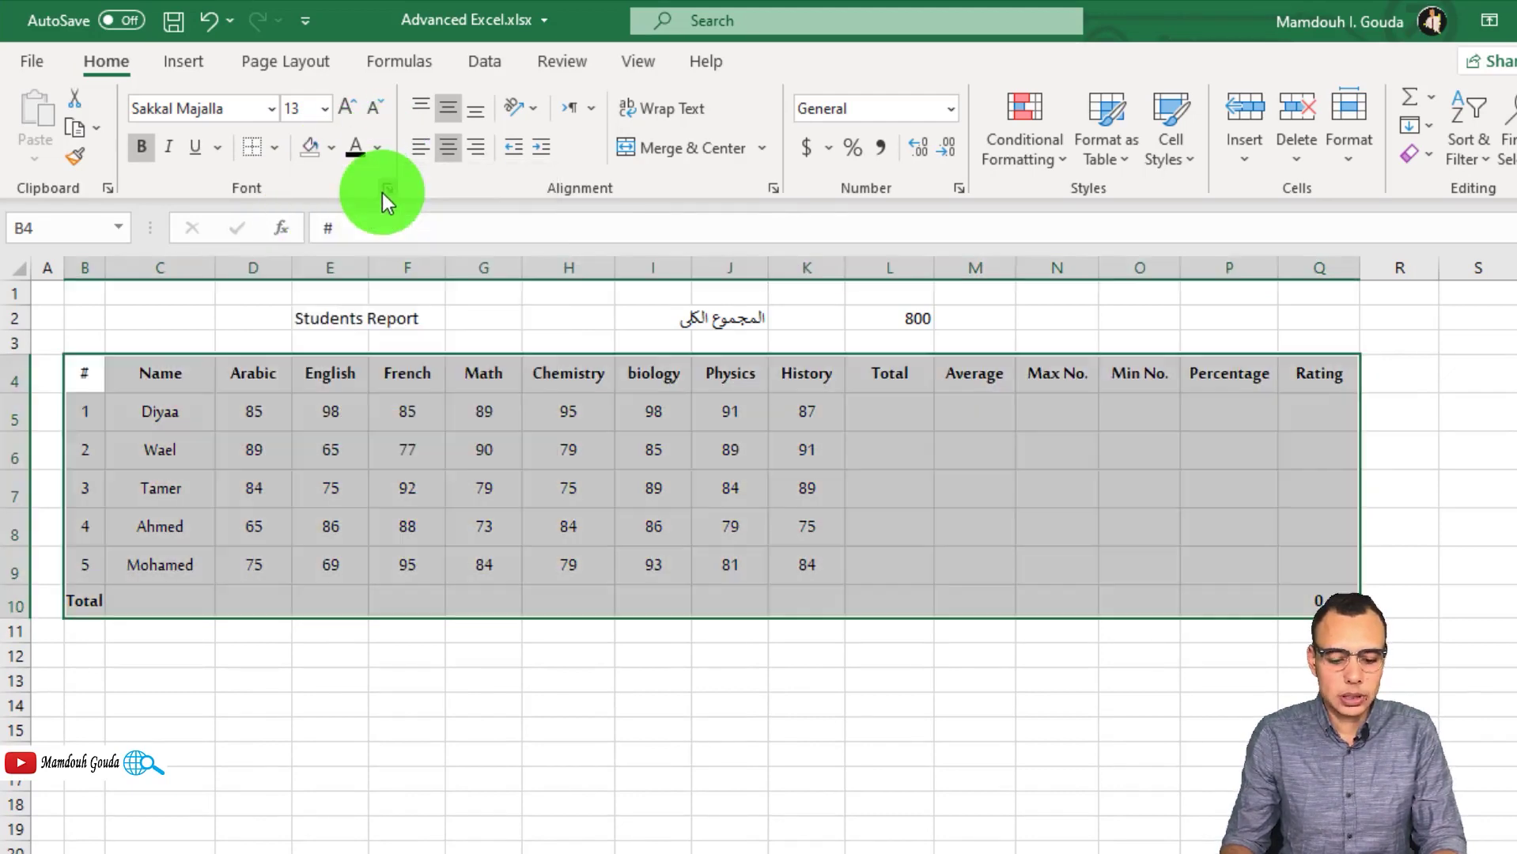
click(866, 440)
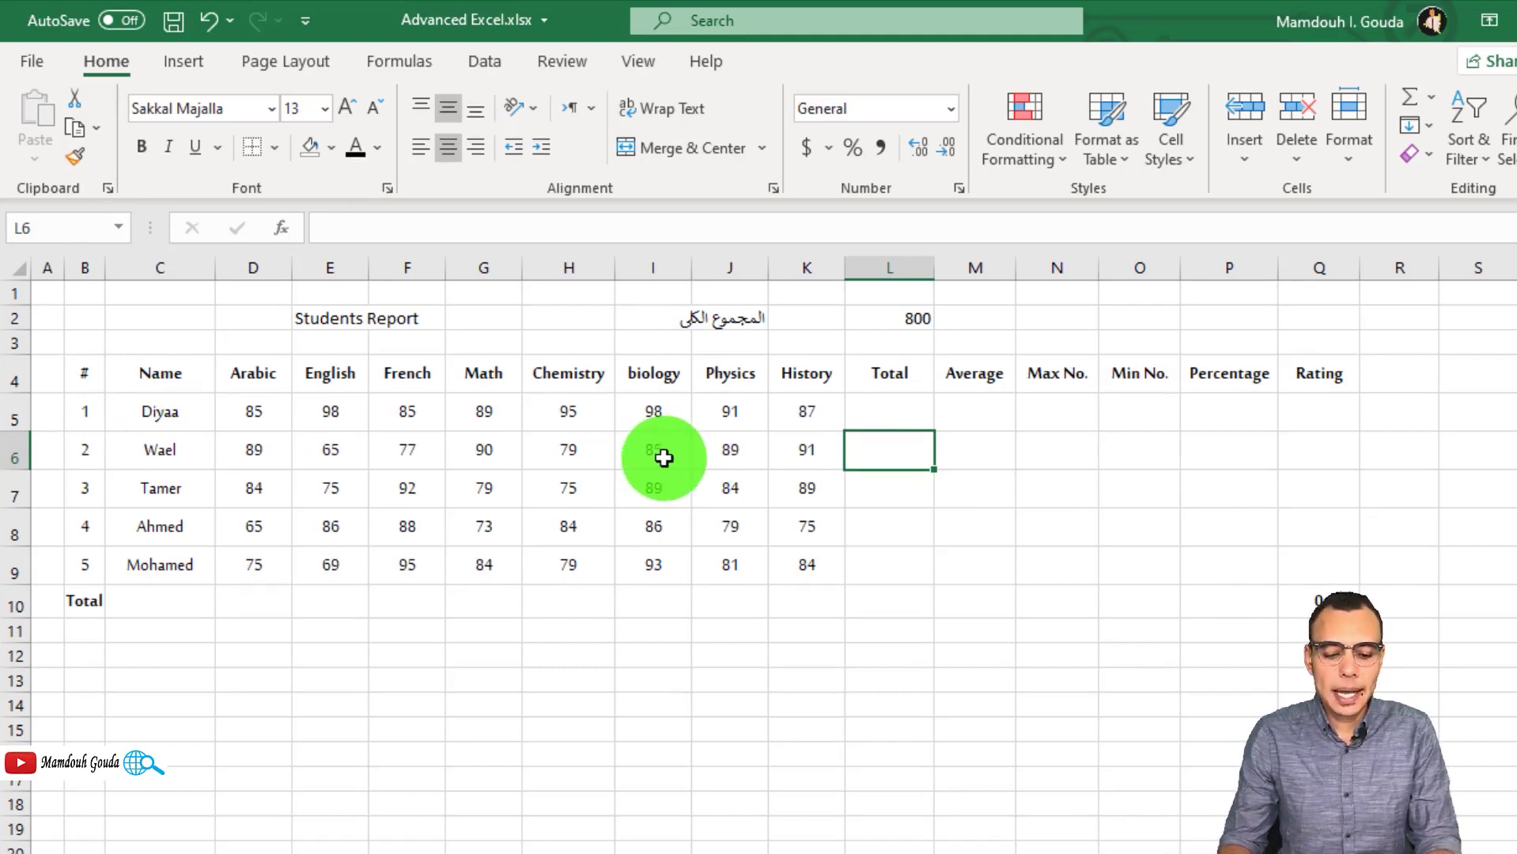
Step: Apply All Borders to the range B4:Q10
mouse_move(79, 372)
mouse_down()
mouse_move(227, 426)
mouse_move(959, 473)
mouse_move(1236, 521)
mouse_move(1329, 593)
mouse_up()
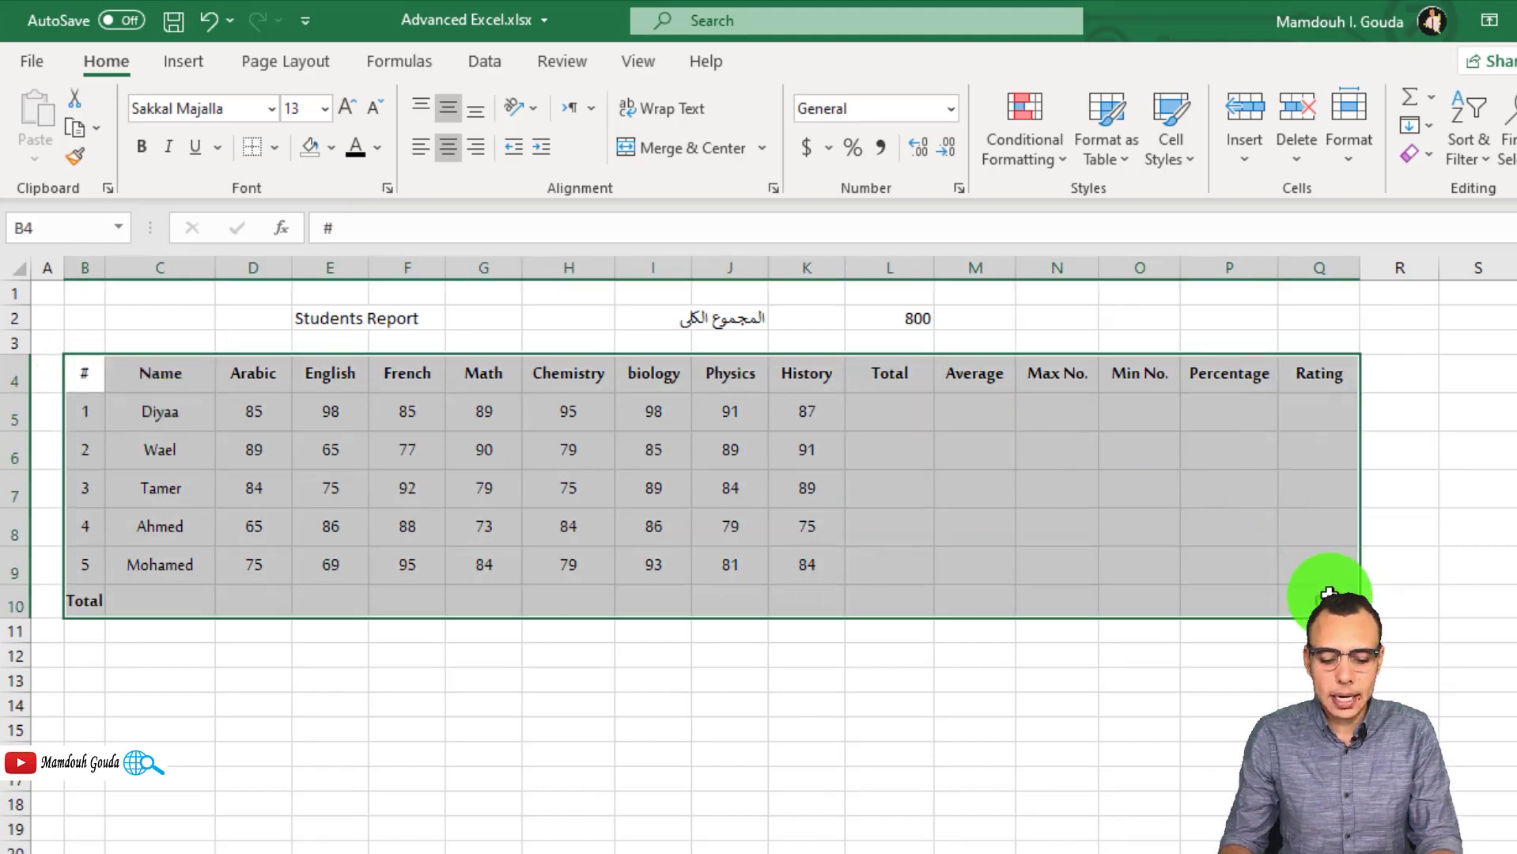
click(275, 148)
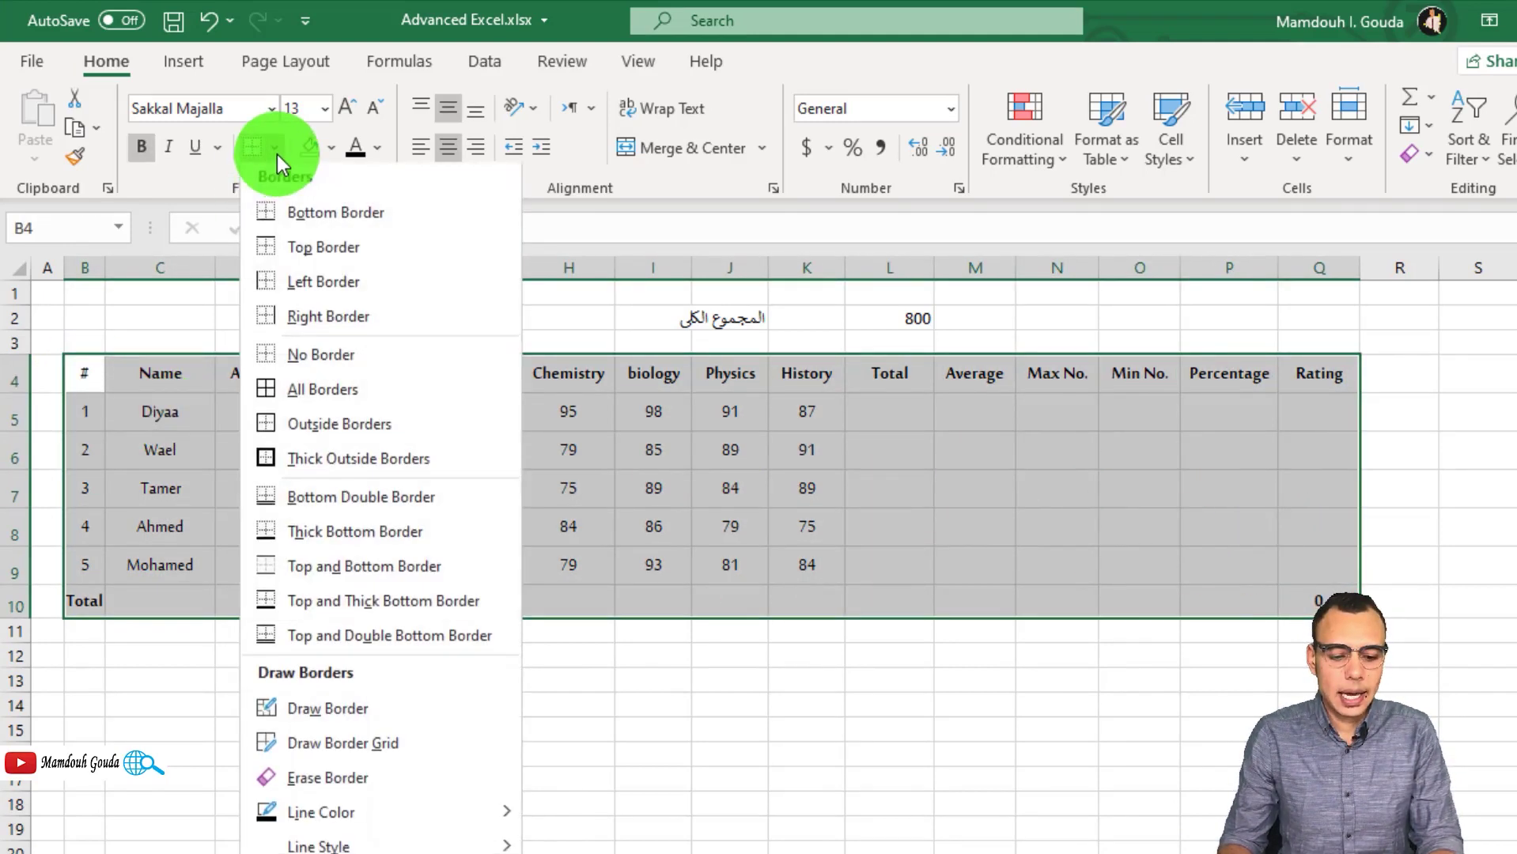
click(240, 188)
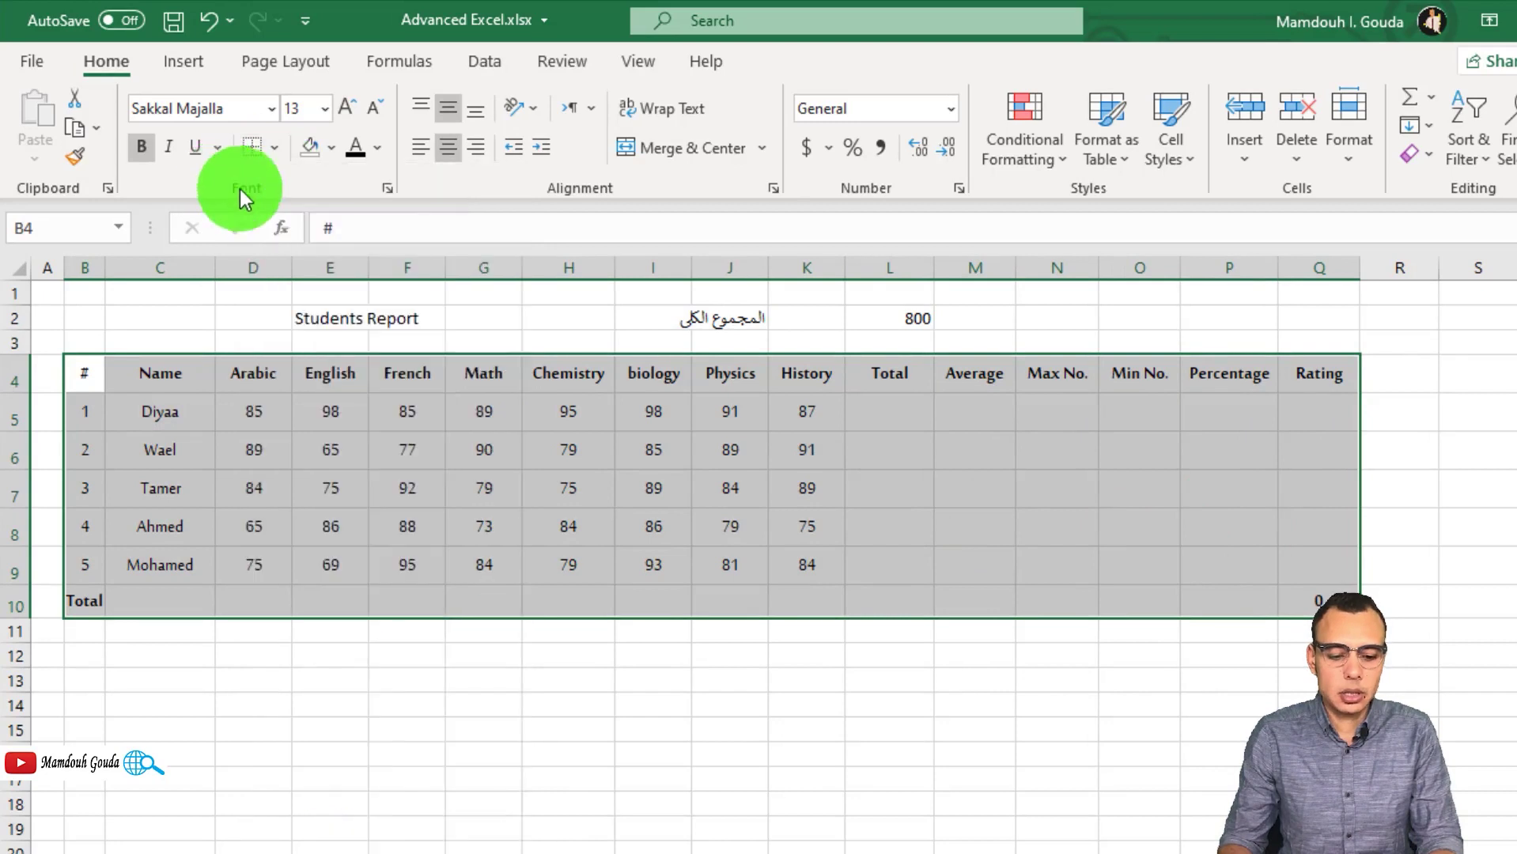
click(271, 146)
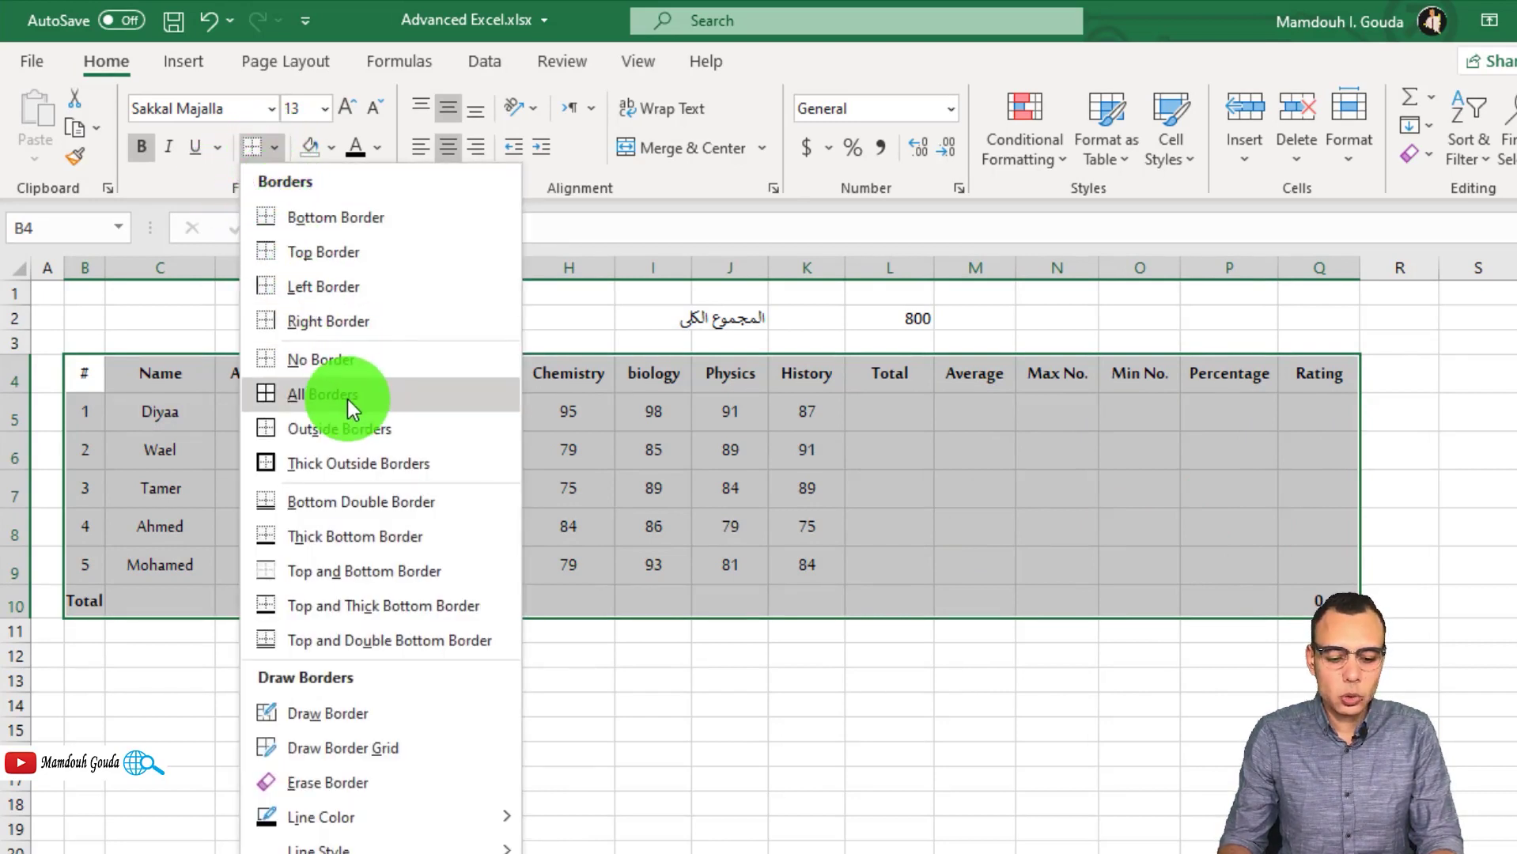
click(347, 397)
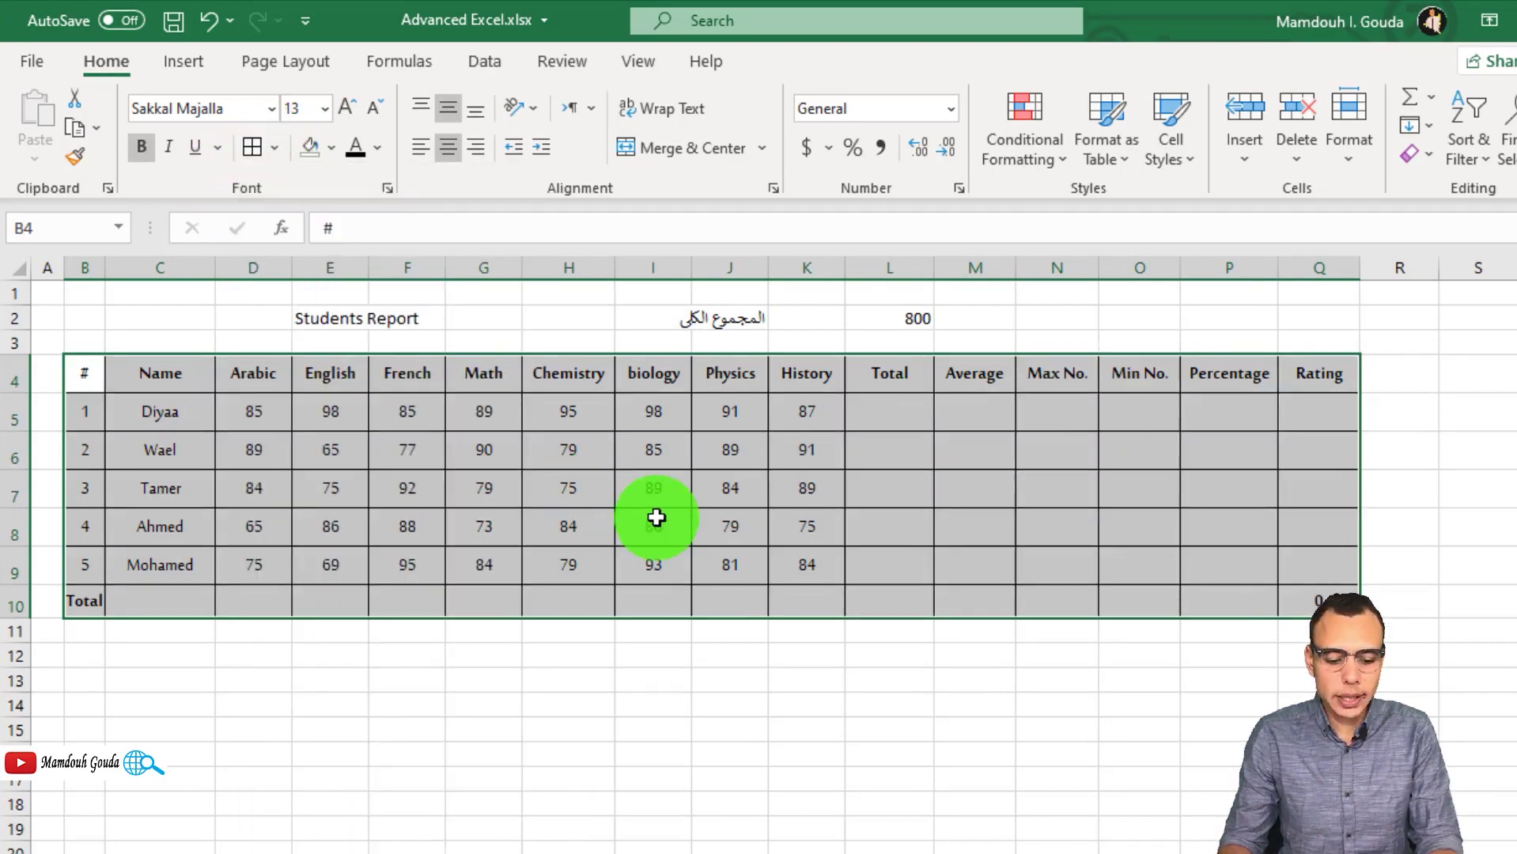
Step: Move the Total label from B10 to C10, below the student names
click(79, 600)
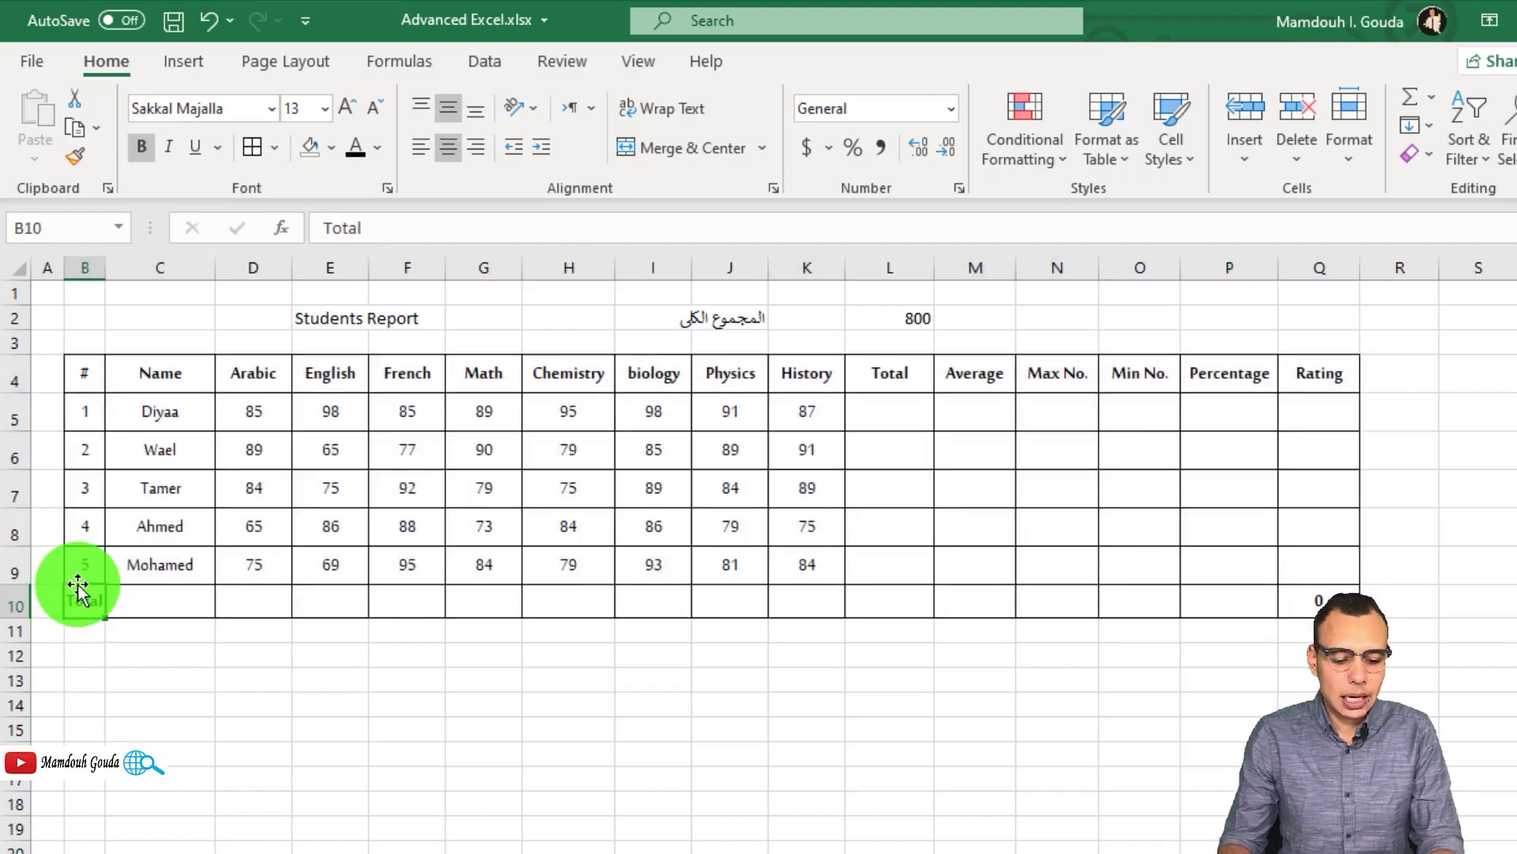
drag(79, 589, 136, 601)
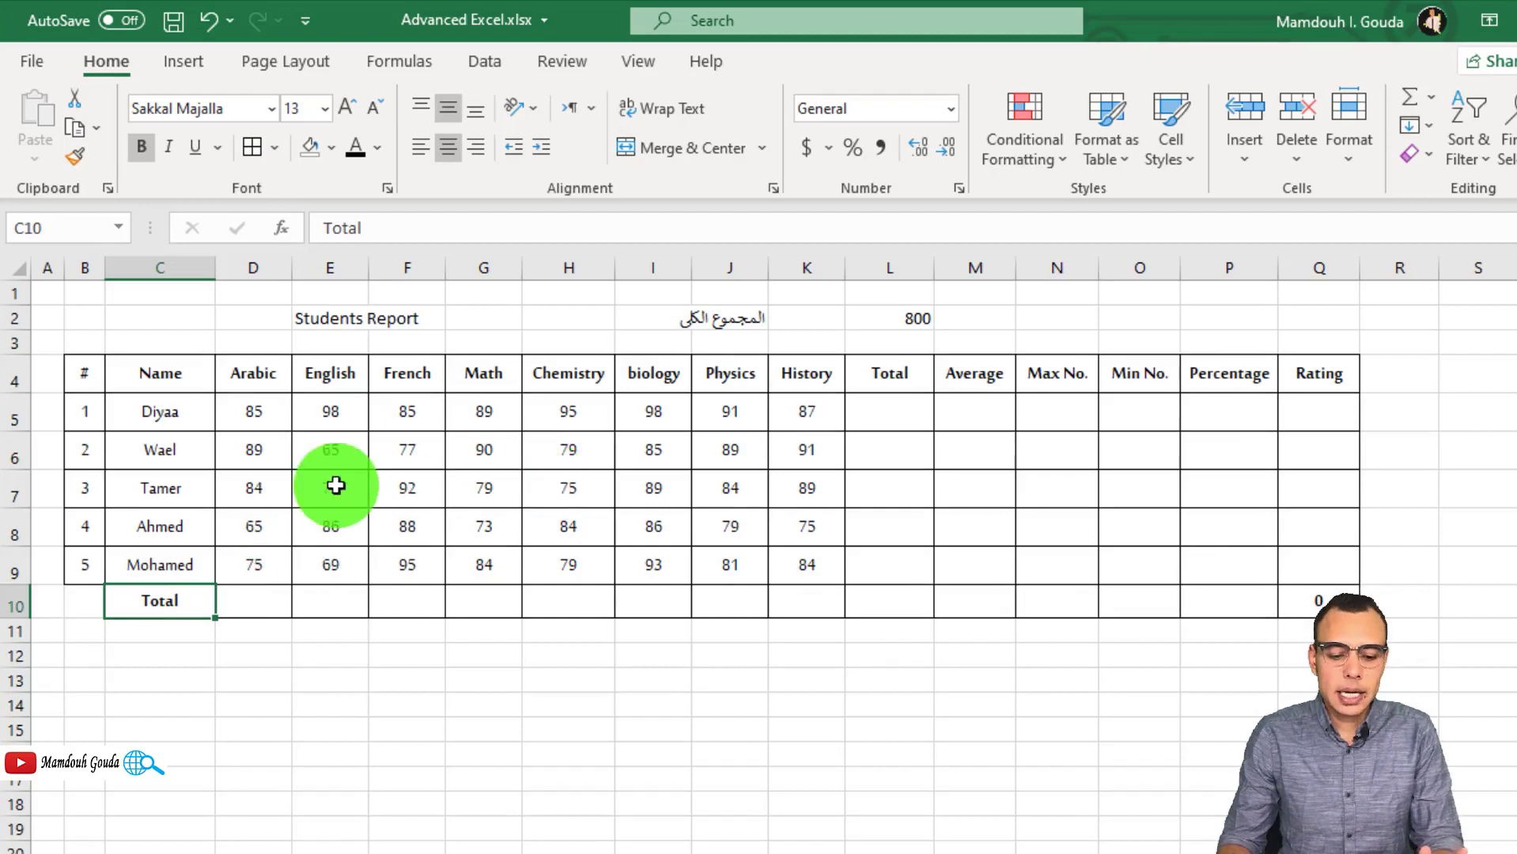
mouse_move(336, 456)
mouse_down()
mouse_move(1070, 549)
mouse_move(1118, 576)
mouse_up()
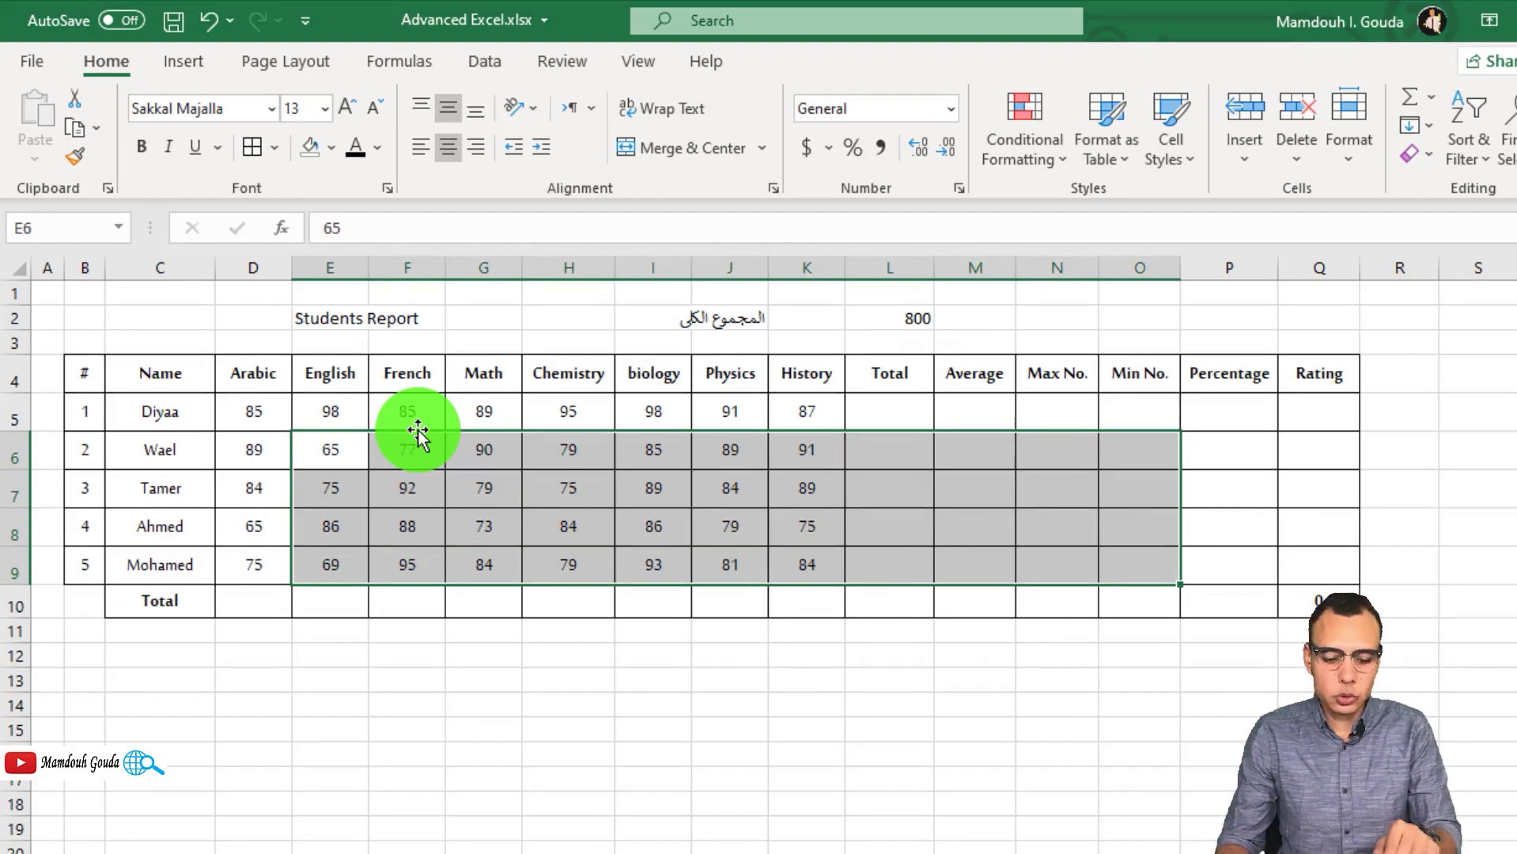
click(184, 485)
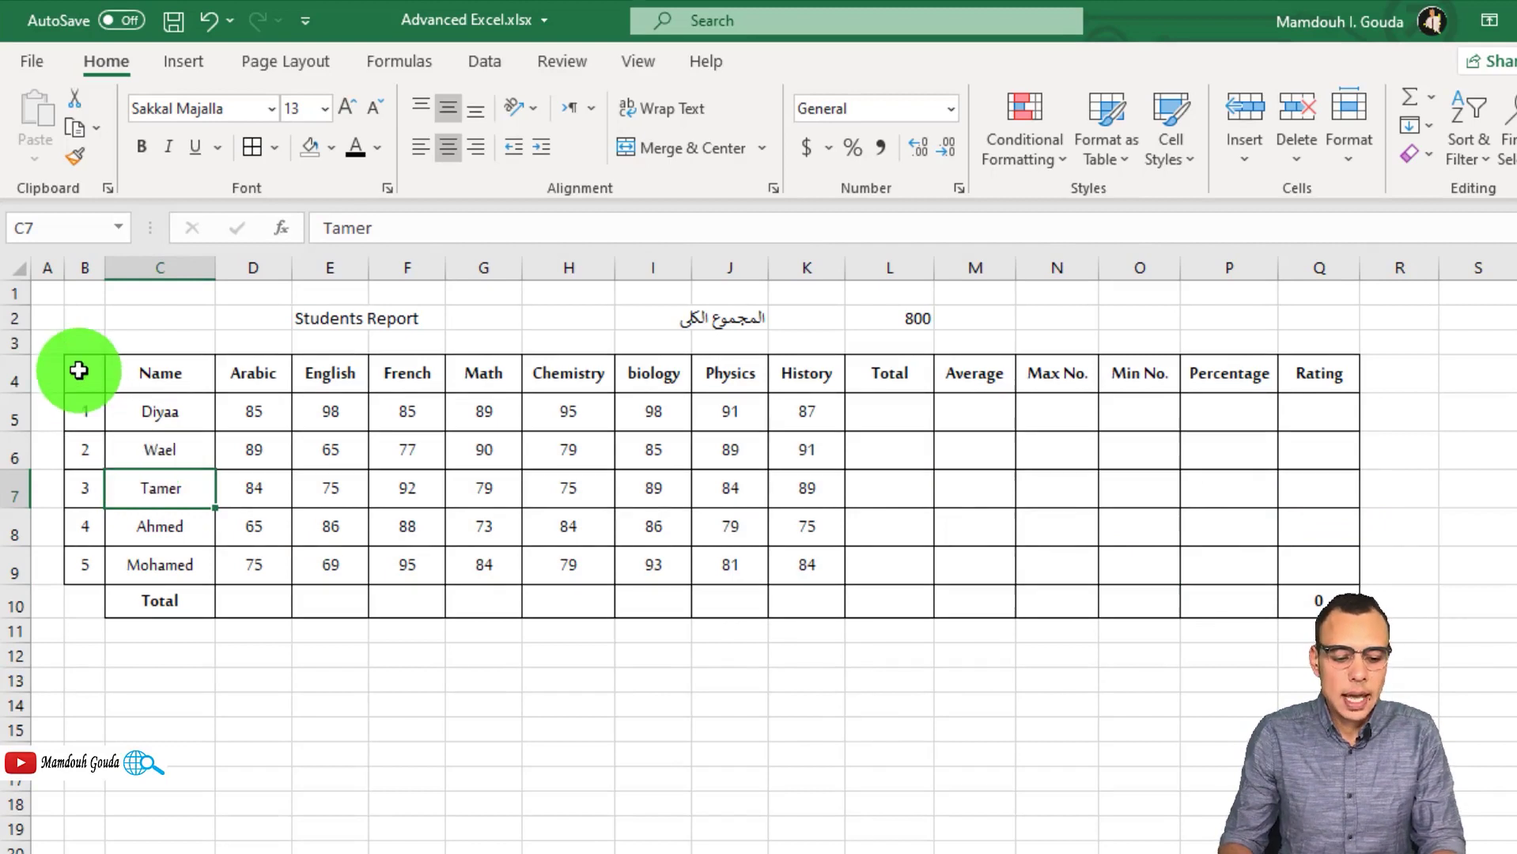
Step: Apply Thick Outside Borders to the header row B4:Q4
drag(79, 372, 1310, 373)
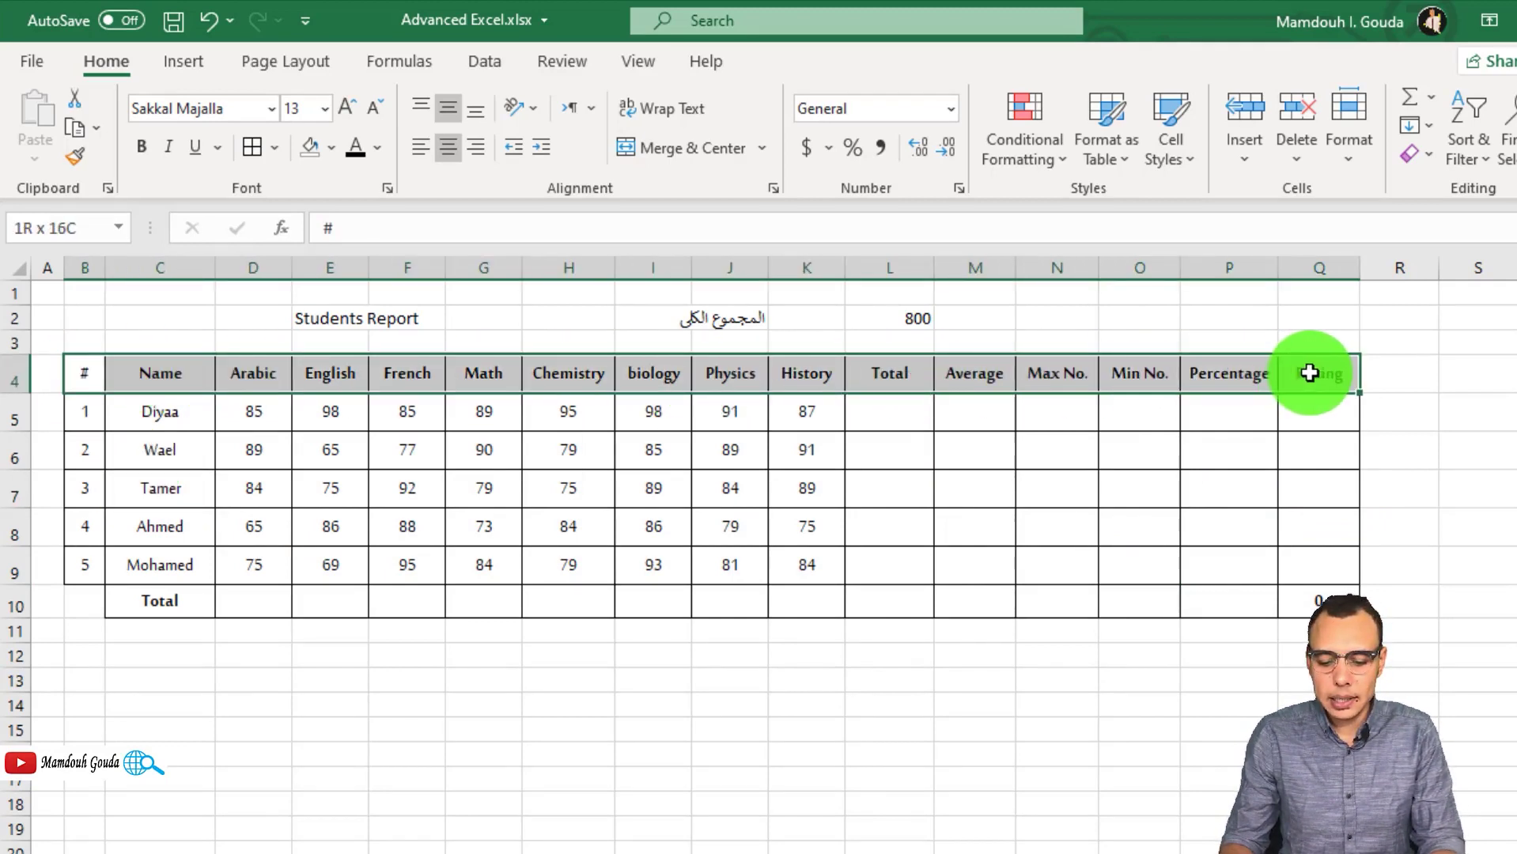
click(274, 147)
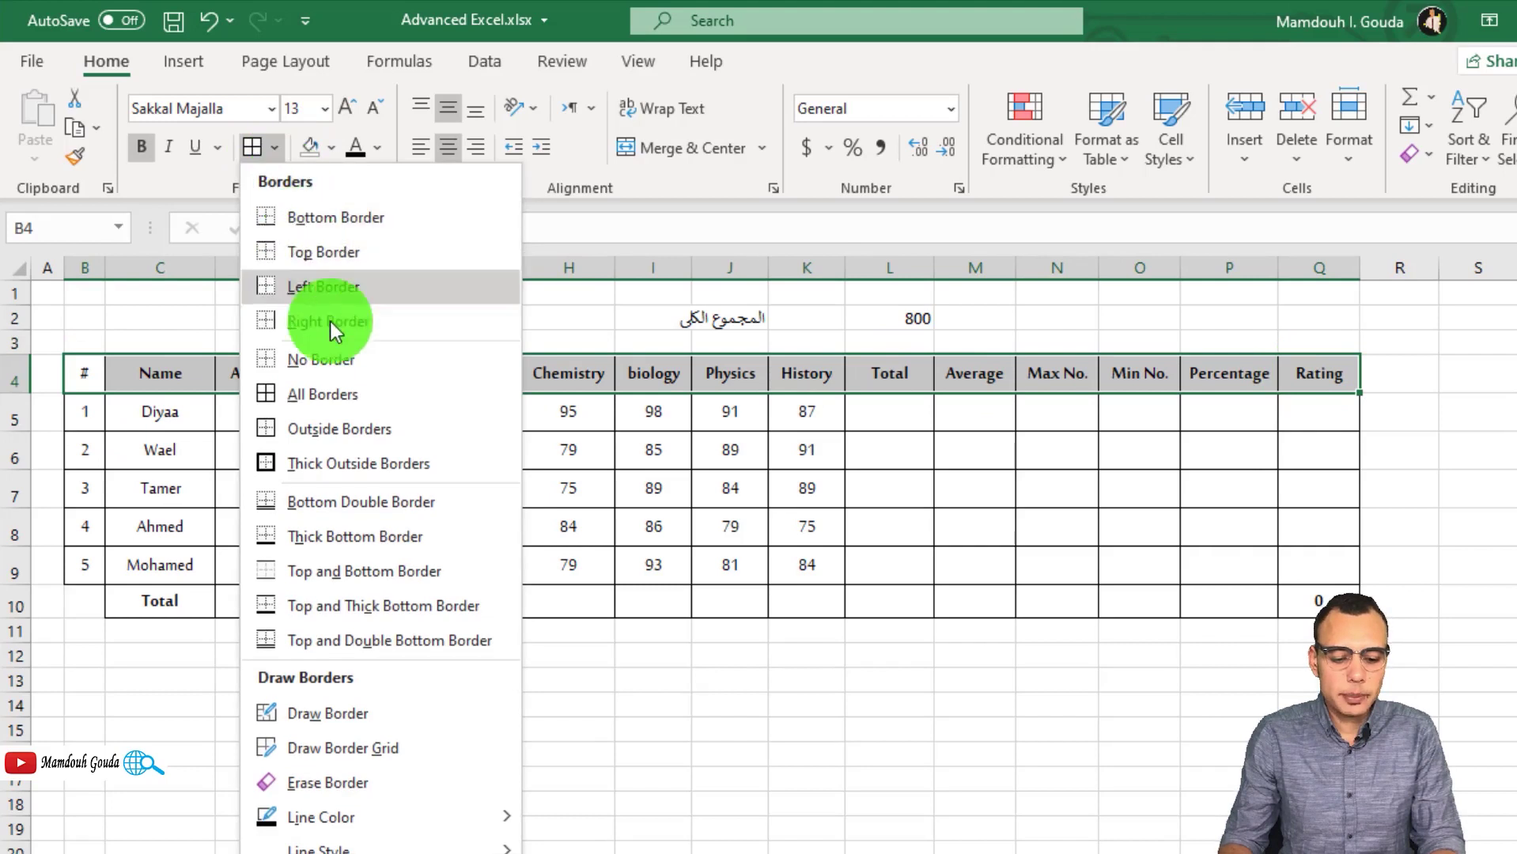
click(321, 469)
Step: Apply Thick Outside Borders around the range B4:Q9 and around the Total row C10:Q10
drag(87, 378, 1313, 576)
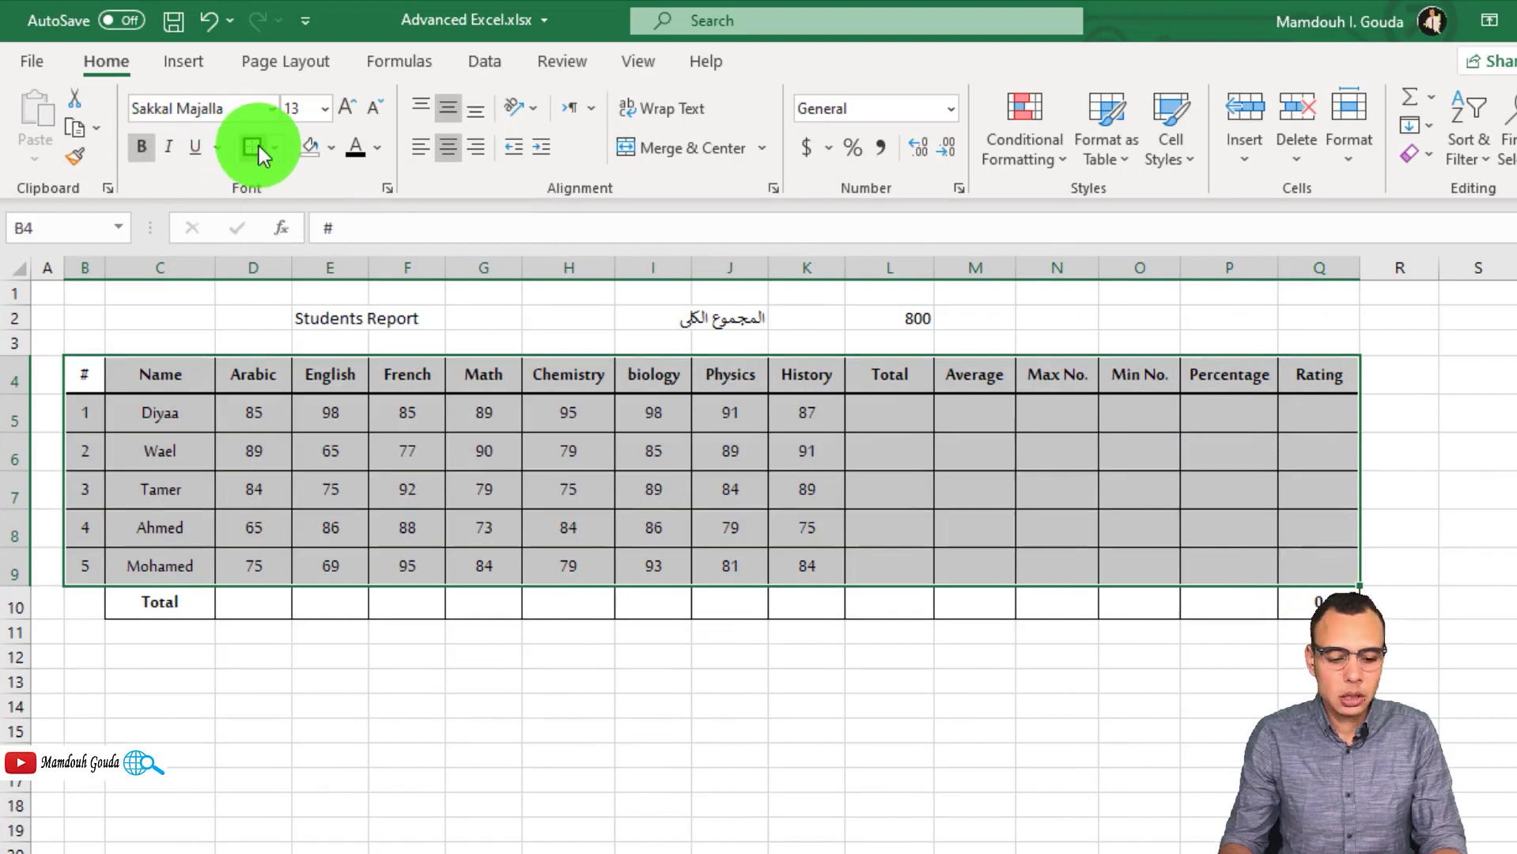
drag(135, 601, 1337, 600)
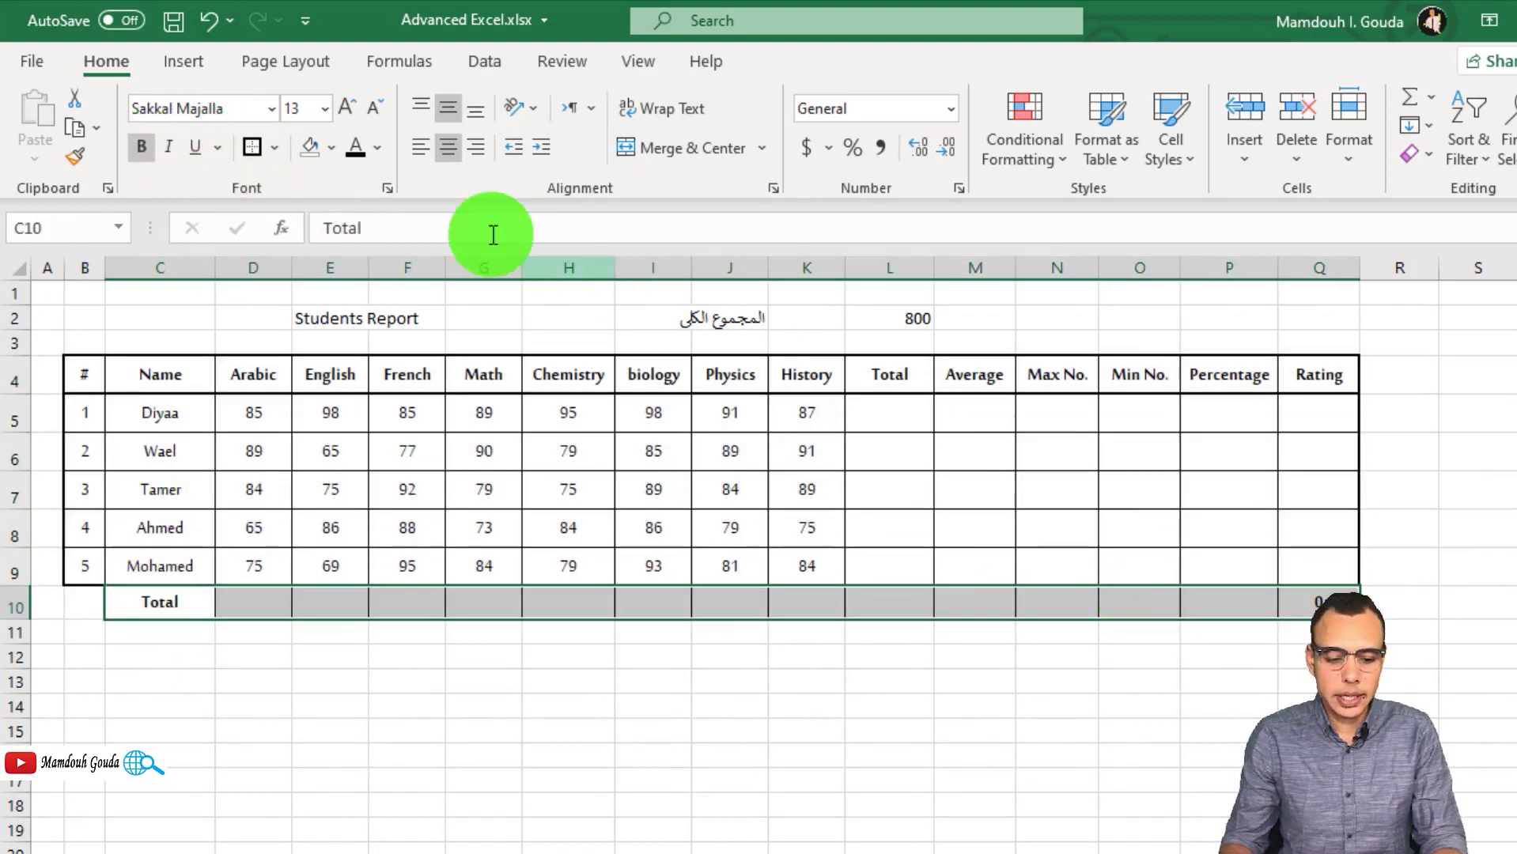
click(252, 147)
click(321, 561)
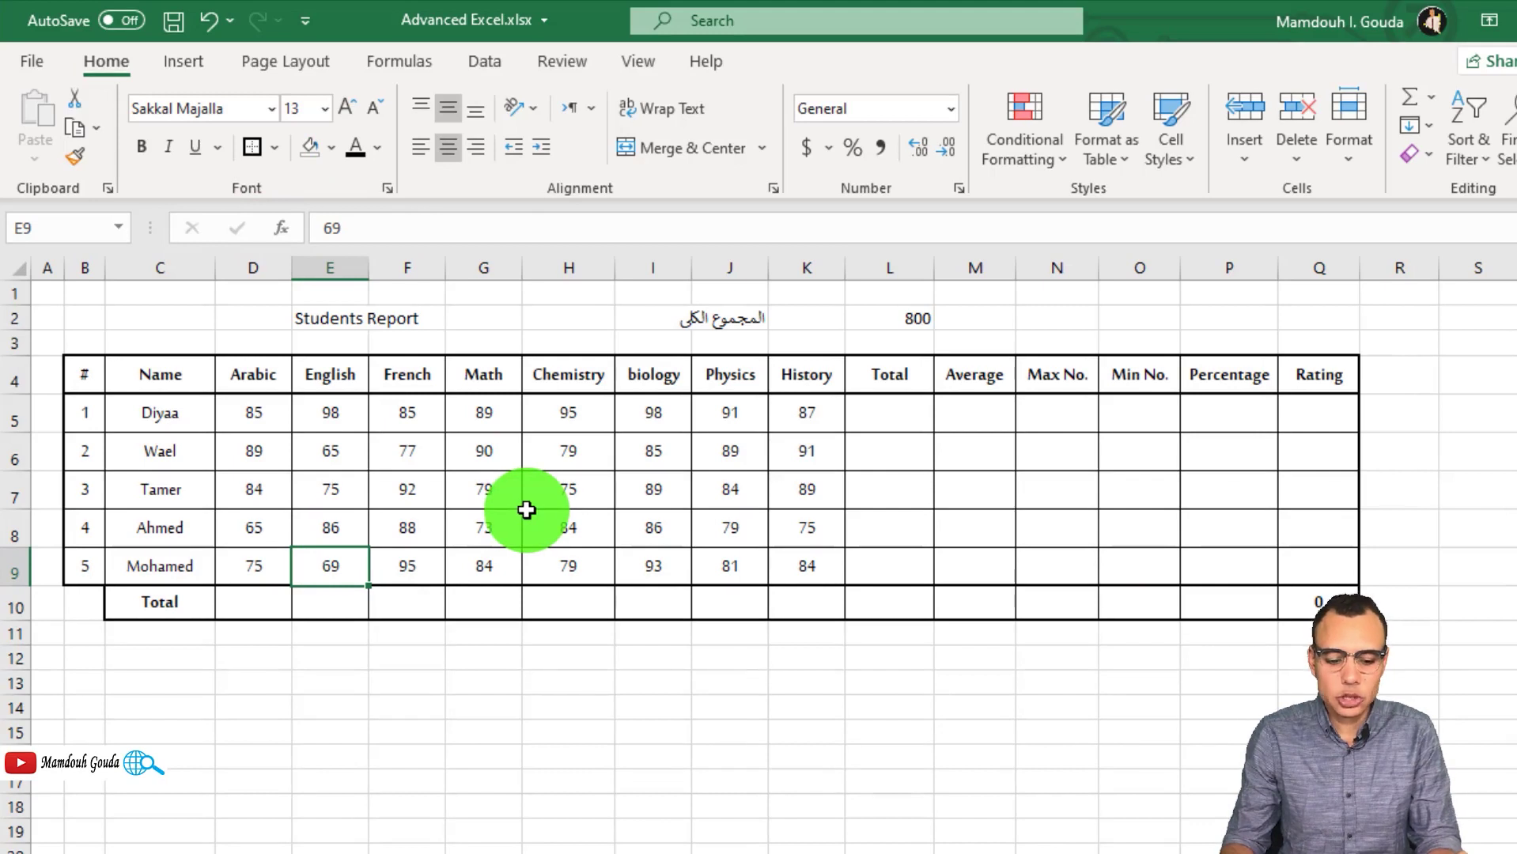
Step: Apply Thick Outside Borders around the Total column, L4:L10
drag(889, 376, 904, 603)
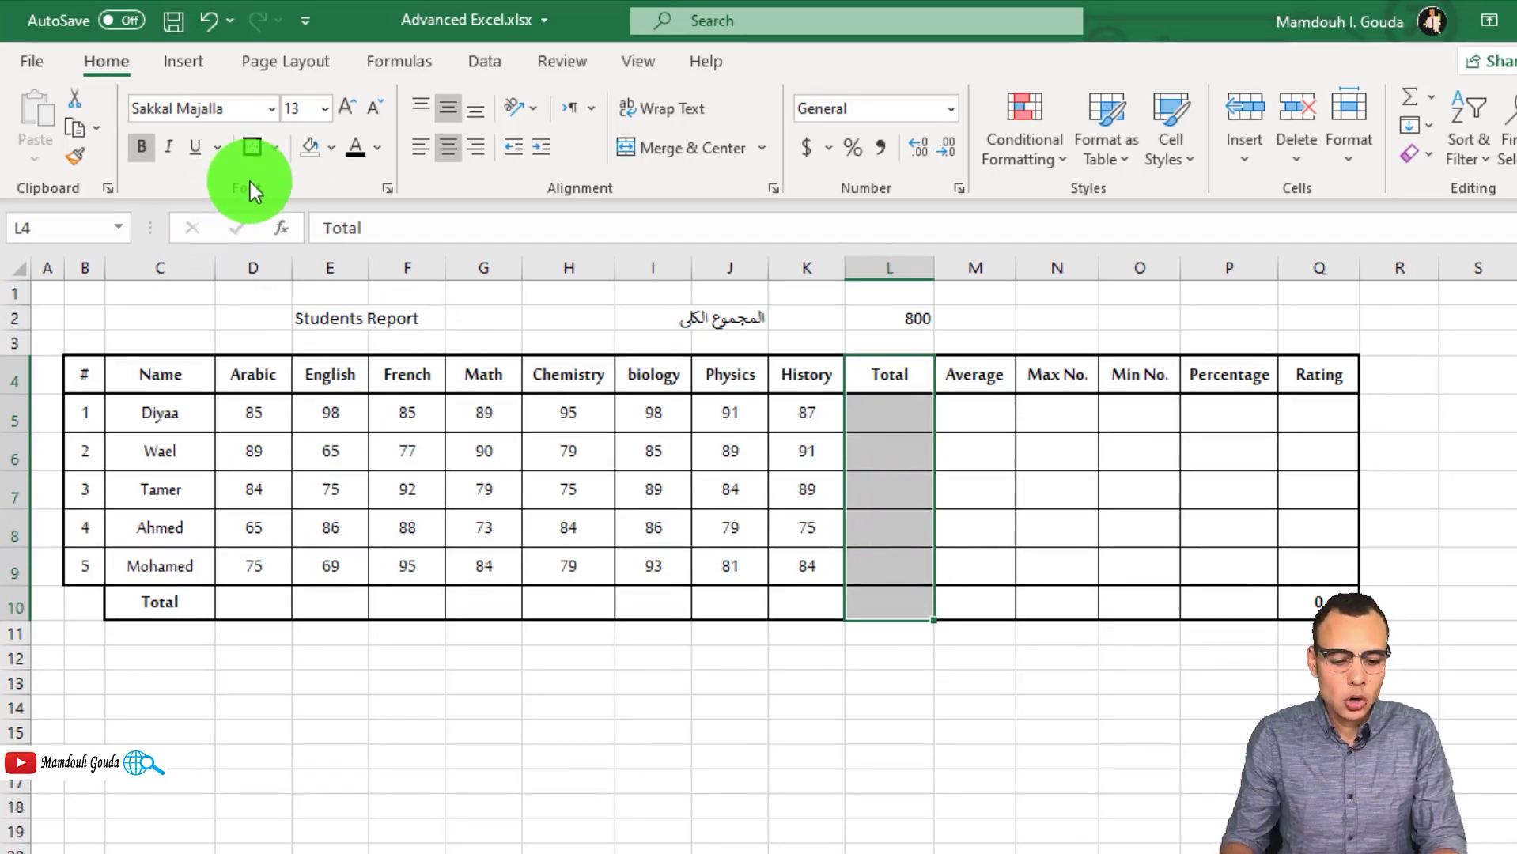
click(253, 147)
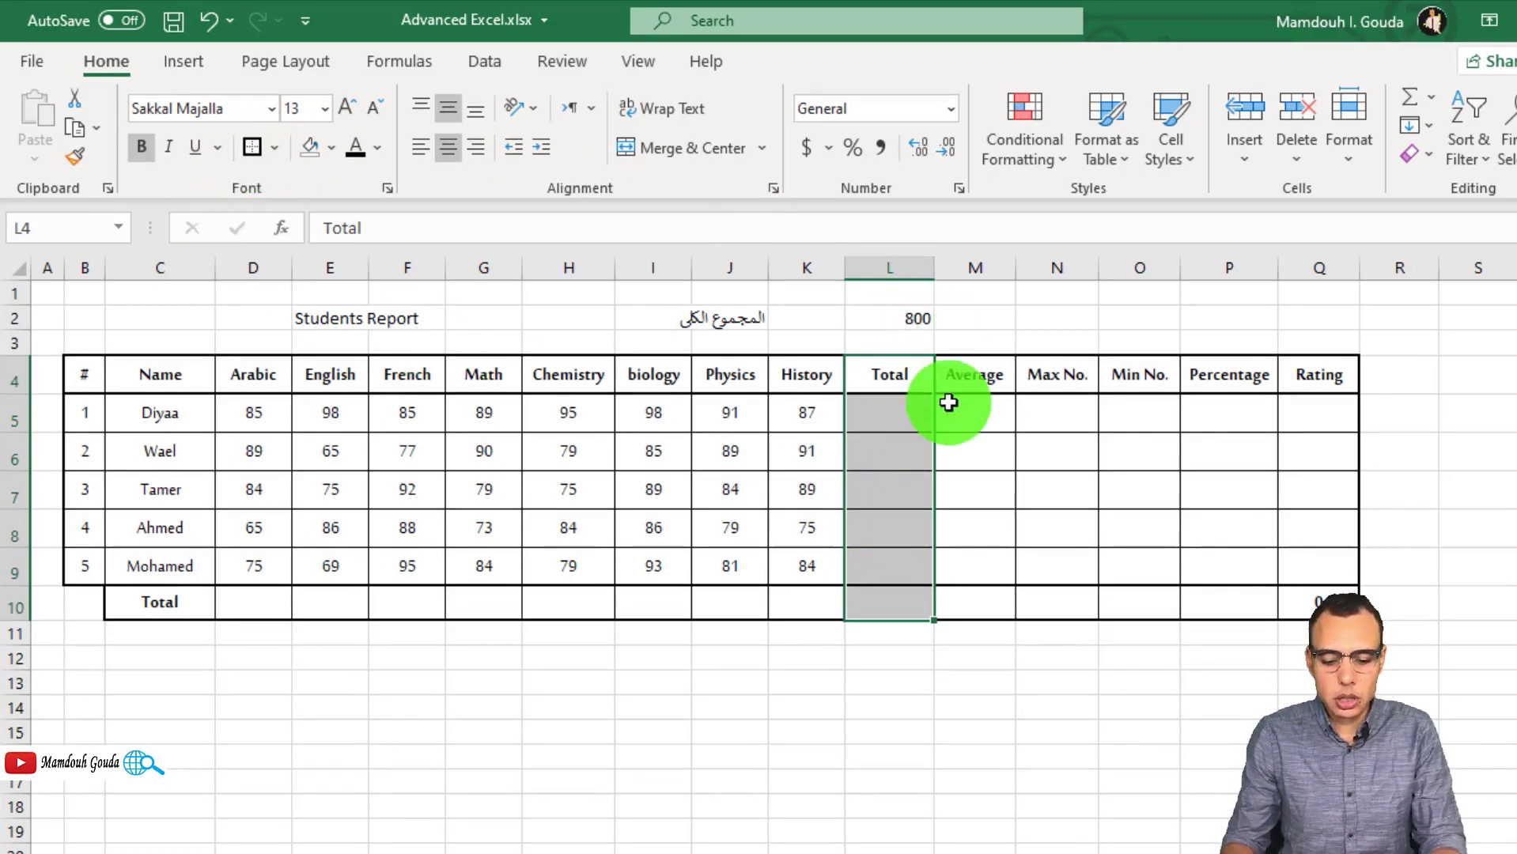
click(886, 451)
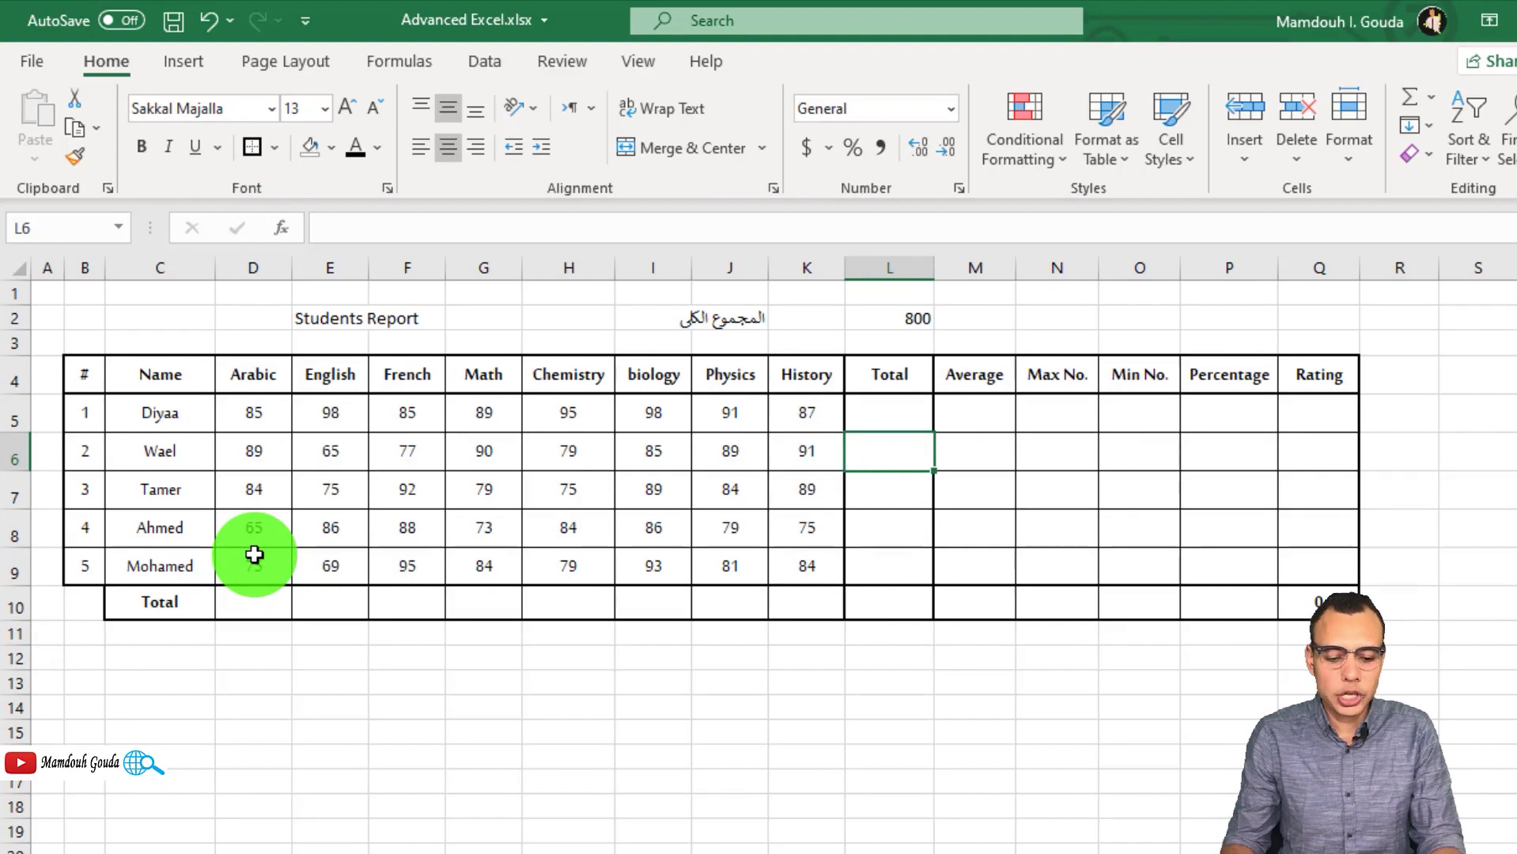
Step: Fill the header row B4:Q4 with a light green theme colour
drag(81, 377, 1313, 372)
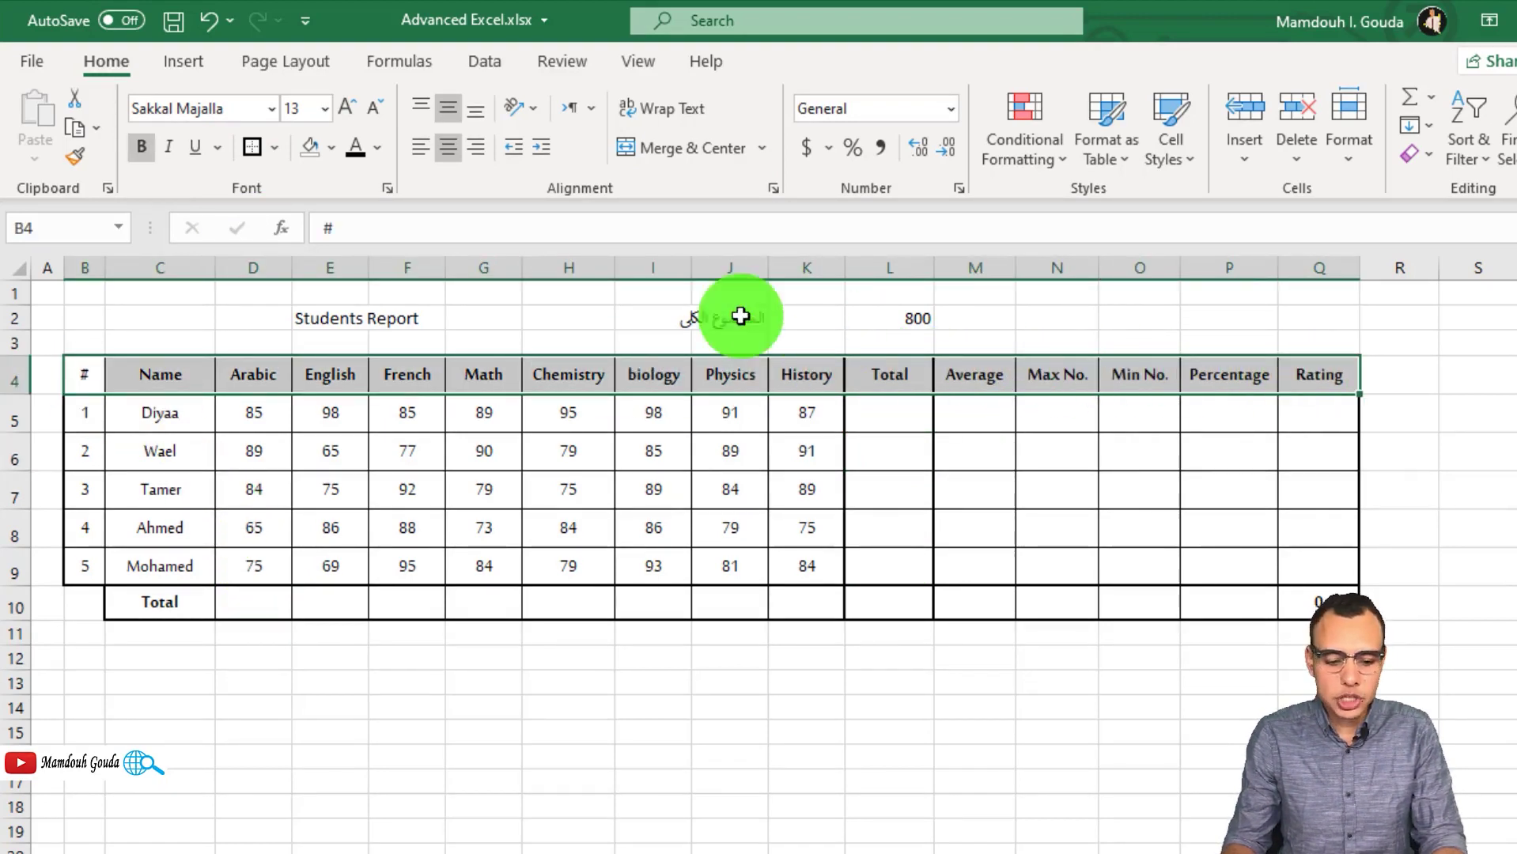
click(331, 148)
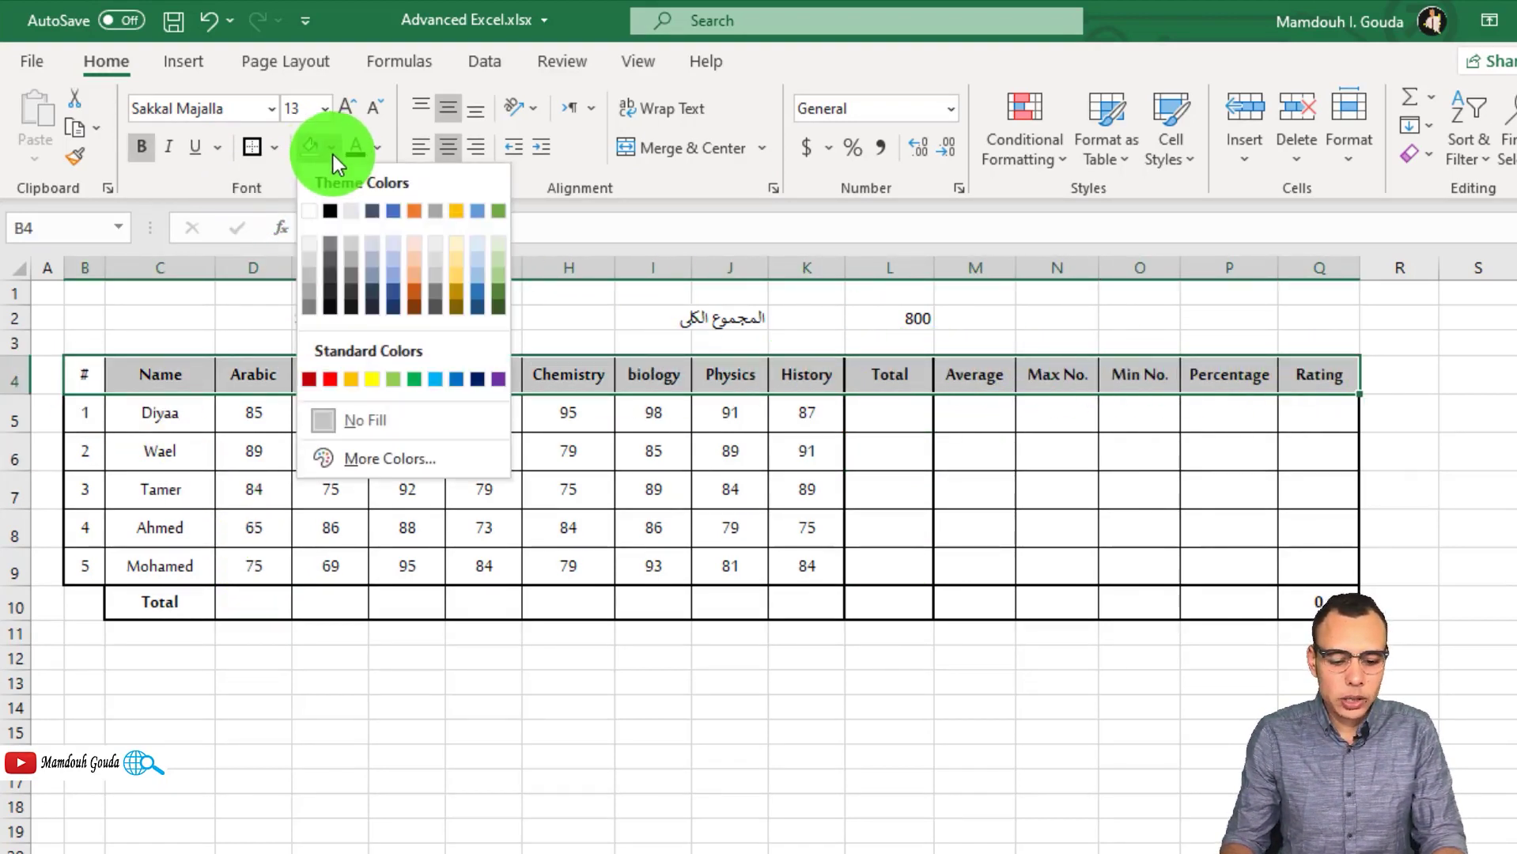
click(497, 271)
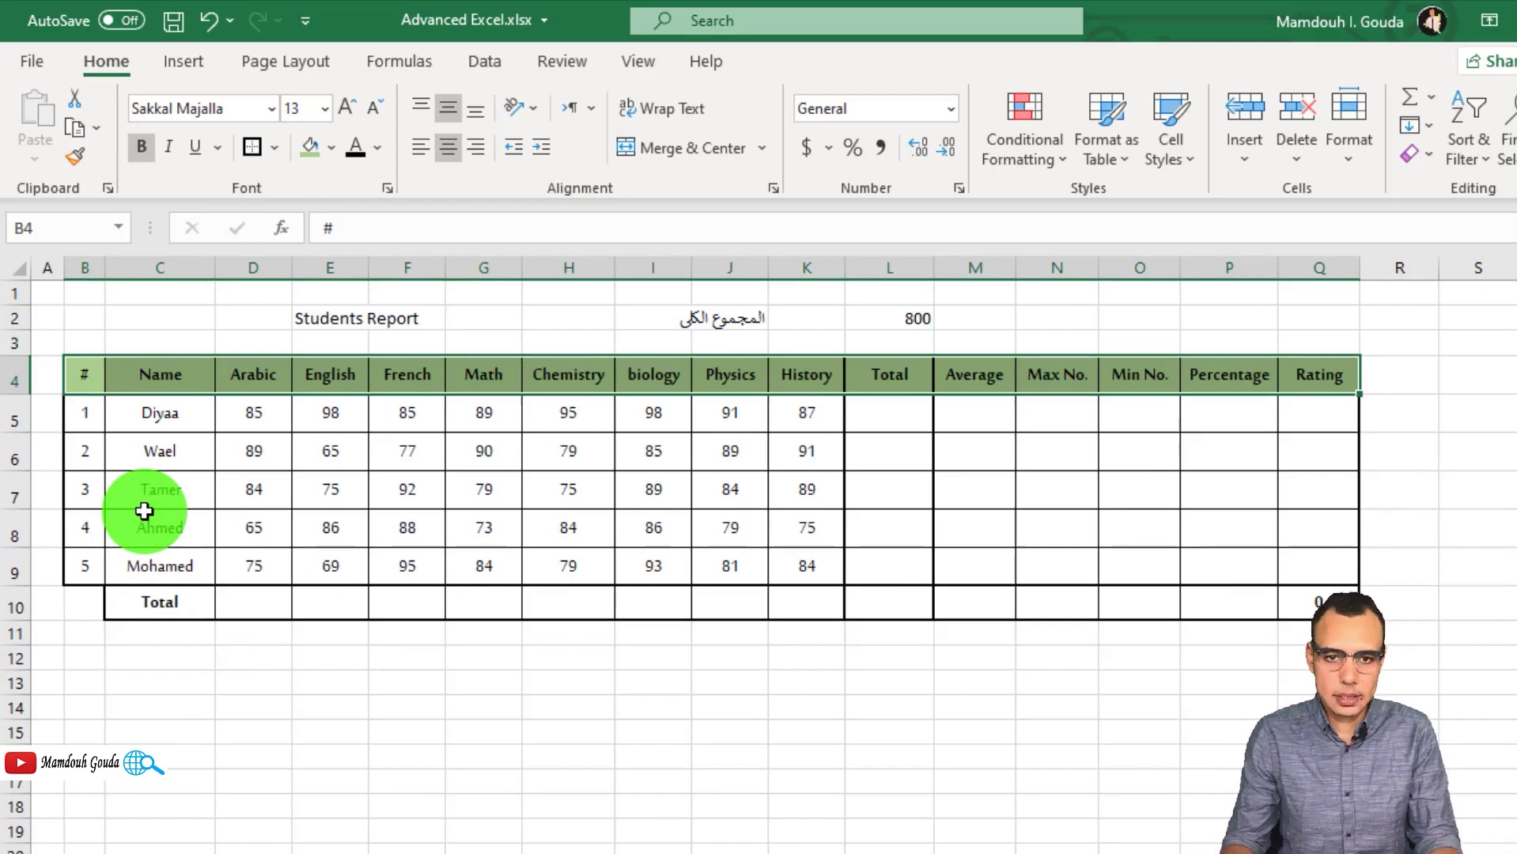
Step: Fill the Total row C10:Q10 with yellow
drag(139, 606, 1307, 601)
click(331, 147)
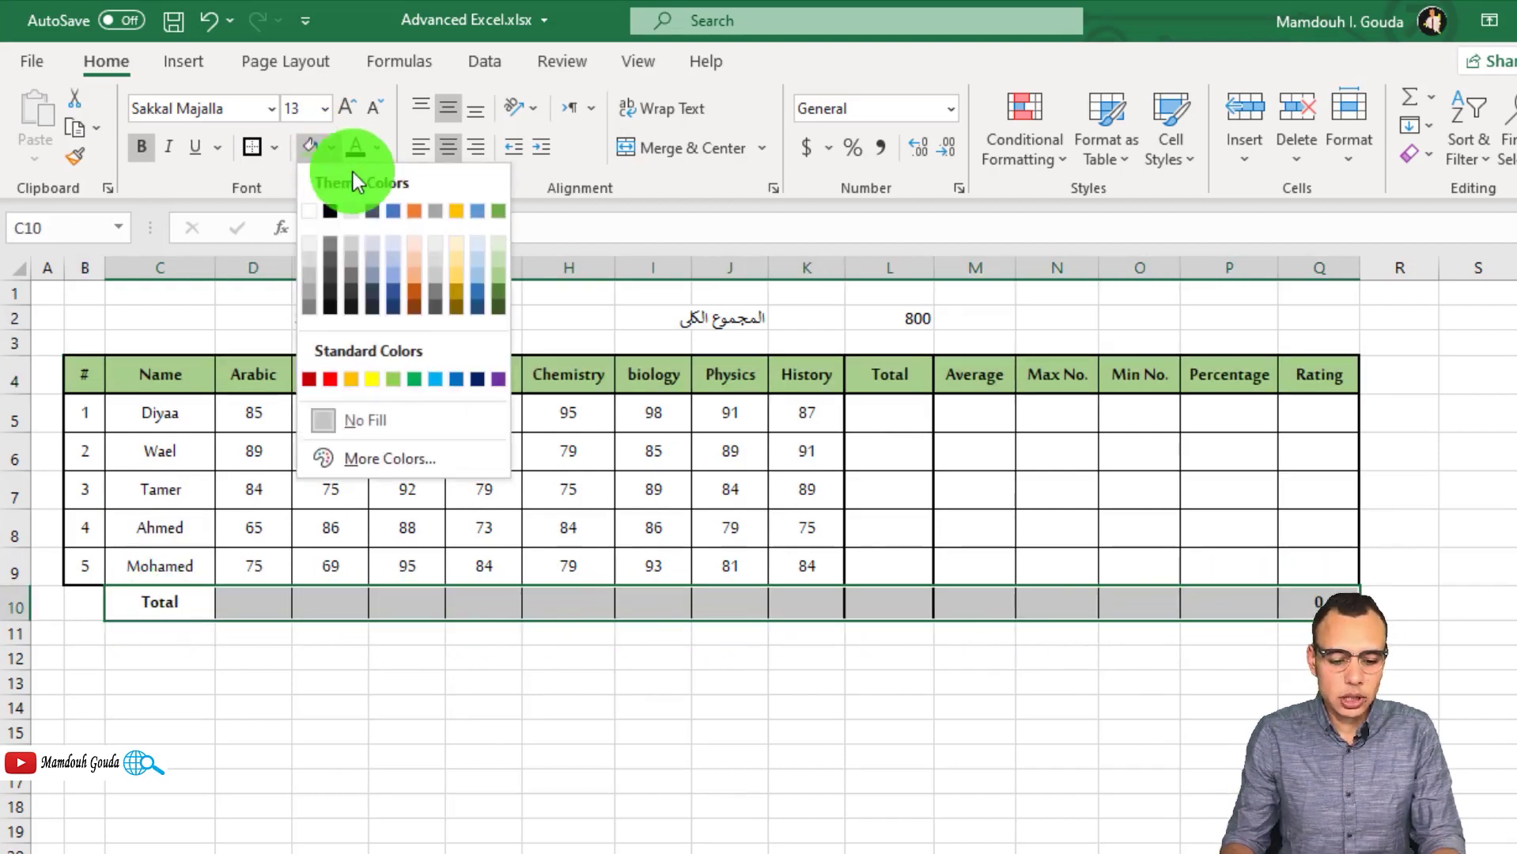
click(377, 381)
Step: Apply a Bottom Double Border to the Total row C10:Q10
click(169, 603)
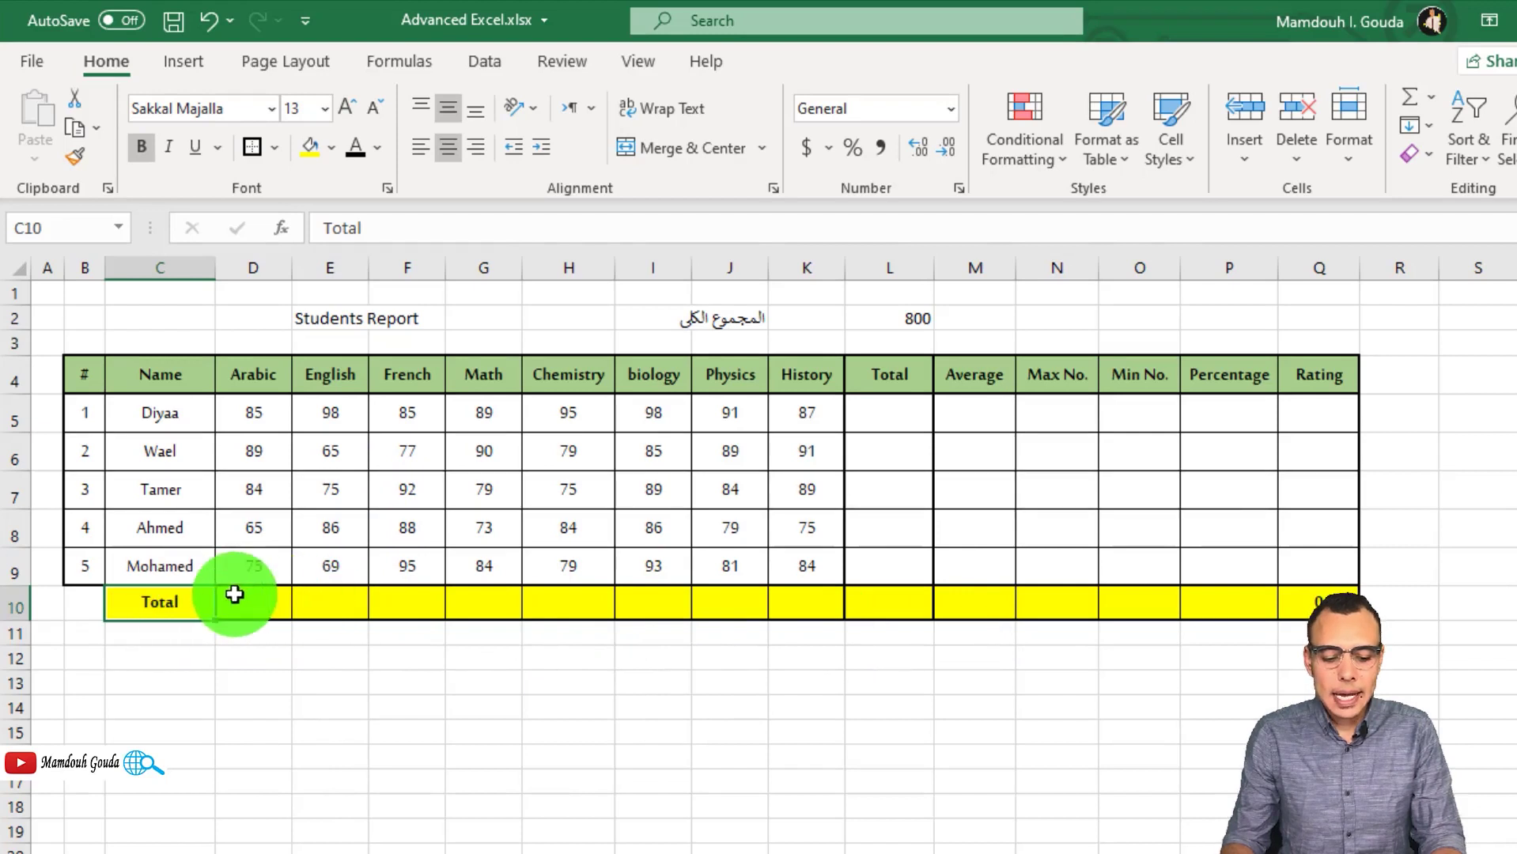
drag(235, 595, 1286, 599)
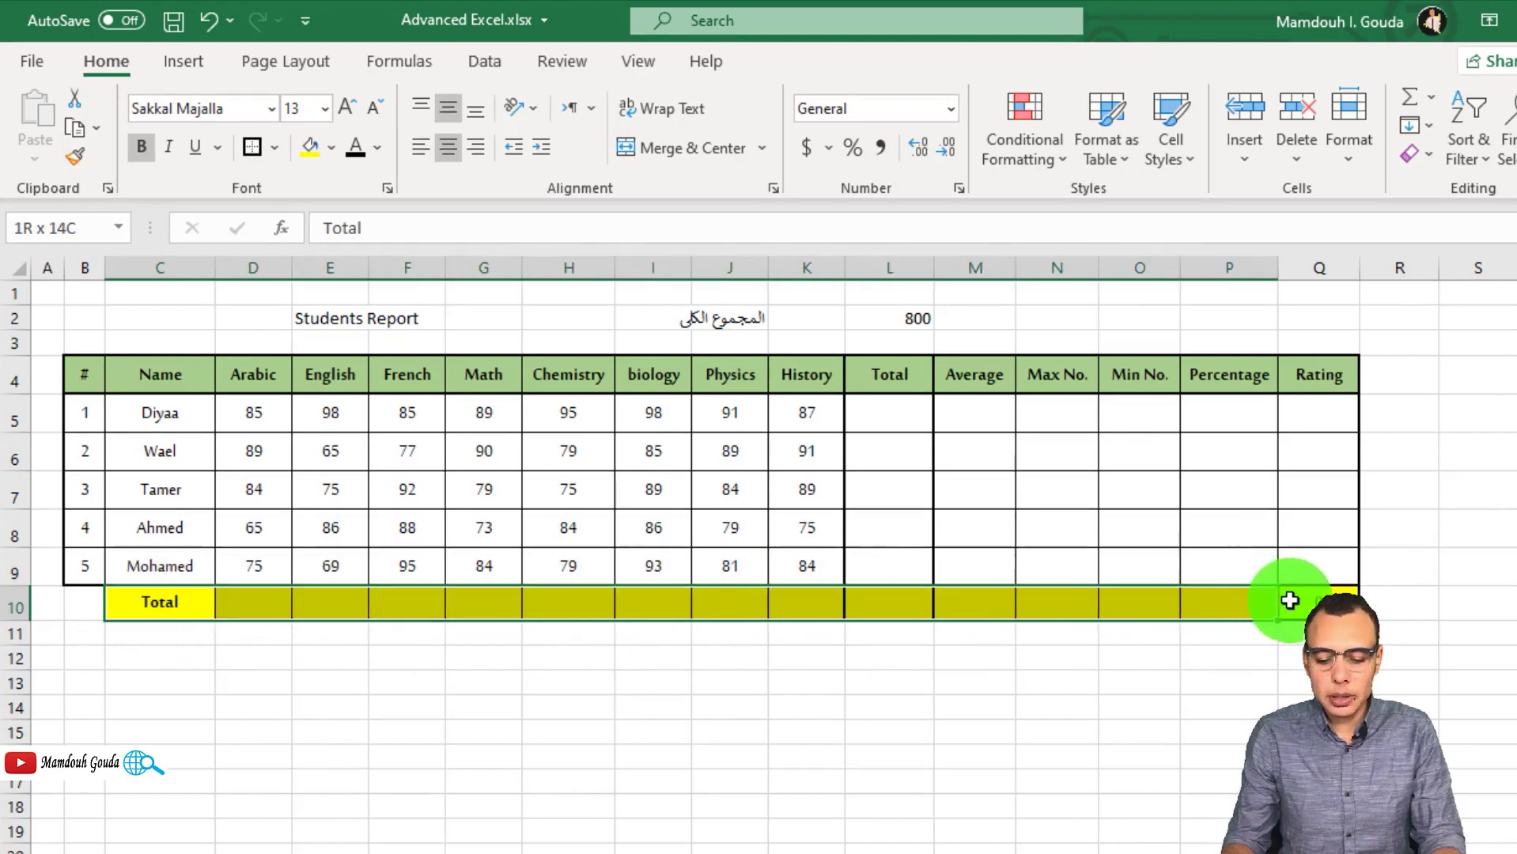
click(282, 152)
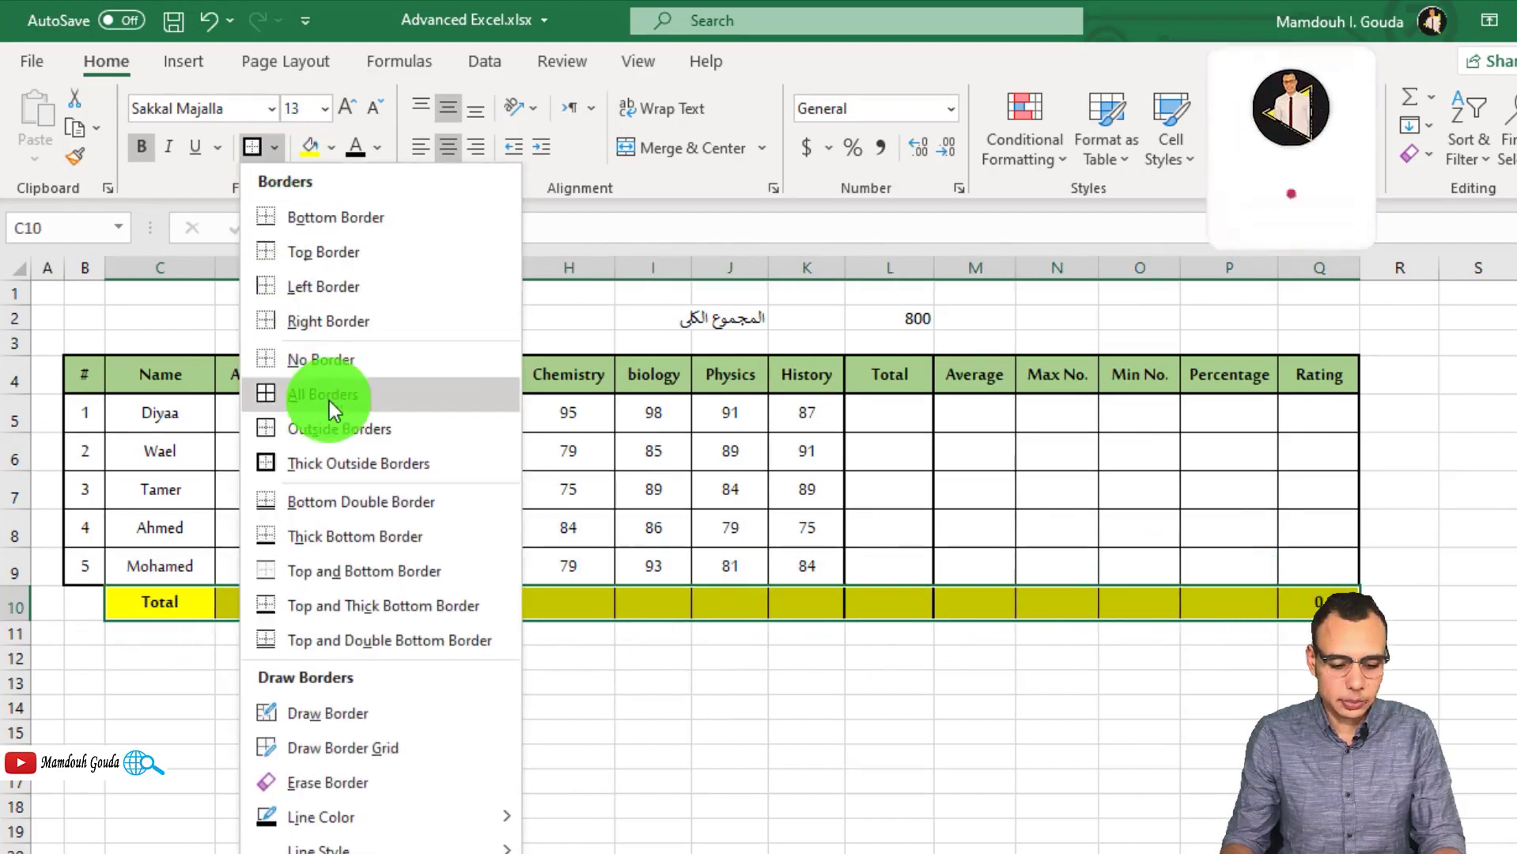
click(354, 510)
click(312, 526)
click(270, 152)
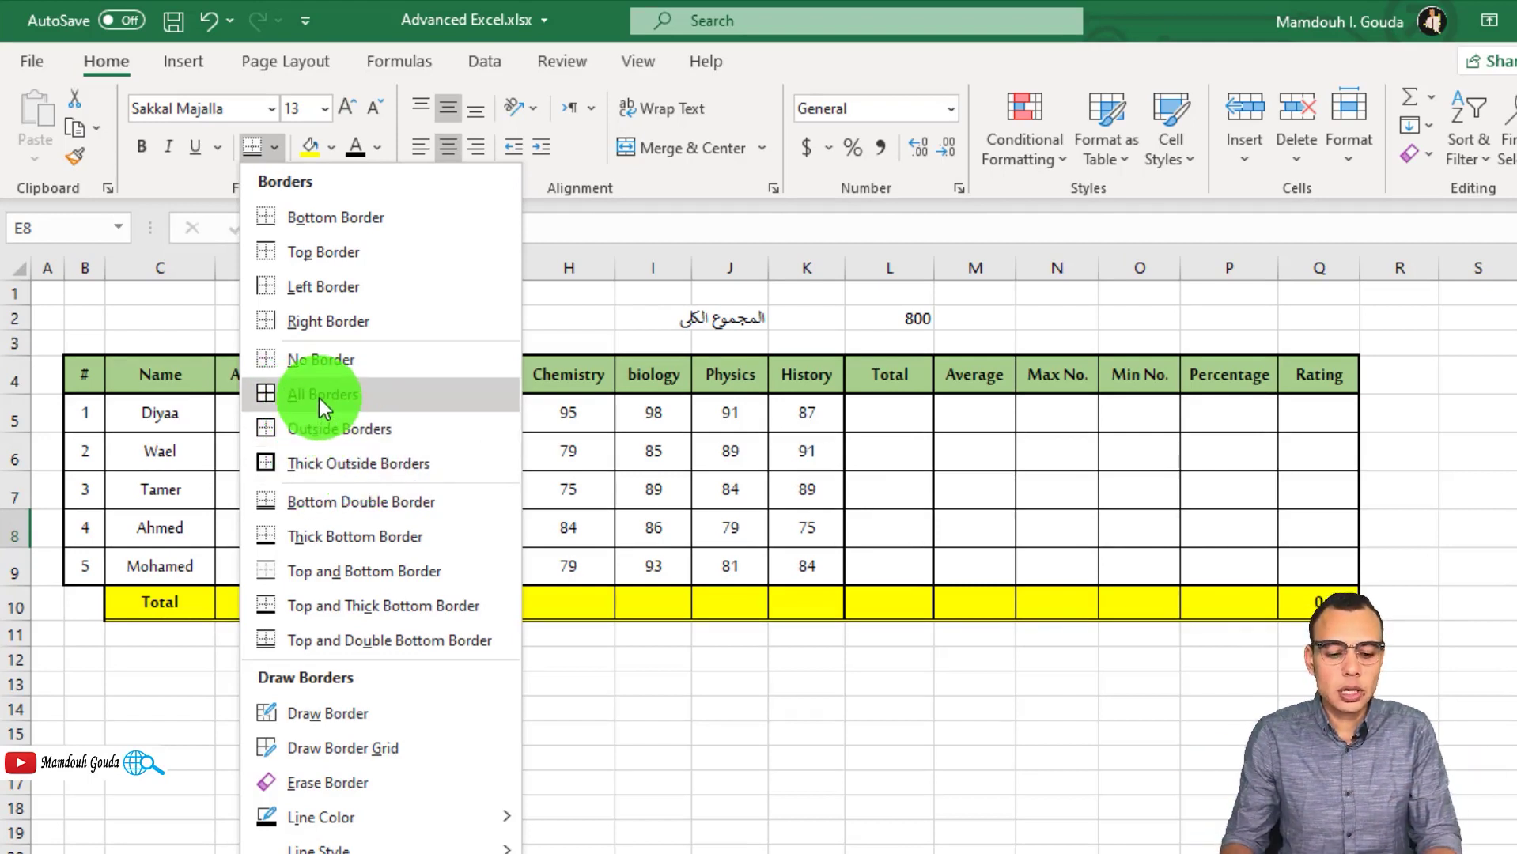
click(316, 469)
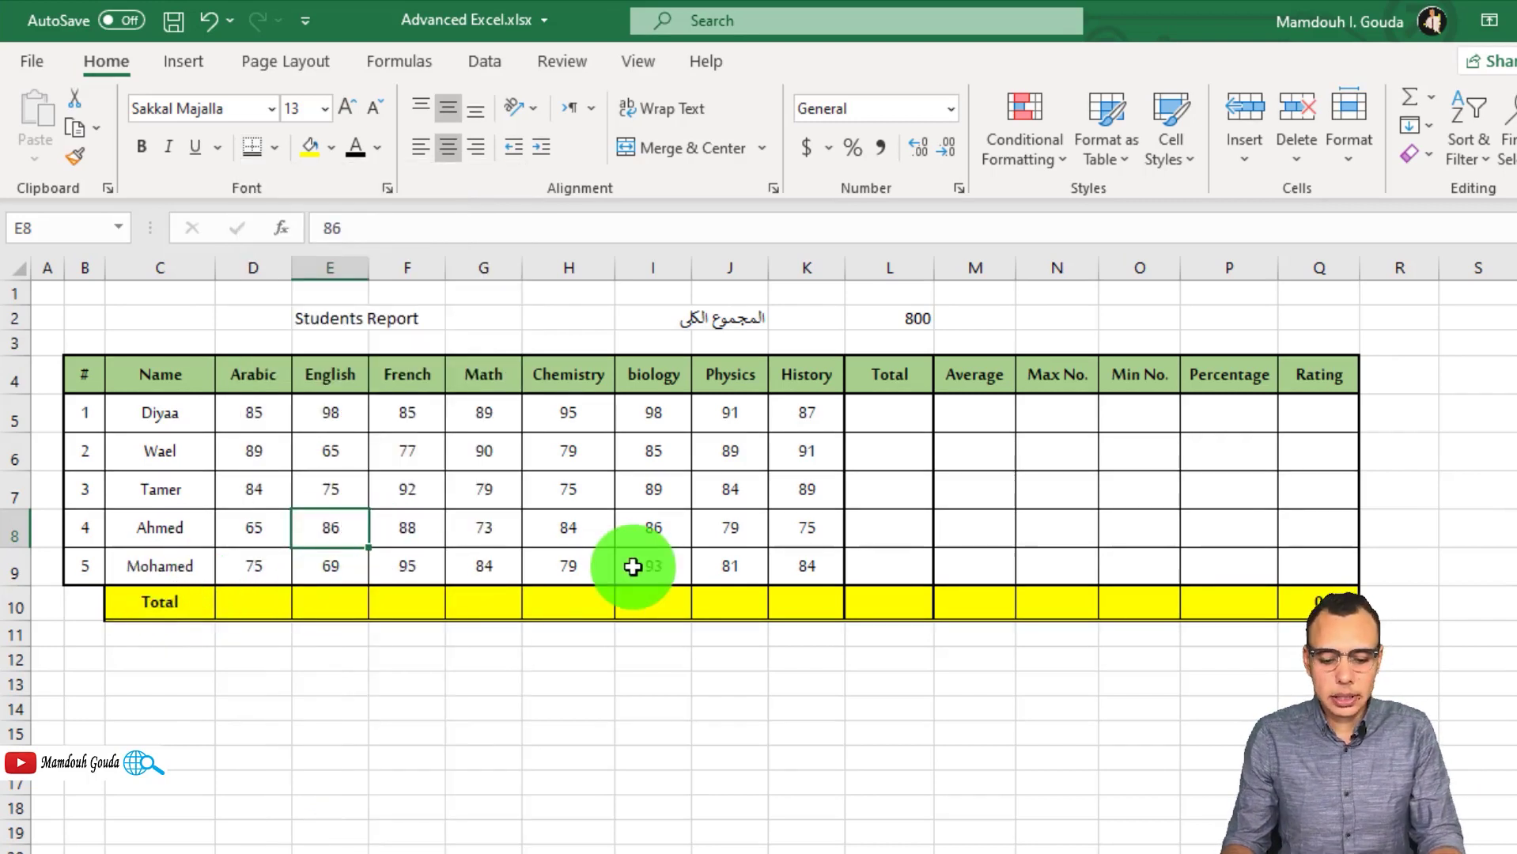
Step: Try widening column E so the Students Report title fits in E2, and undo the width change
click(316, 322)
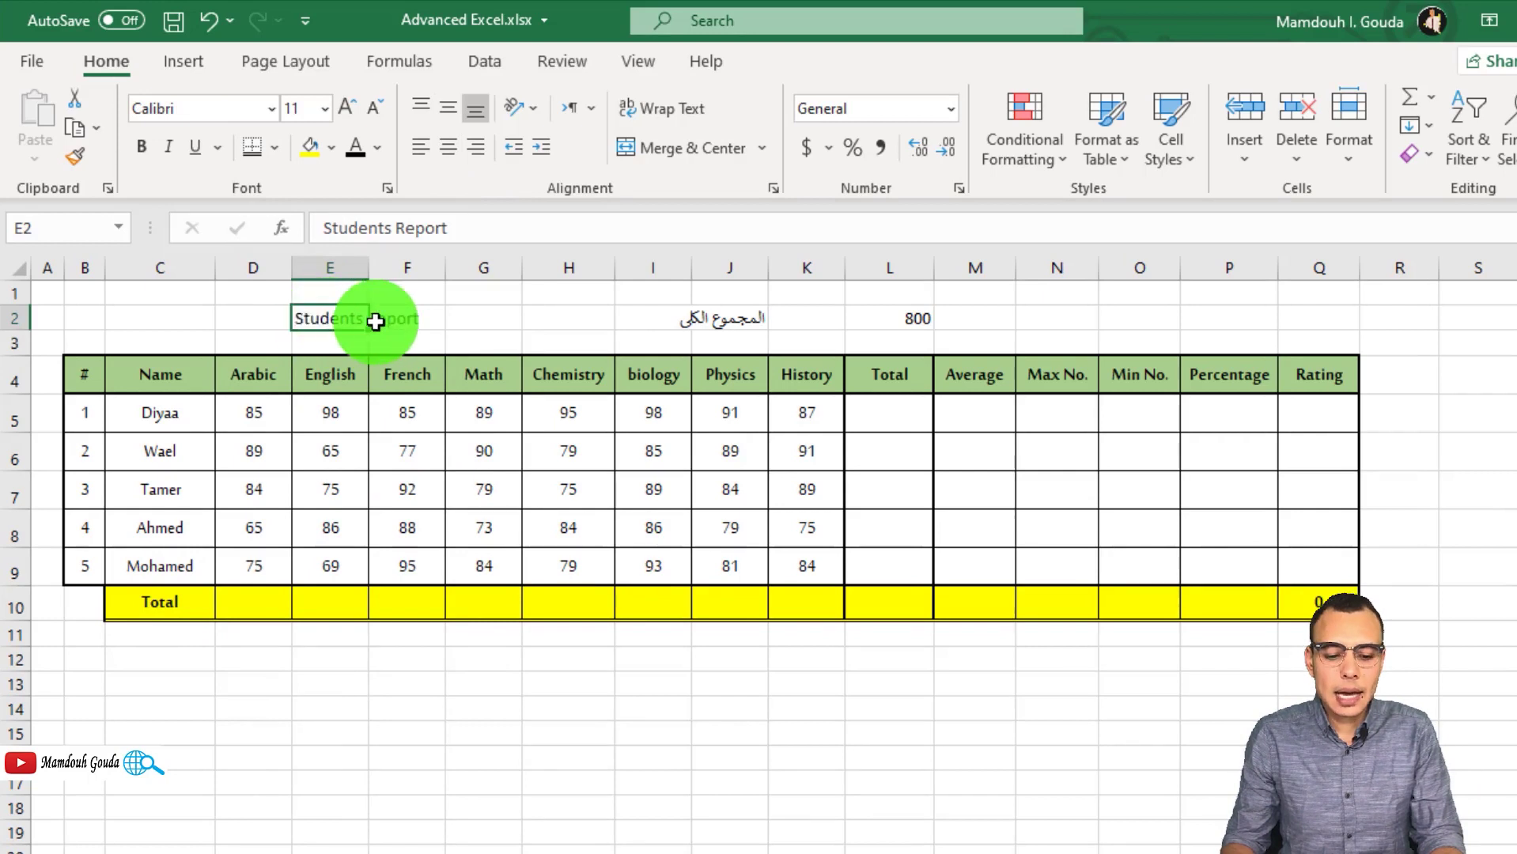
drag(325, 316, 408, 316)
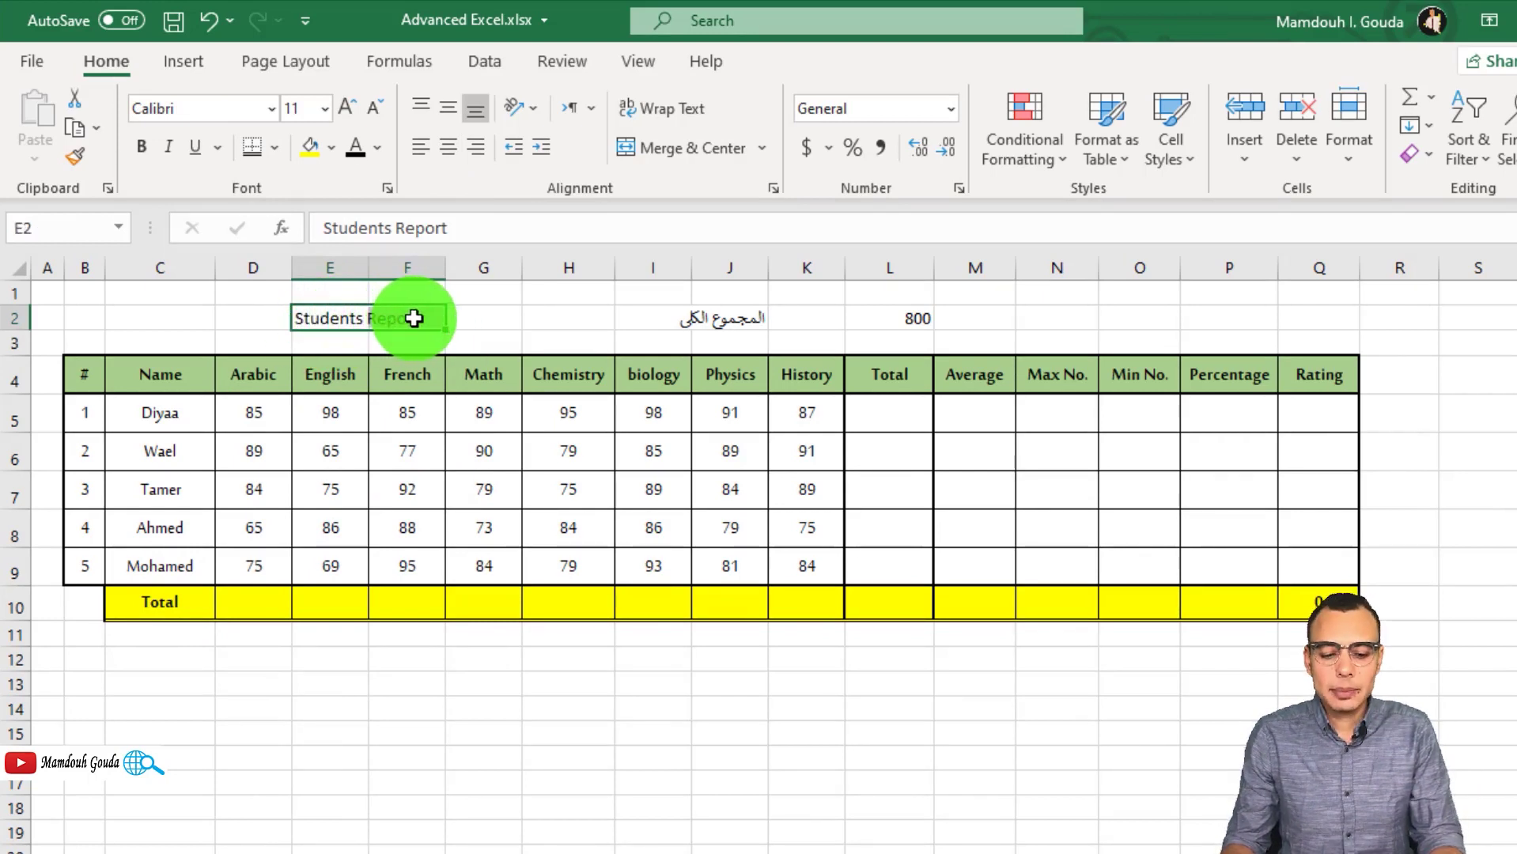
click(336, 321)
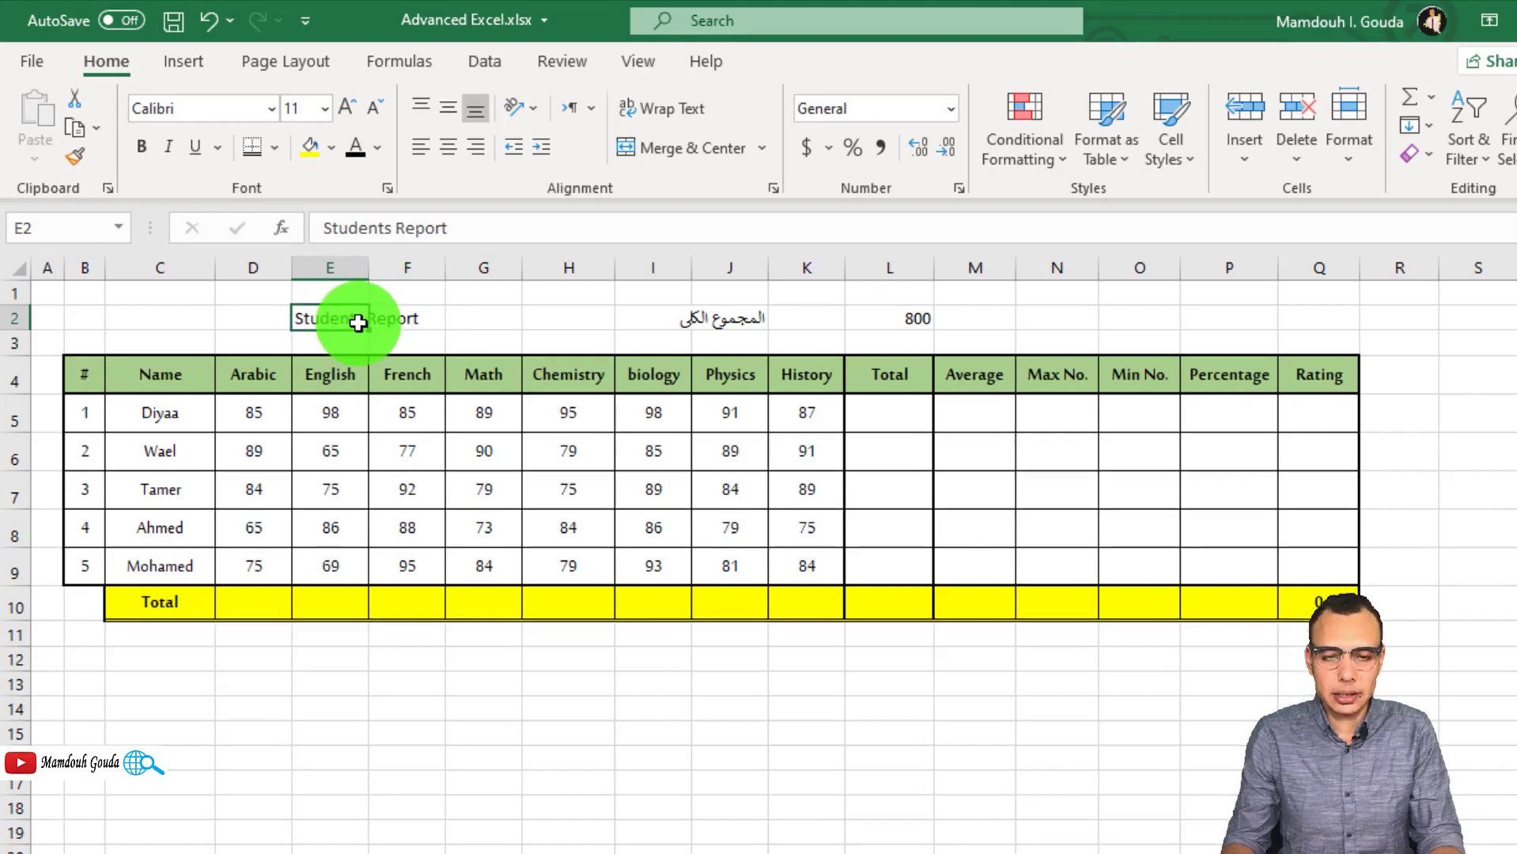
click(400, 316)
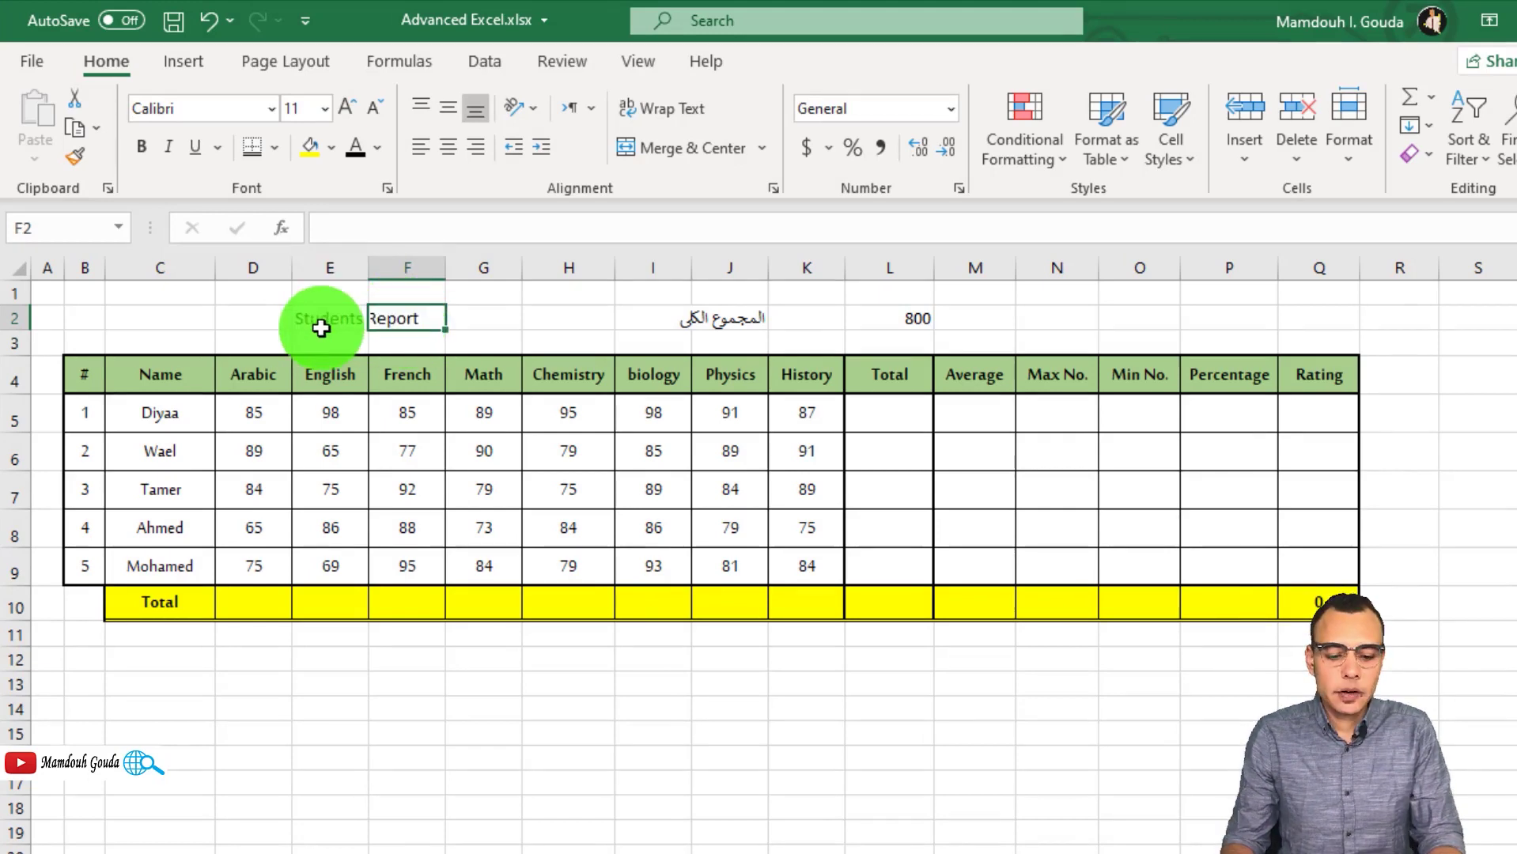
drag(320, 321, 466, 265)
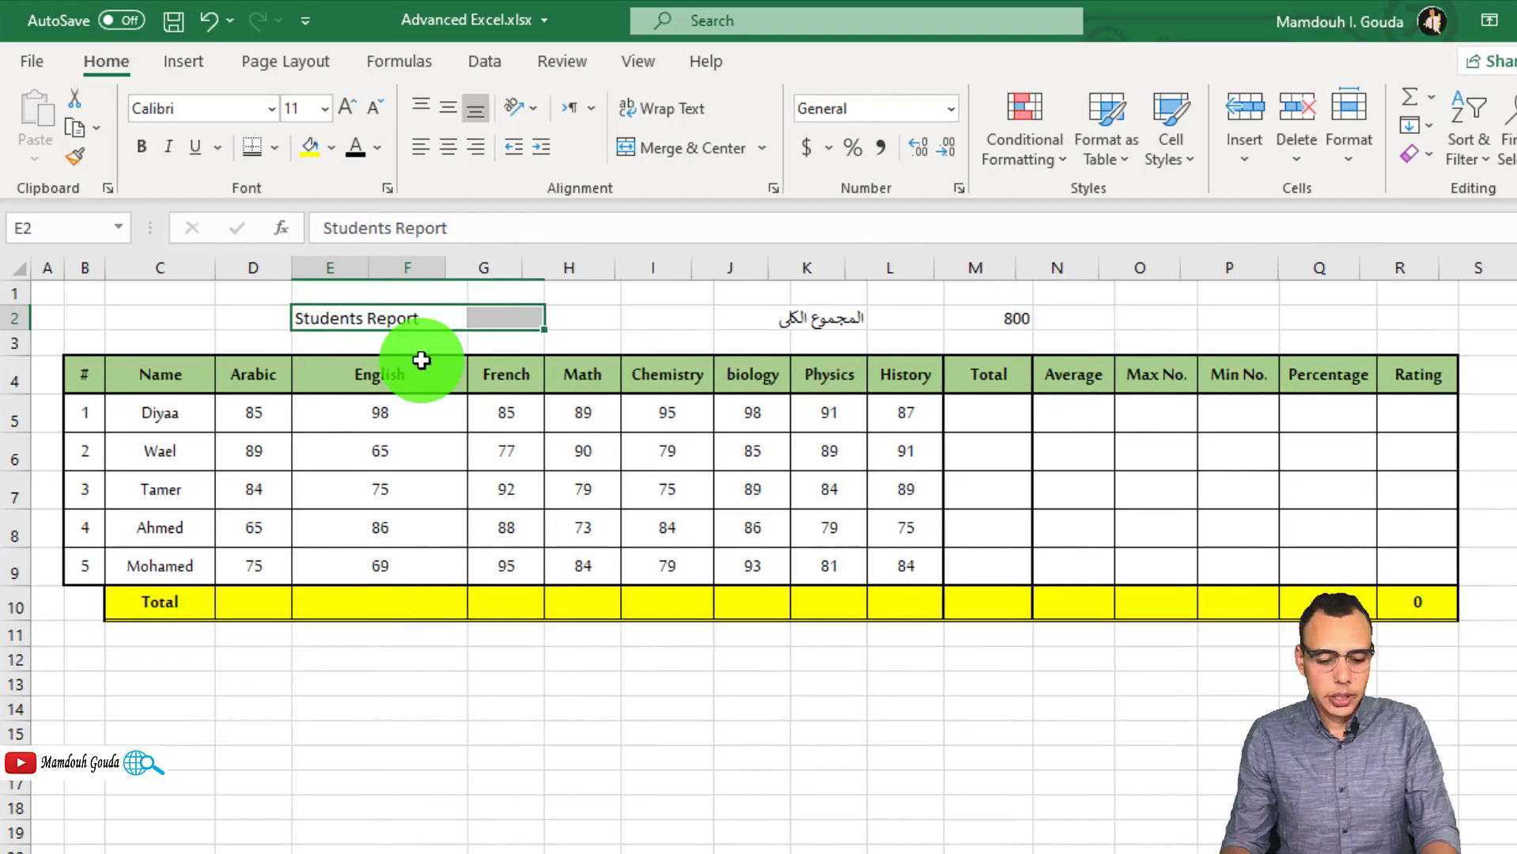
key(ctrl+z)
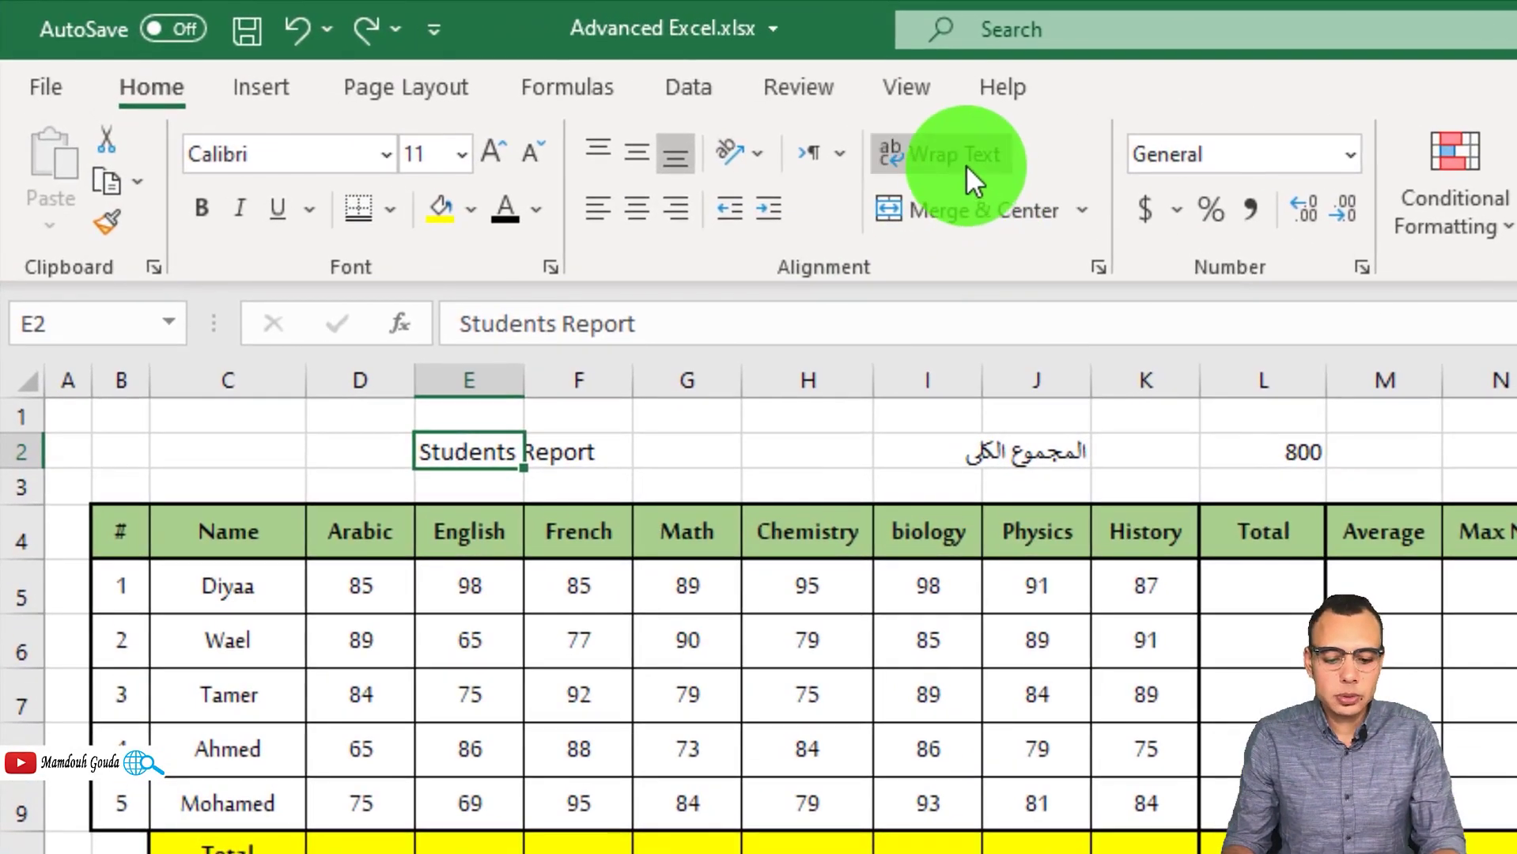
Step: Try wrapping the Students Report title inside cell E2, and turn the text wrapping off again
click(934, 157)
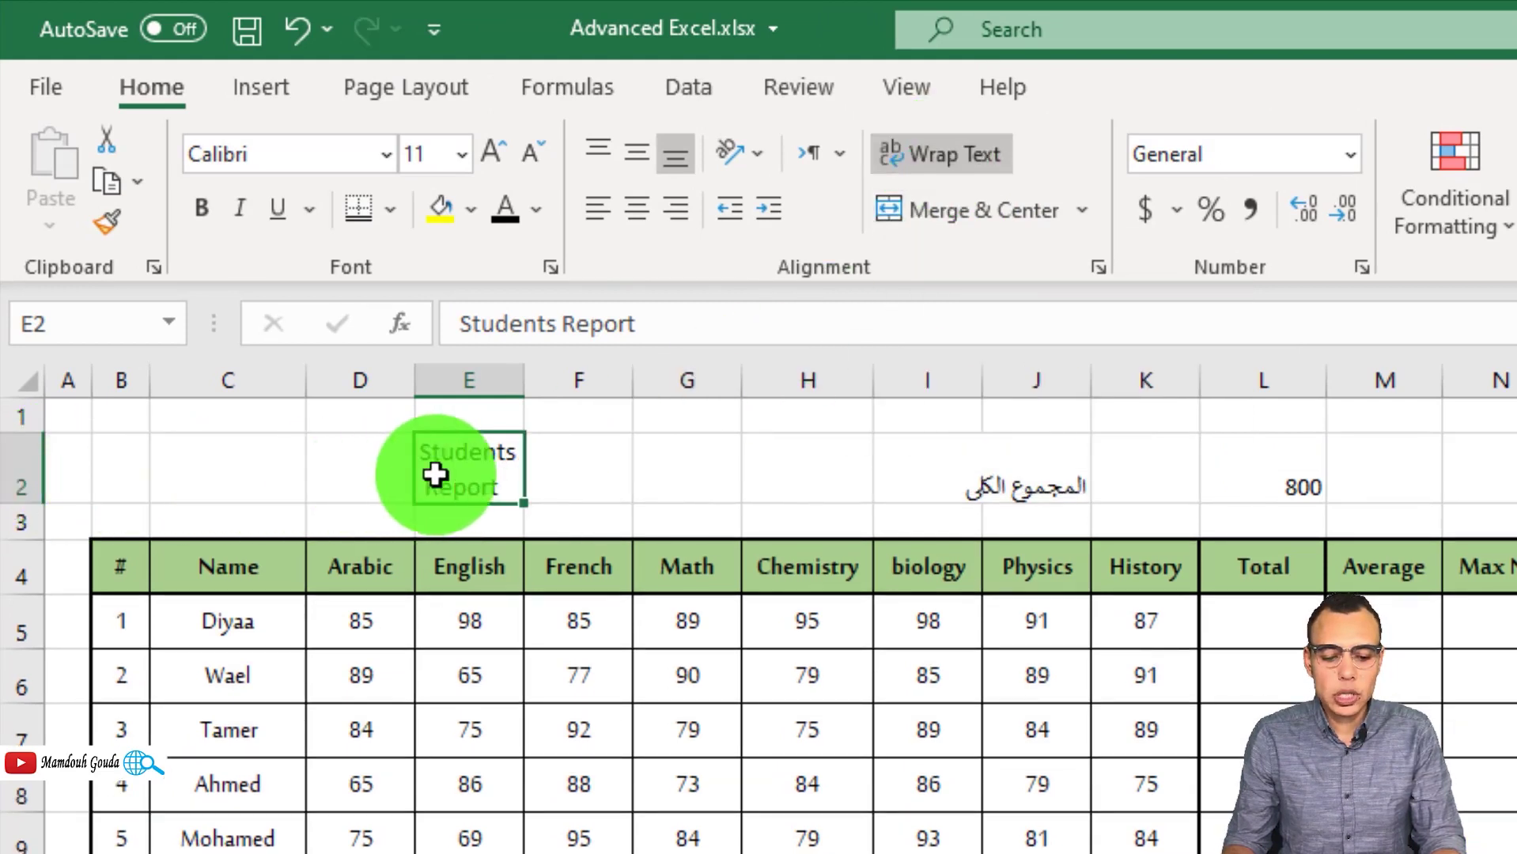
click(592, 462)
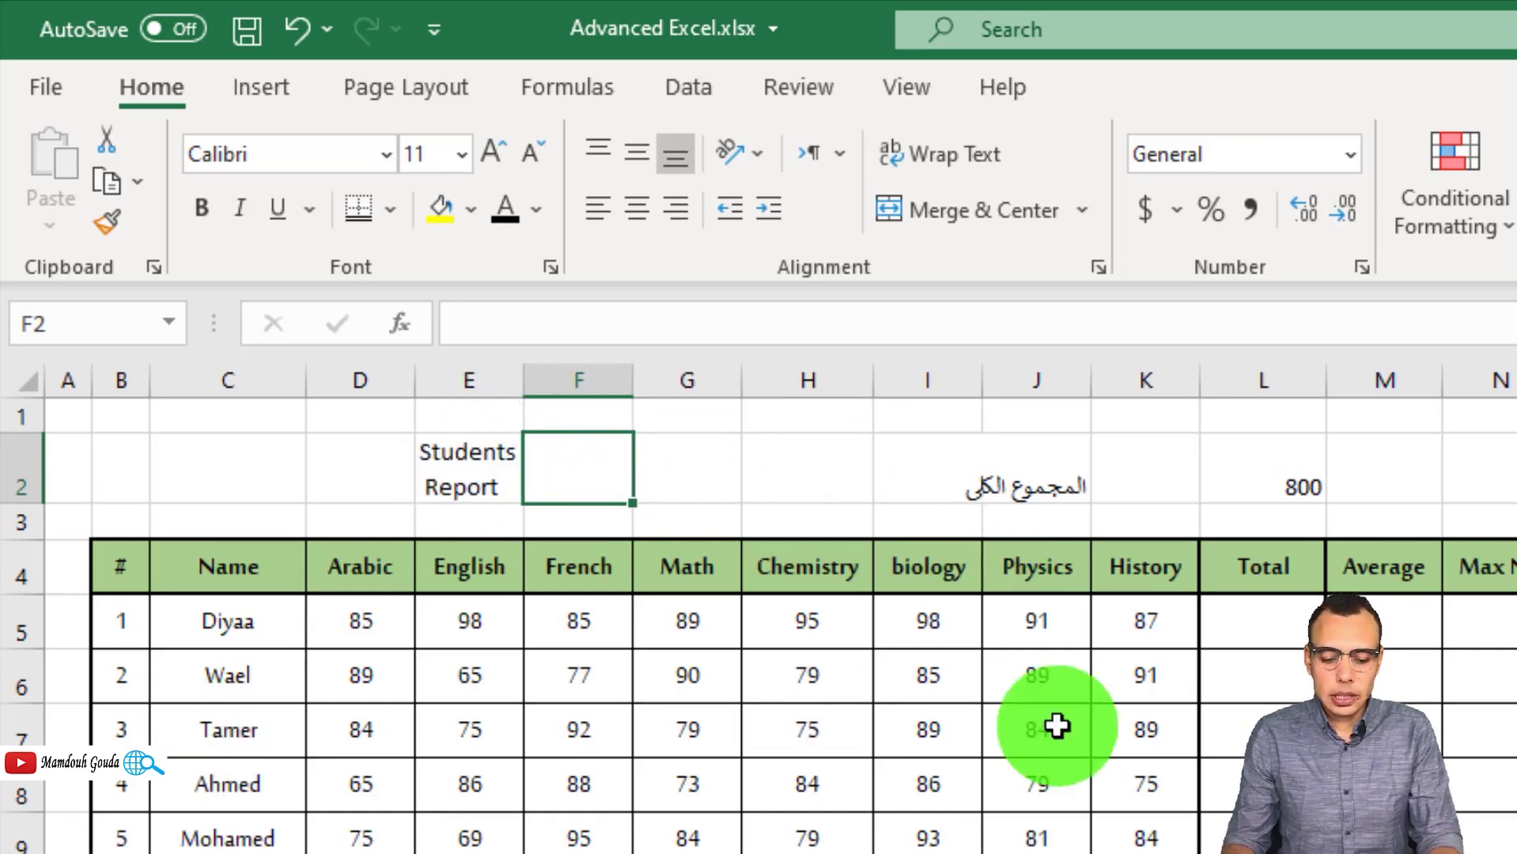
click(484, 451)
click(939, 155)
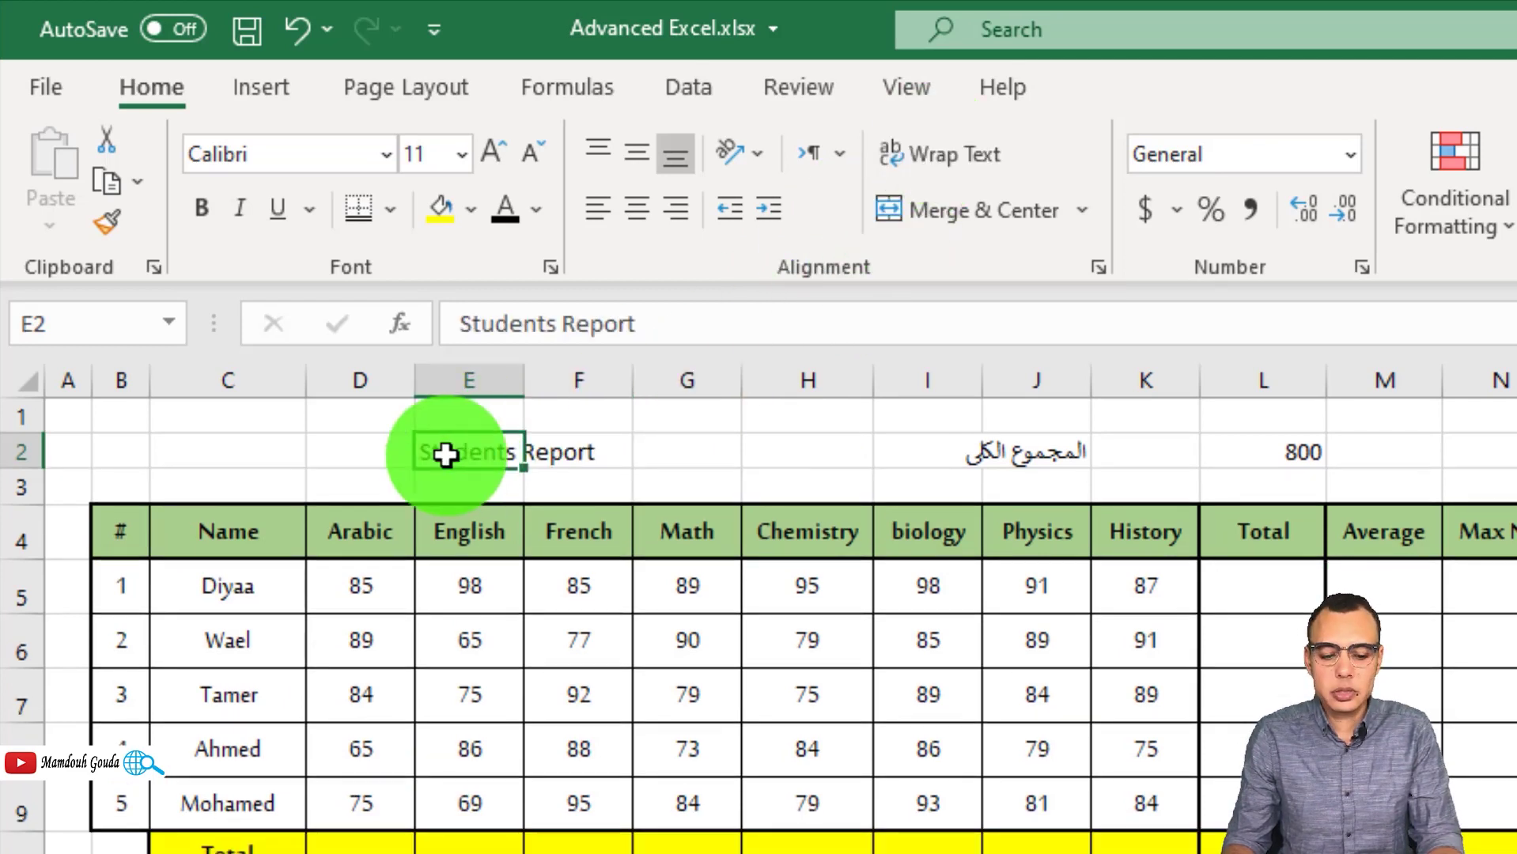
Step: Merge and center the Students Report title across E2:G2 and enlarge its font by two sizes
drag(455, 454, 664, 451)
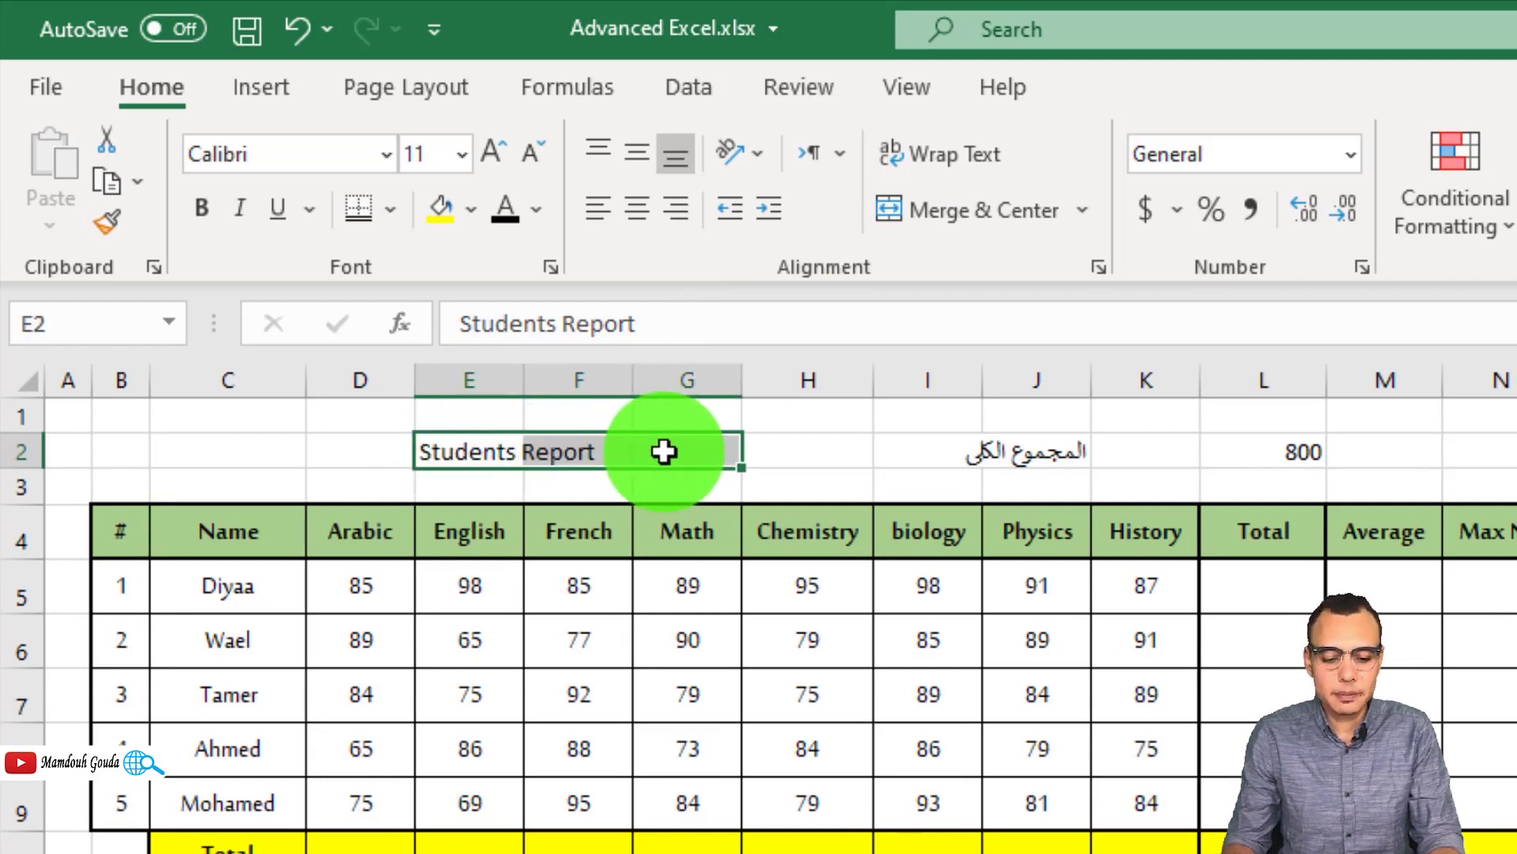
click(951, 210)
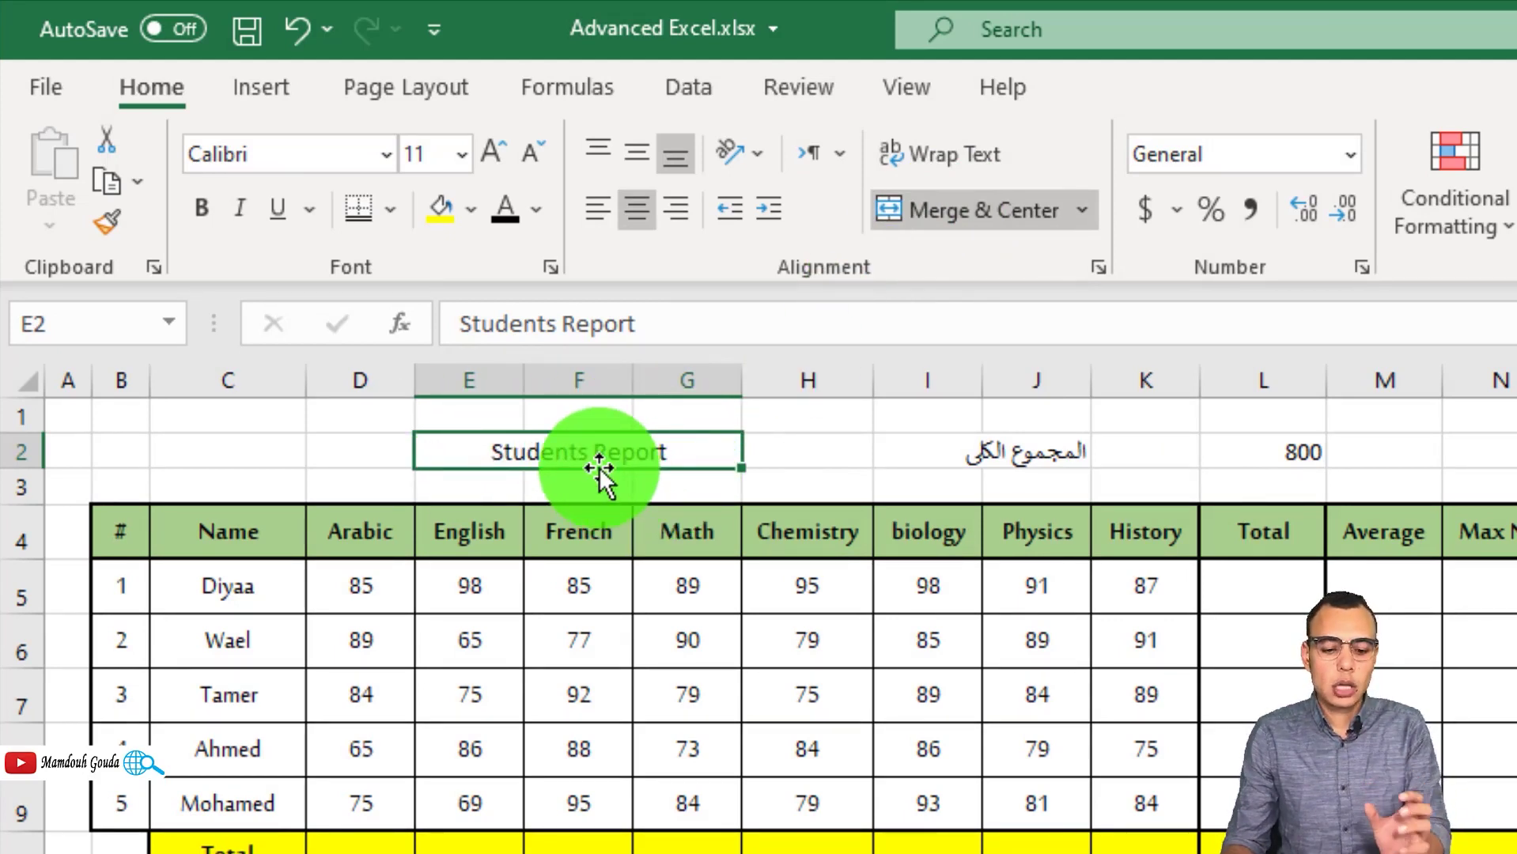
click(495, 155)
click(495, 155)
Step: Merge and center the Arabic label المجموع الكلي across I2:J2 and increase its font size to 14
click(1056, 463)
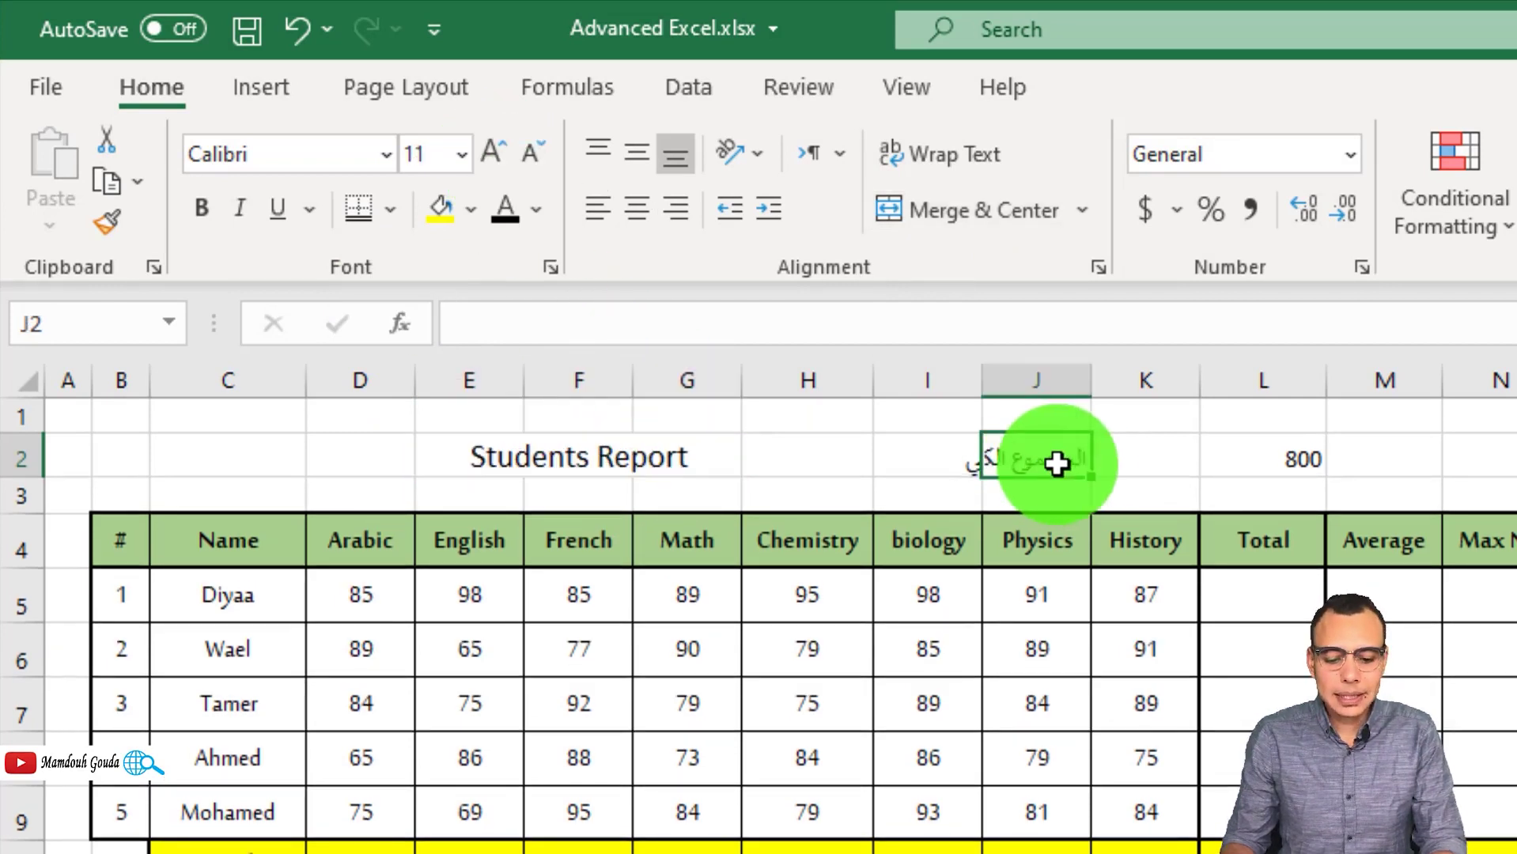
drag(1056, 463, 972, 456)
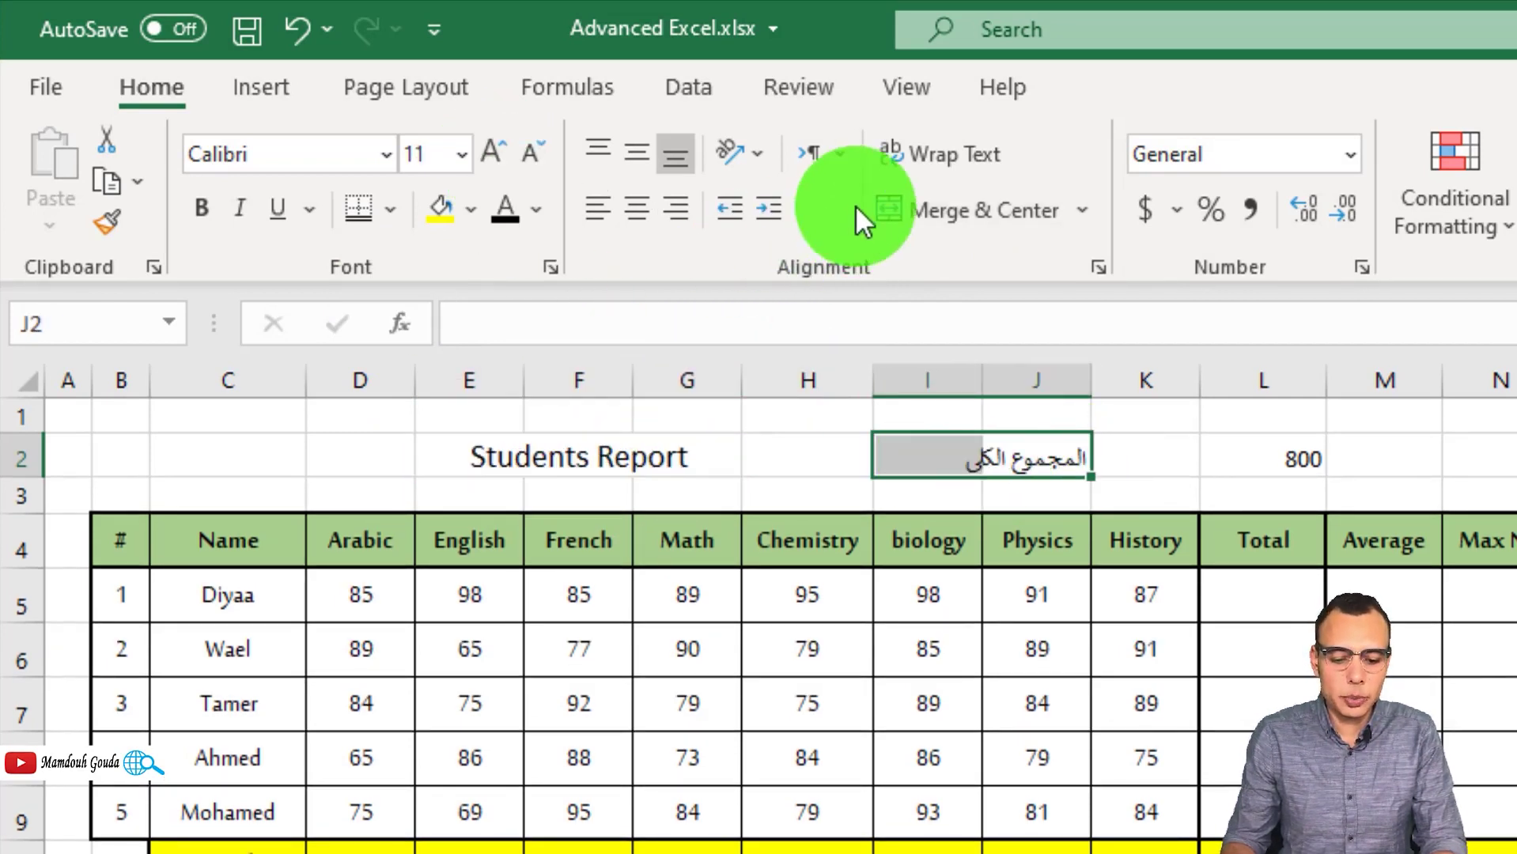
click(955, 212)
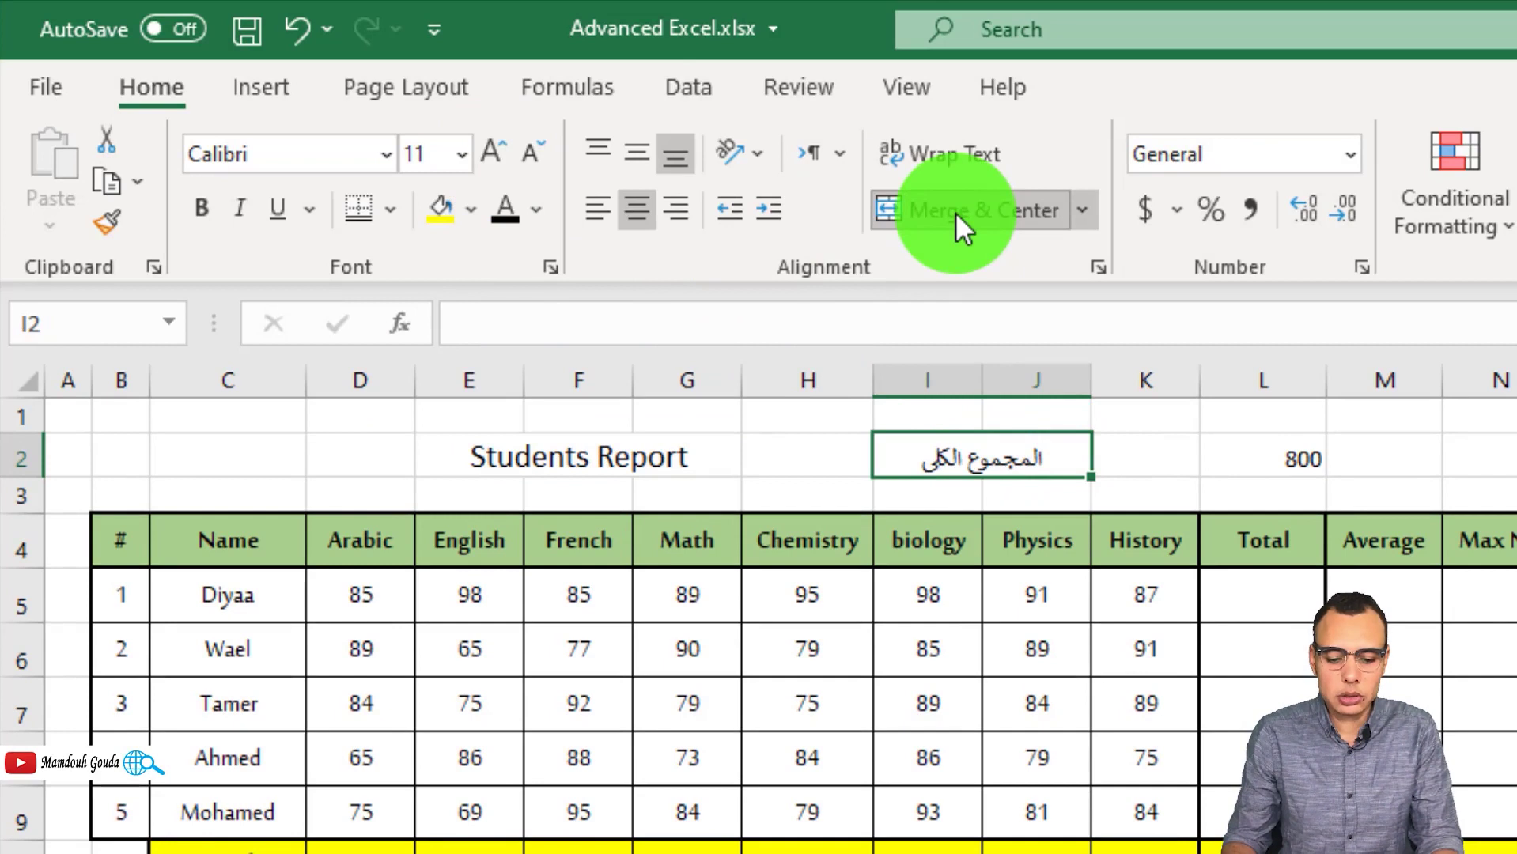
click(497, 153)
click(497, 153)
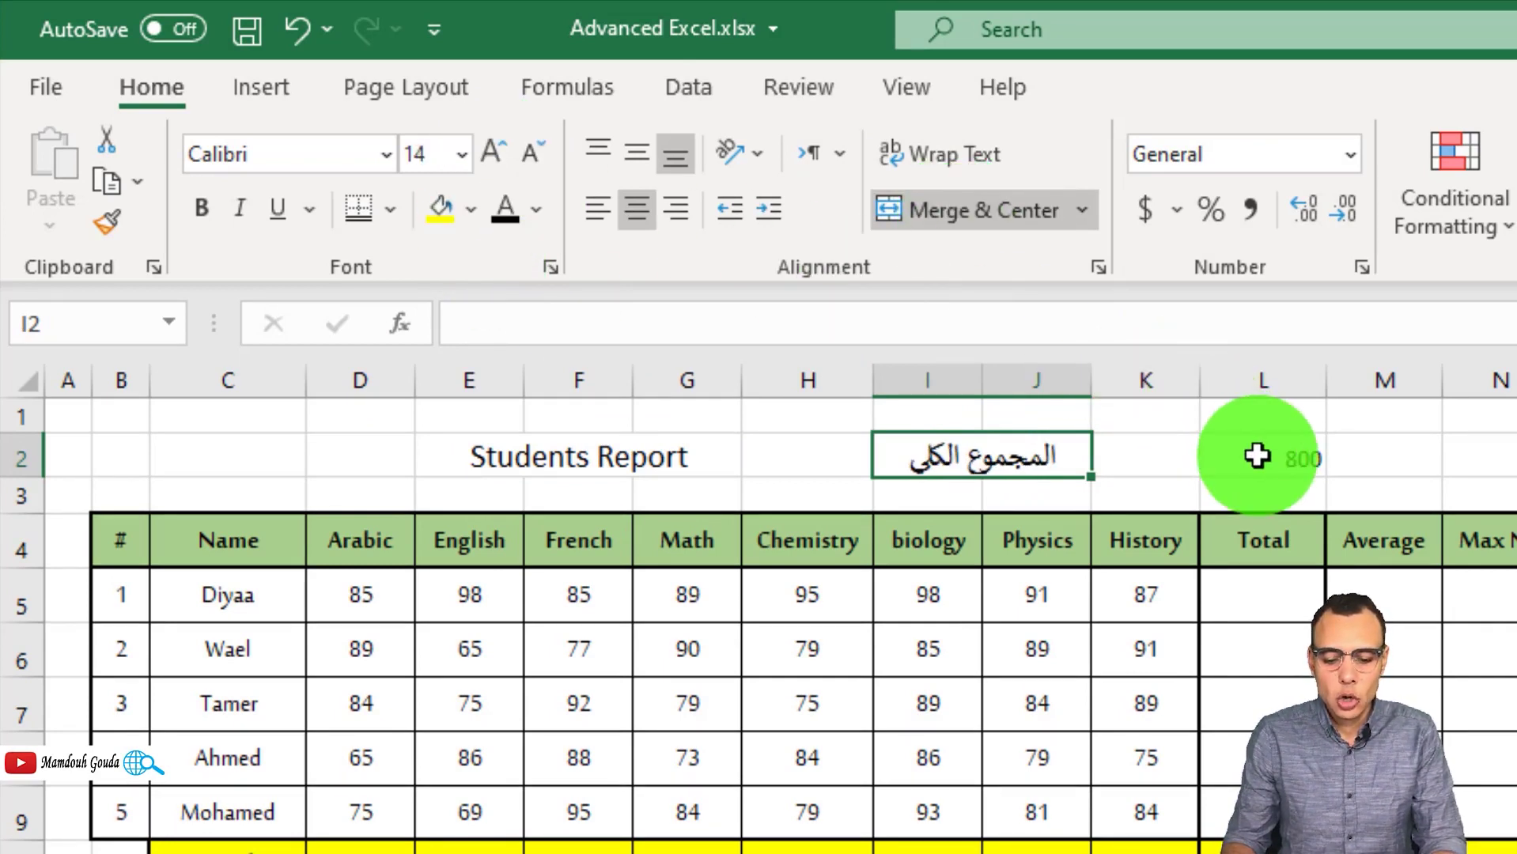
Step: Merge and center the value 800 across K2:L2, middle-align it and increase its font size to 14
drag(1265, 457, 1179, 459)
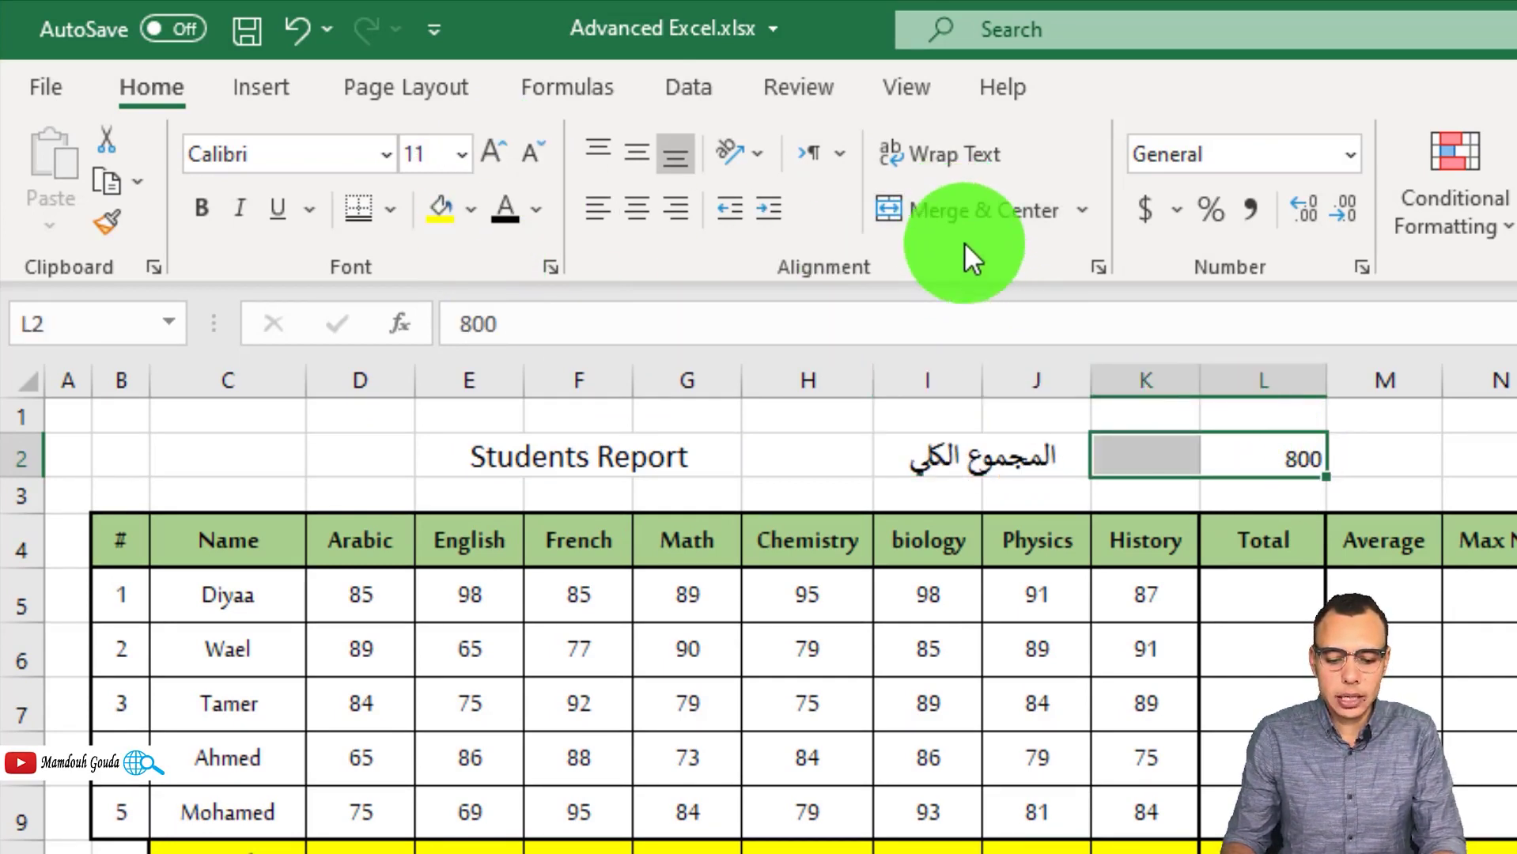
click(948, 208)
click(639, 151)
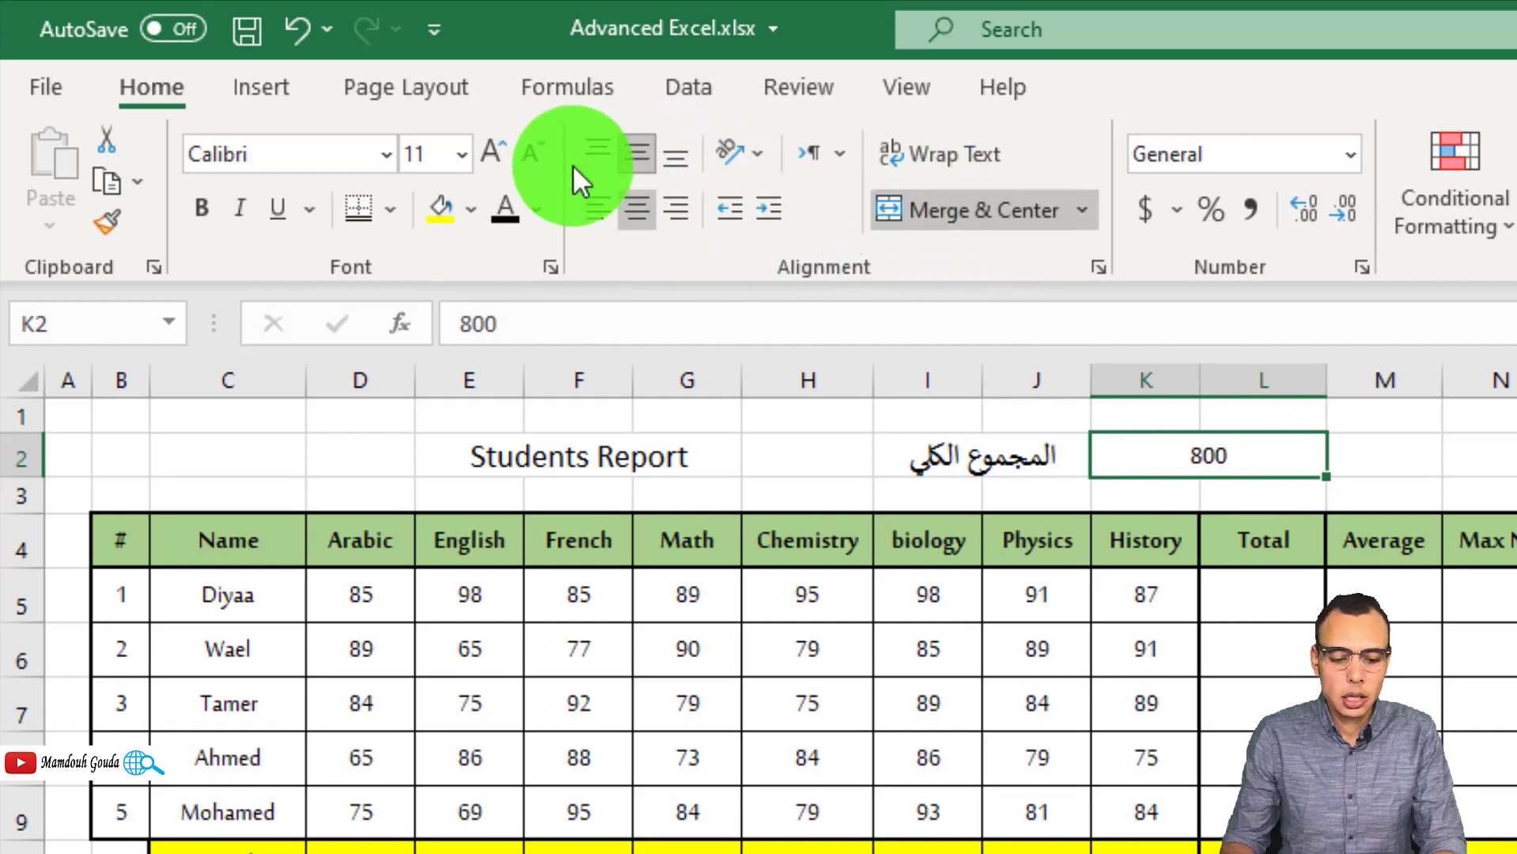
click(498, 149)
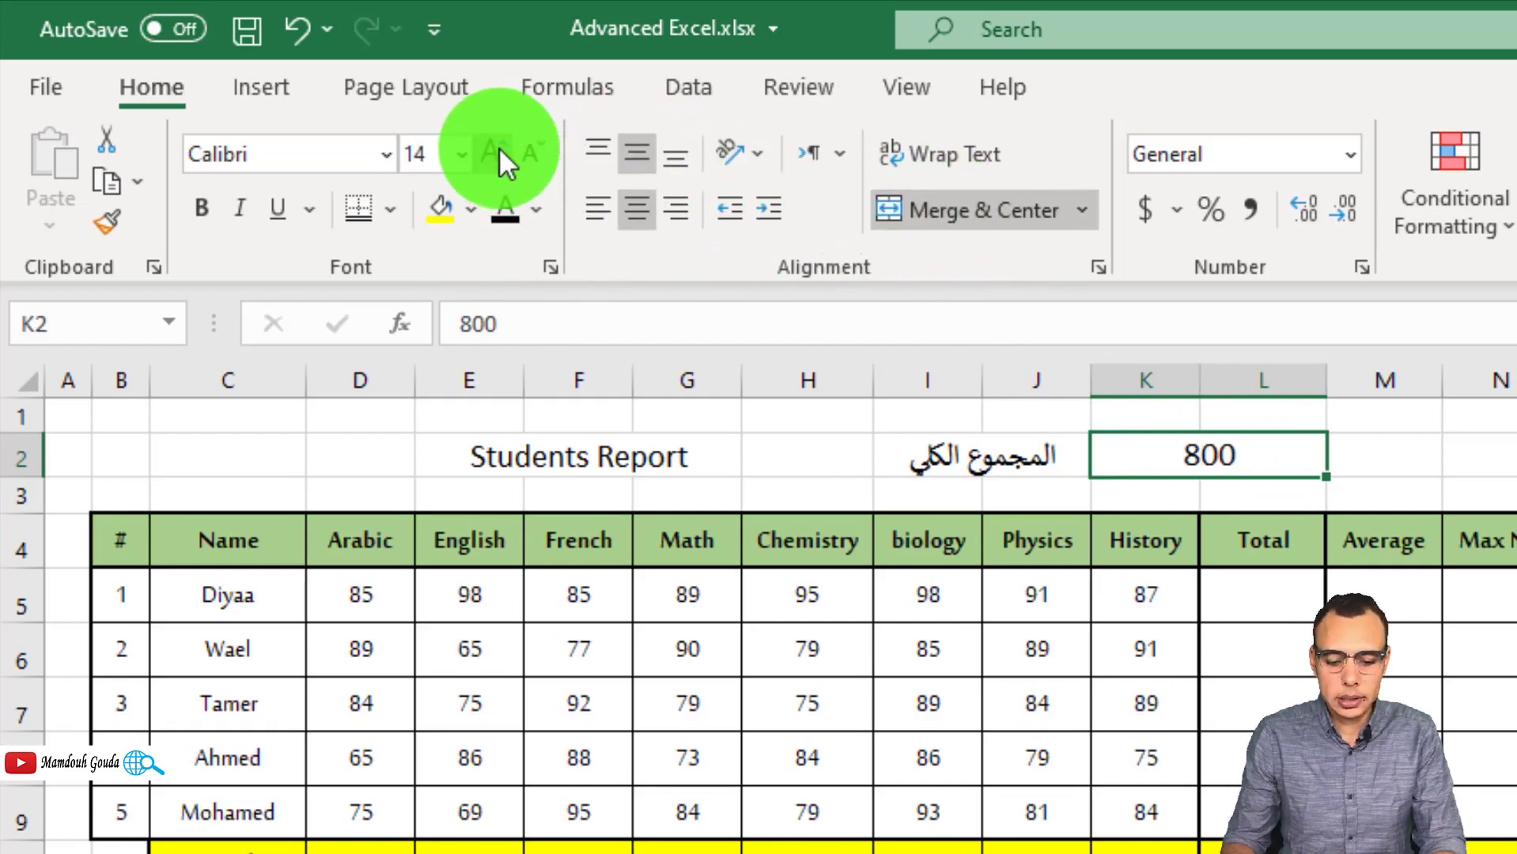
Step: Fill the merged cells K2:L2 and I2:J2 with yellow
click(450, 202)
click(918, 441)
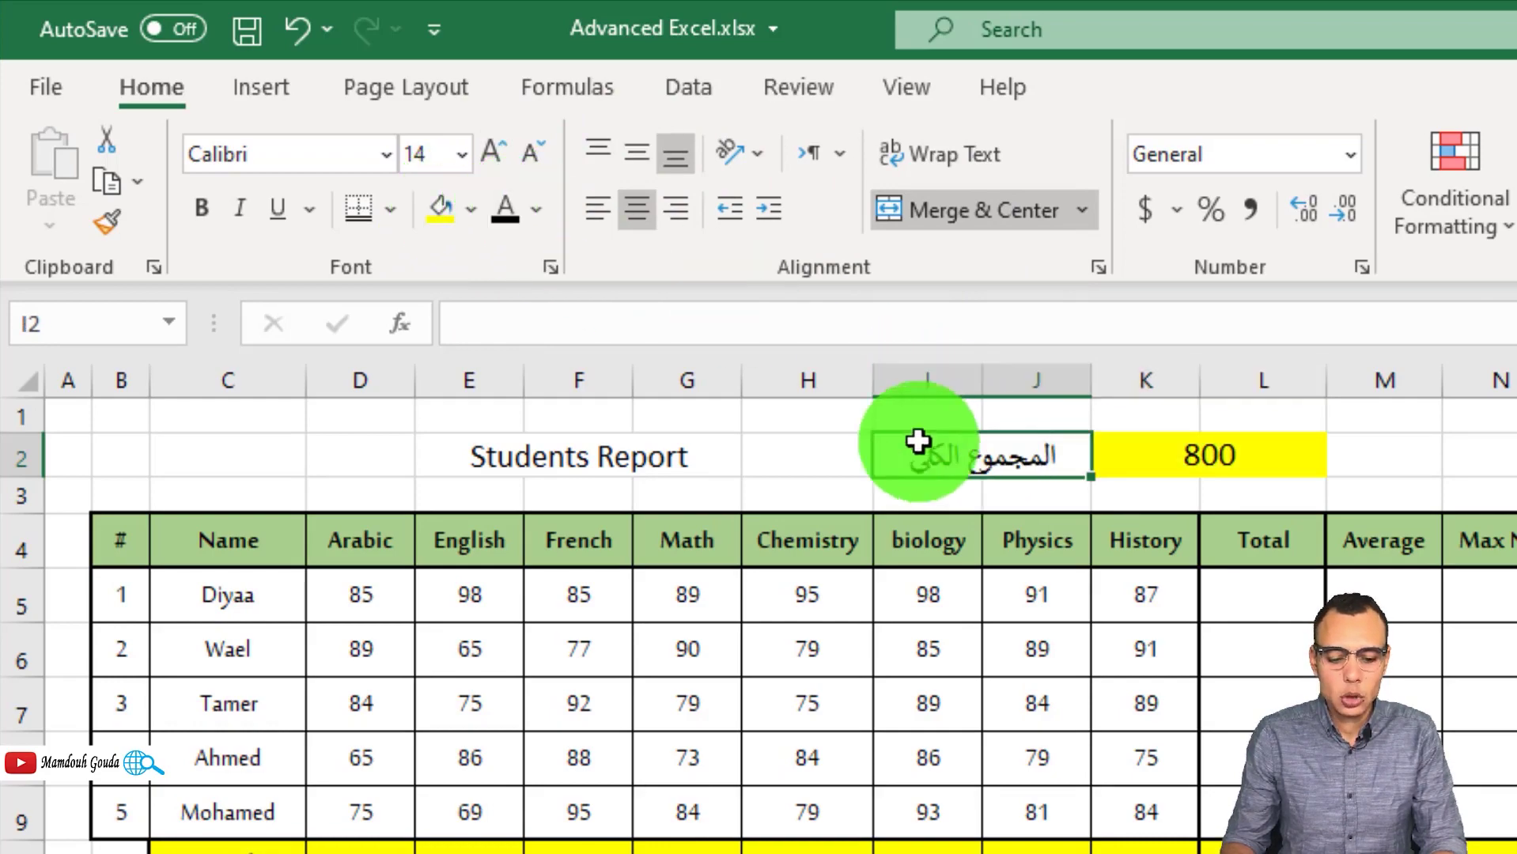
click(443, 211)
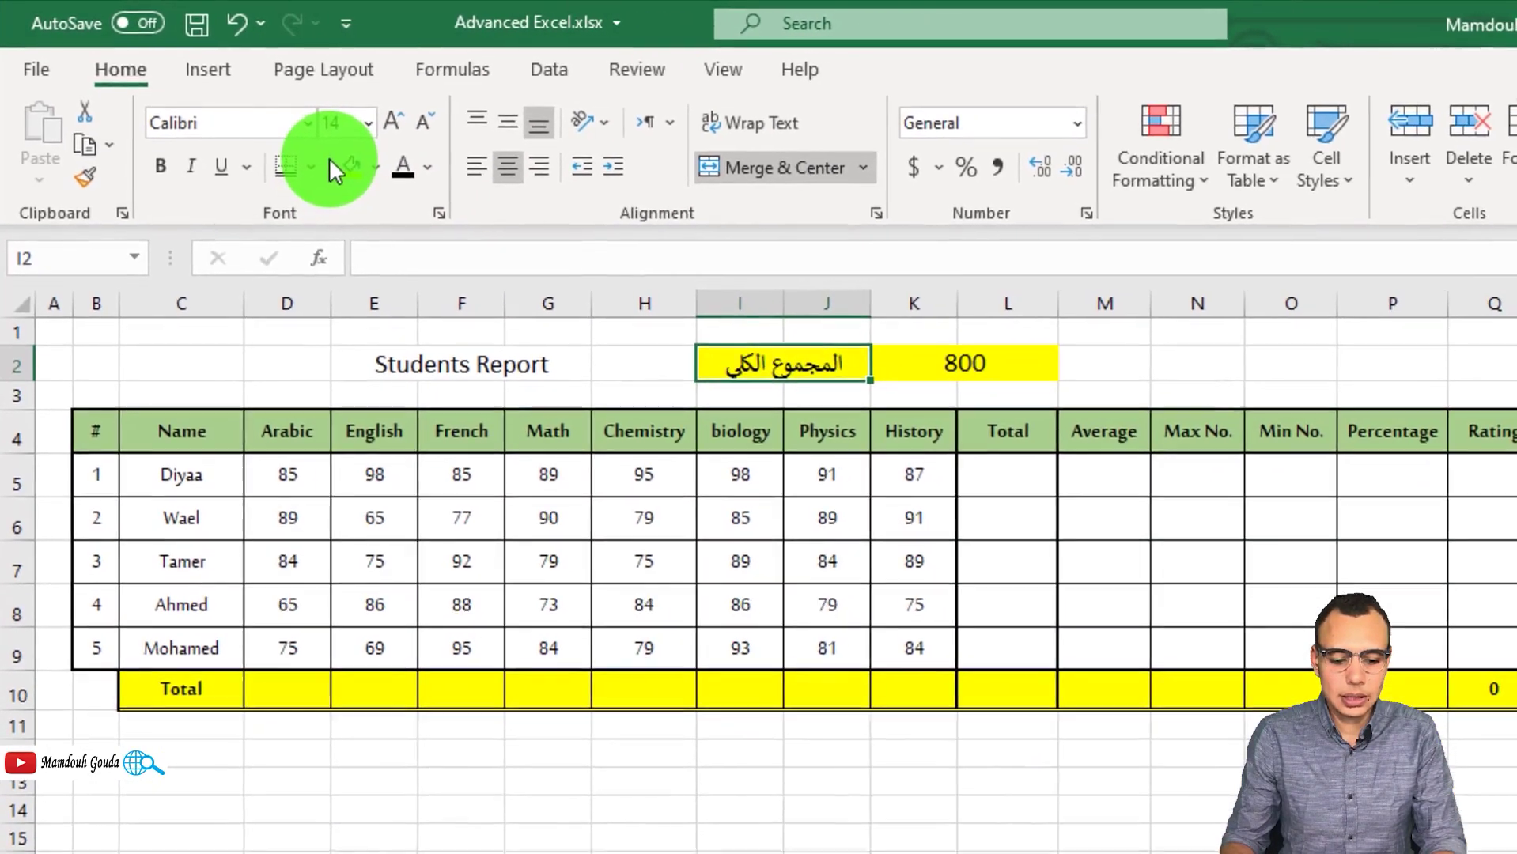
Step: Apply Thick Outside Borders around the Arabic label in I2:J2 and around the 800 cell K2:L2
click(312, 167)
click(389, 518)
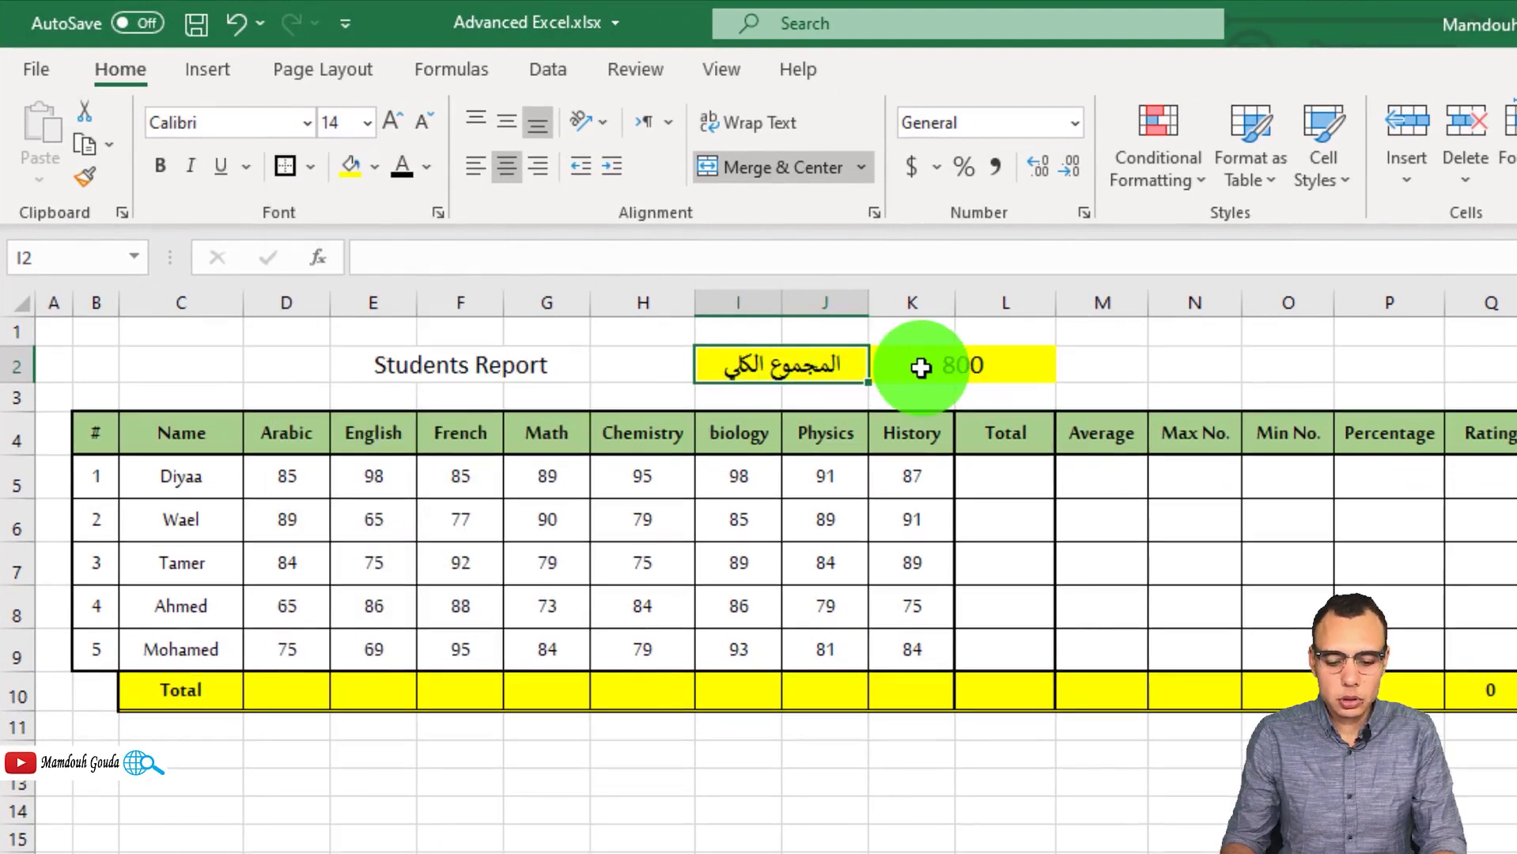
click(921, 367)
click(285, 168)
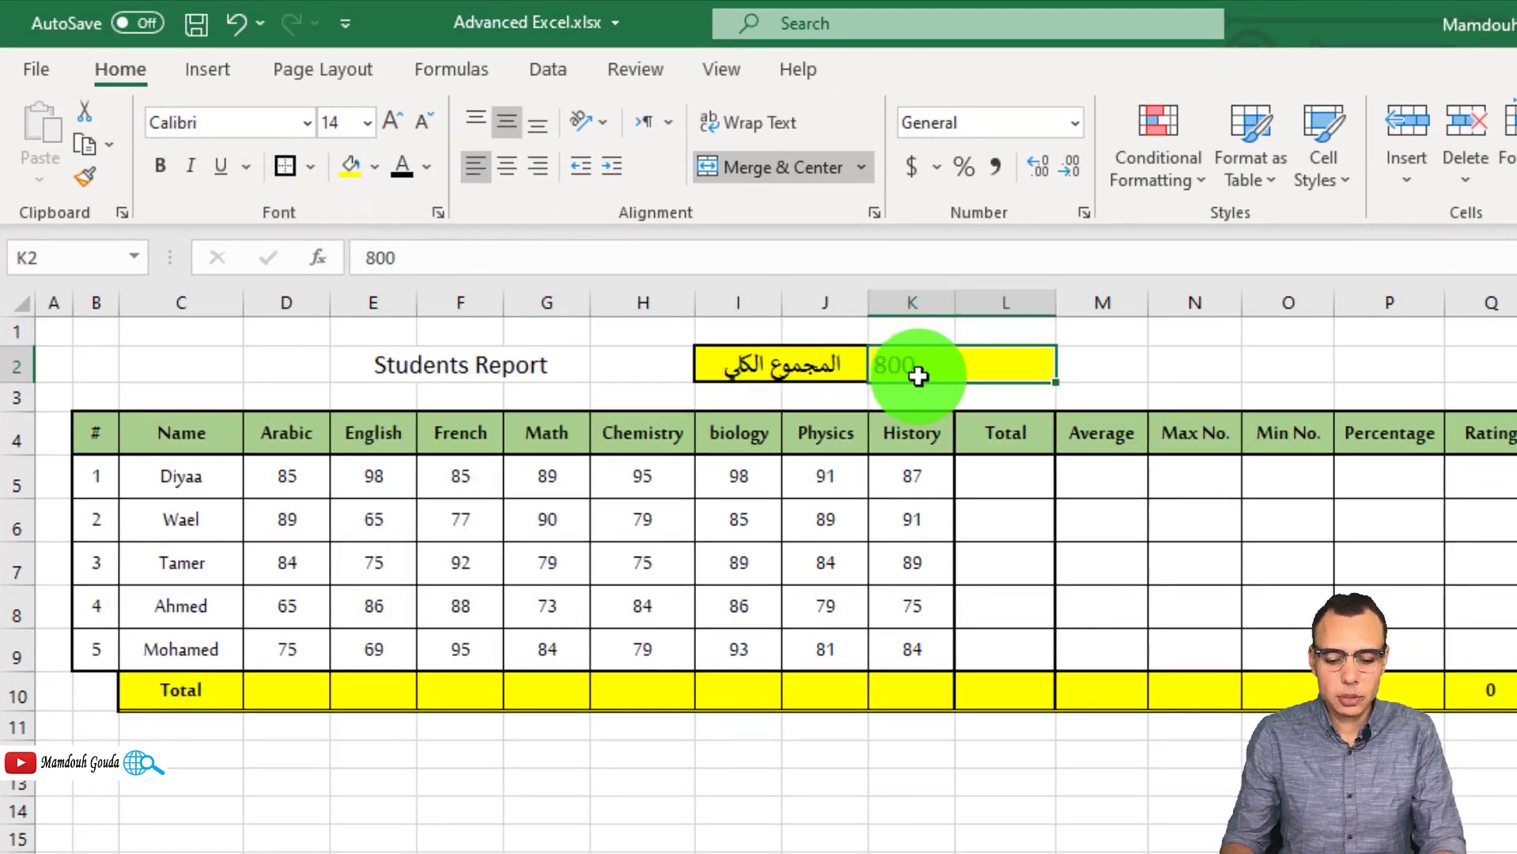
Step: Unmerge K2:L2 so that 800 occupies only K2, and clear the fill and borders from L2
click(788, 178)
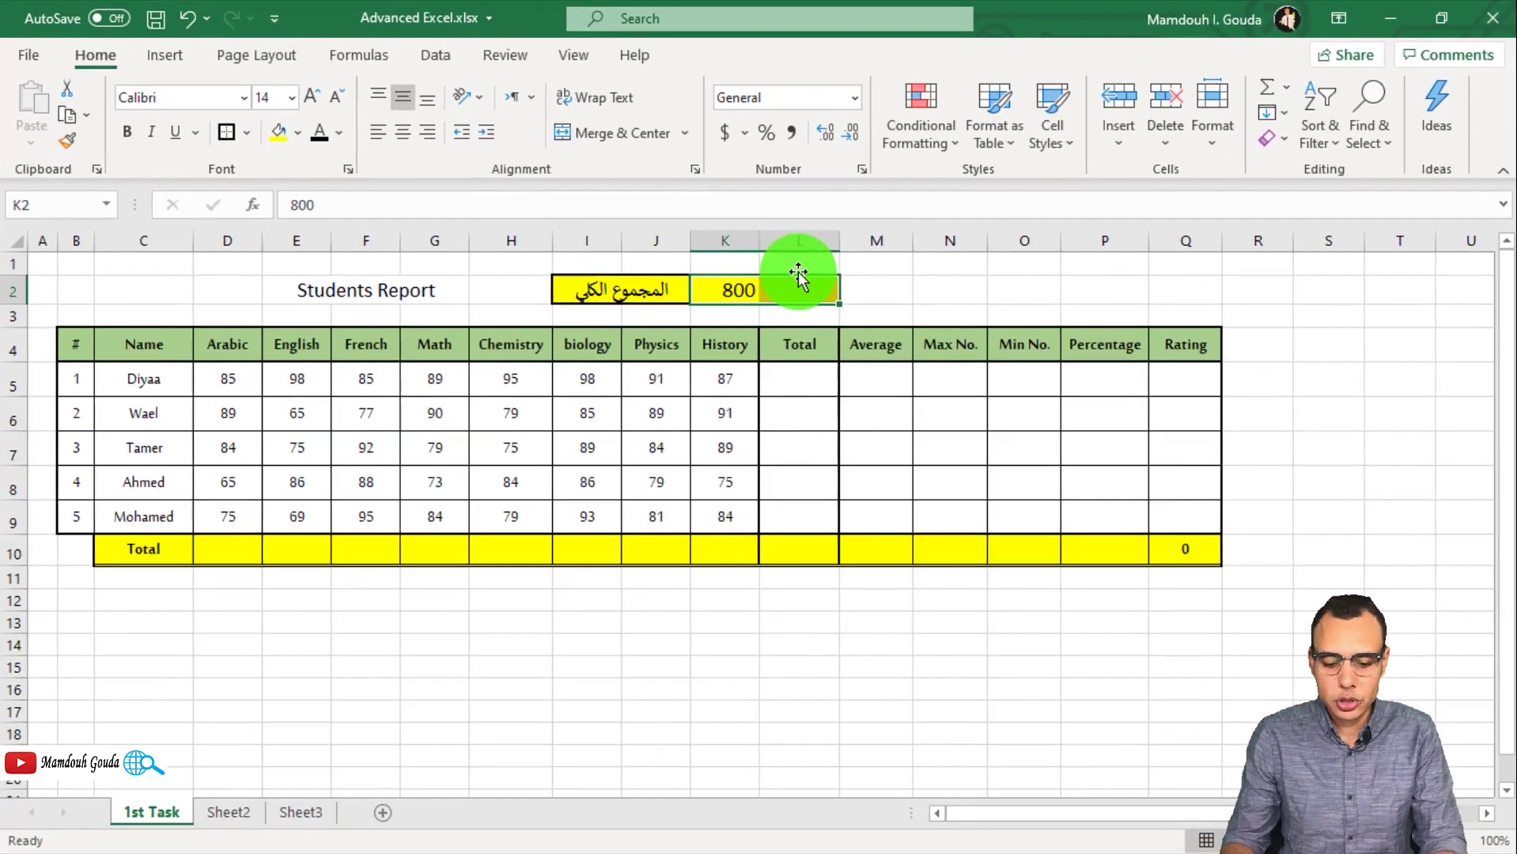
click(798, 278)
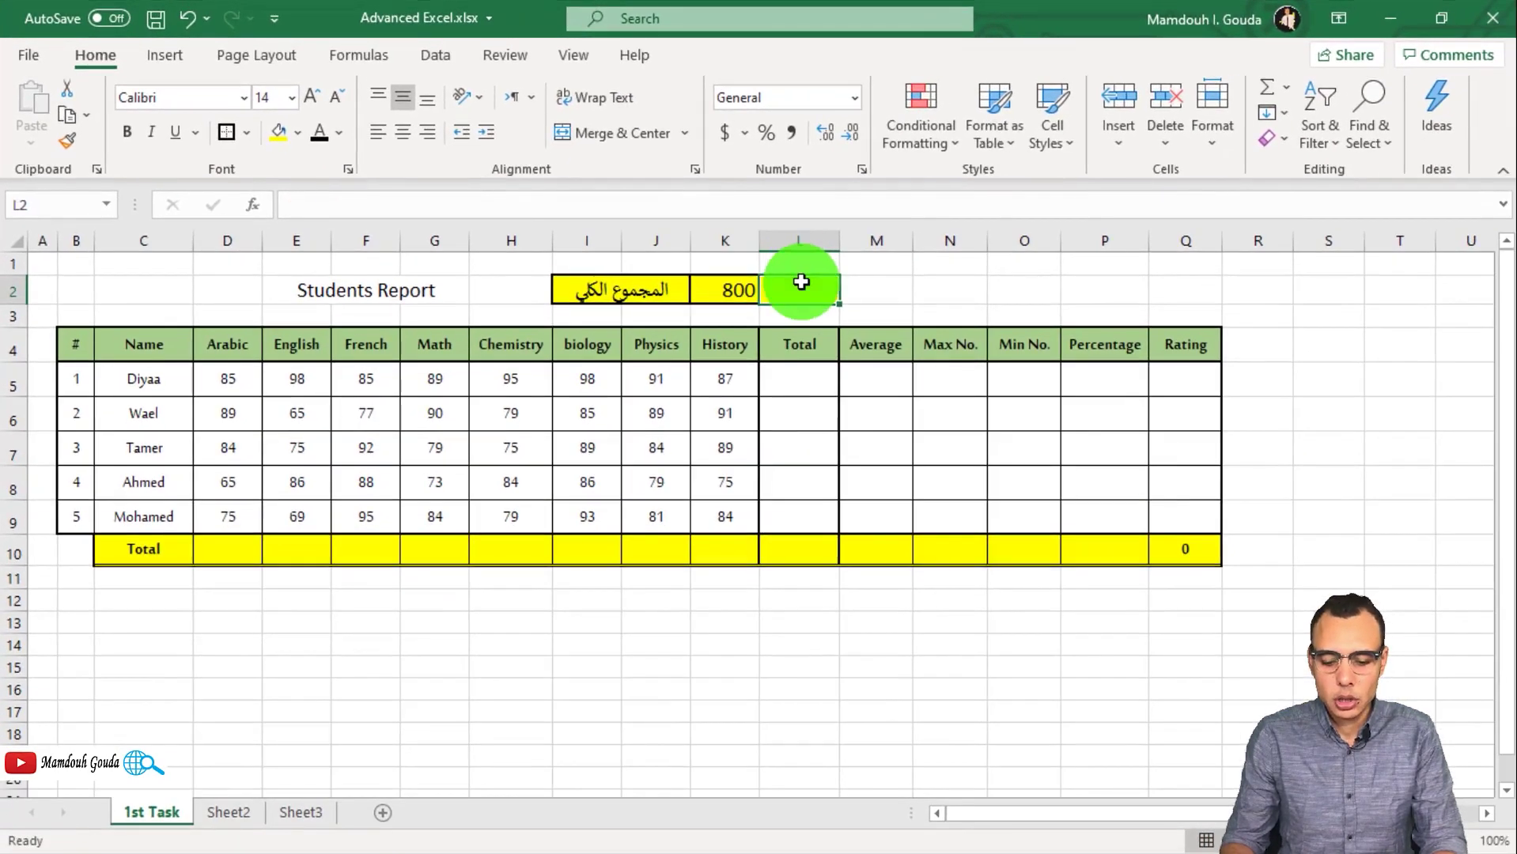
click(1270, 140)
click(1280, 192)
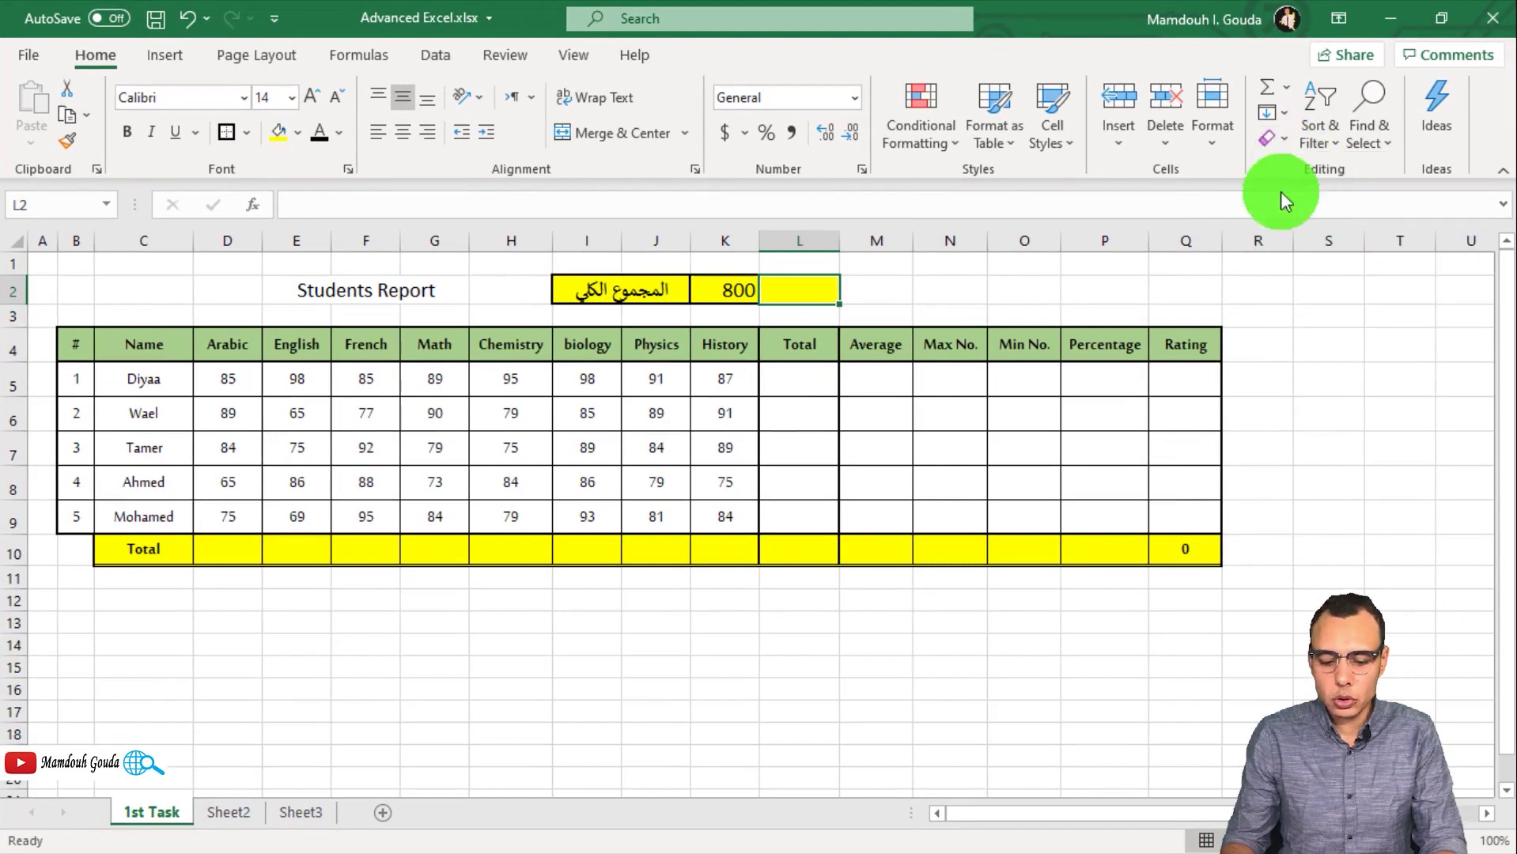
key(Right)
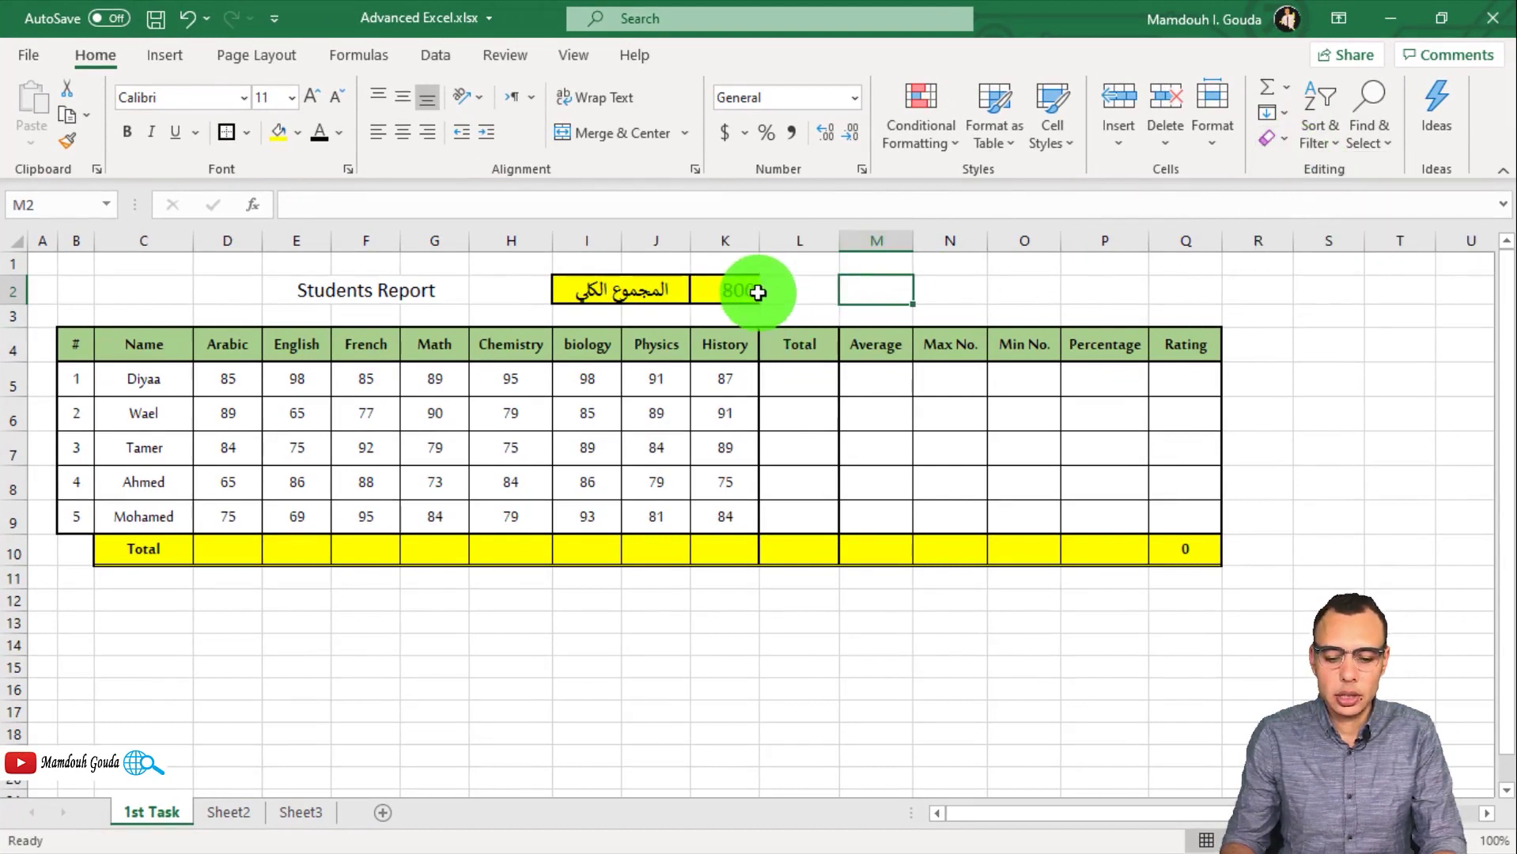
click(732, 291)
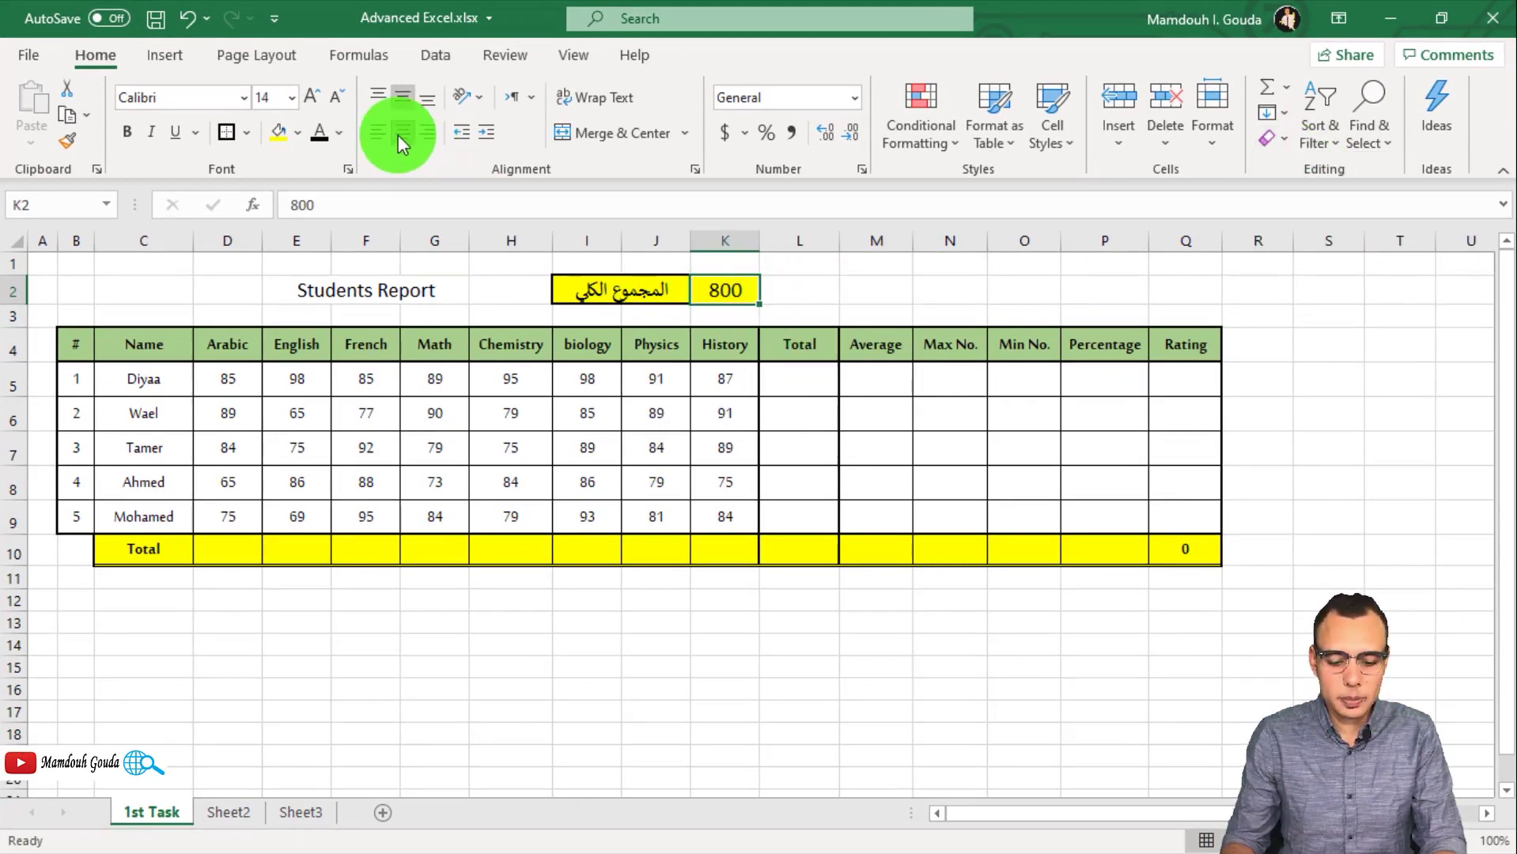
click(723, 339)
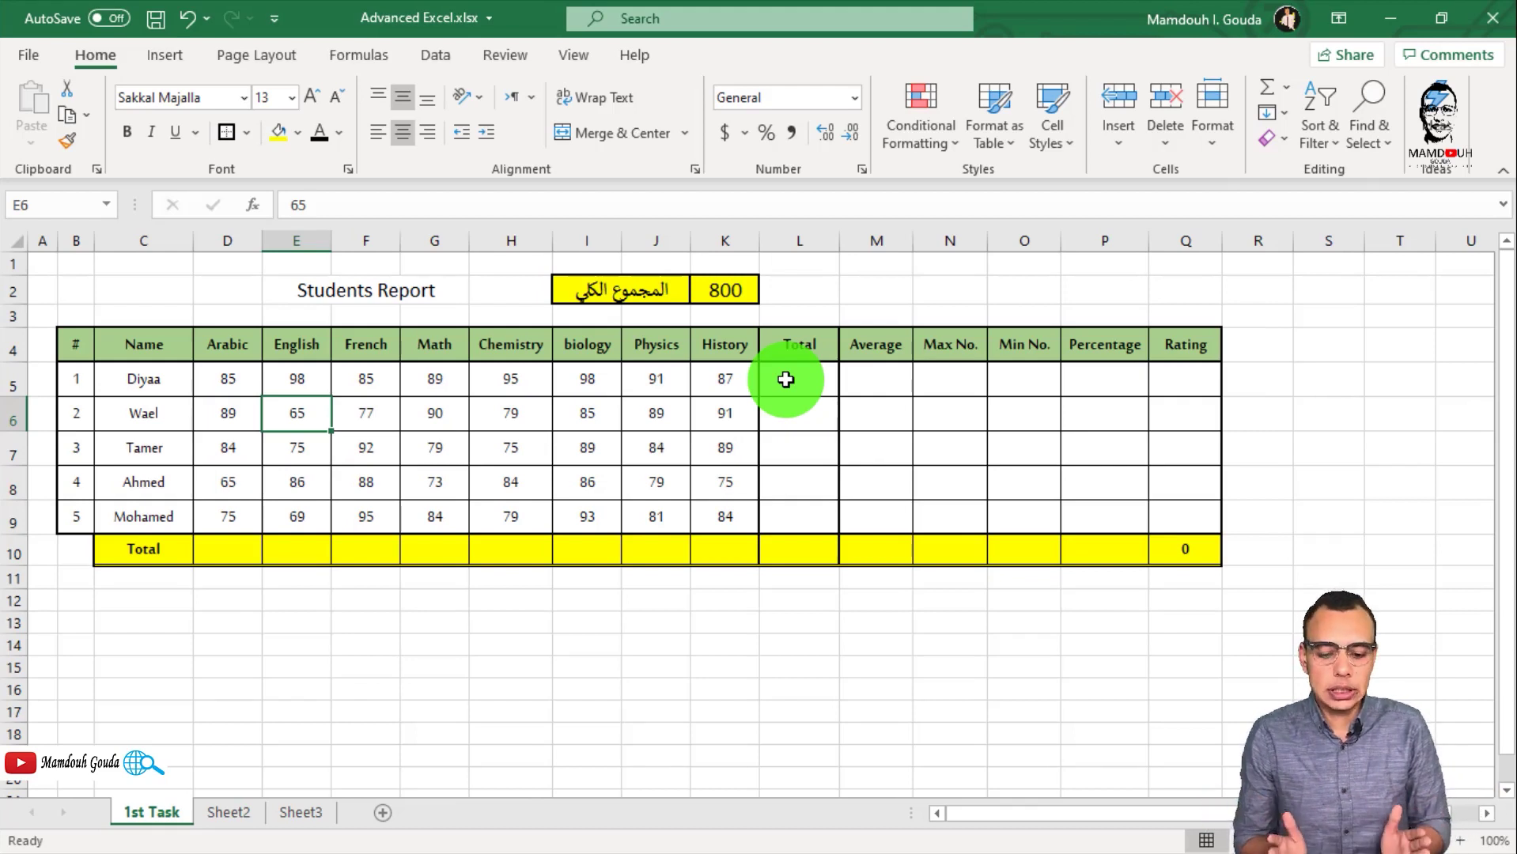
Step: Enter the formula =D5+E5+F5+G5+H5+I5+J5+K5 in L5 to total the first student's marks
click(785, 379)
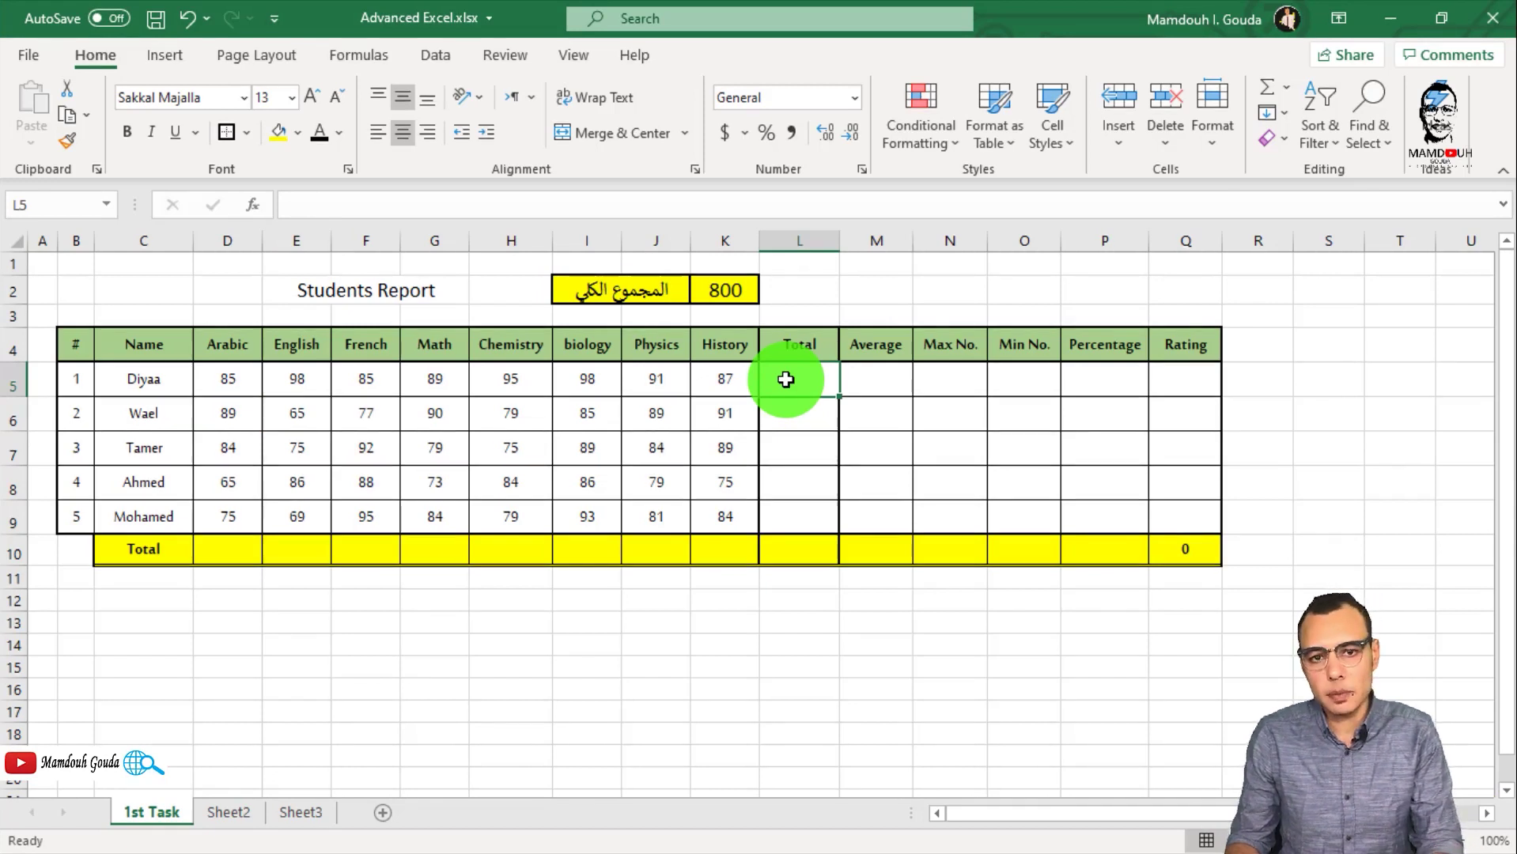
text(=D5)
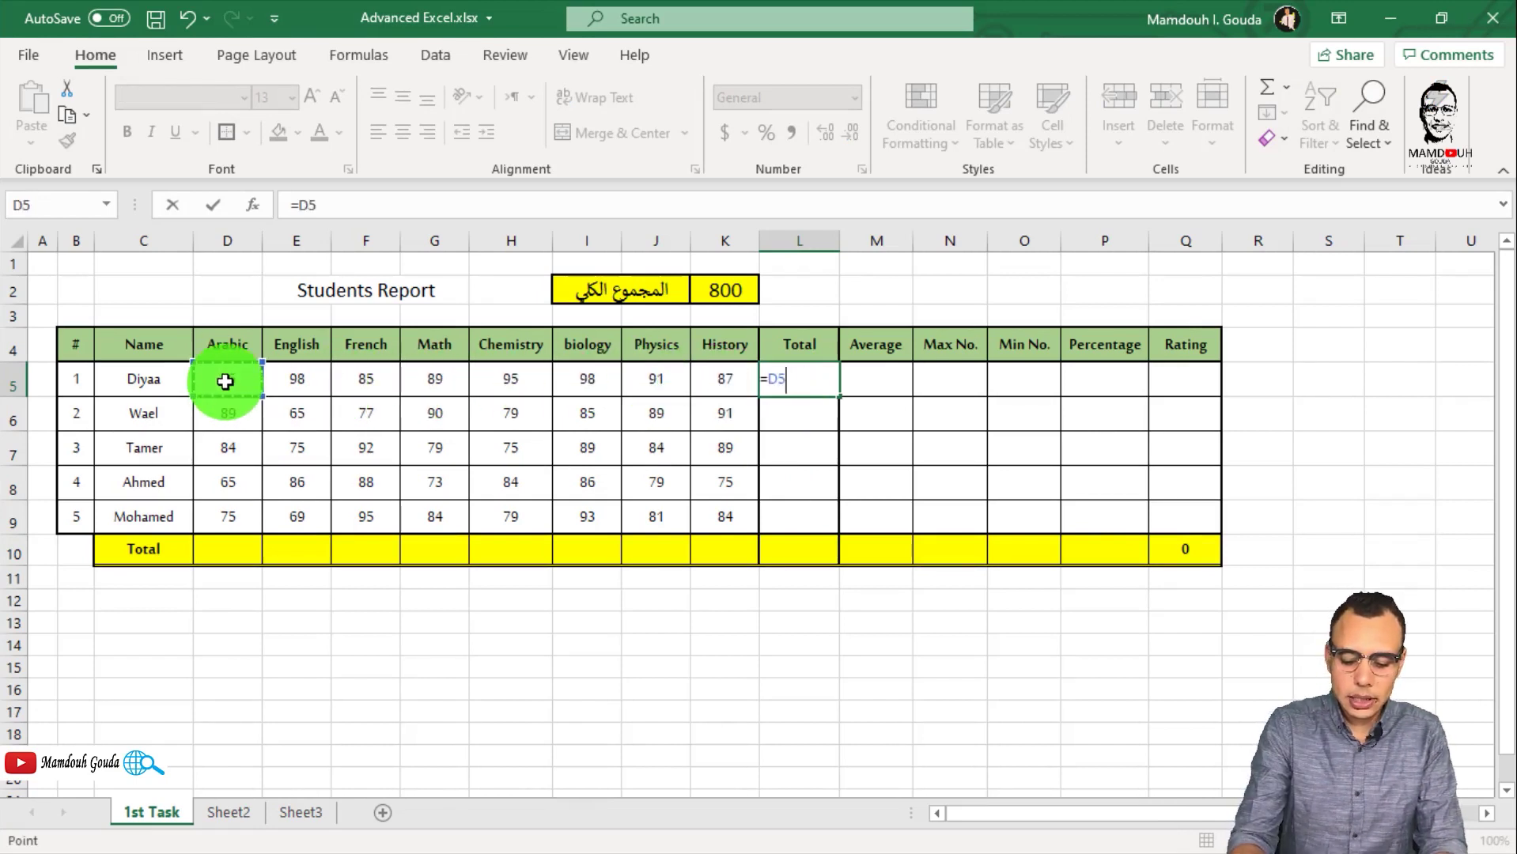
text(+)
click(297, 381)
text(+)
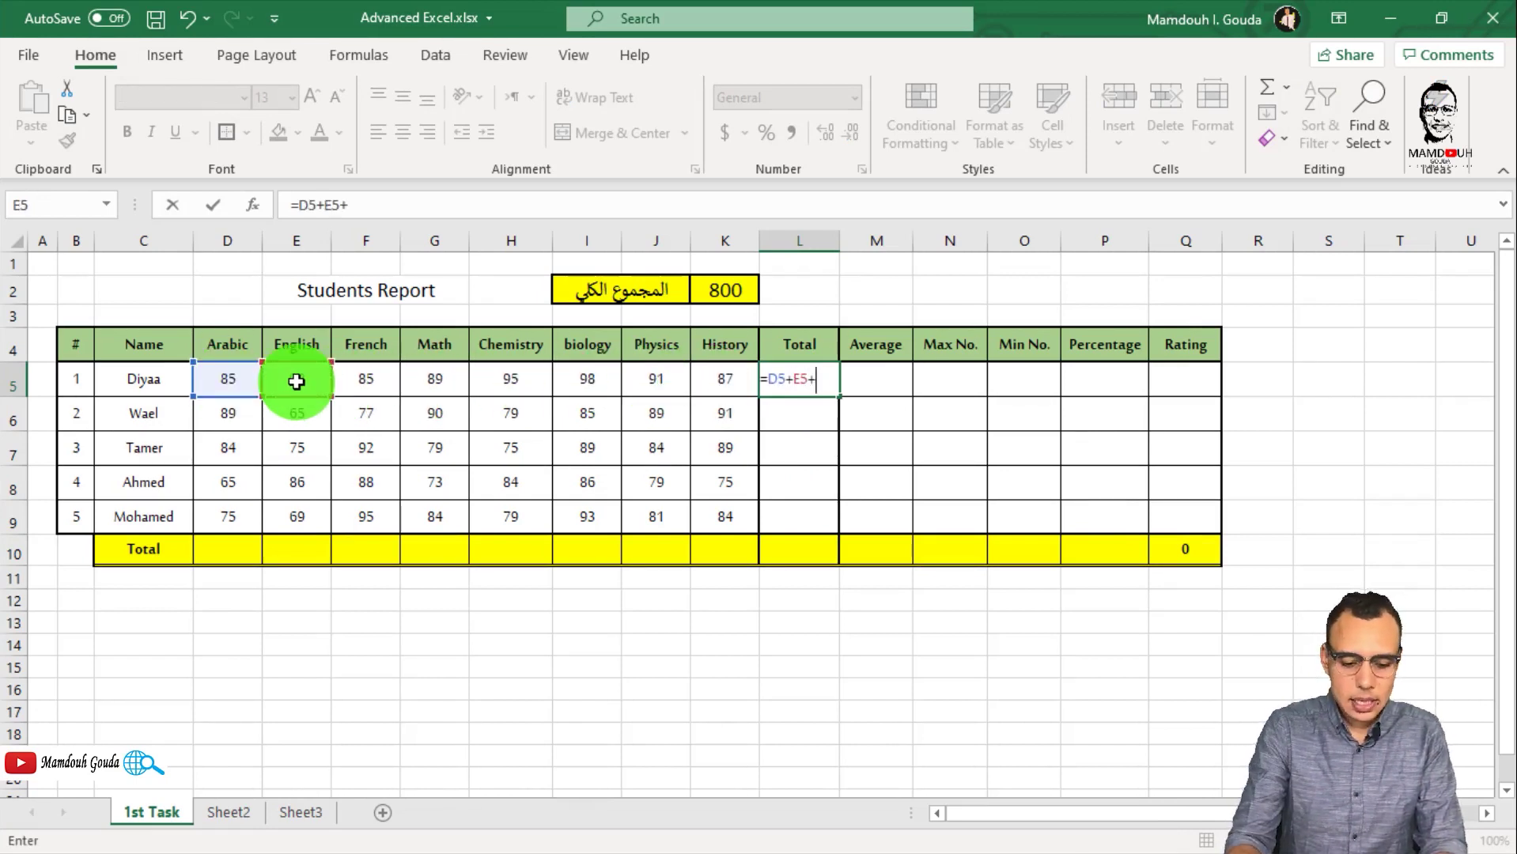
click(366, 381)
text(+E5)
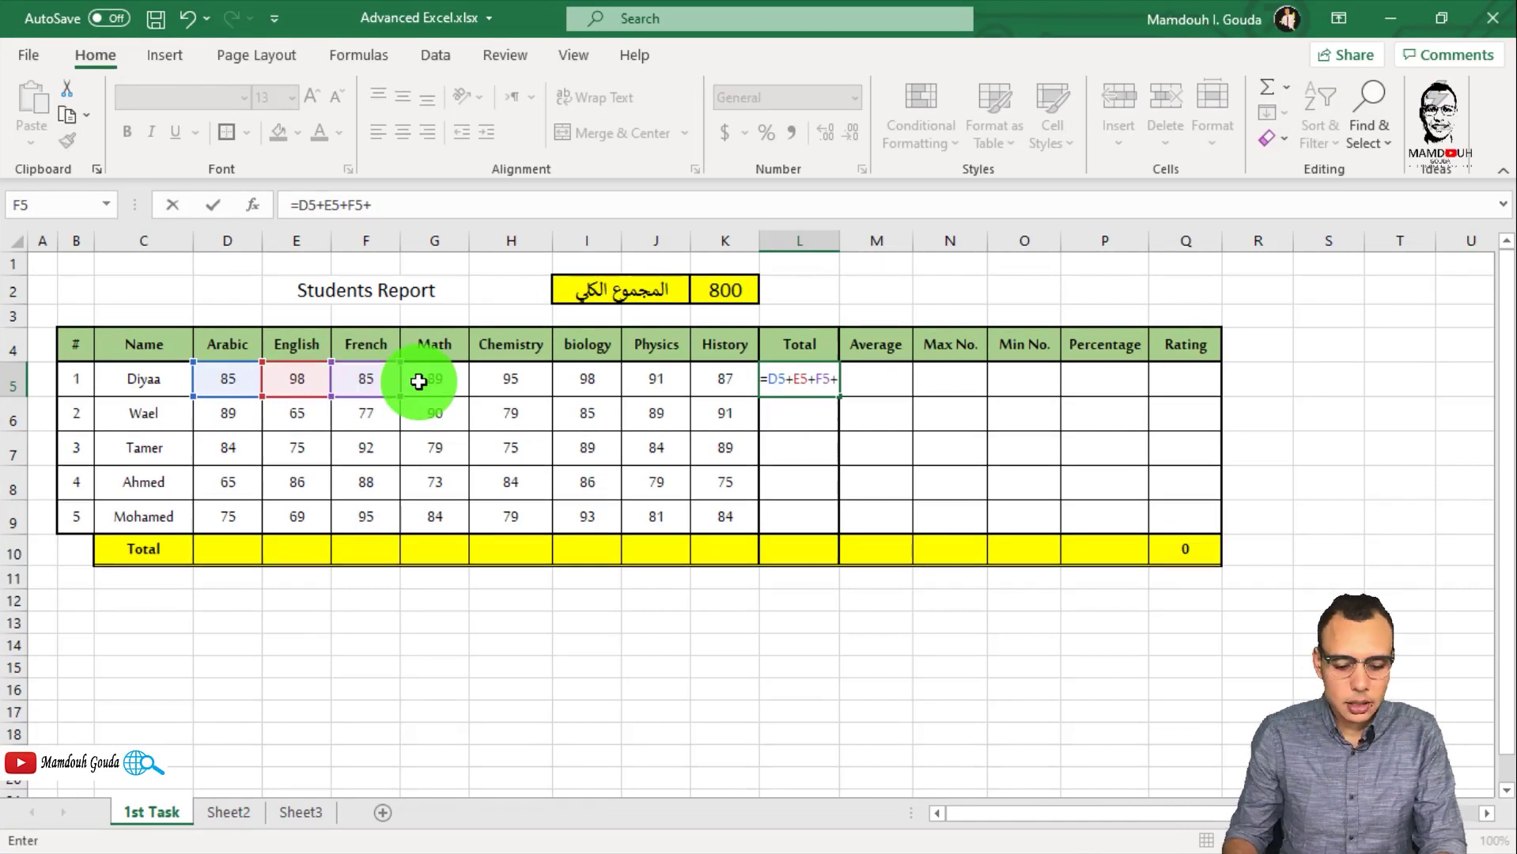
text(+)
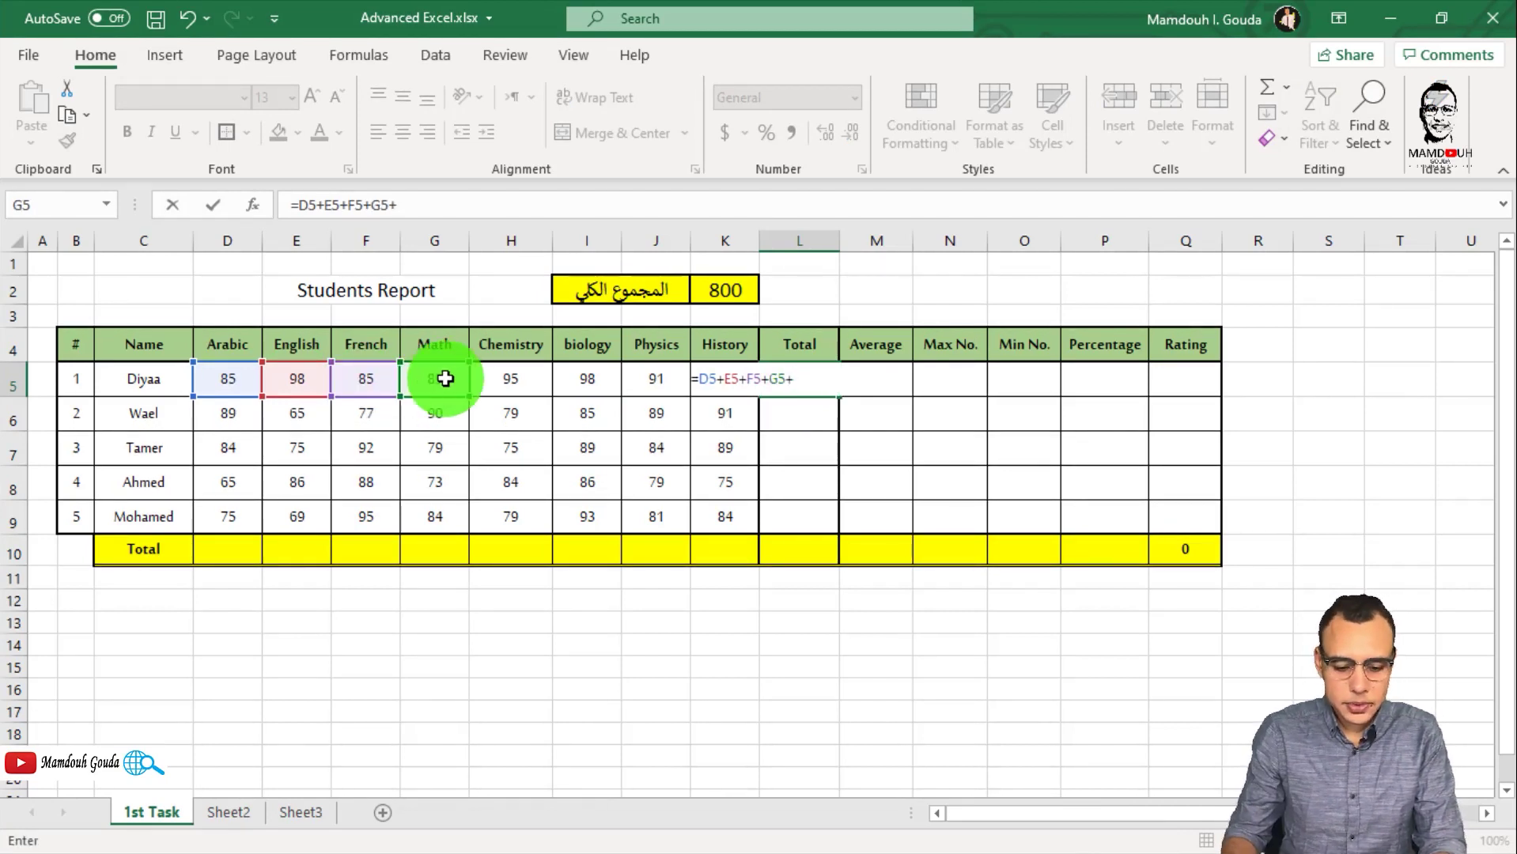
click(510, 378)
text(+E5)
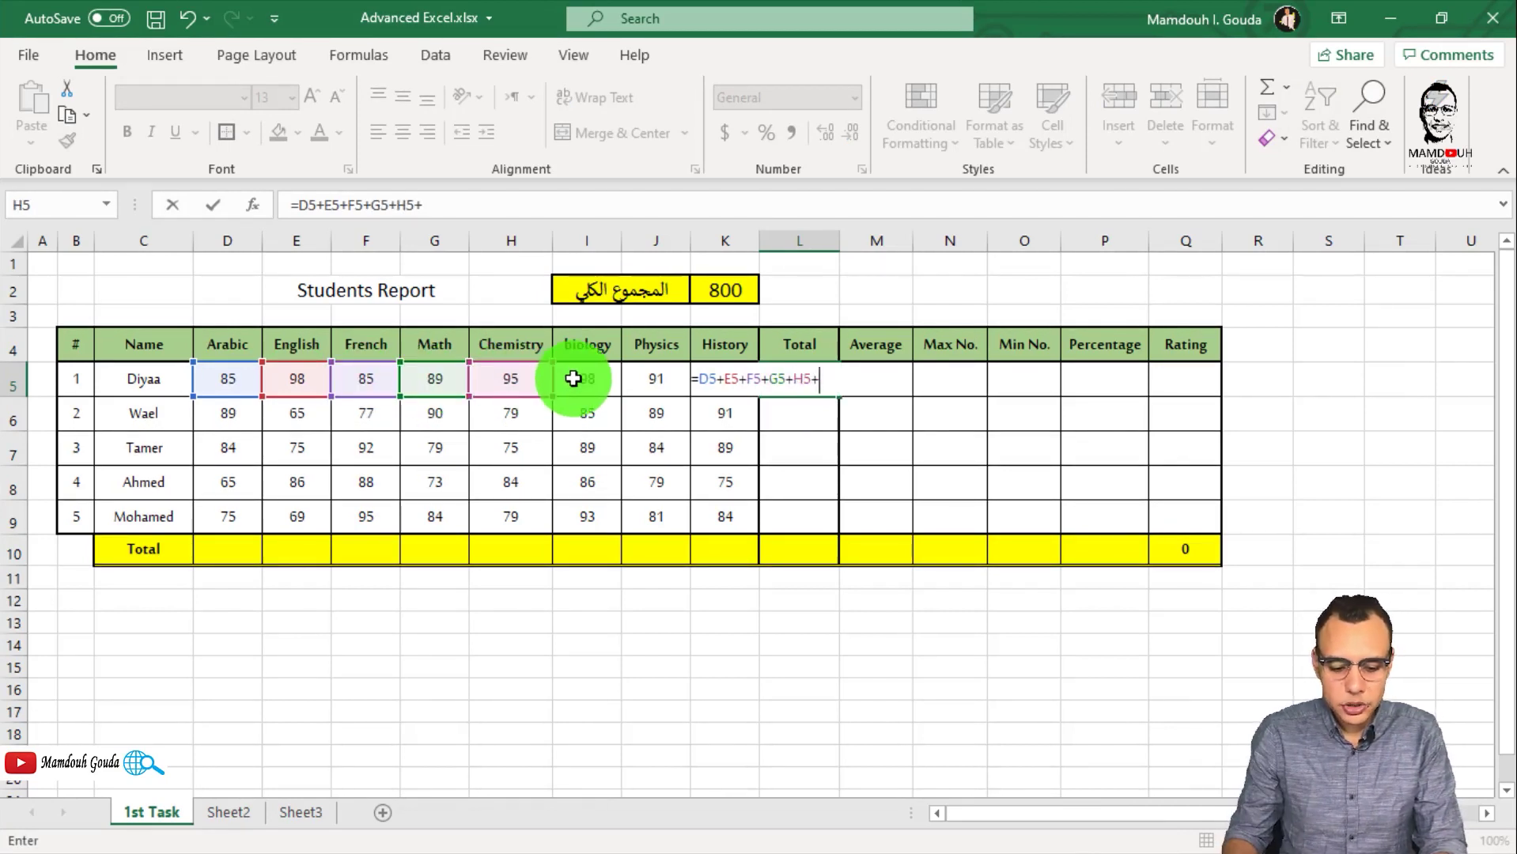
text(+)
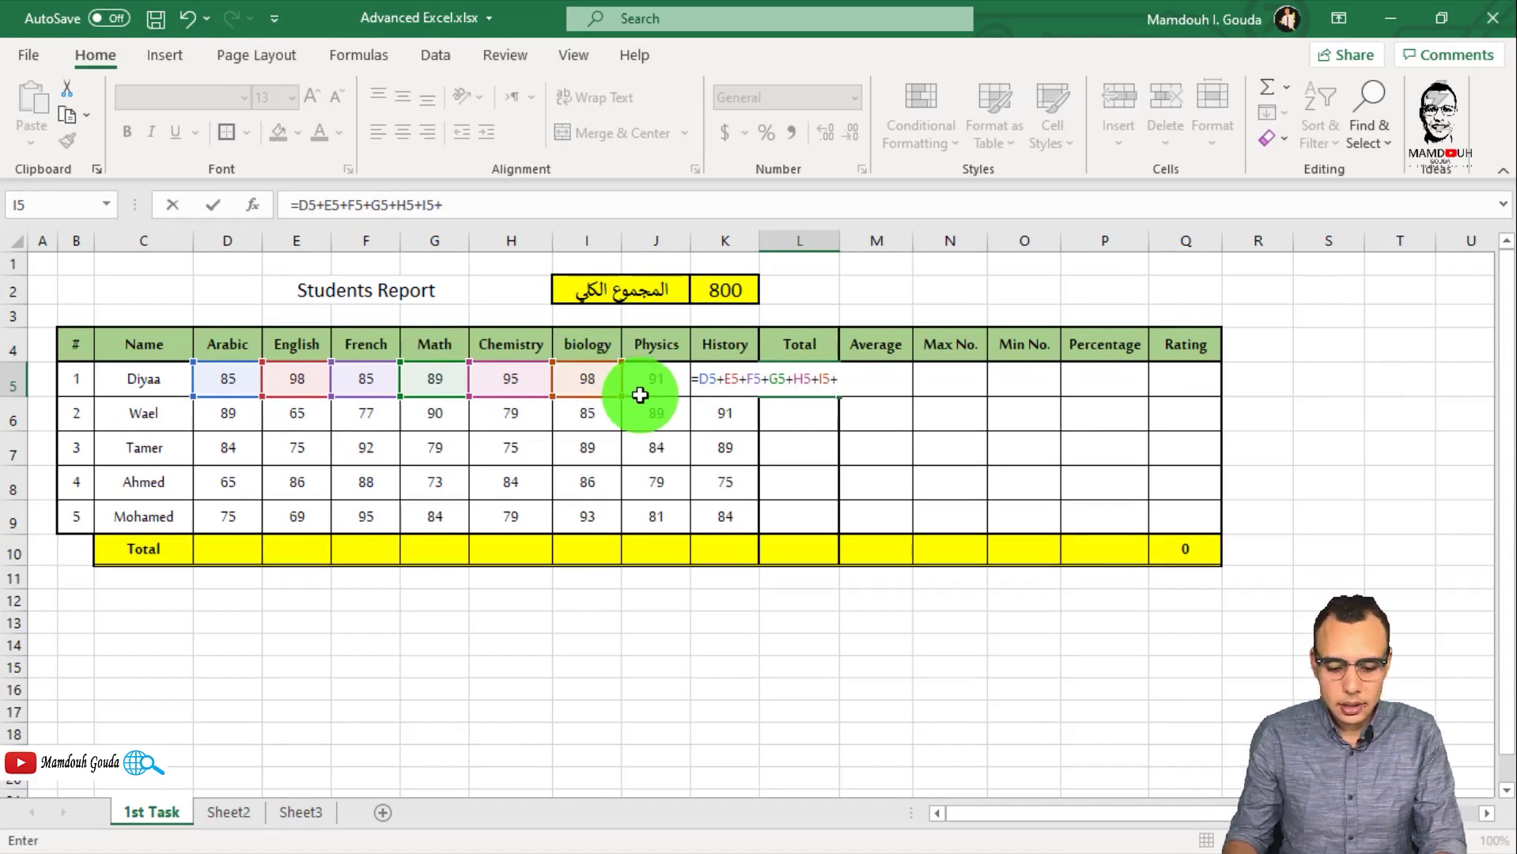
click(647, 381)
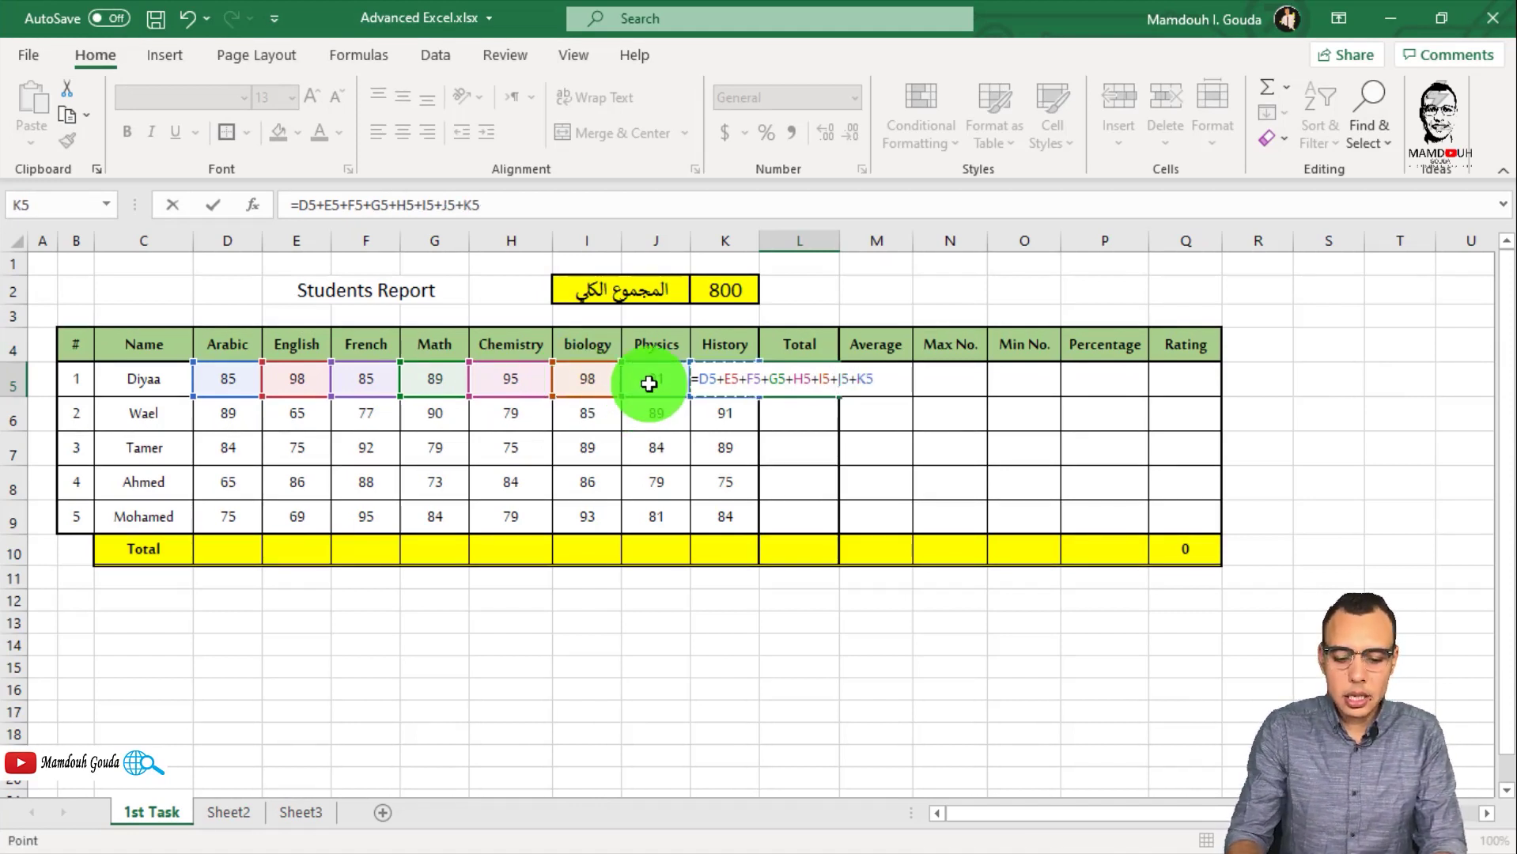
key(Return)
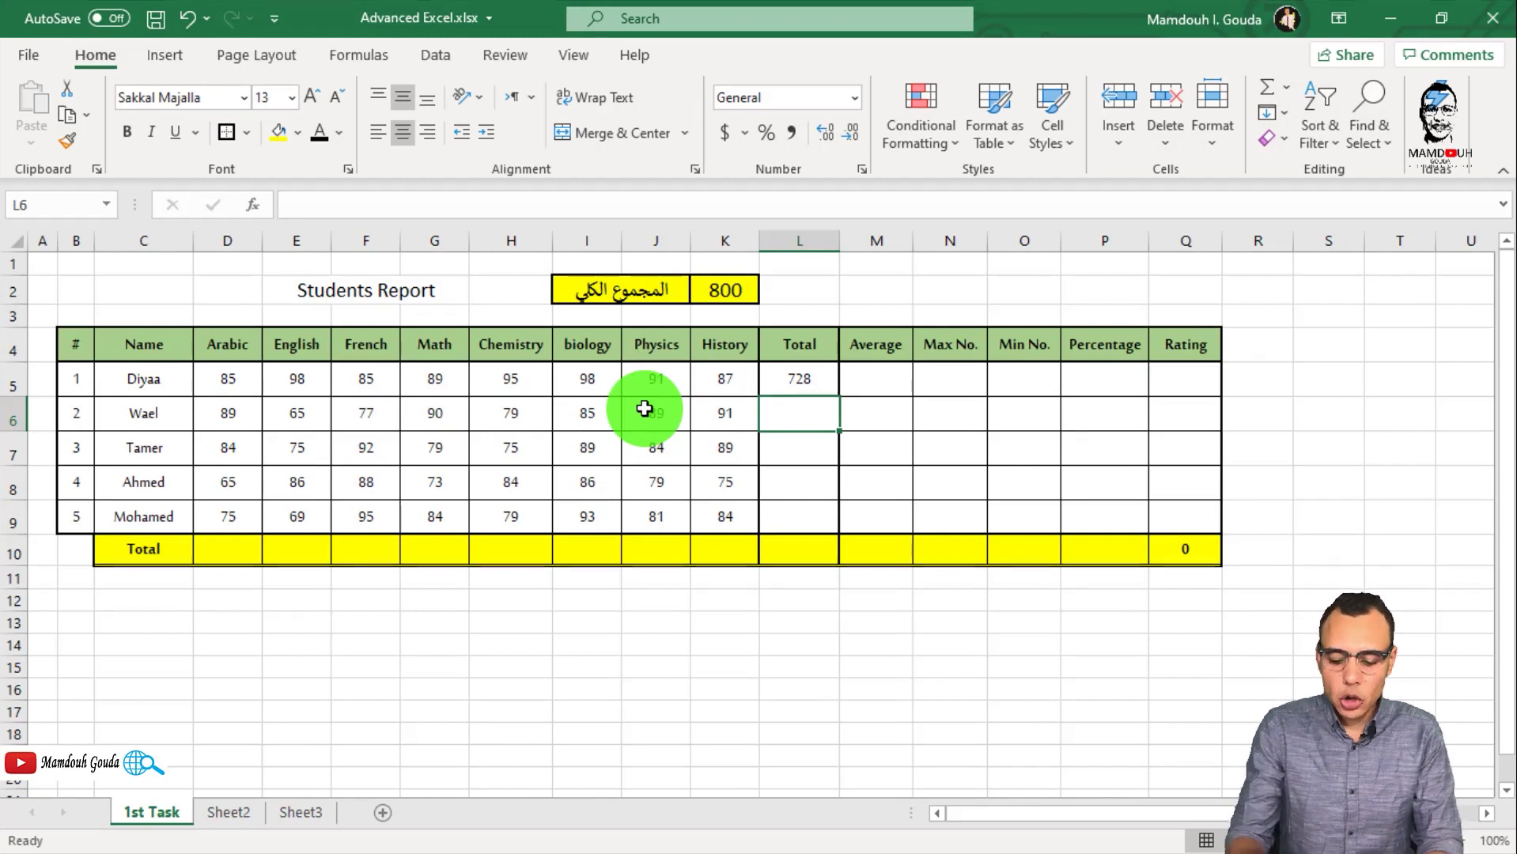
Step: Enter =SUM(D6:K6) in L6 to total the second student's marks and check the resulting formula
text(=)
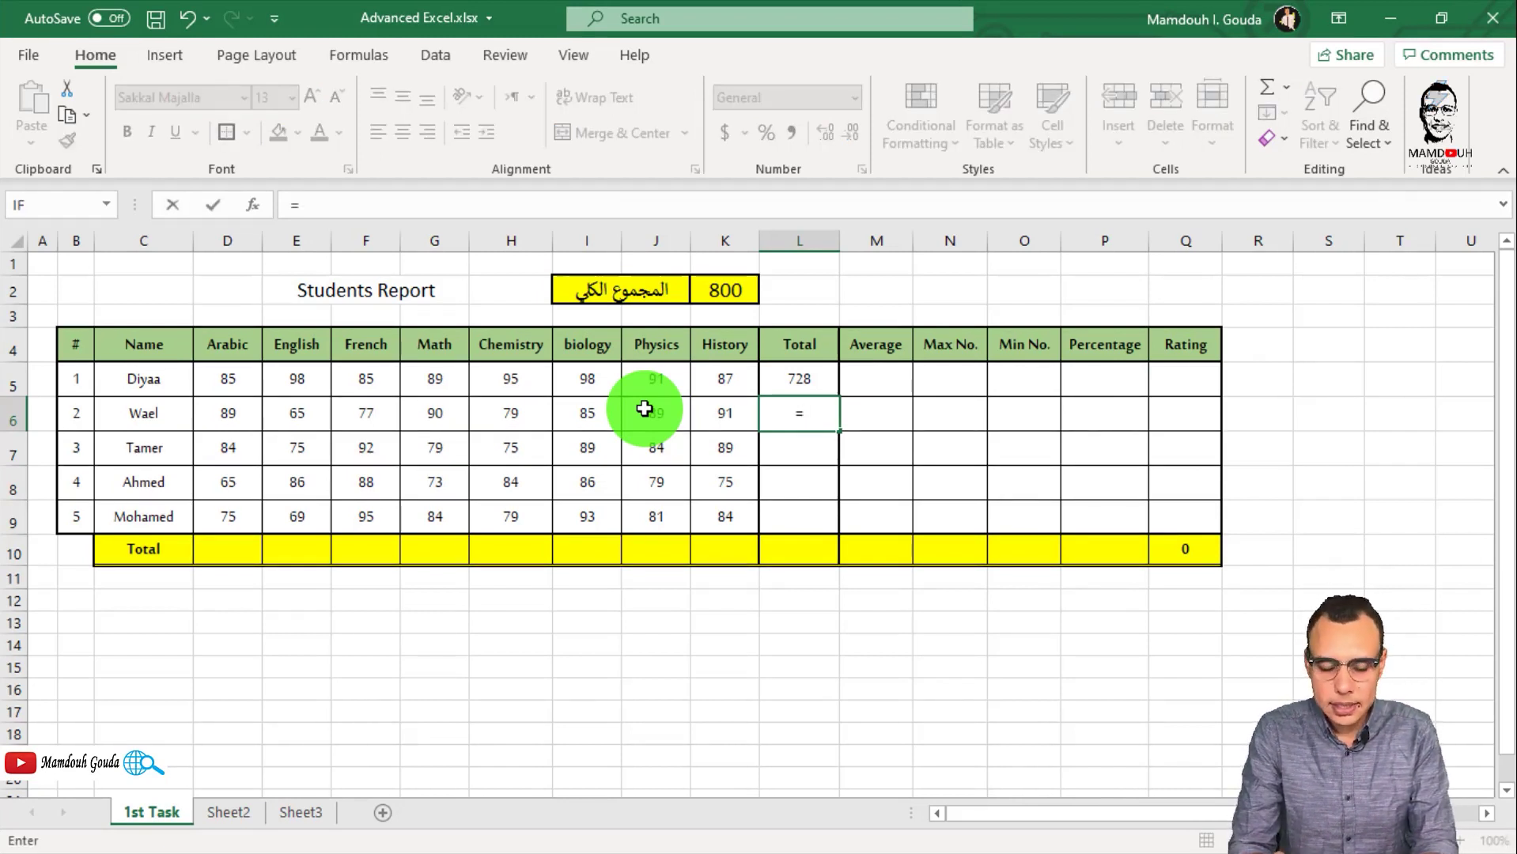
text(sum)
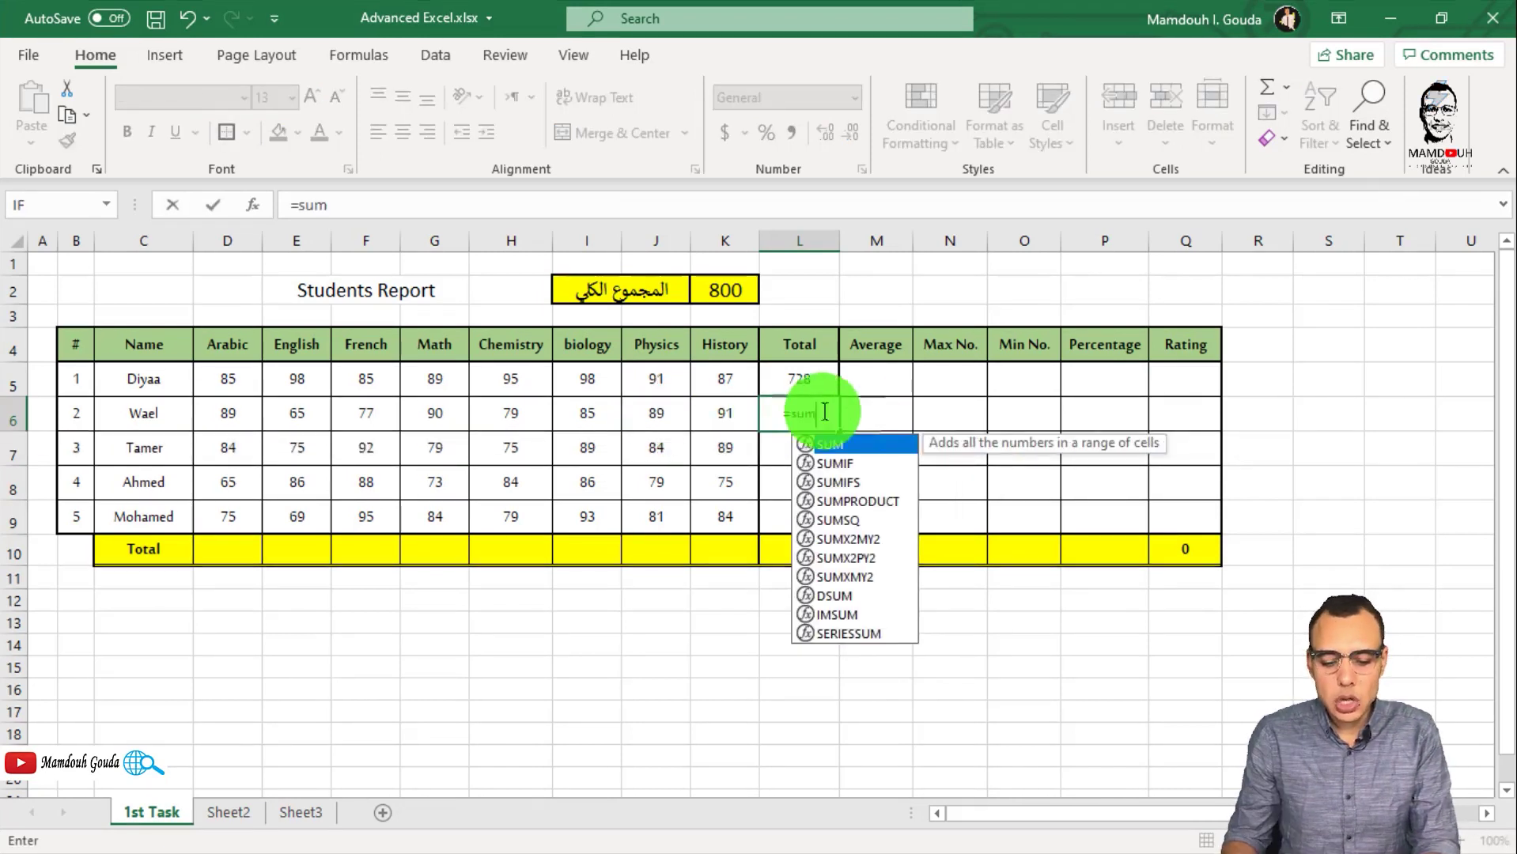
double_click(849, 445)
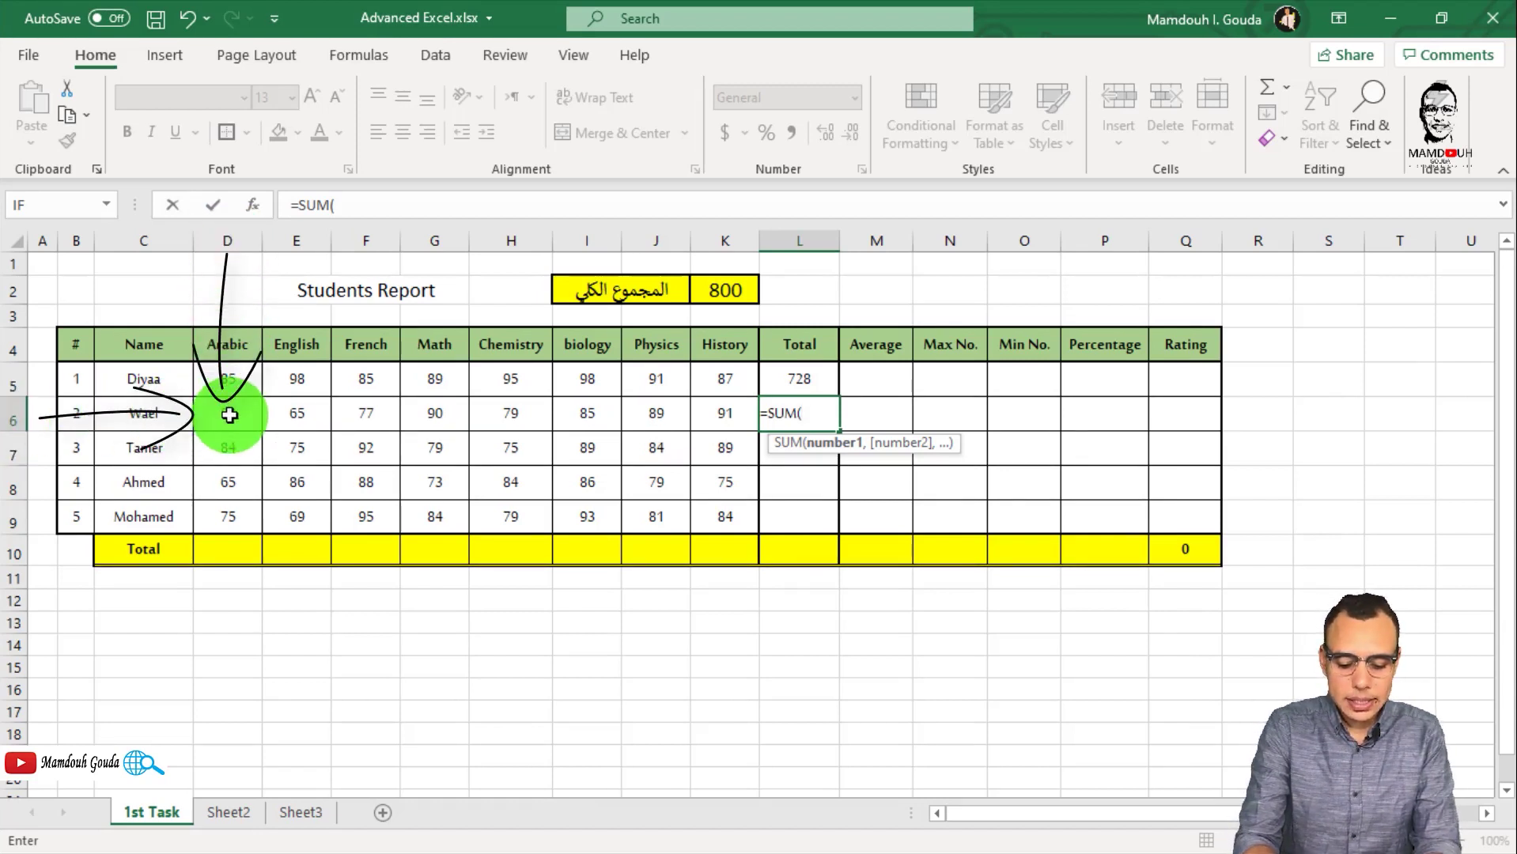
text(d6)
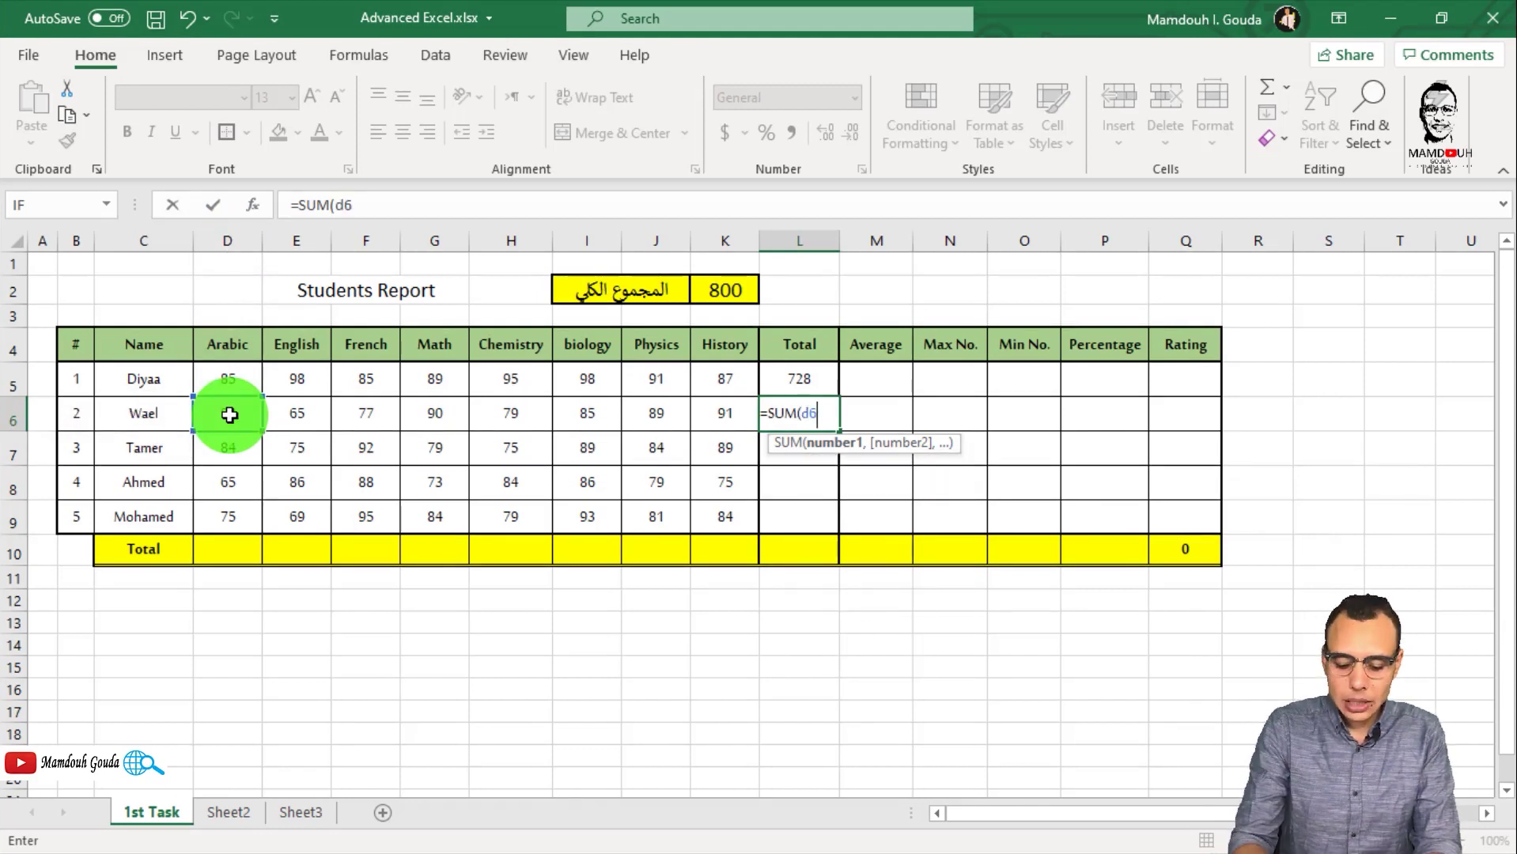
text(:)
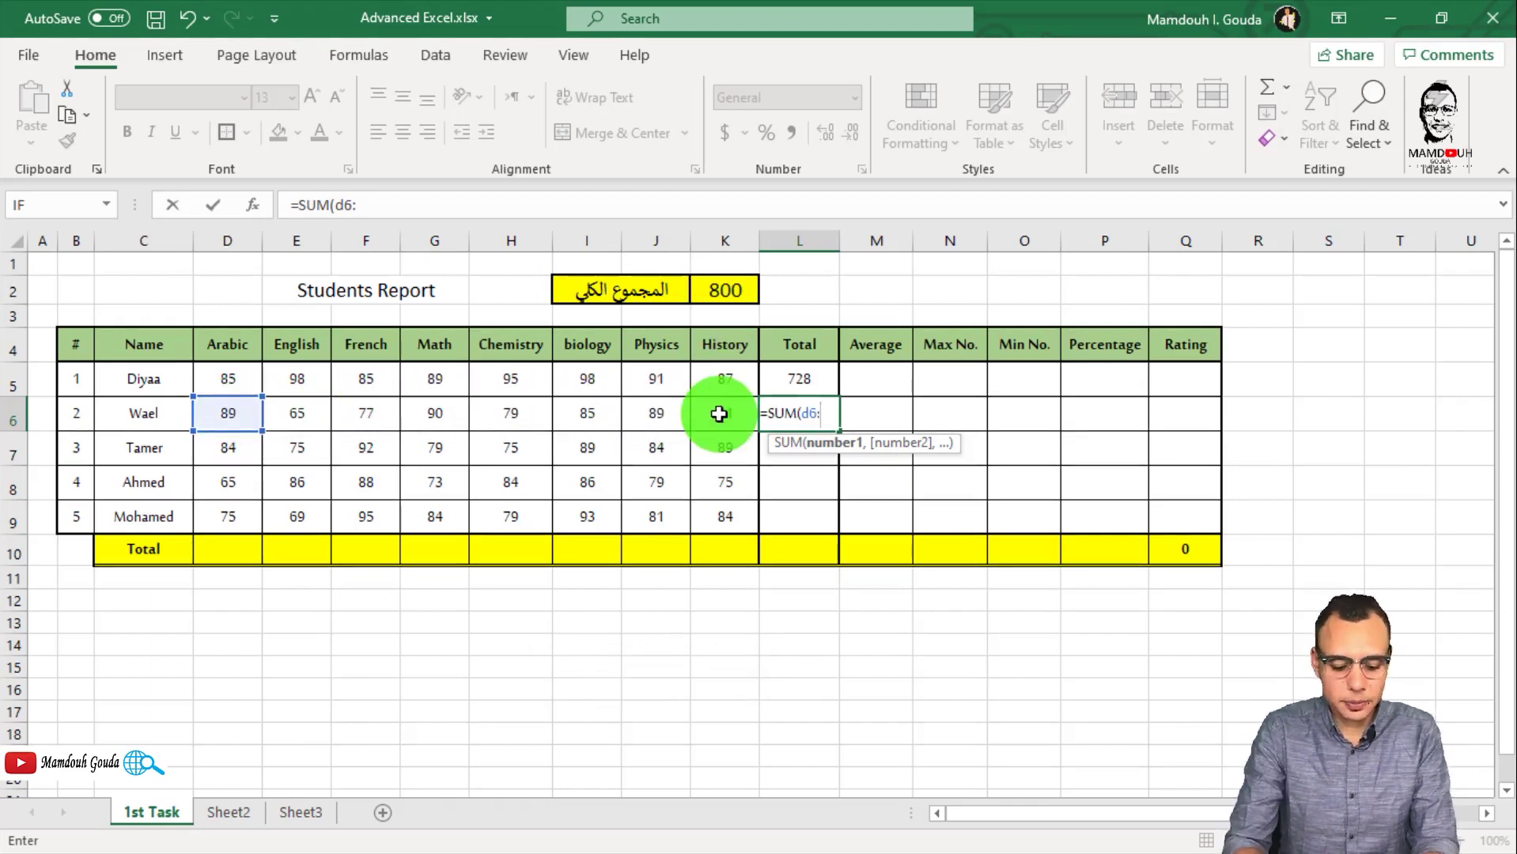
text(k6)
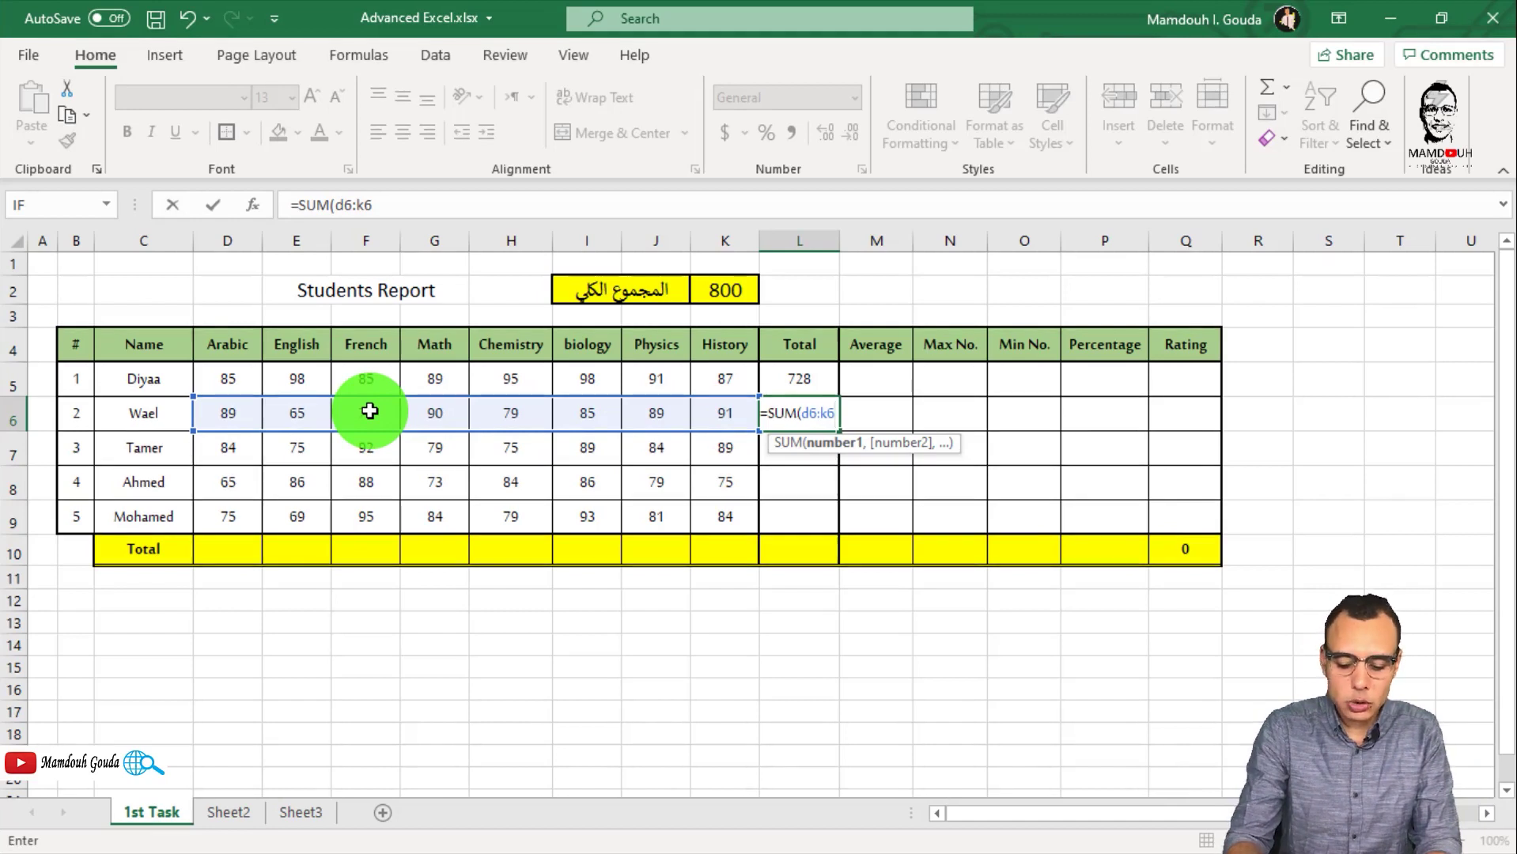
key(Return)
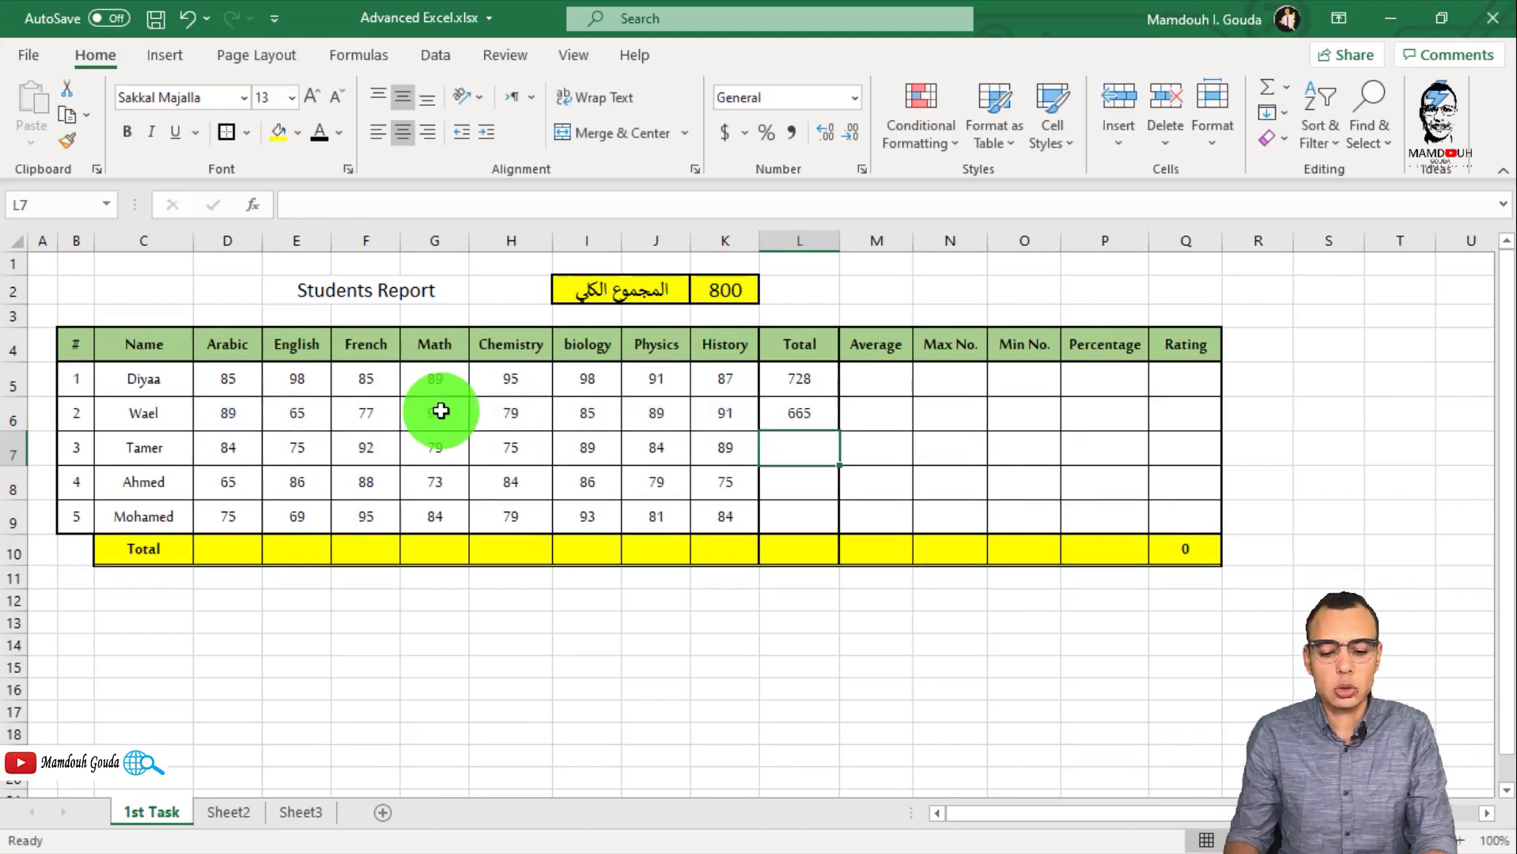
click(799, 411)
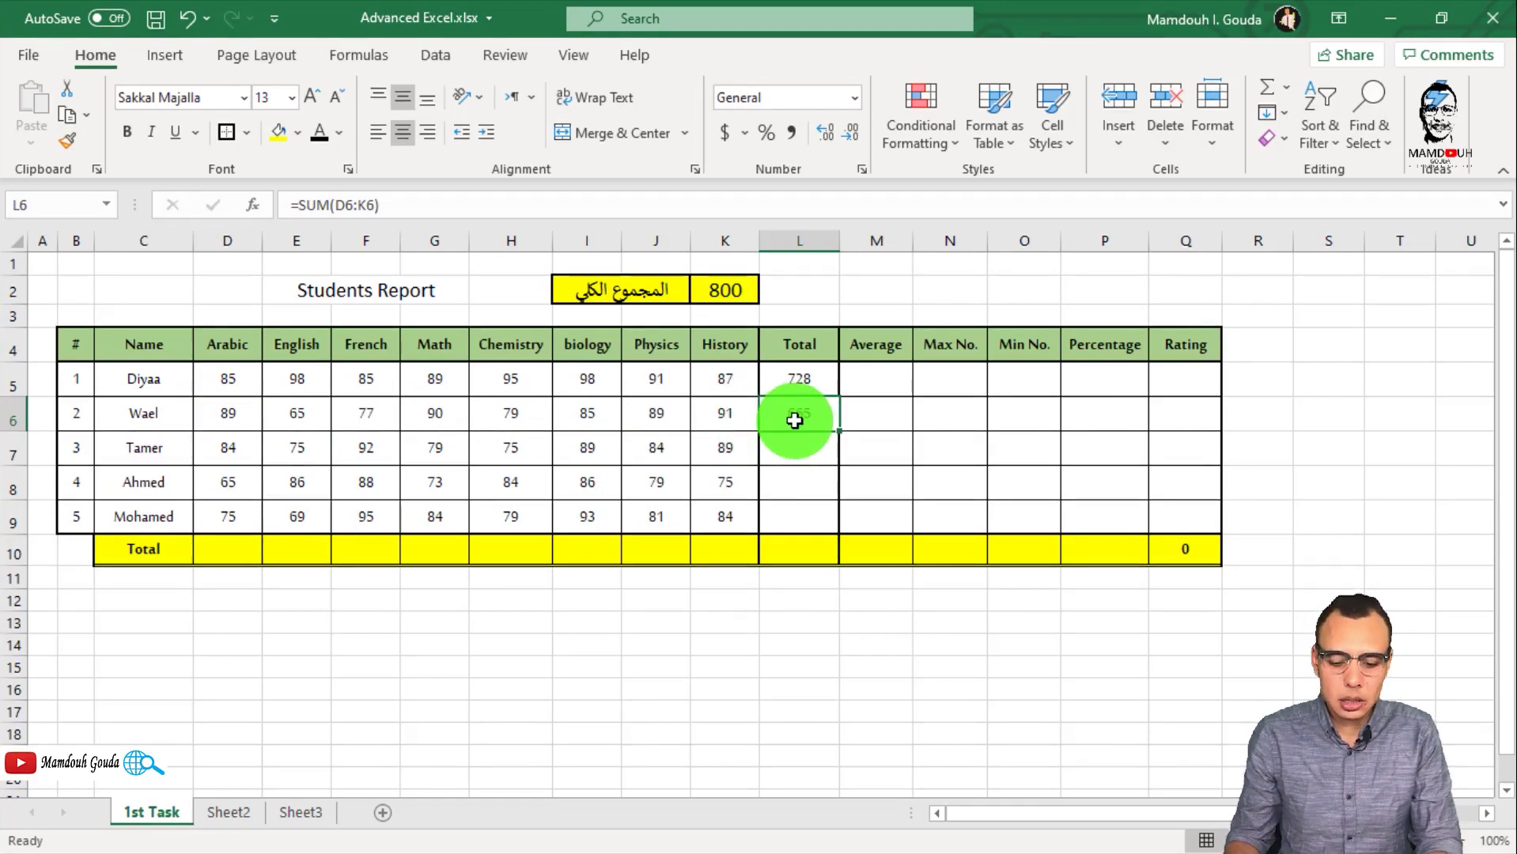
Step: Total the third student's marks in L7 with a SUM function over the range D7:K7
click(797, 448)
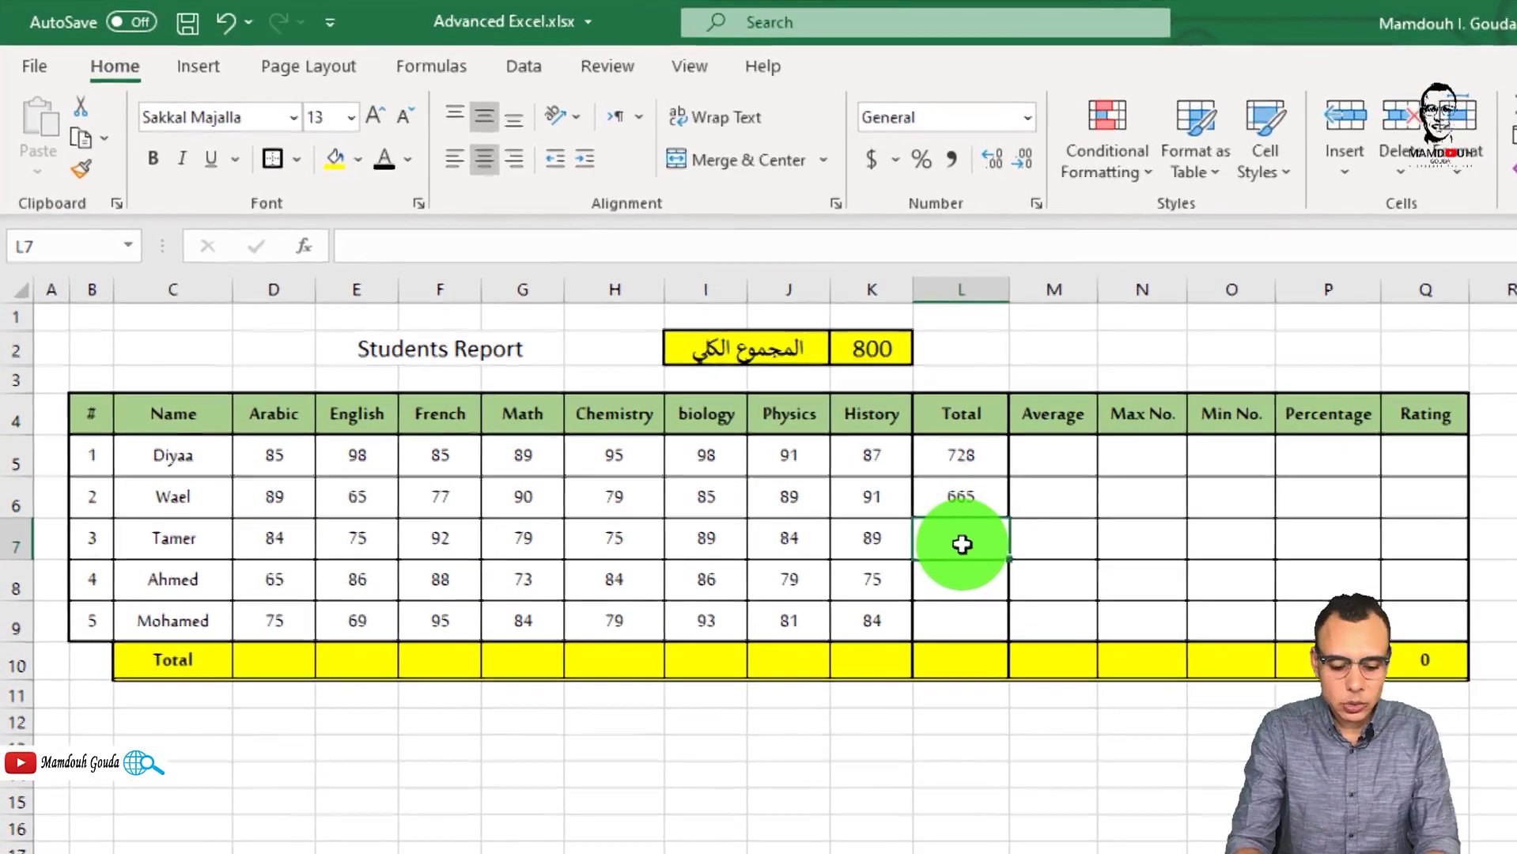
text(=sum)
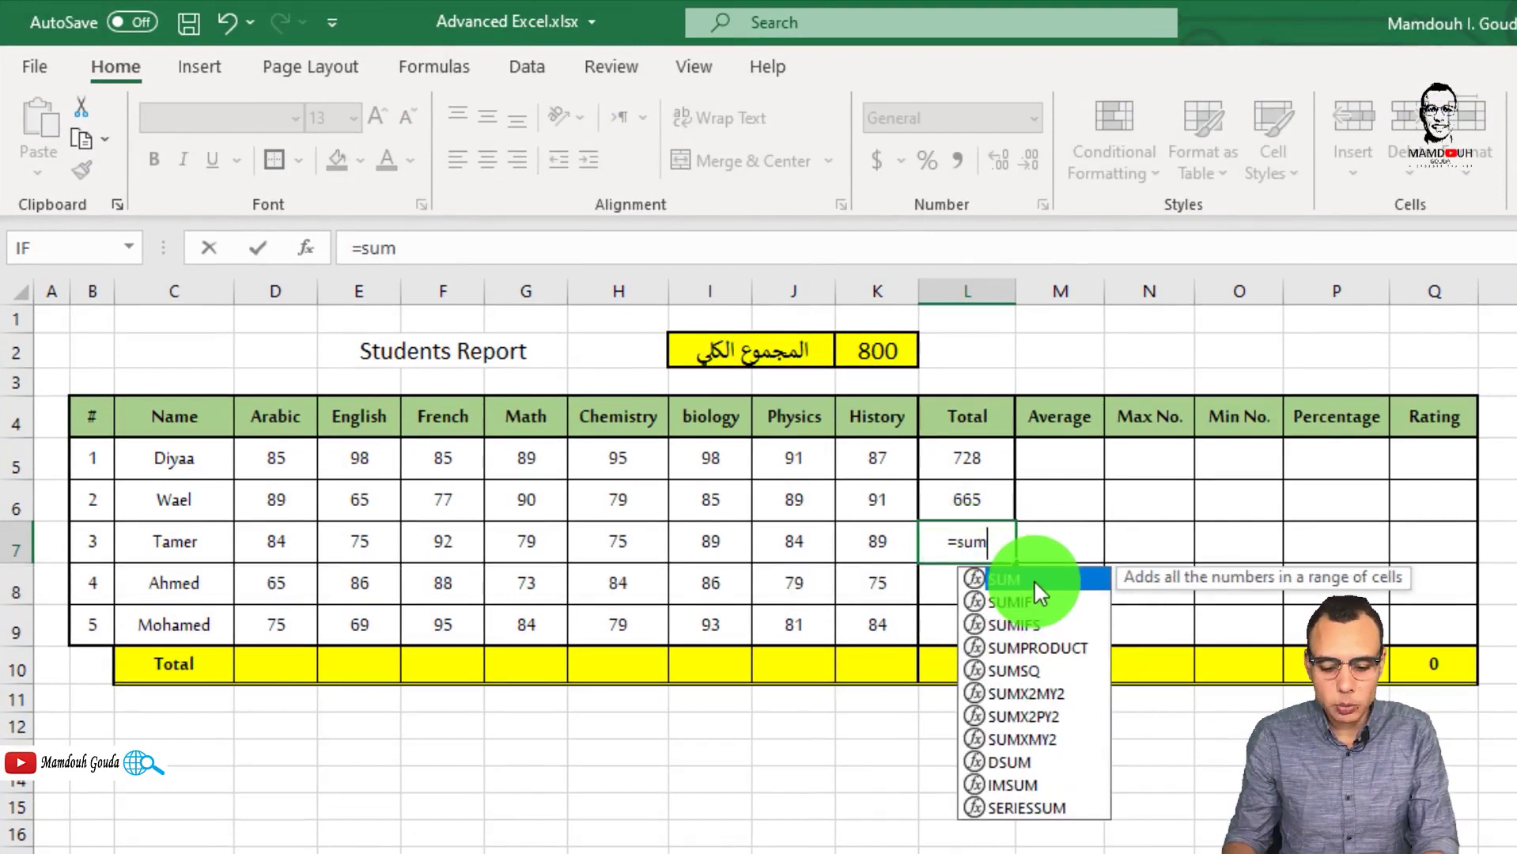
double_click(1034, 582)
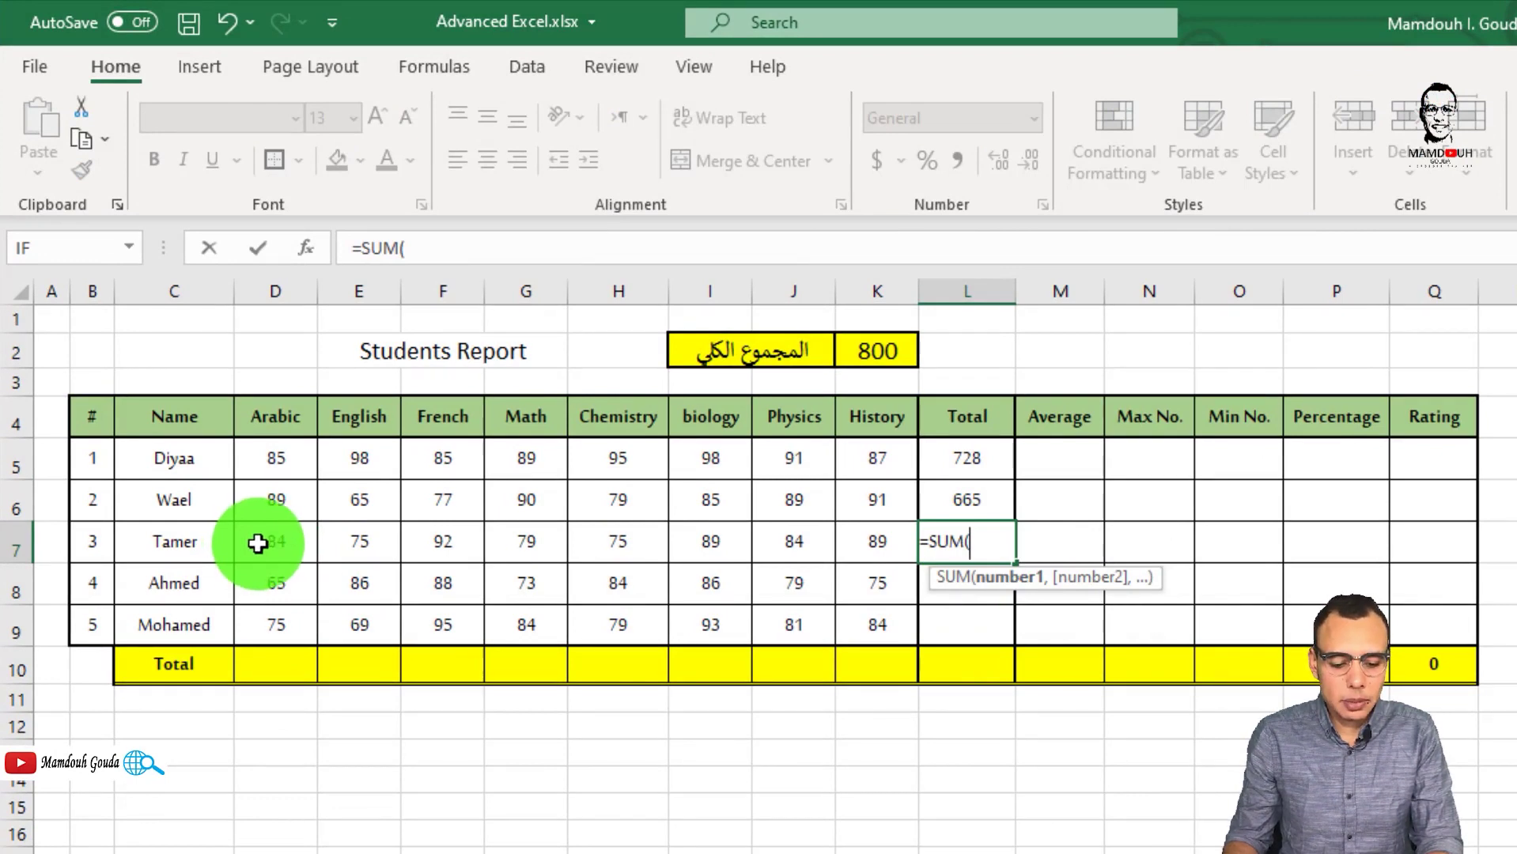
drag(258, 543, 870, 542)
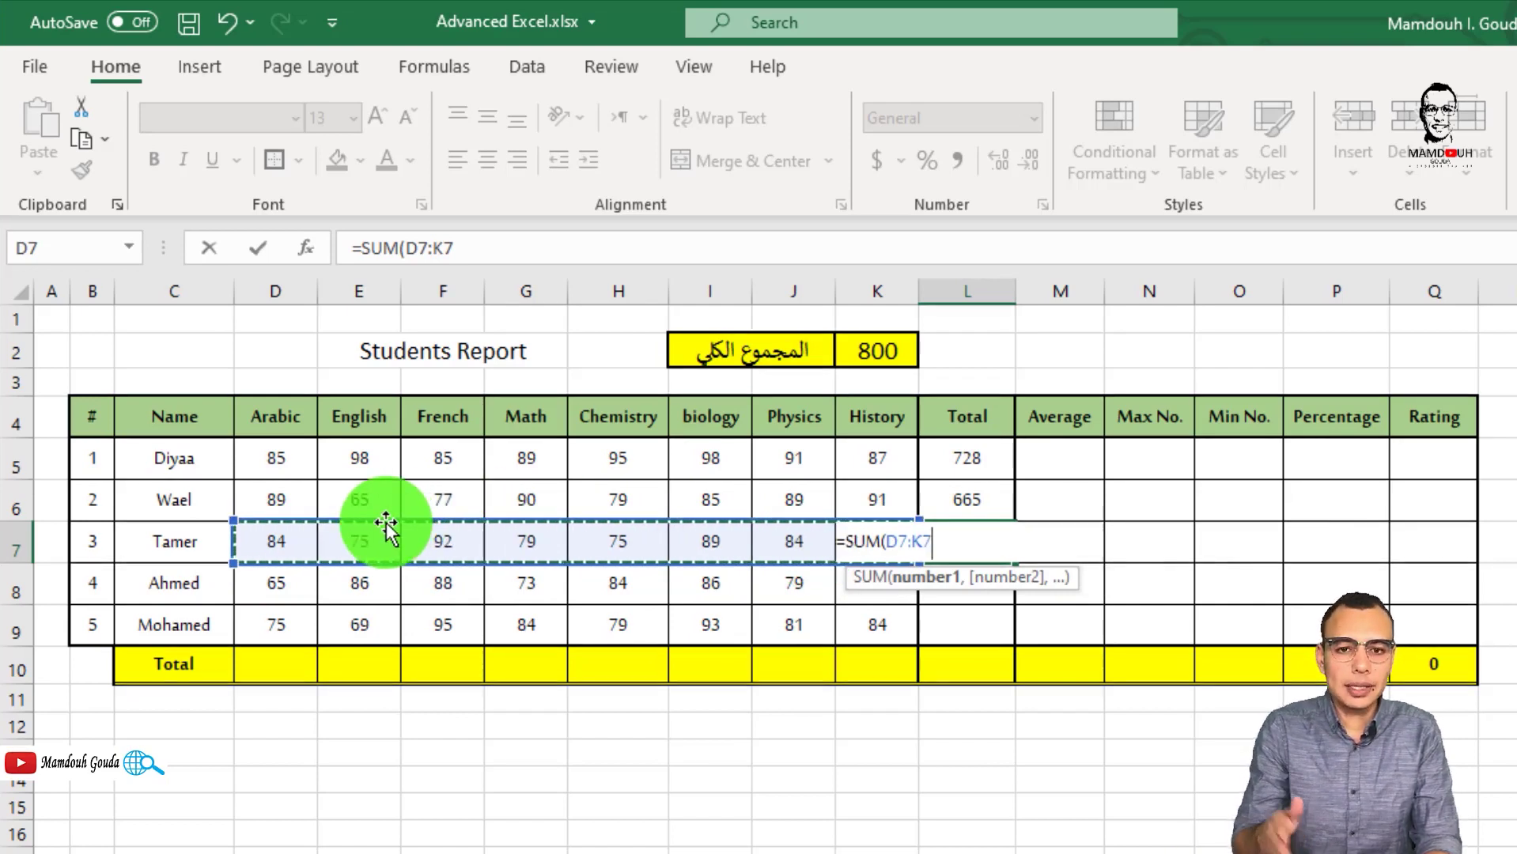
key(Return)
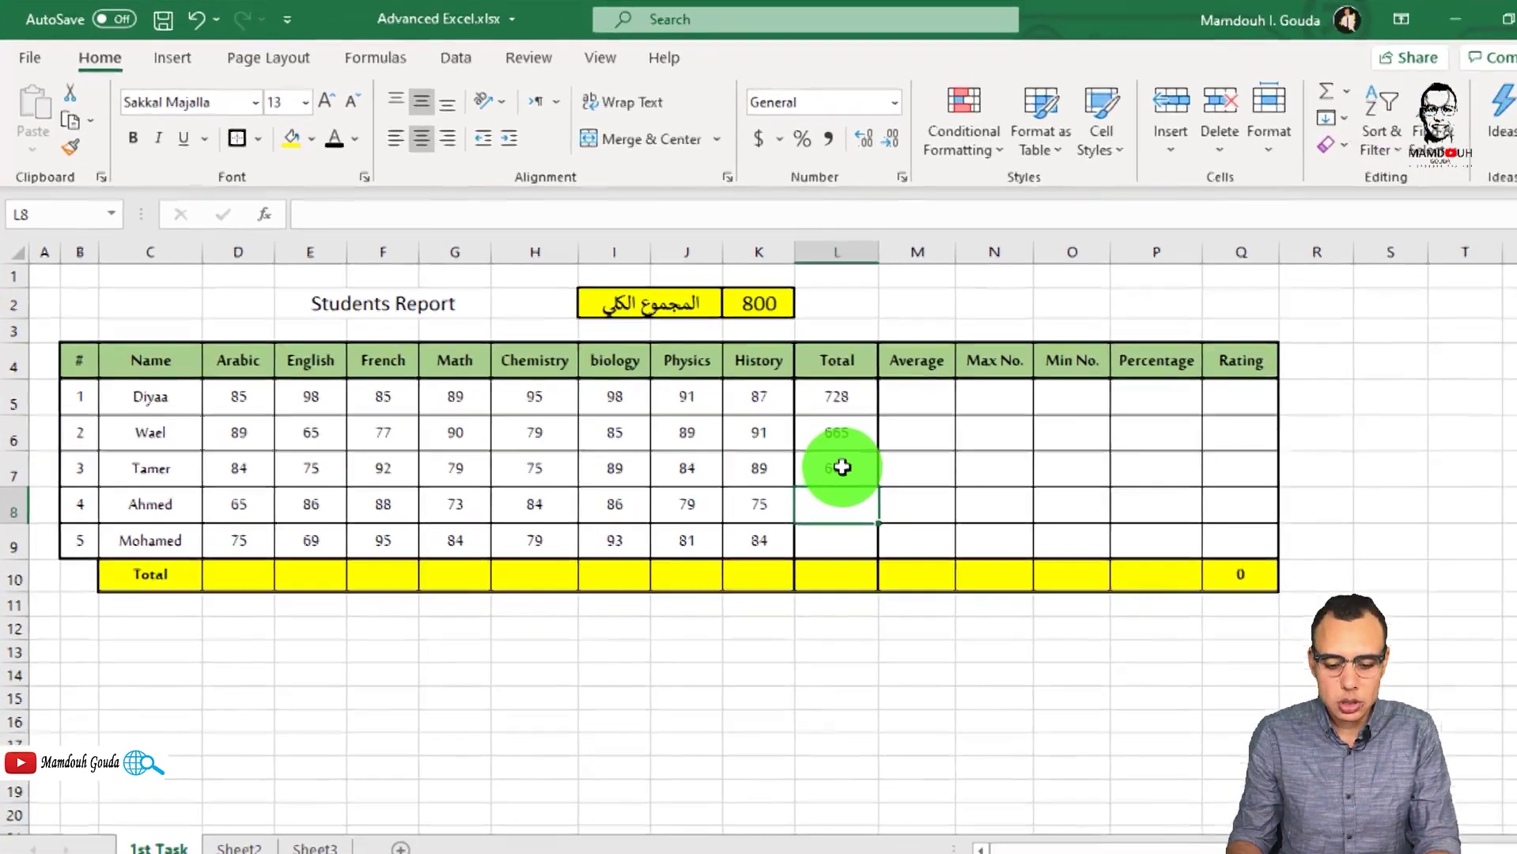
Step: Delete the three total formulas from L5:L7
drag(973, 541, 966, 459)
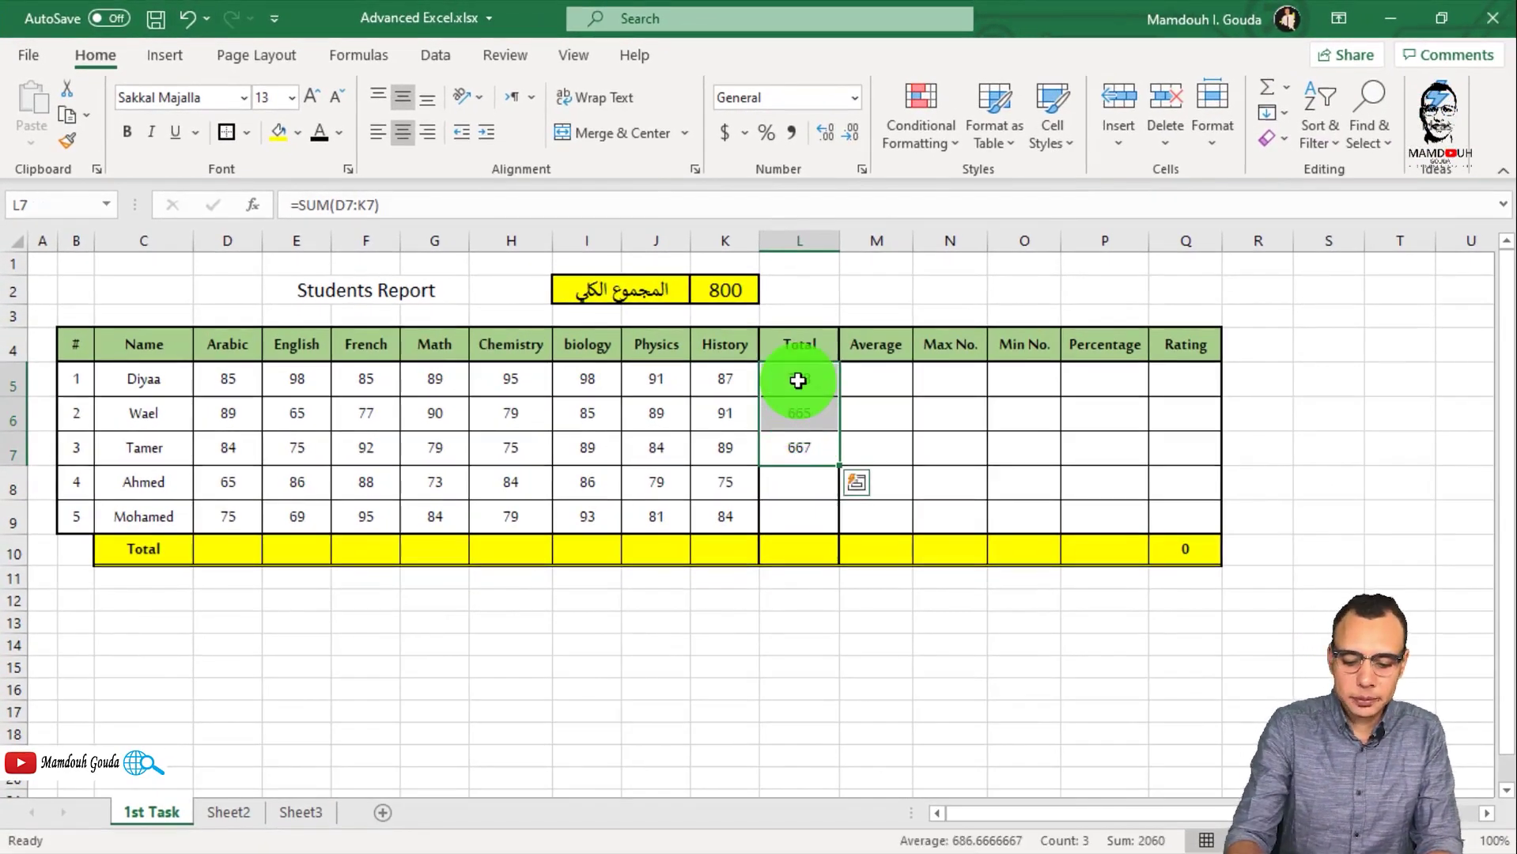
key(Delete)
Step: Insert an AutoSum total in L5 that adds the first student's marks in D5:K5
click(776, 378)
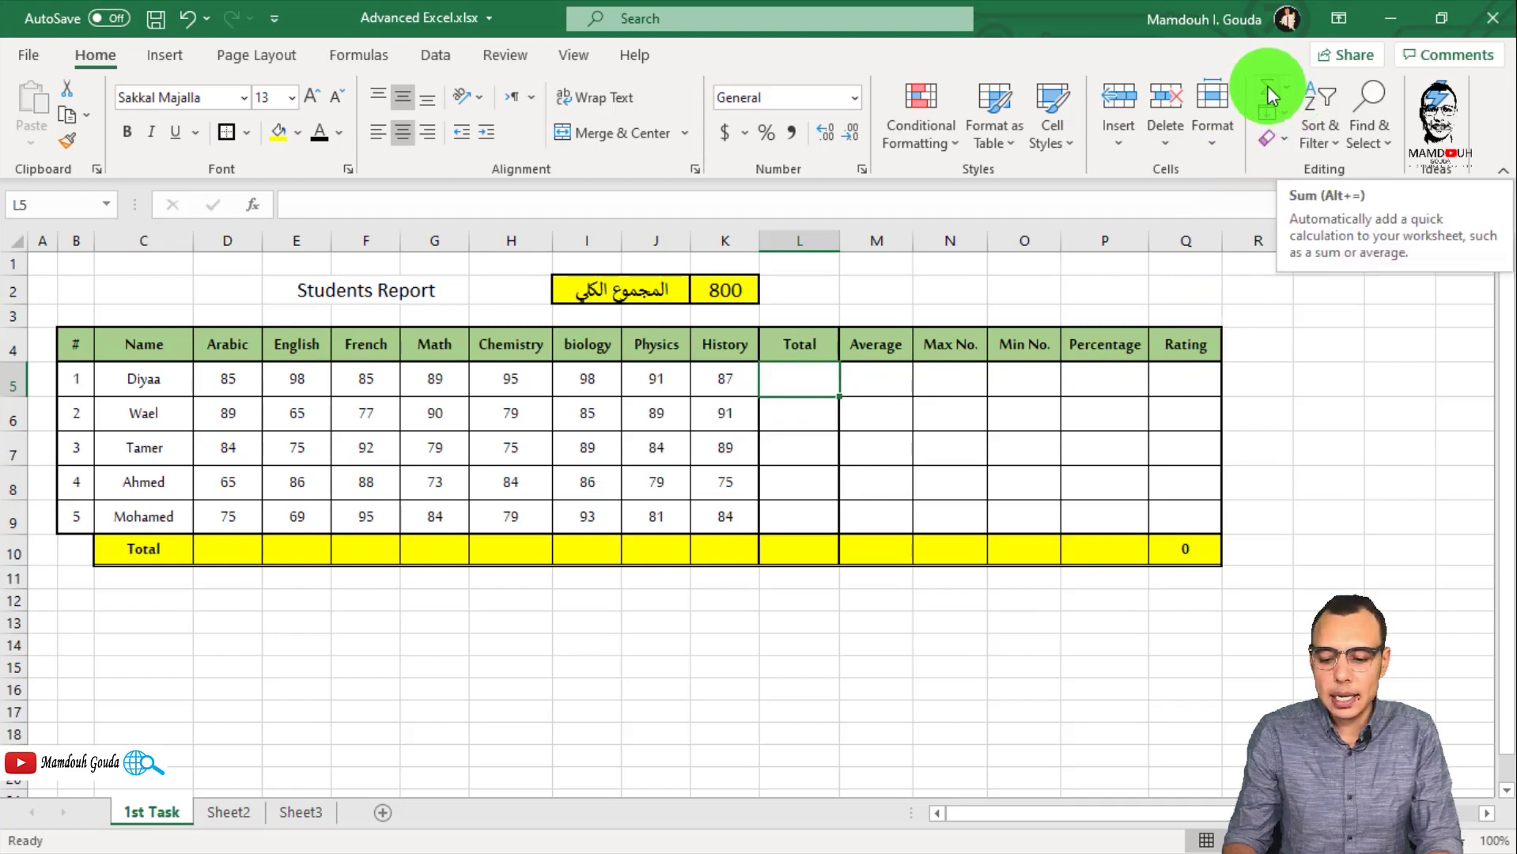
click(1291, 86)
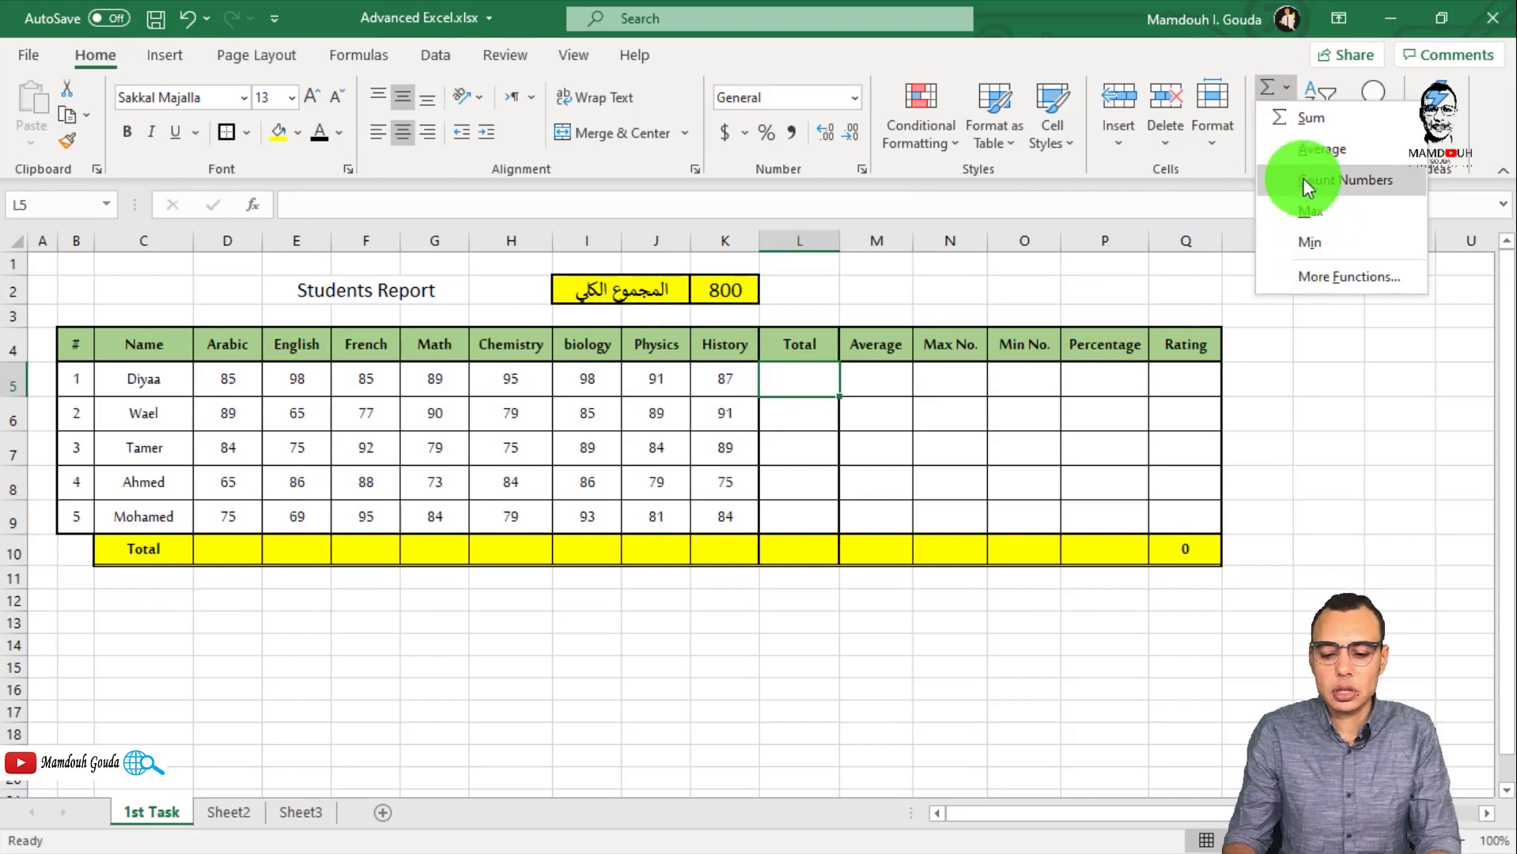
click(1312, 124)
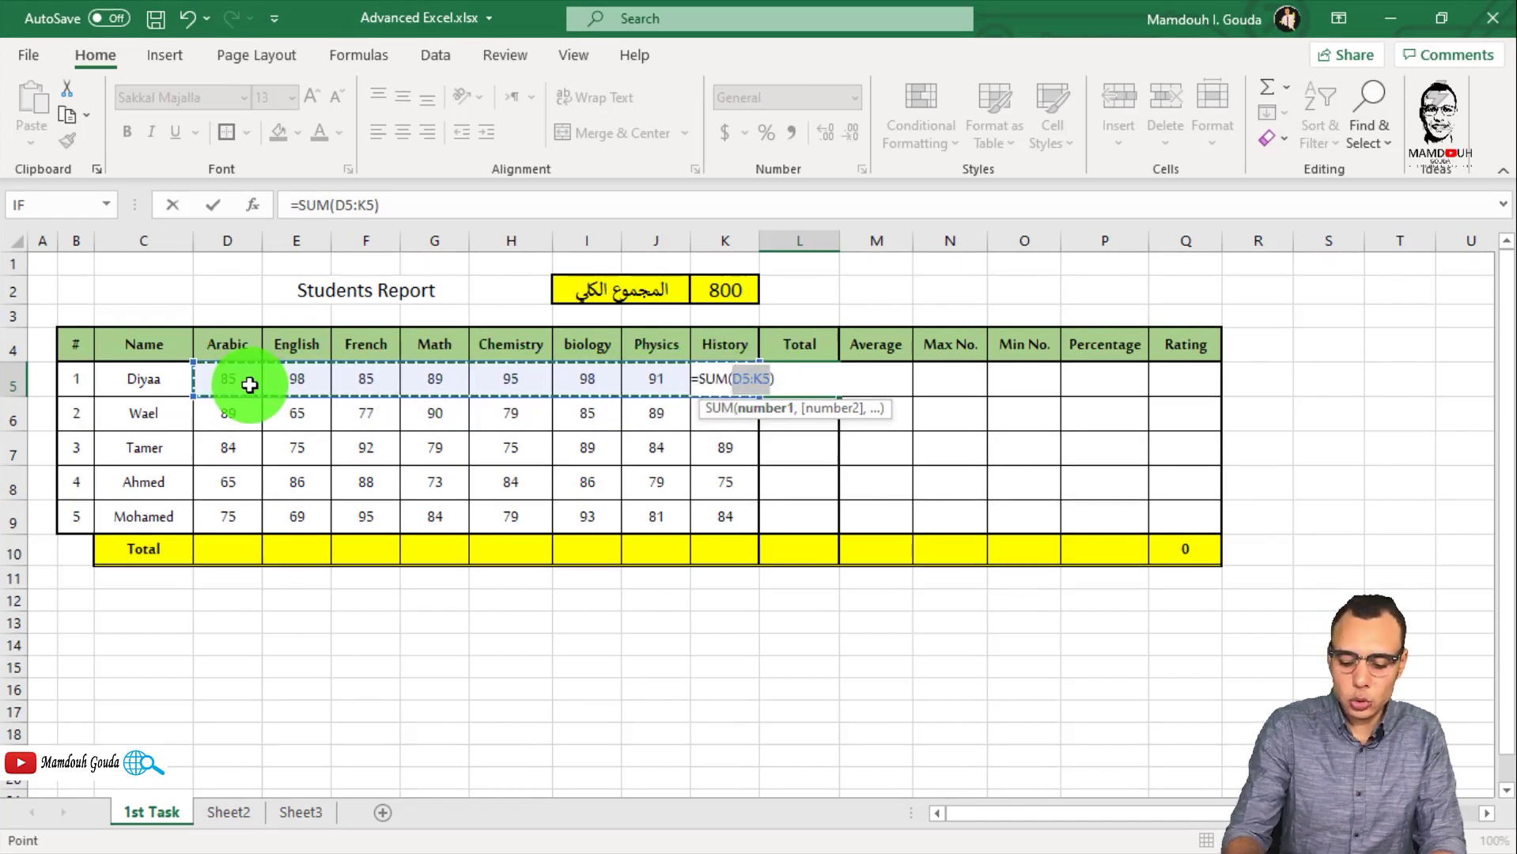
key(Return)
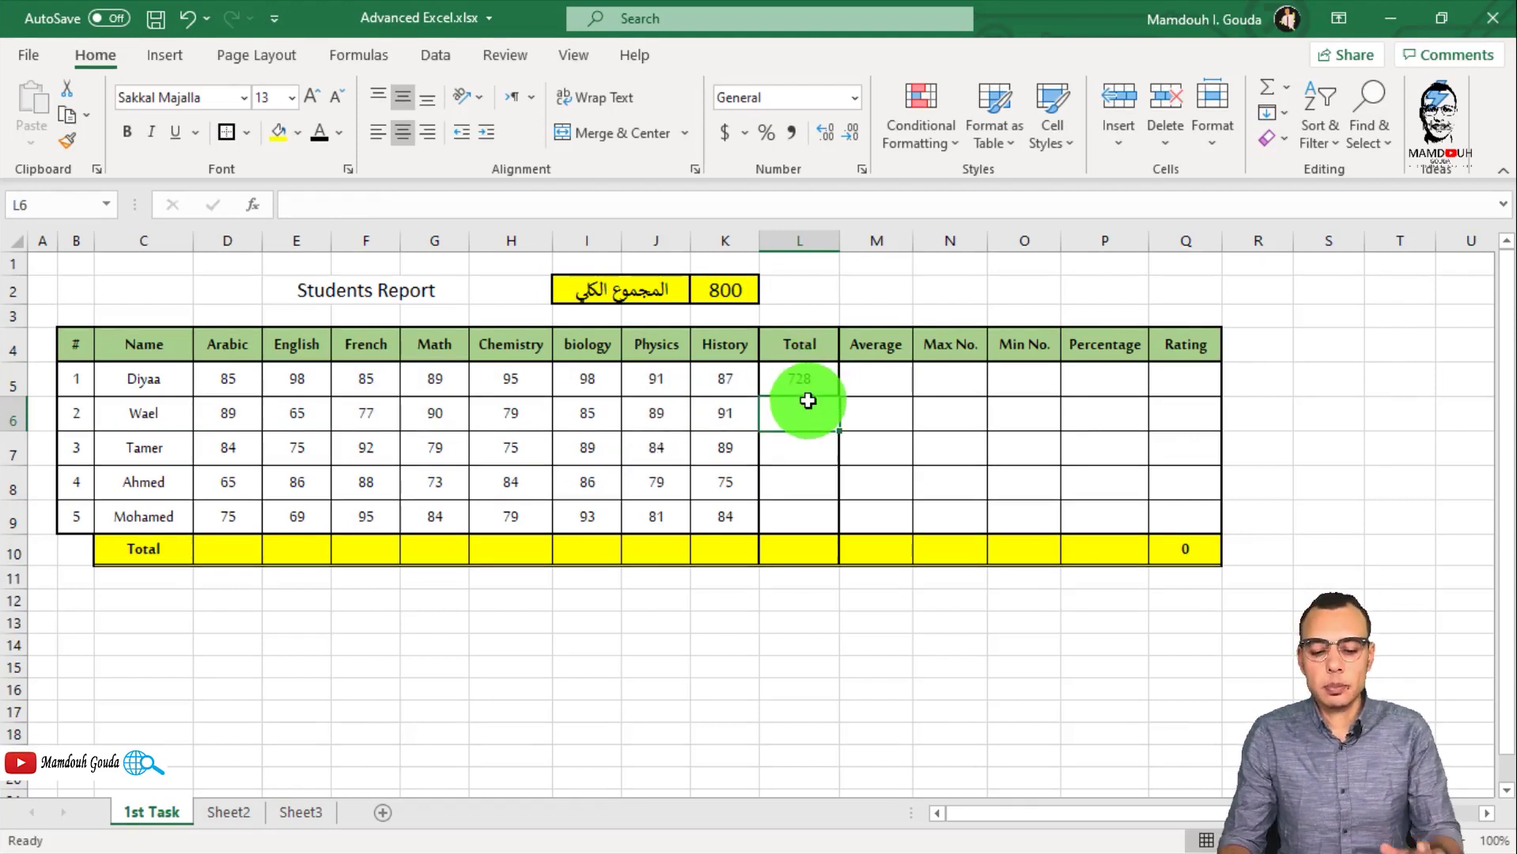
click(800, 444)
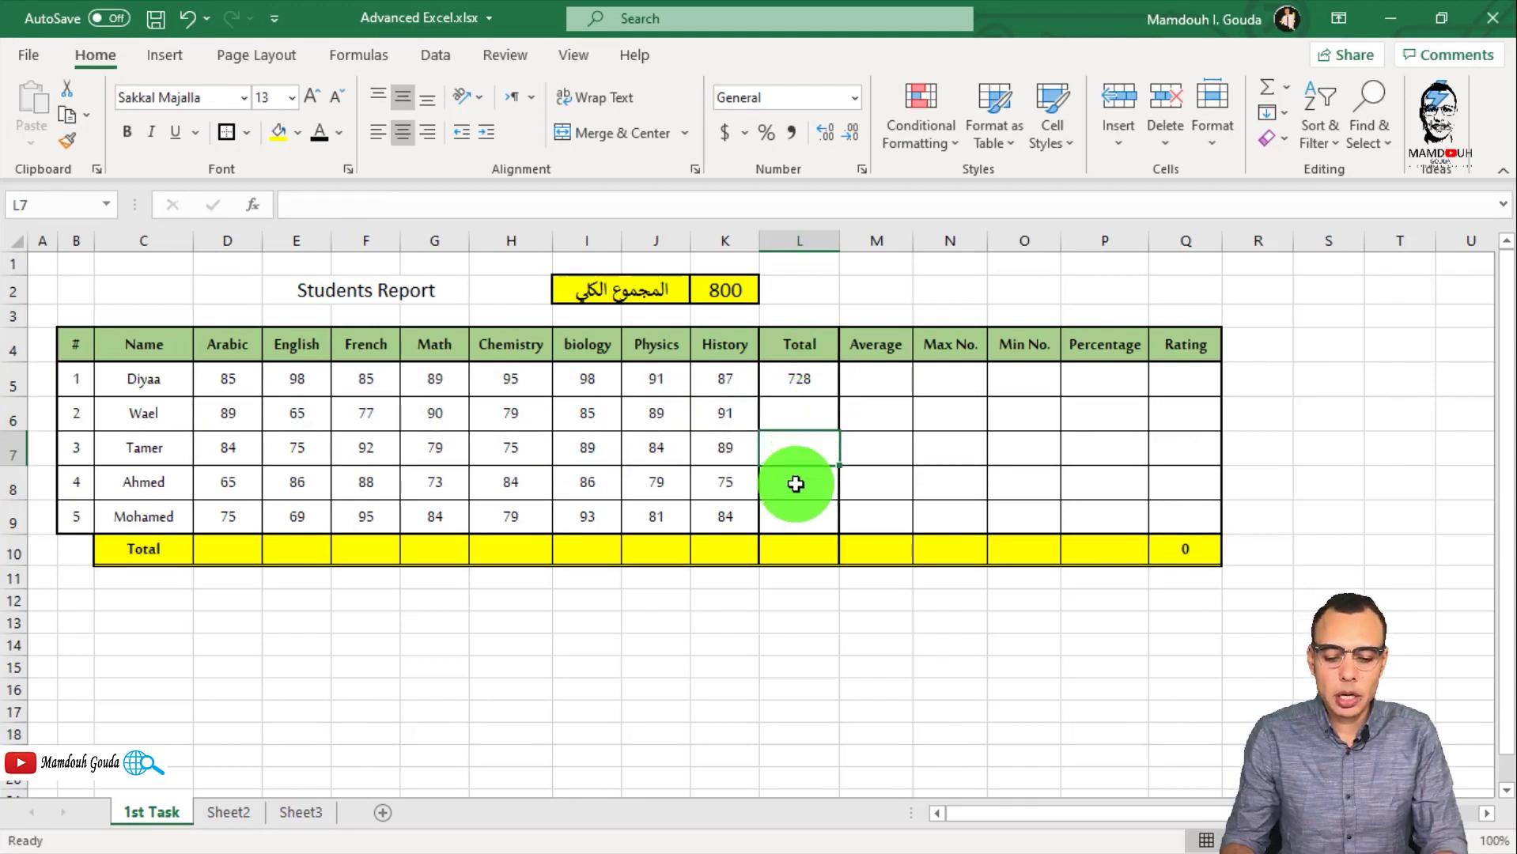
click(796, 482)
click(794, 515)
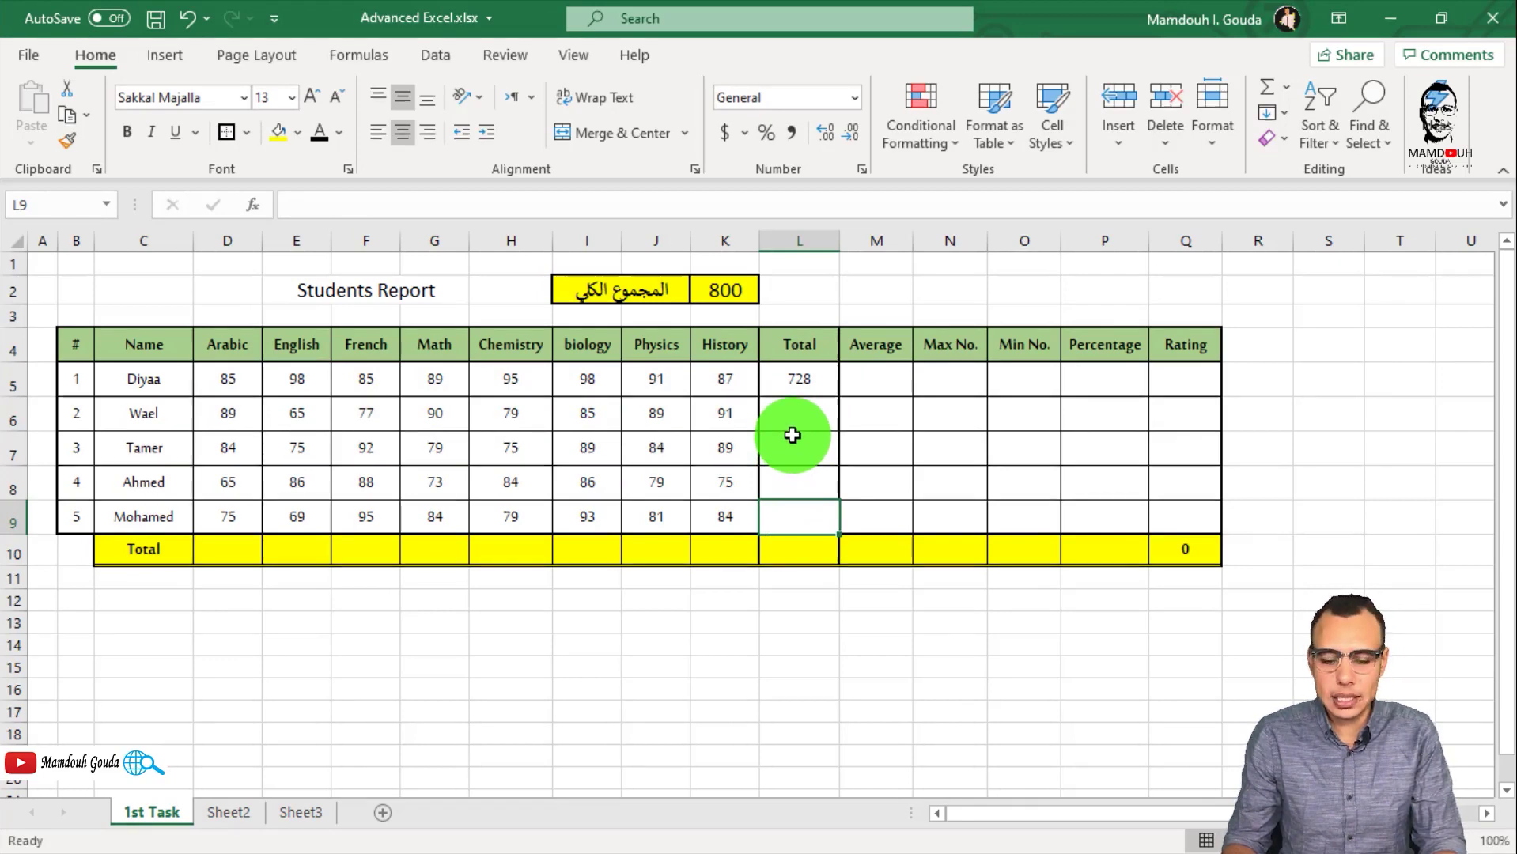
Step: Copy the SUM formula from L5 down through L9 with AutoFill and check the formulas in L9 and L5
click(807, 385)
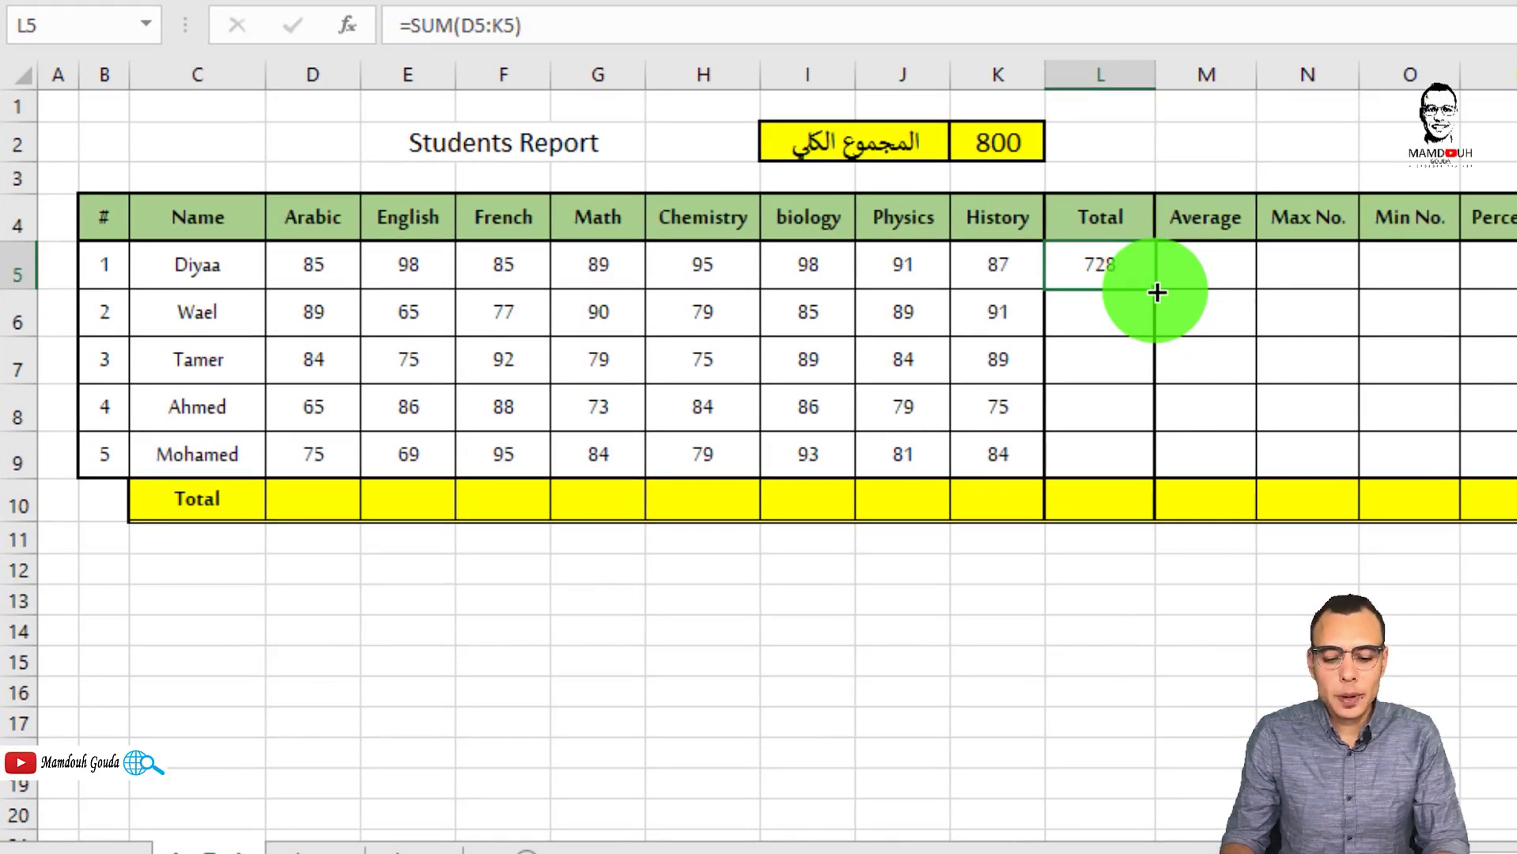
drag(1156, 293, 1155, 469)
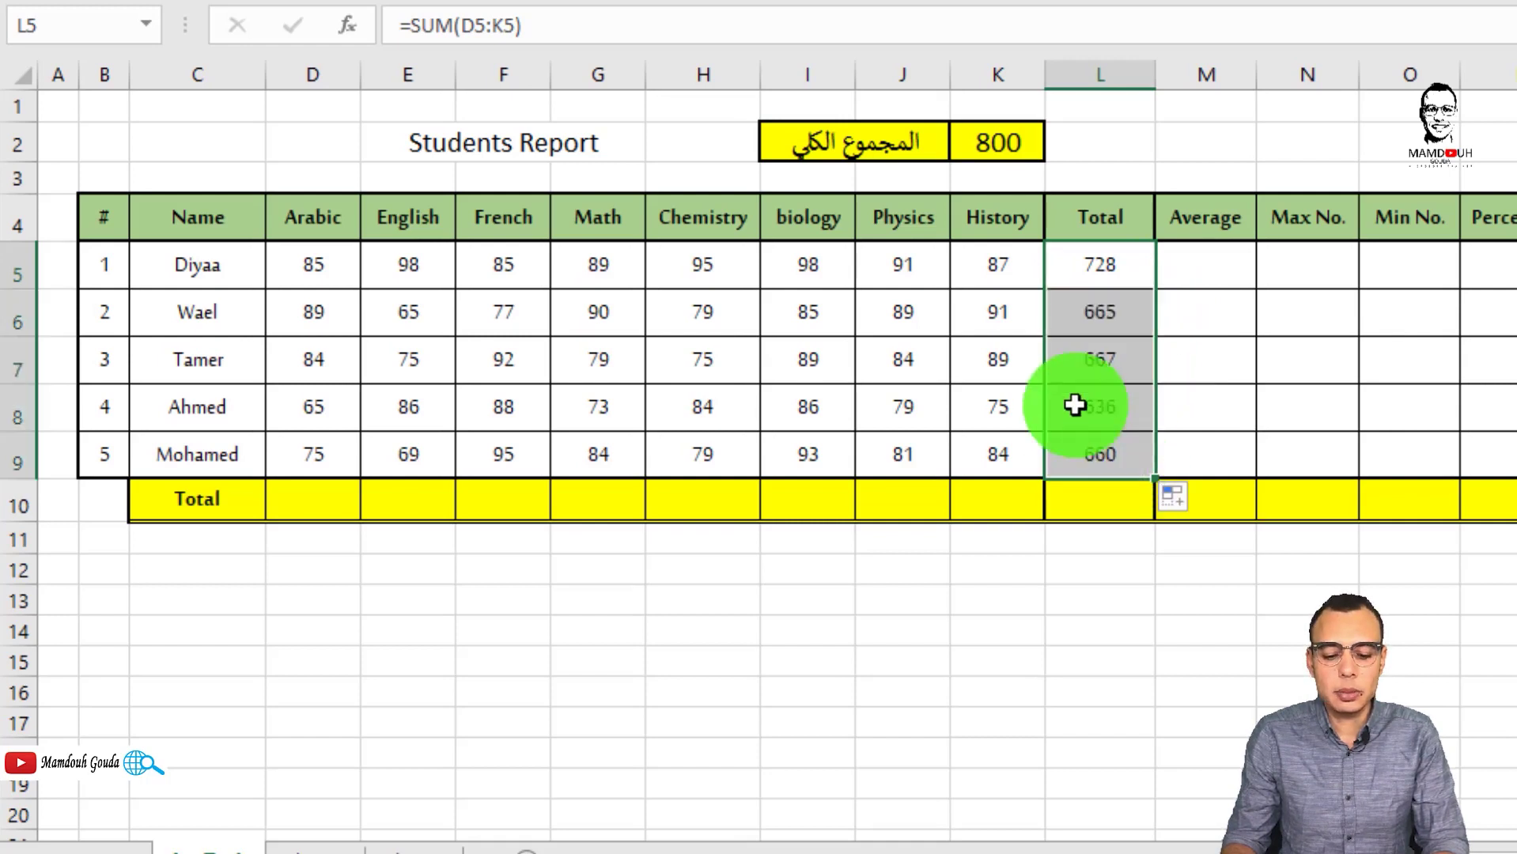
click(1096, 452)
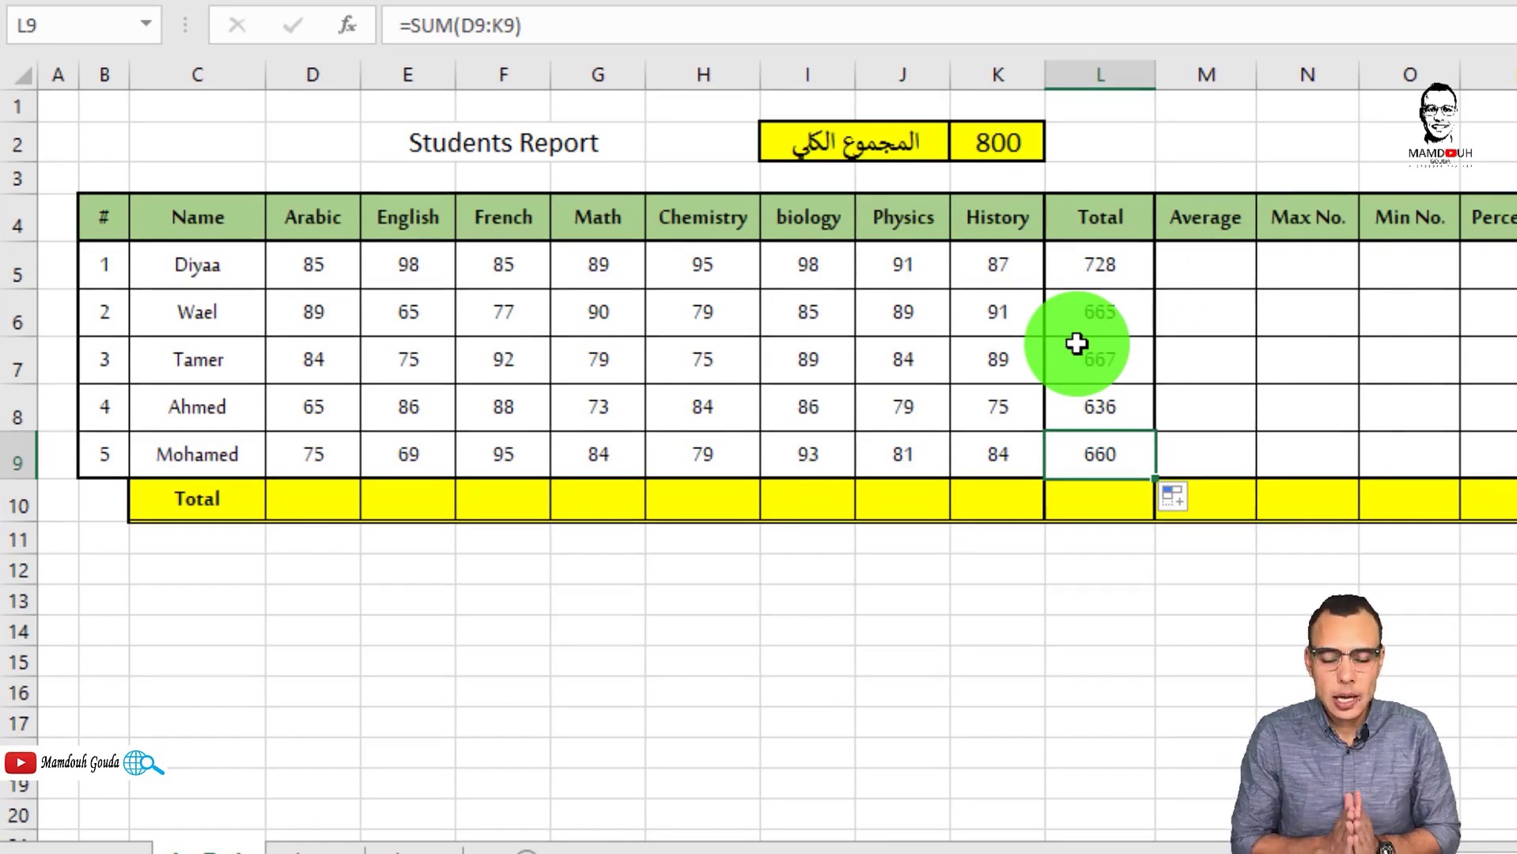
click(1111, 264)
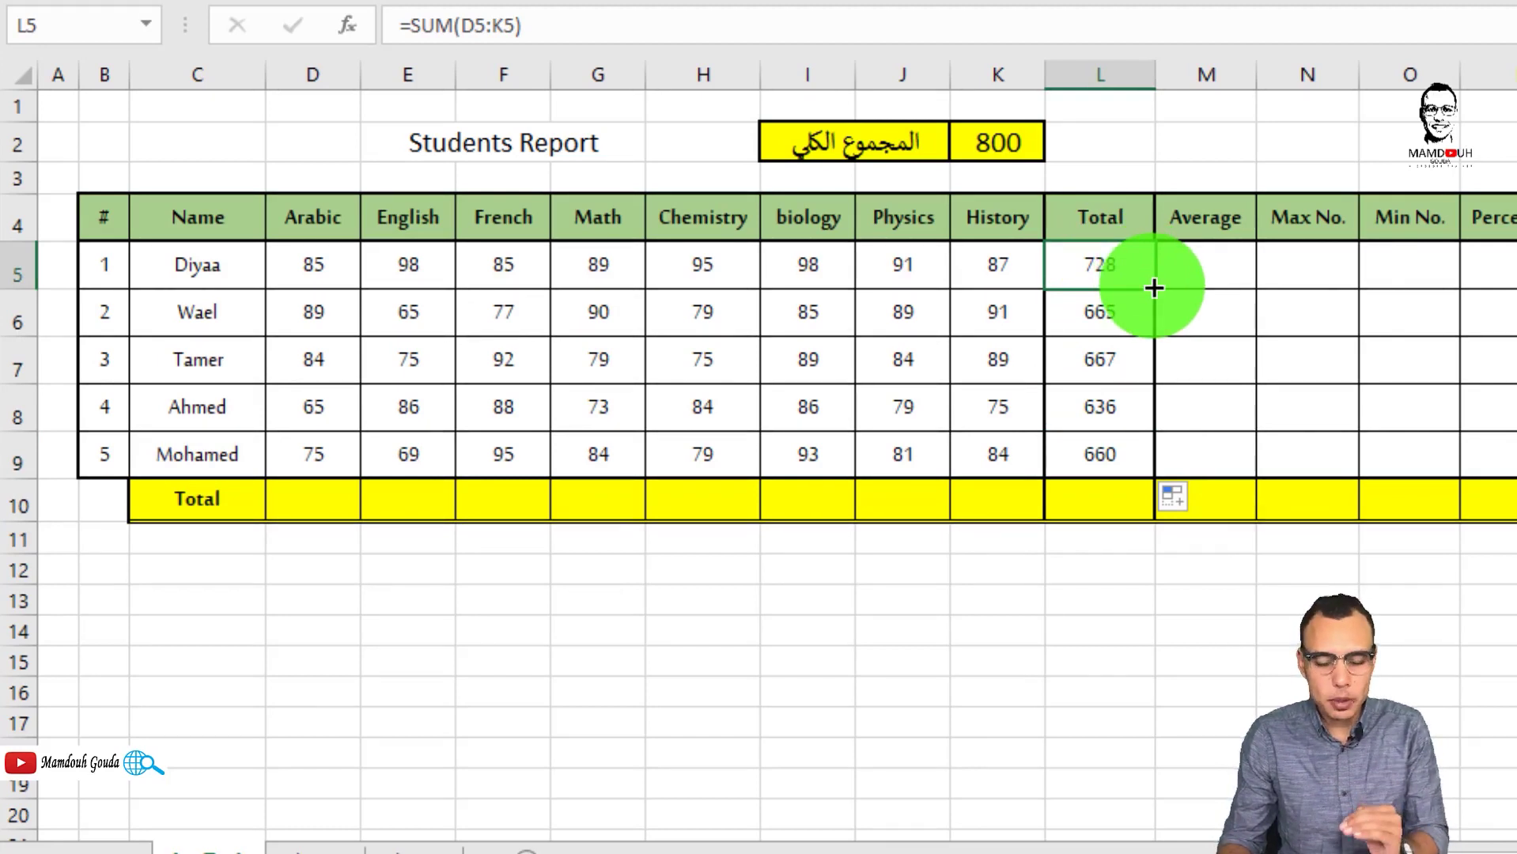
Step: Check the copied SUM formulas in the Total column from L5 to L9 against each student's row of marks
click(1100, 317)
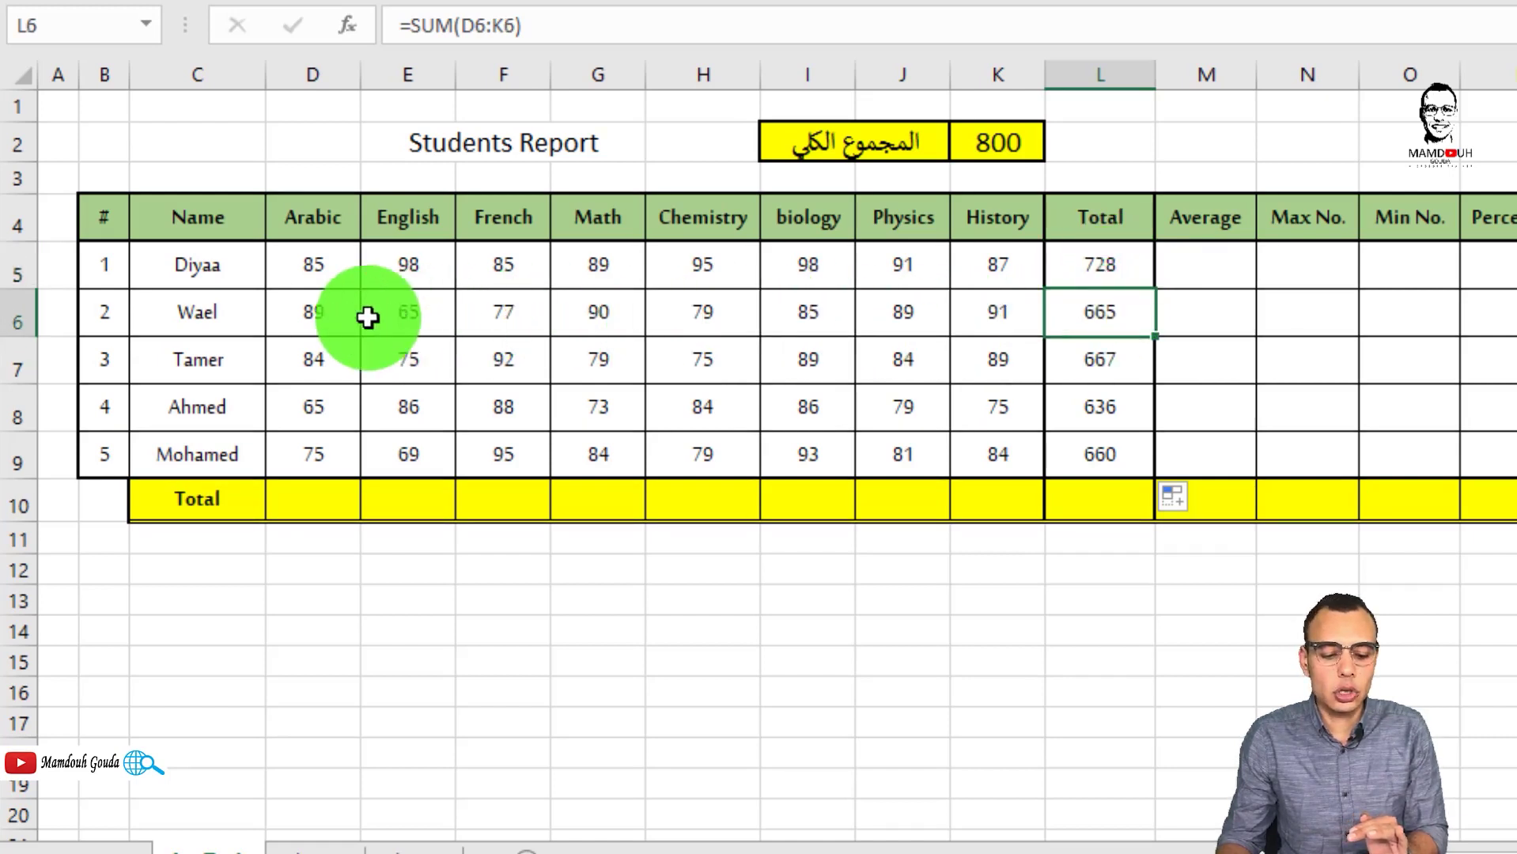
click(1106, 364)
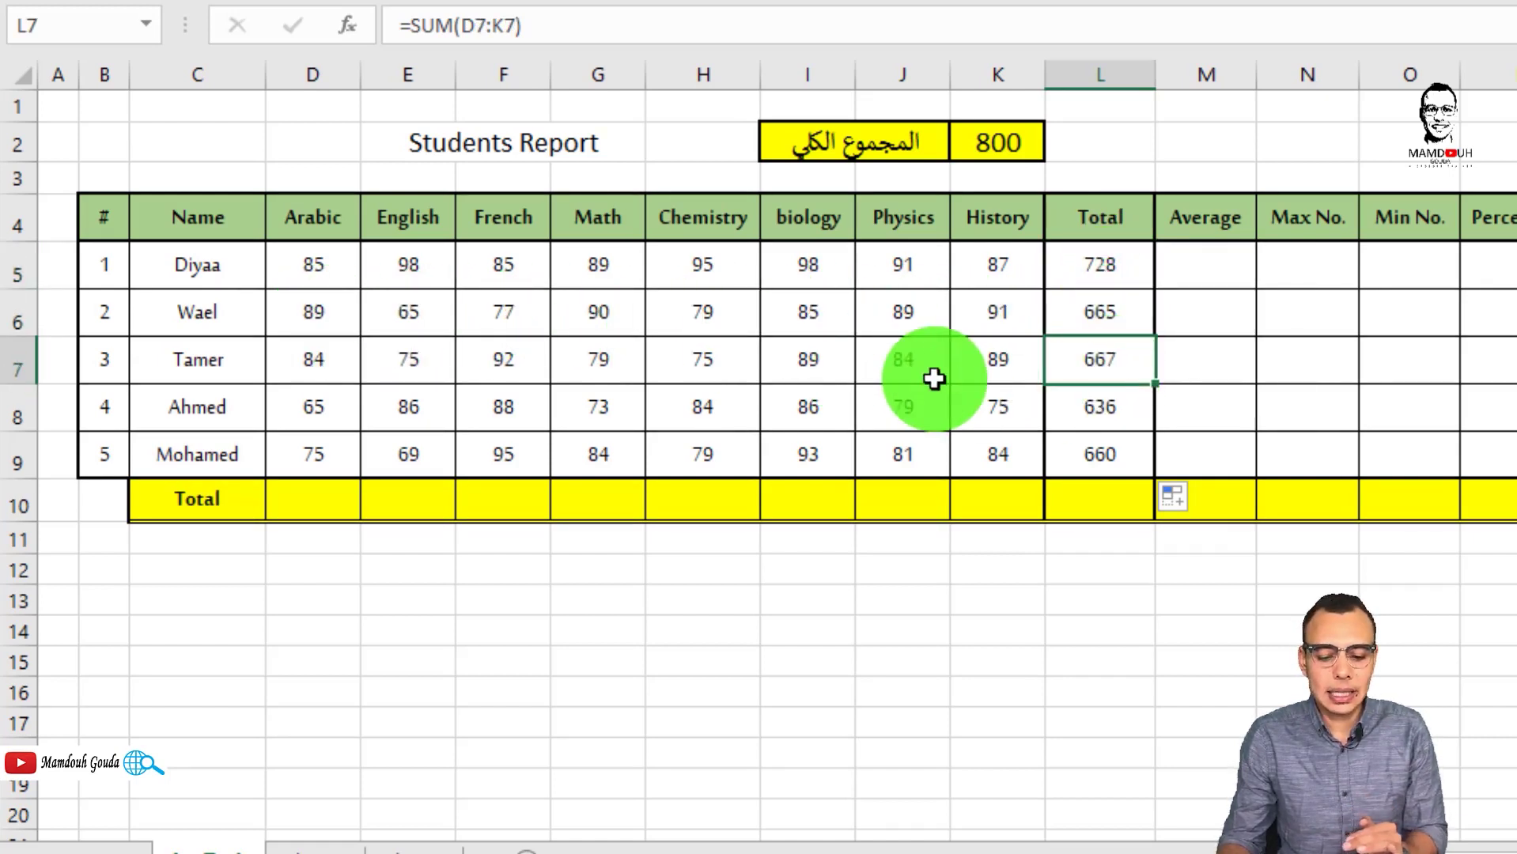
click(1085, 419)
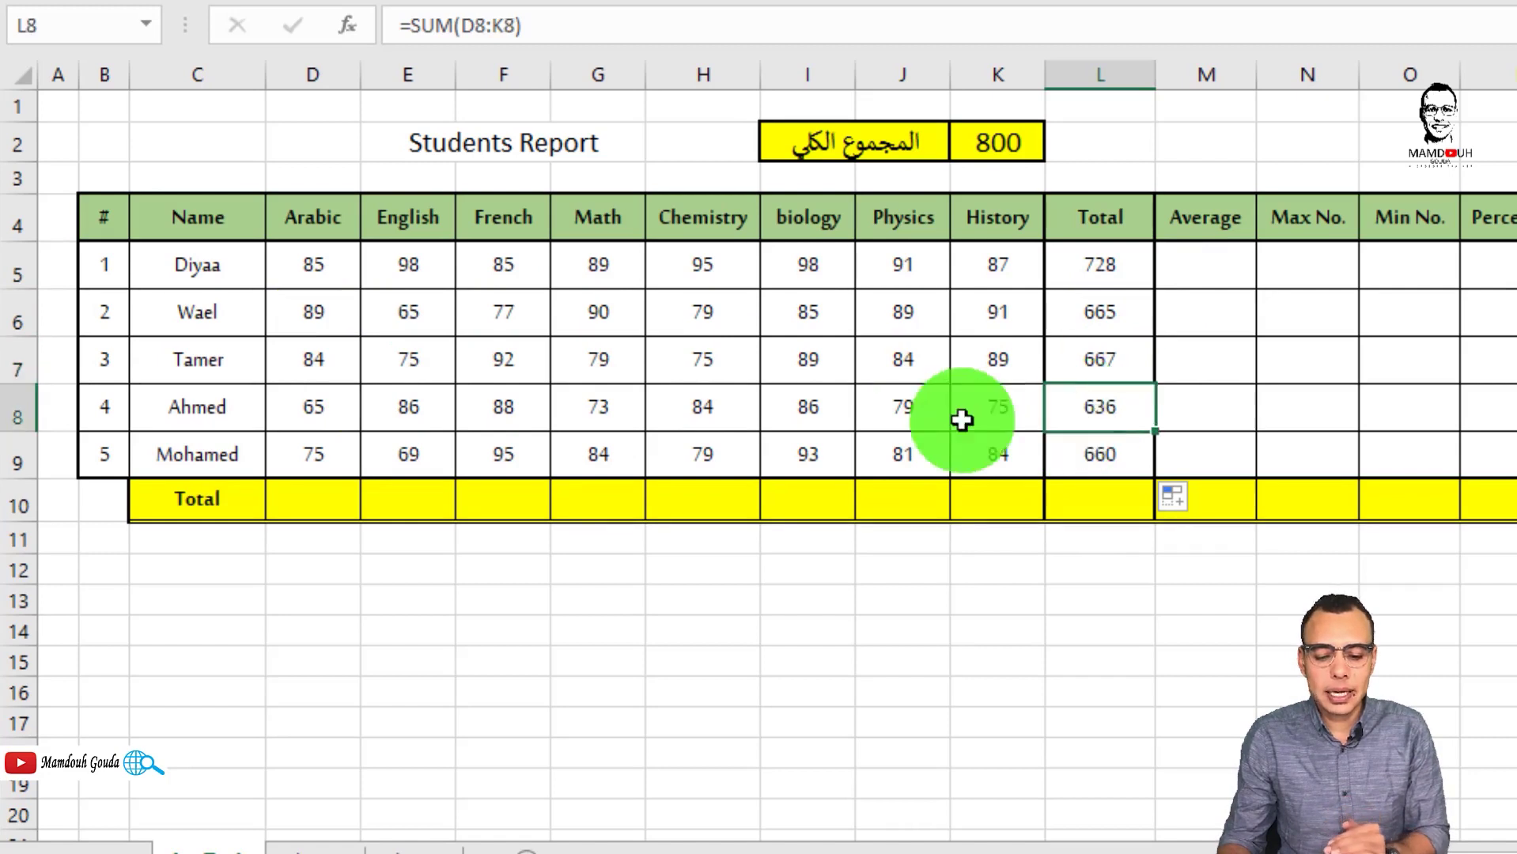
click(316, 407)
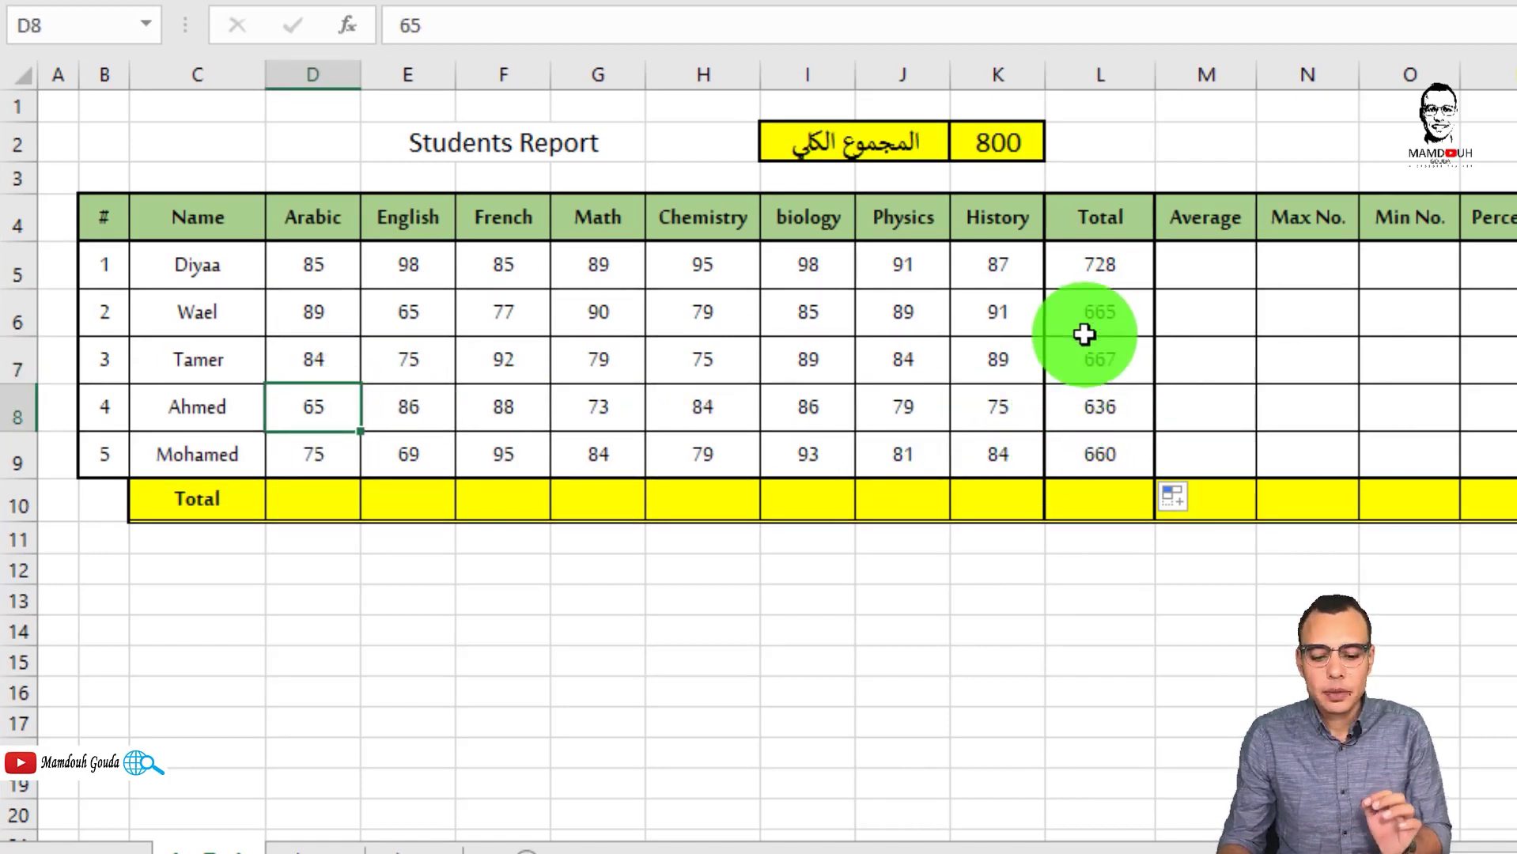
click(1085, 266)
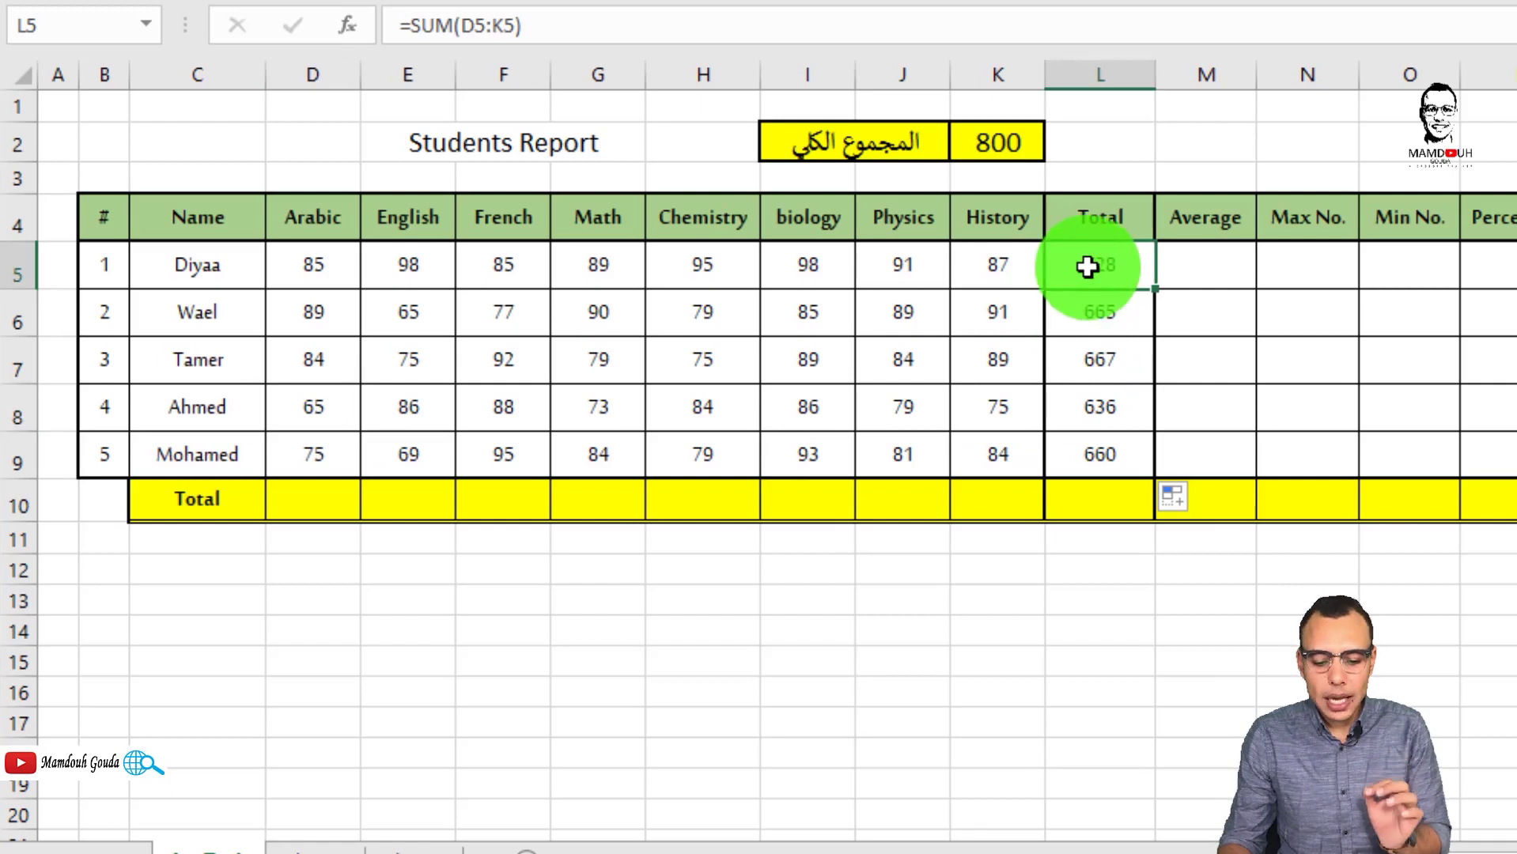
click(1123, 451)
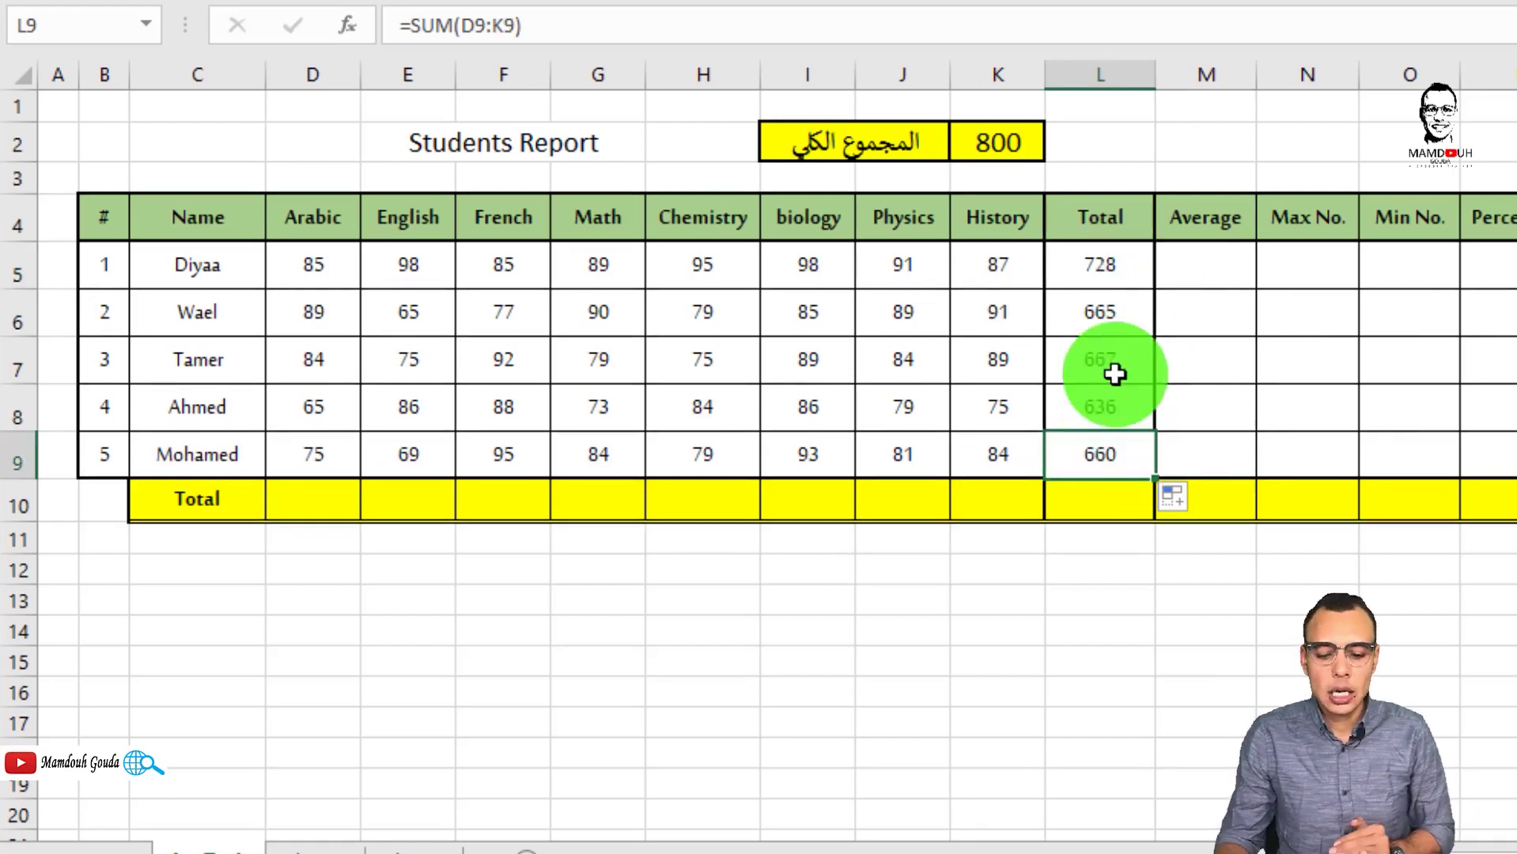
scroll(1093, 696, down, 6)
scroll(1091, 736, down, 6)
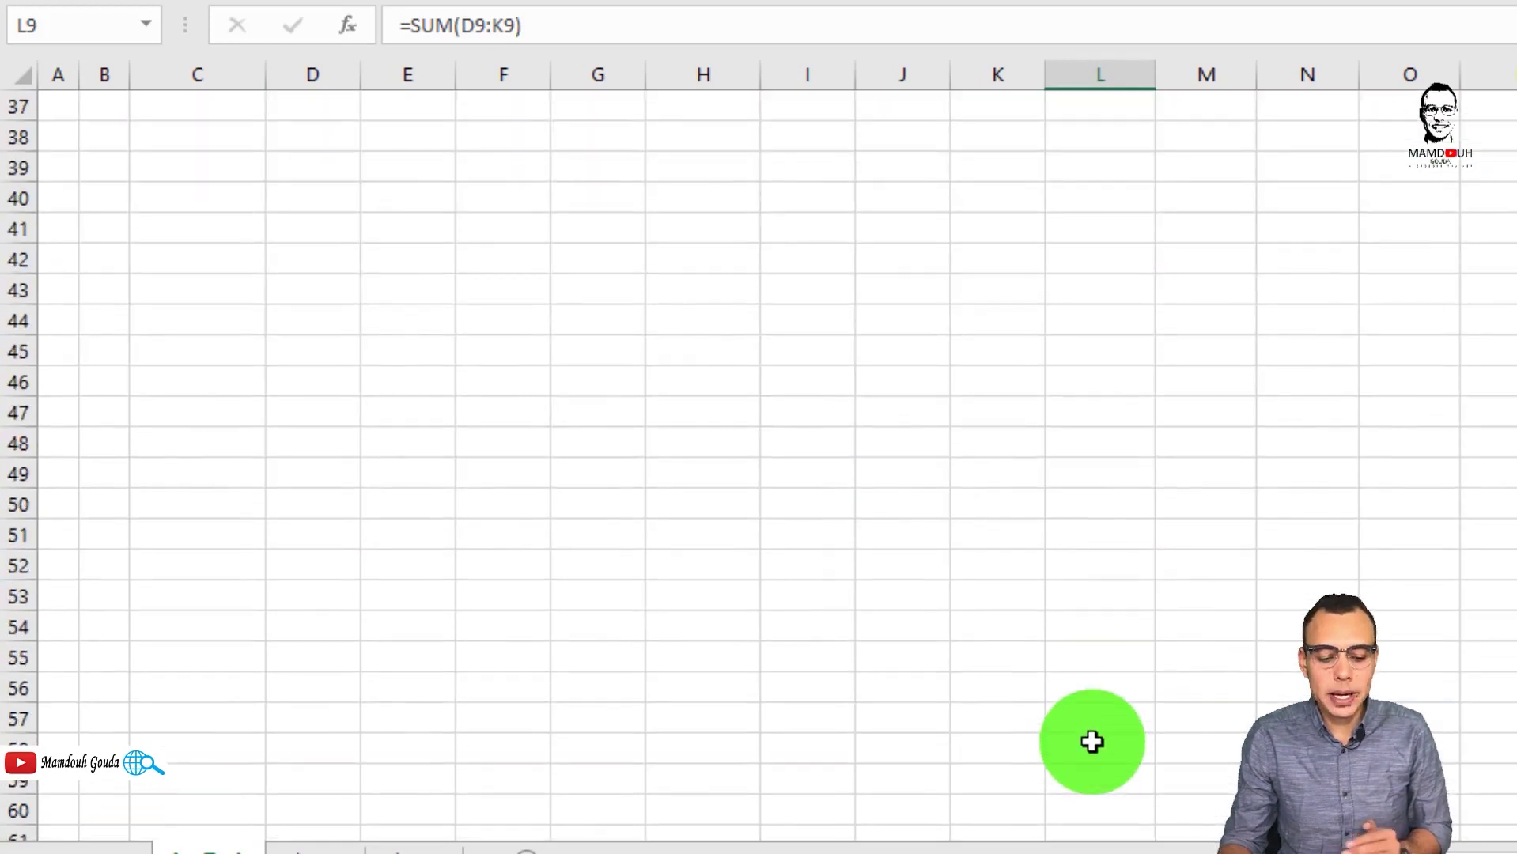
scroll(1092, 739, up, 12)
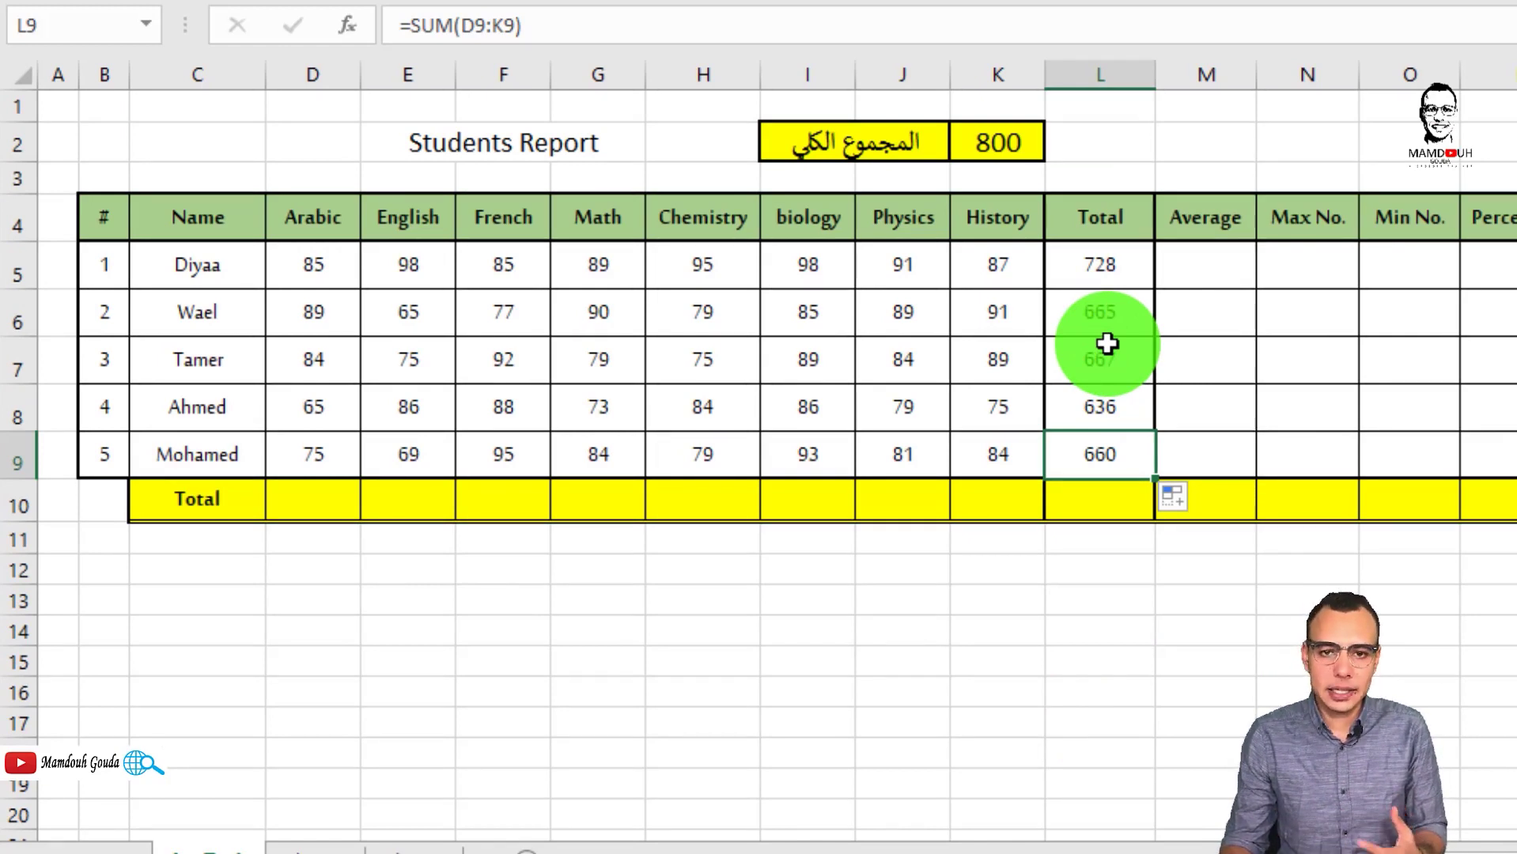
click(1111, 254)
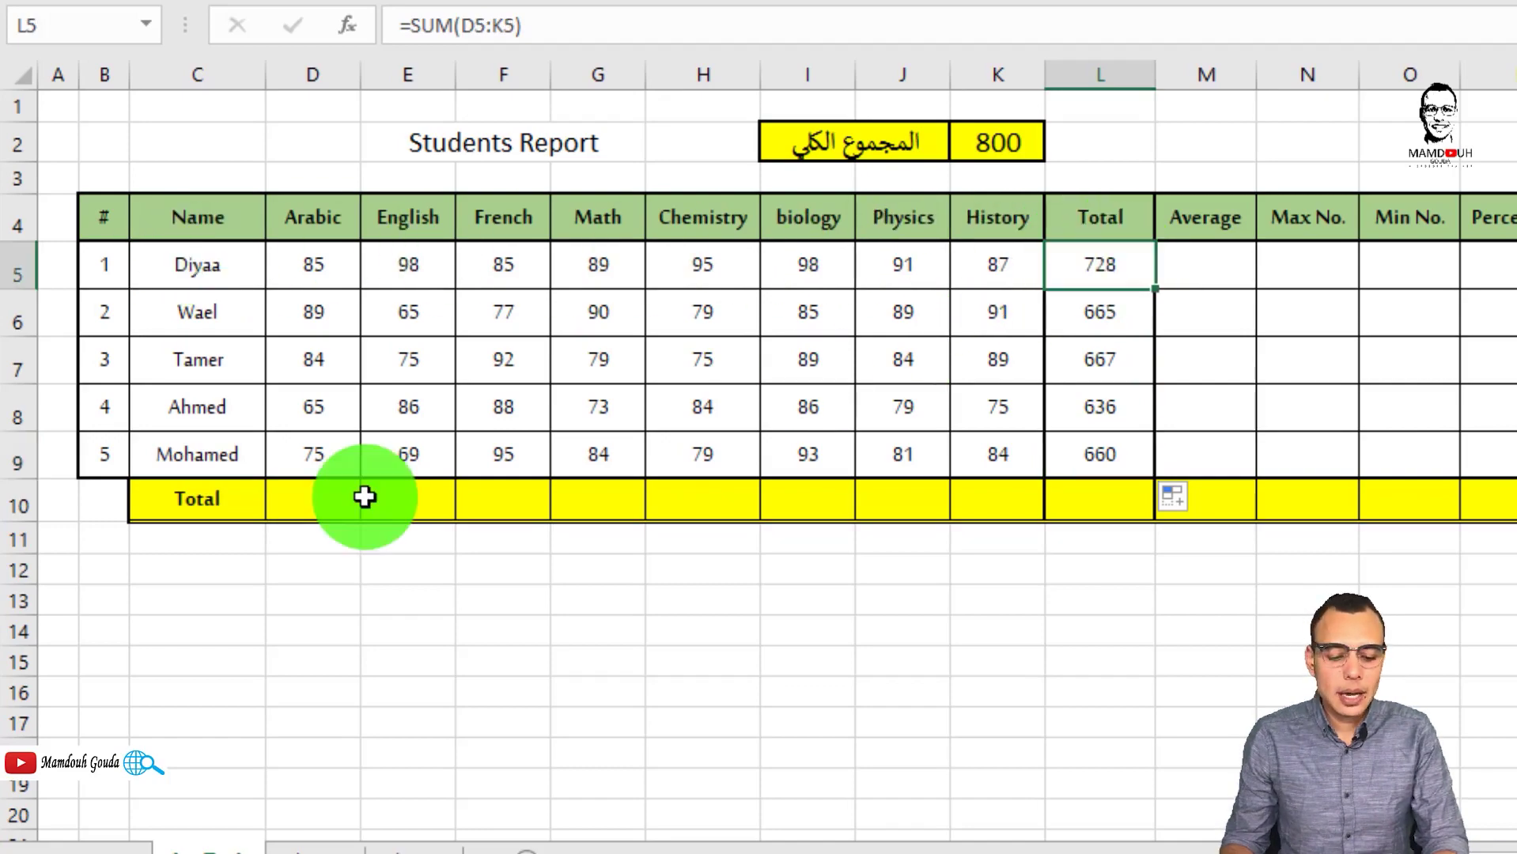
Step: Insert an AutoSum total in D10 that adds the Arabic marks in D5:D9
click(307, 494)
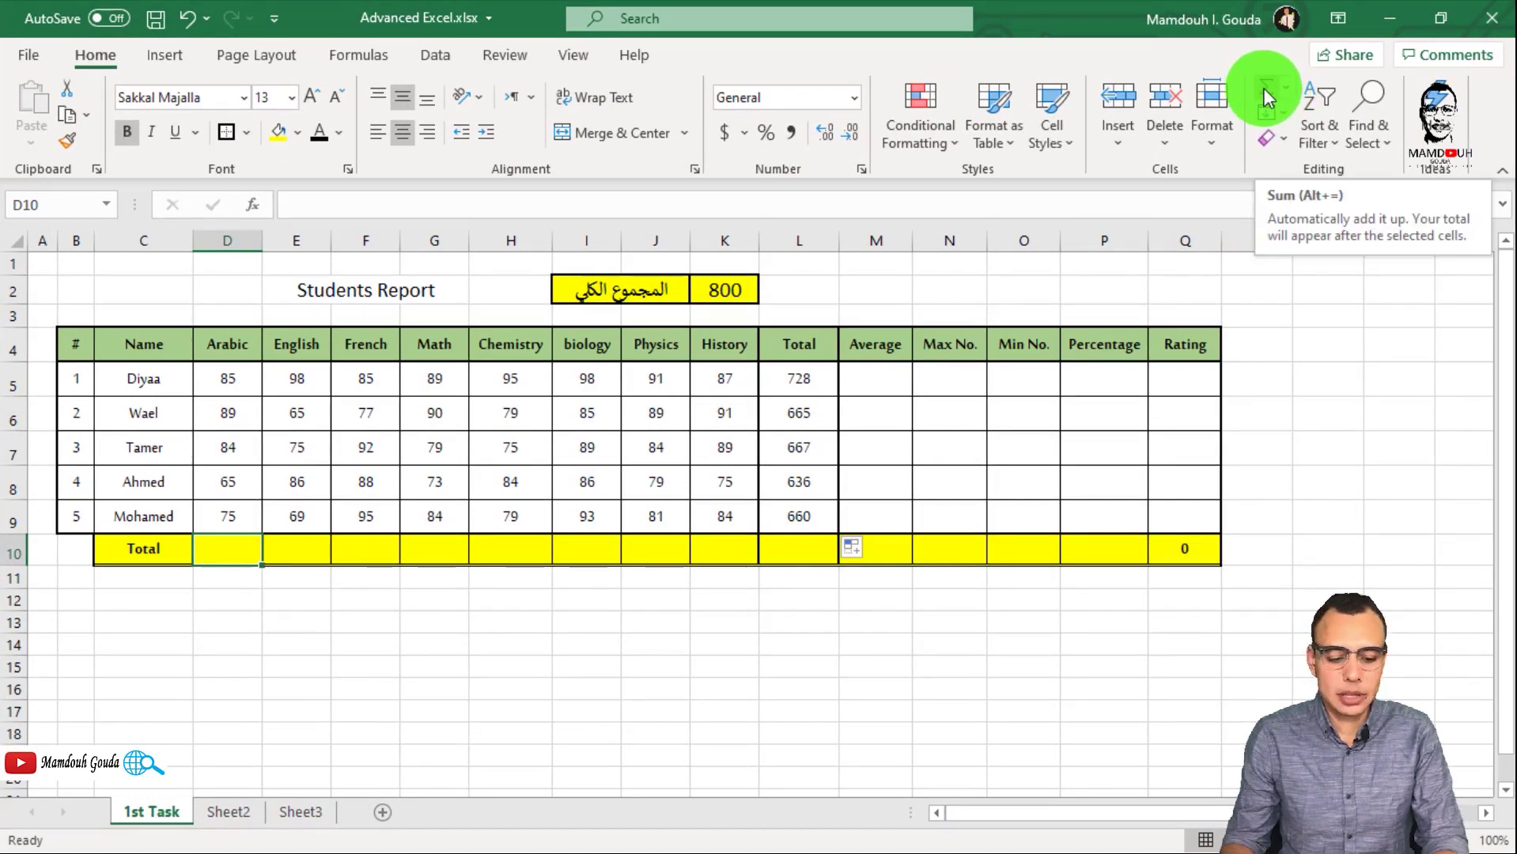
click(1263, 88)
key(Return)
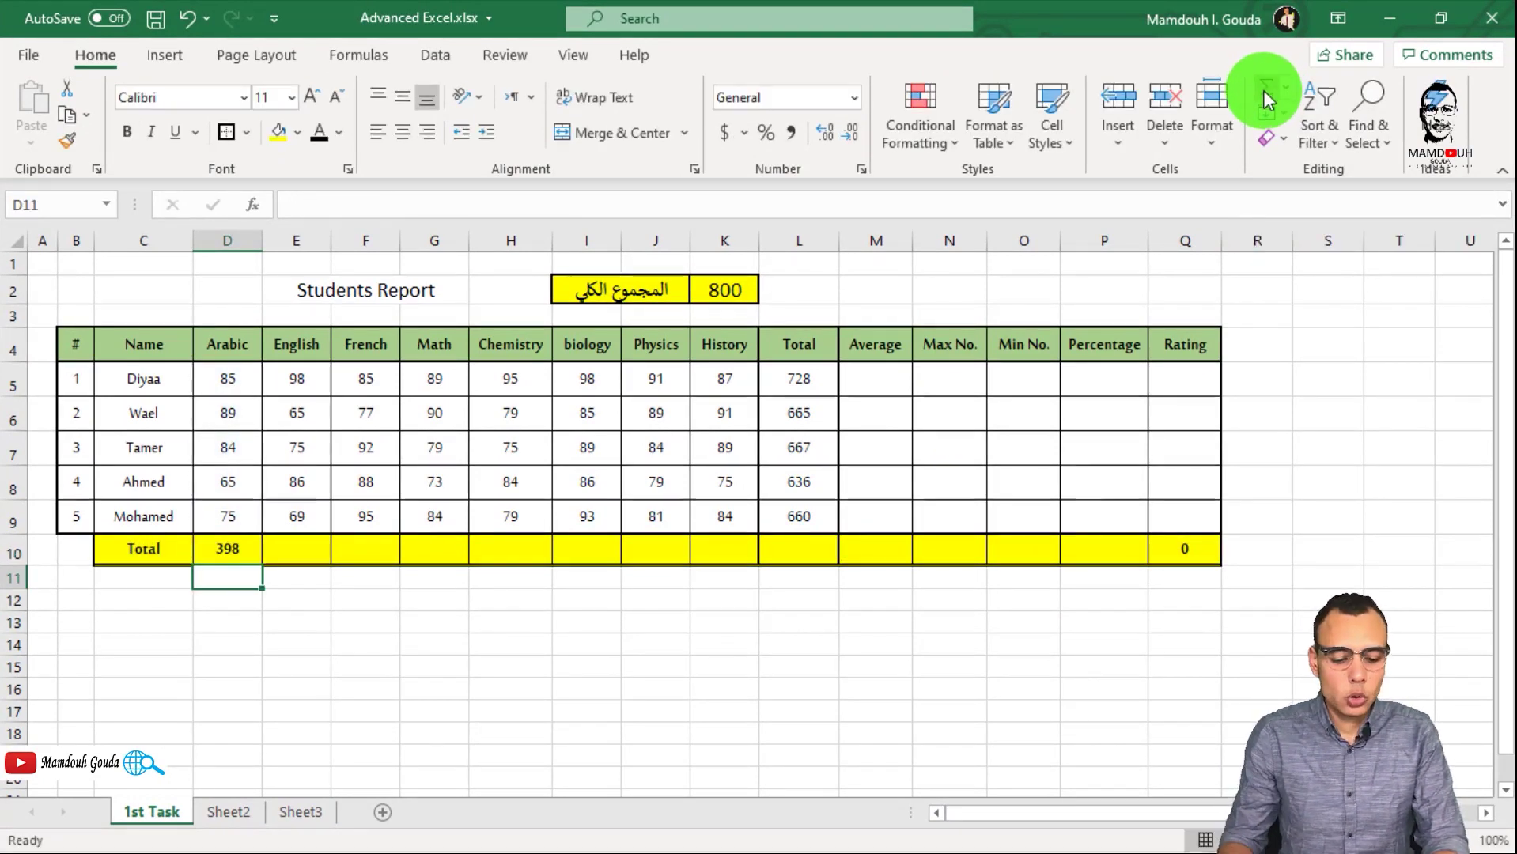
Step: Copy the Arabic total across through K10 with AutoFill and check the History total against the sum of K5:K9
click(219, 556)
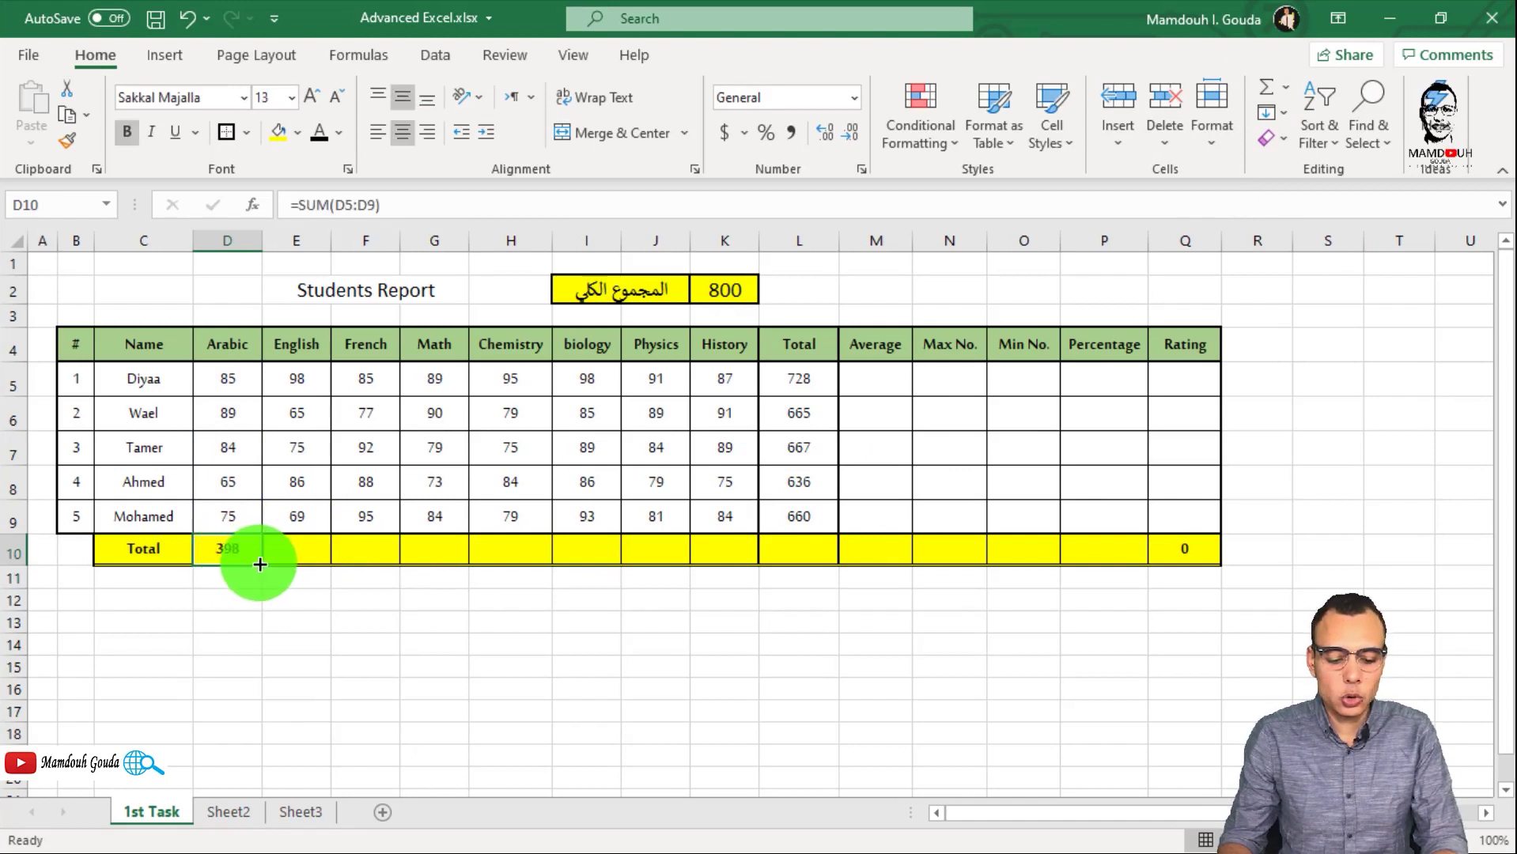
drag(260, 564, 742, 553)
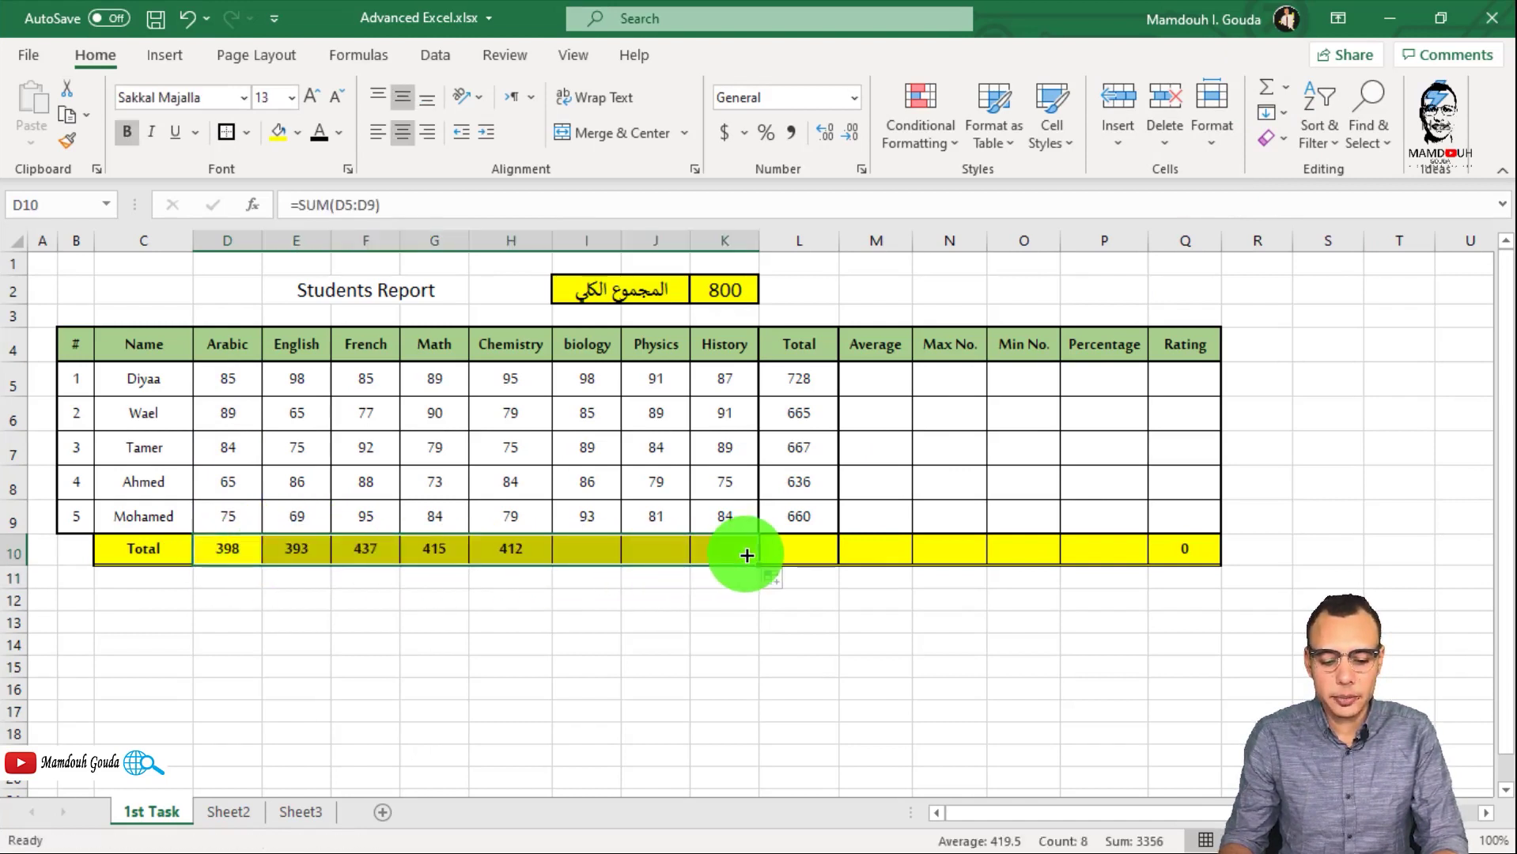
click(723, 599)
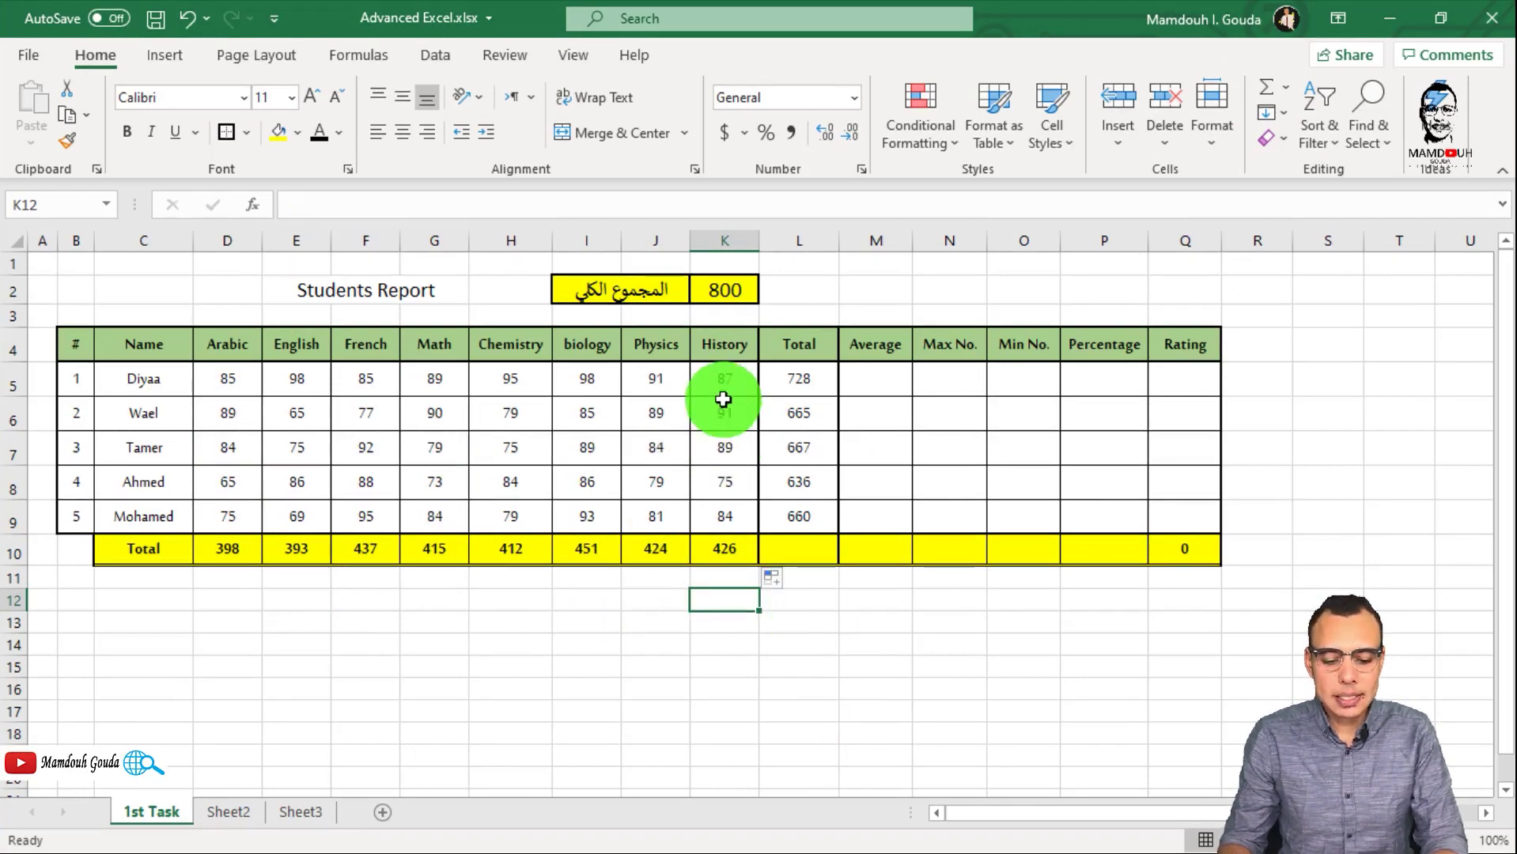
drag(721, 376, 727, 514)
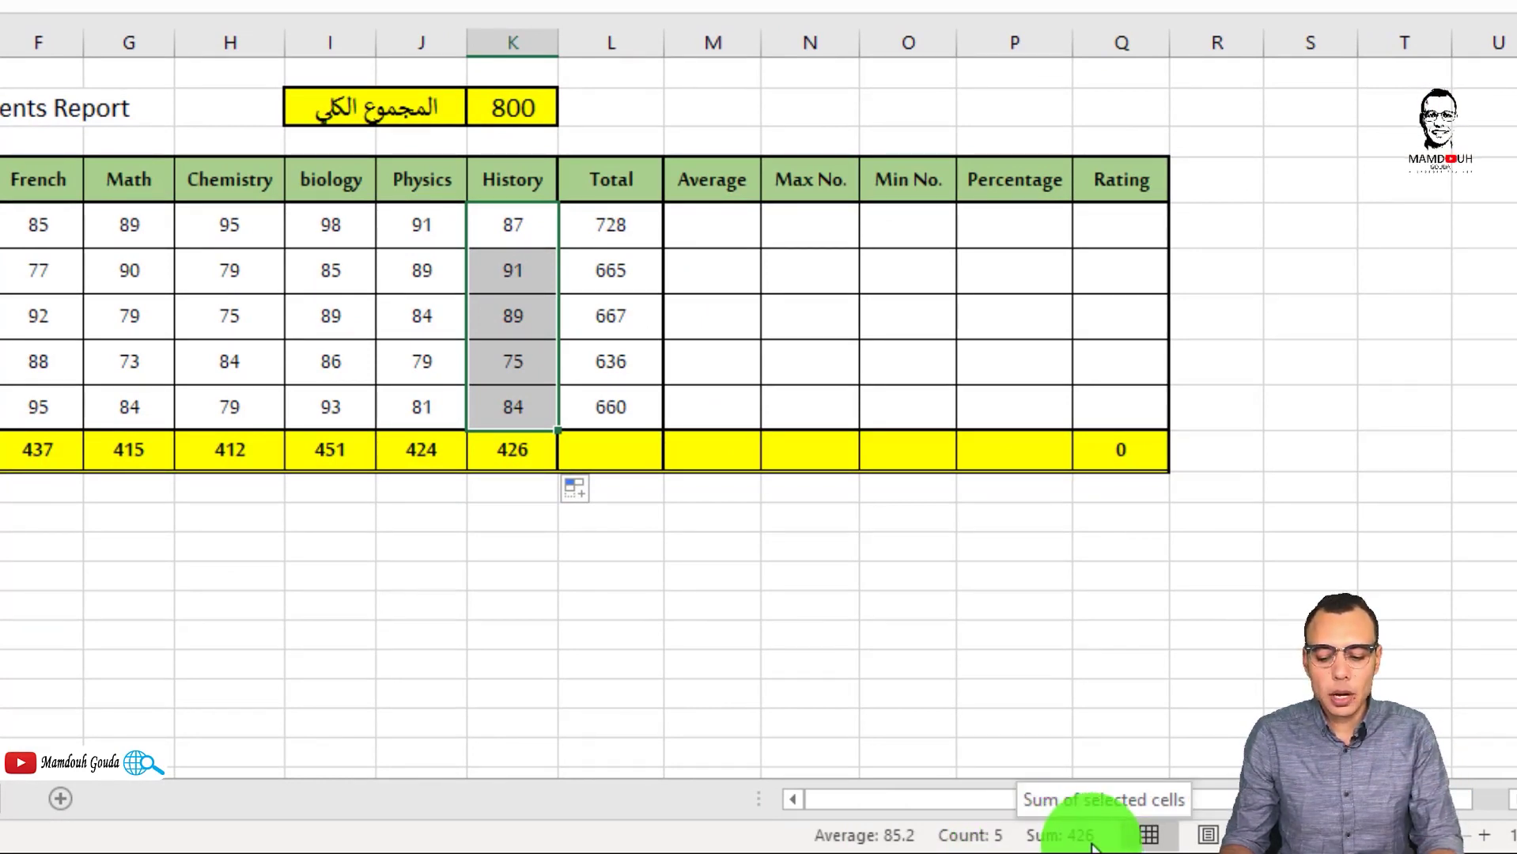
click(510, 449)
Step: Insert an AutoSum grand total in L10 over D10:K10 and compare it with the sums of L5:L9 and D10:K10
click(613, 454)
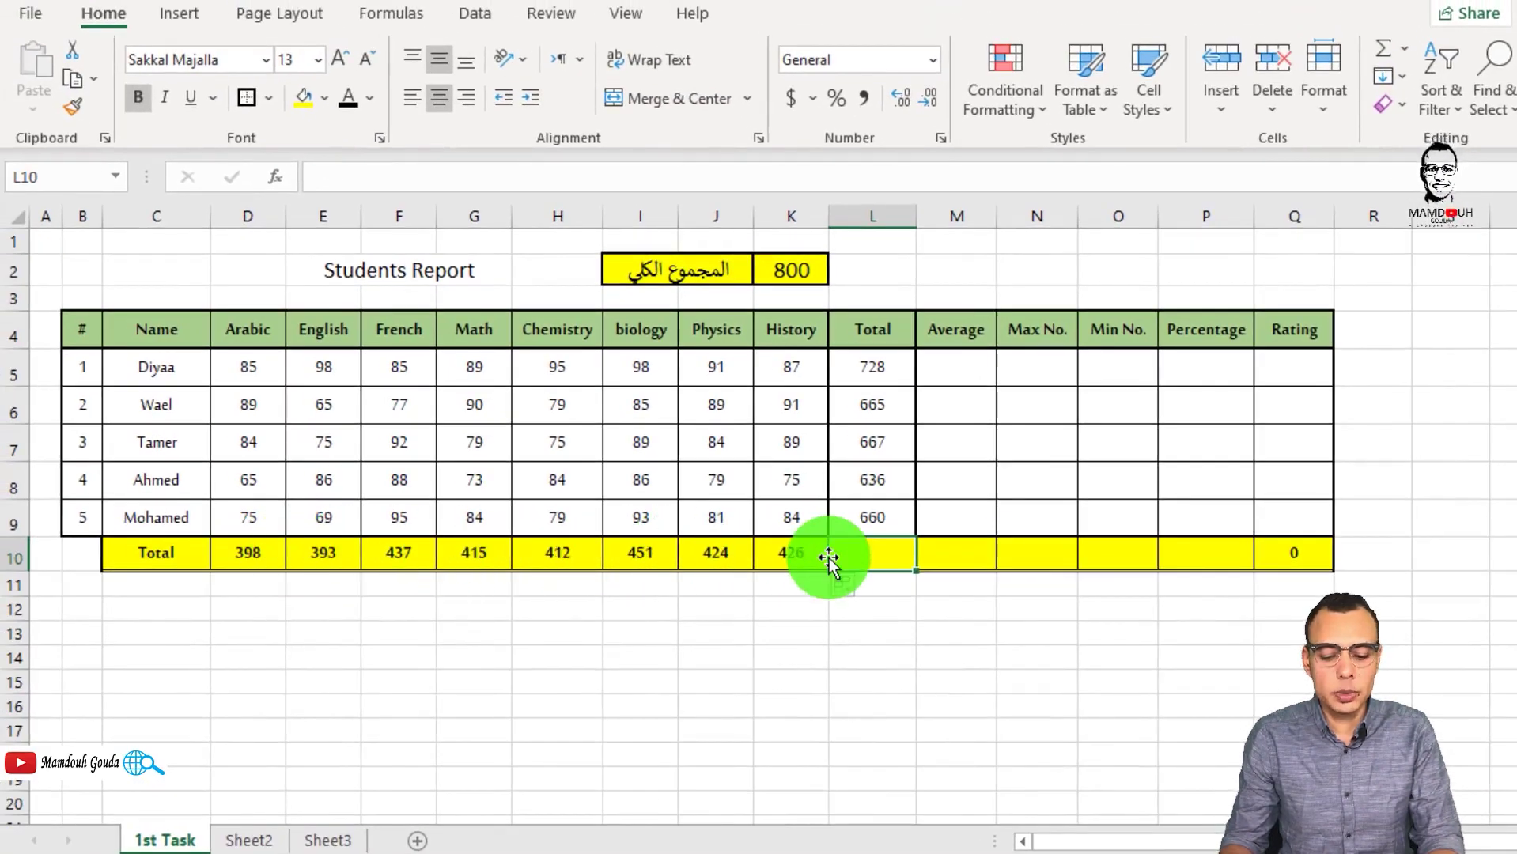
click(1384, 48)
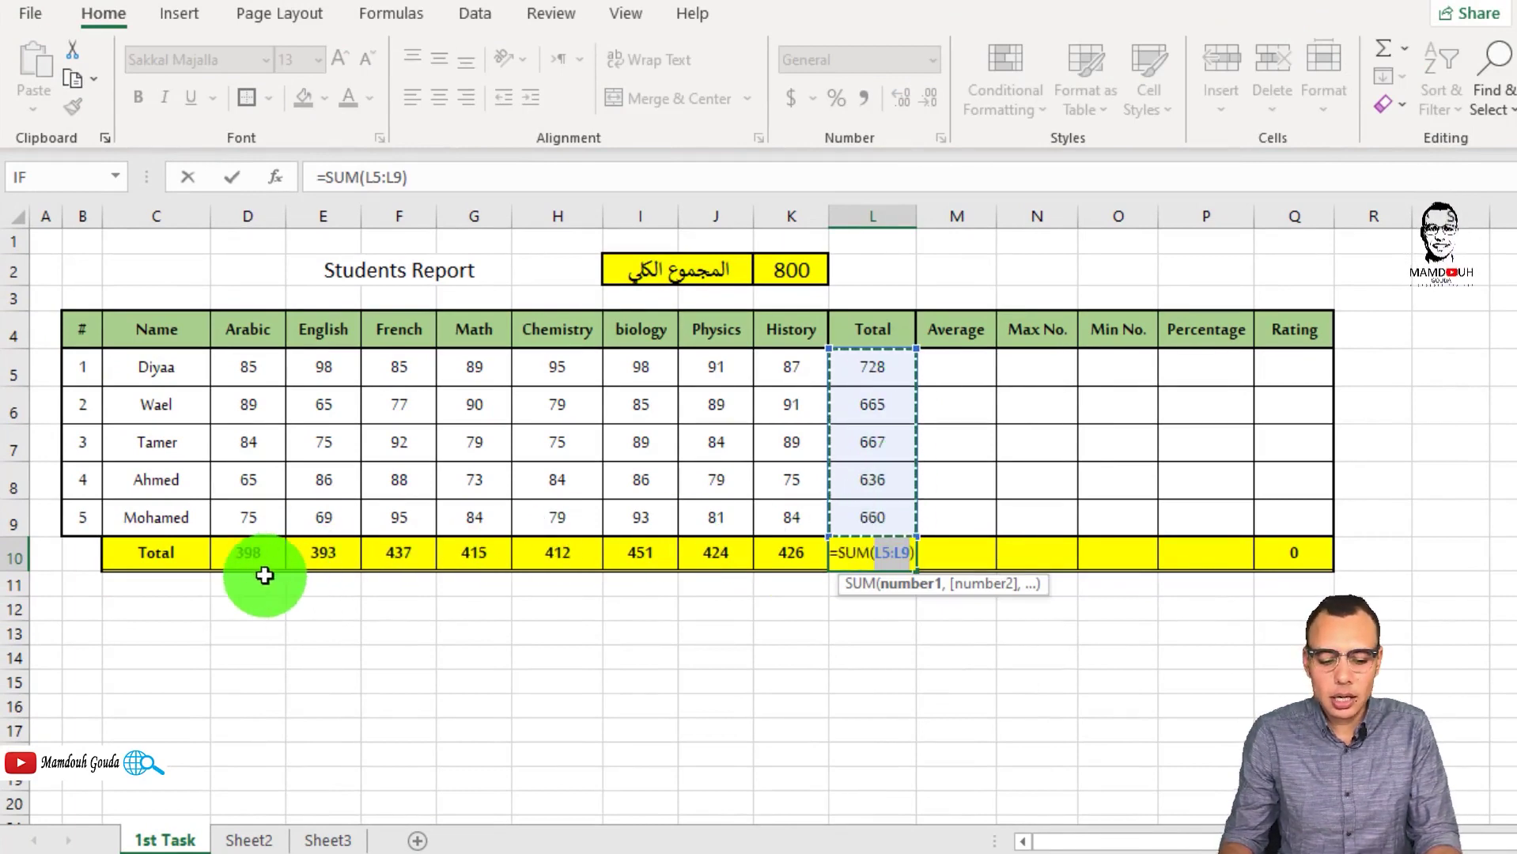
drag(237, 552, 799, 559)
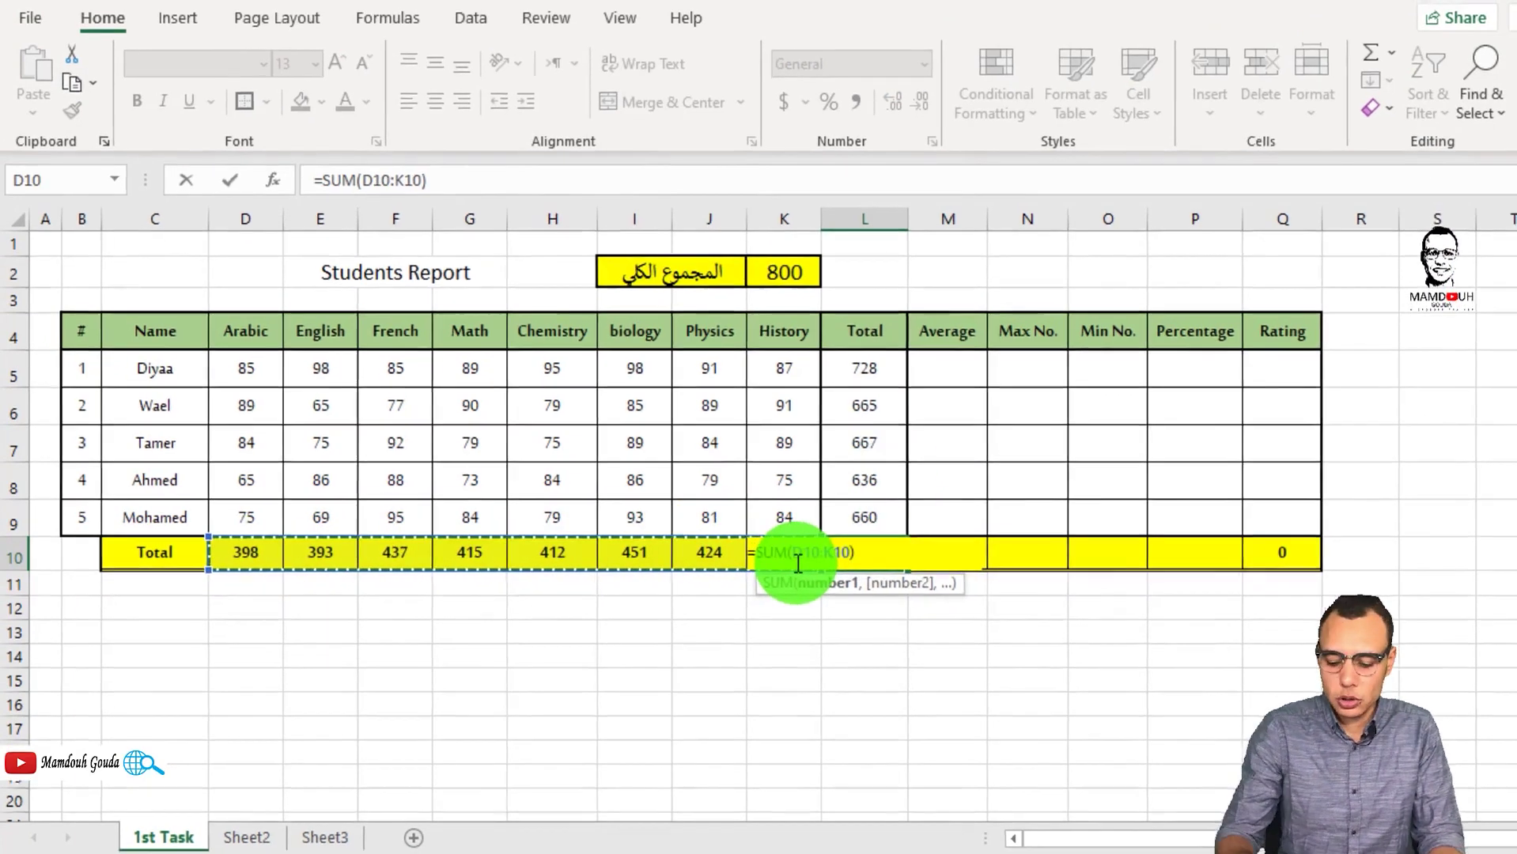
key(Return)
drag(799, 371, 799, 518)
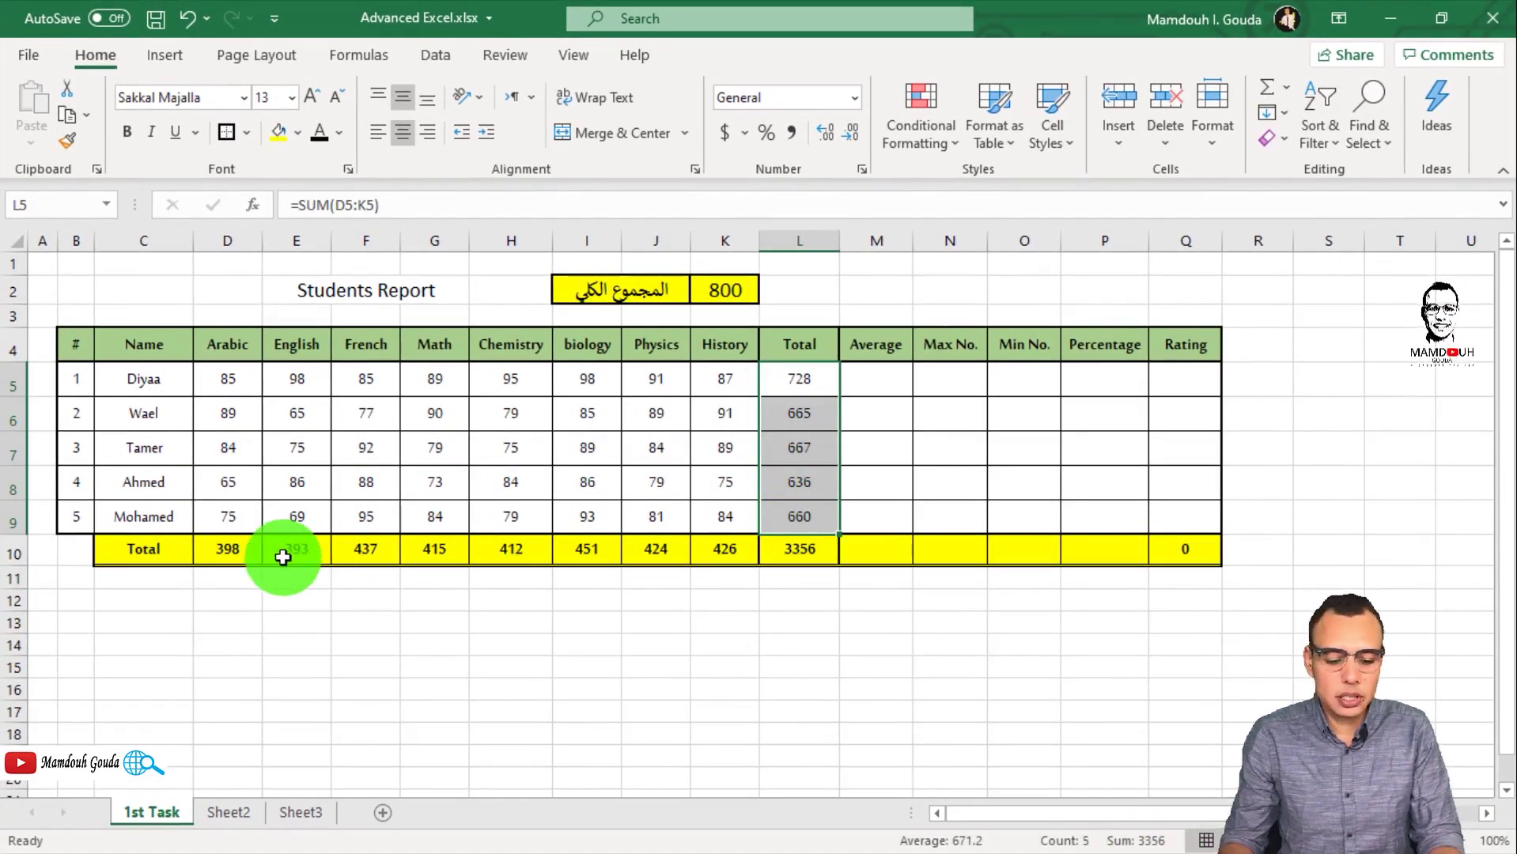
drag(239, 555, 722, 553)
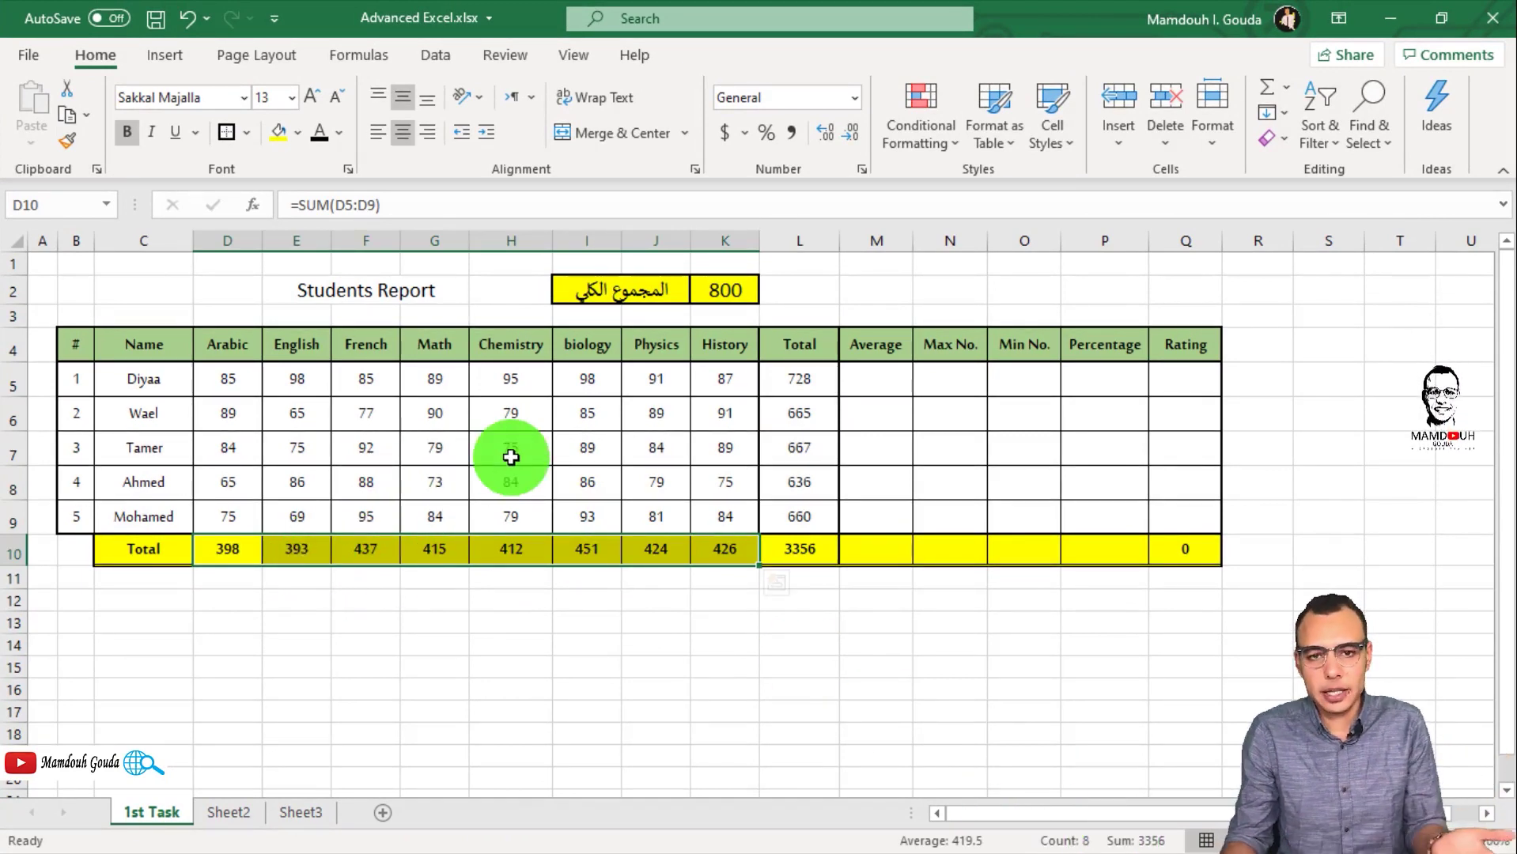
Step: Calculate the first student's average in M5 with an AVERAGE function over D5:K5 and check the formula
click(878, 383)
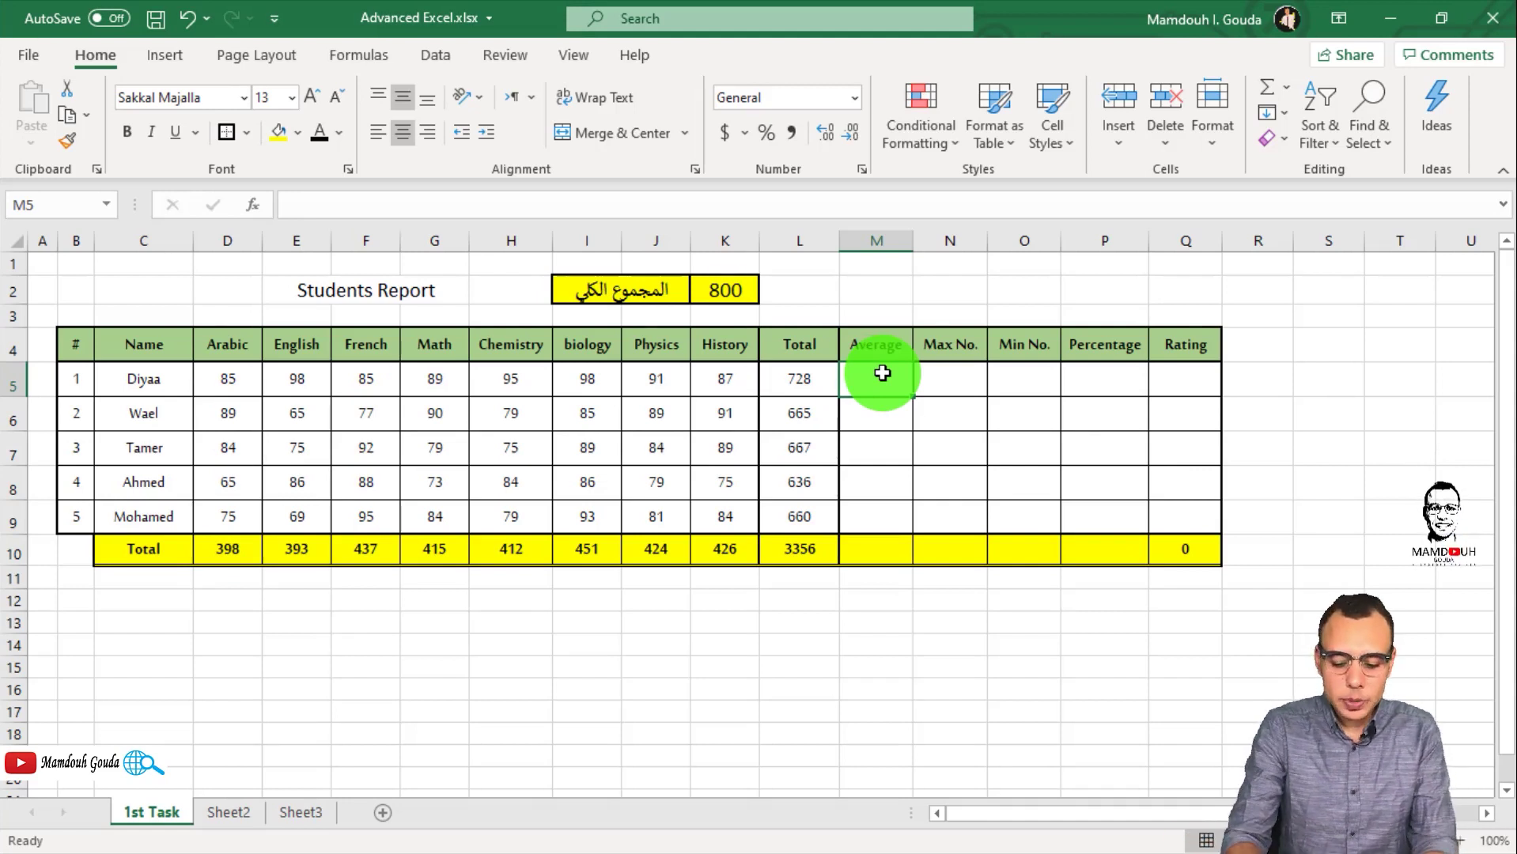
text(=)
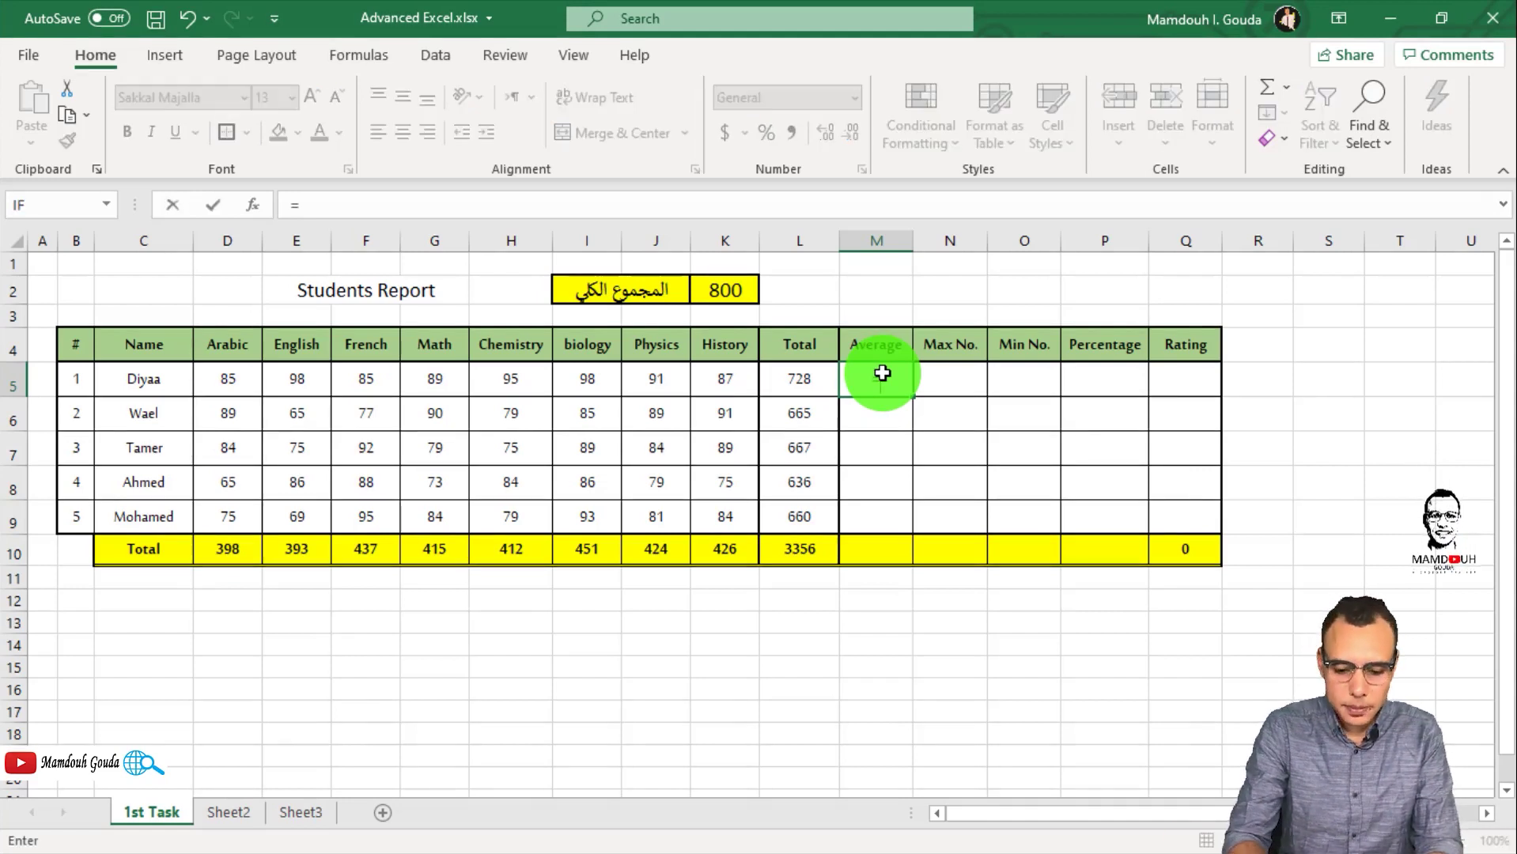
text(aver)
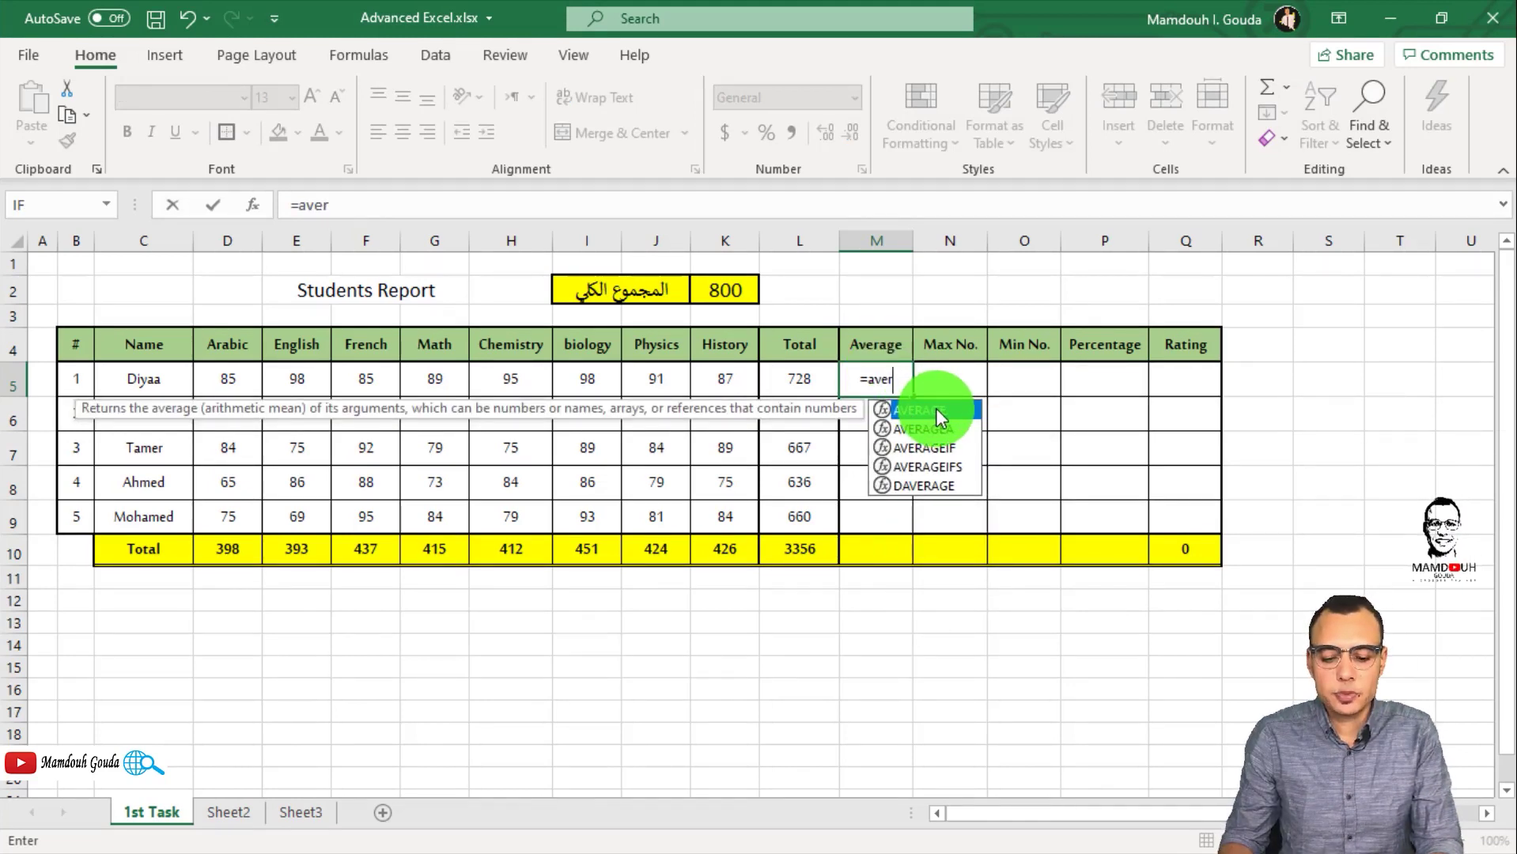
double_click(938, 411)
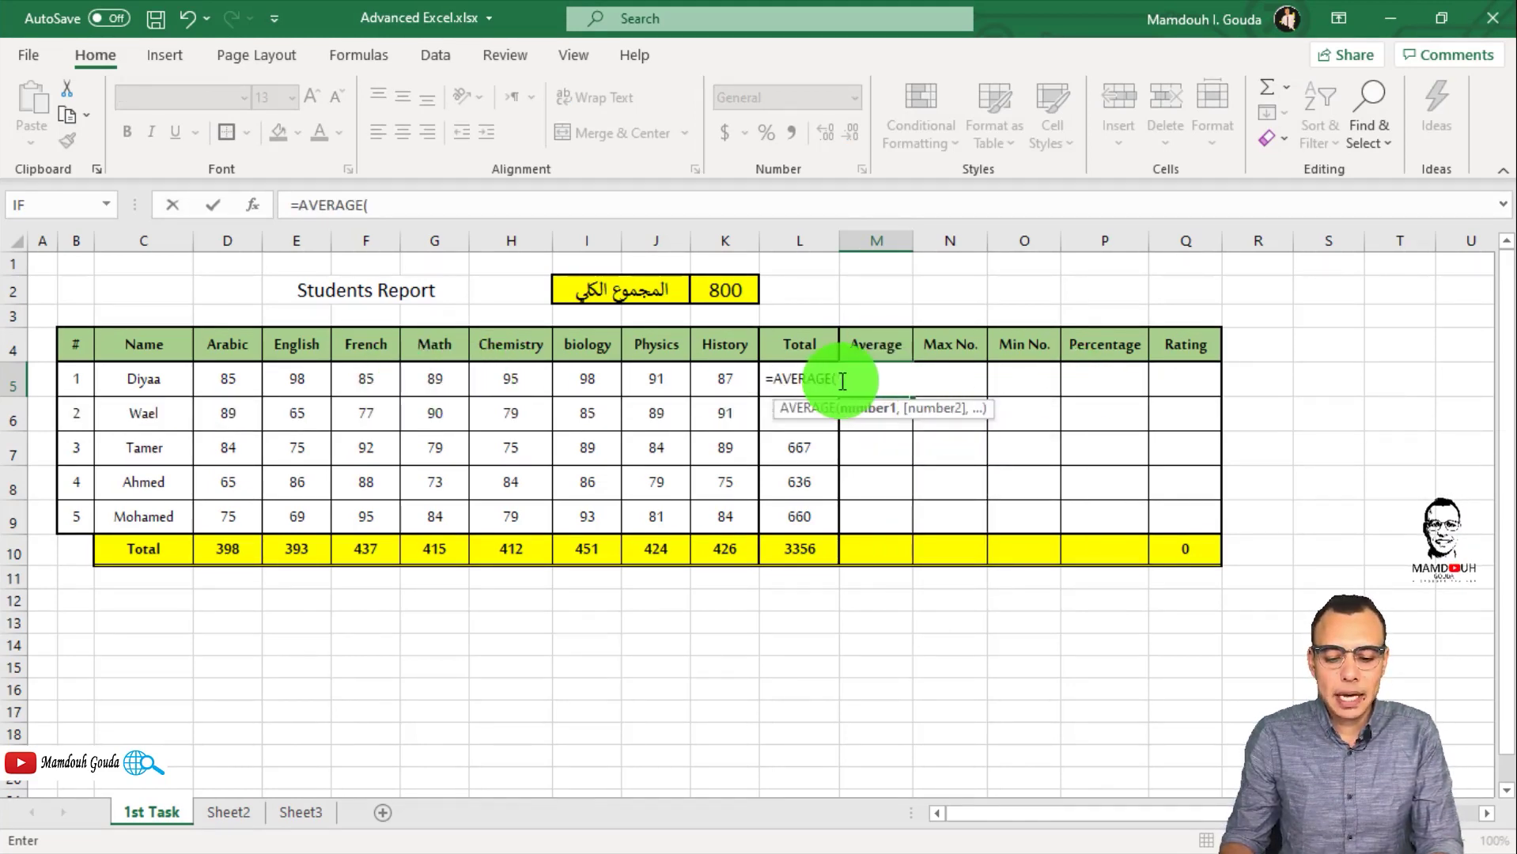
click(216, 382)
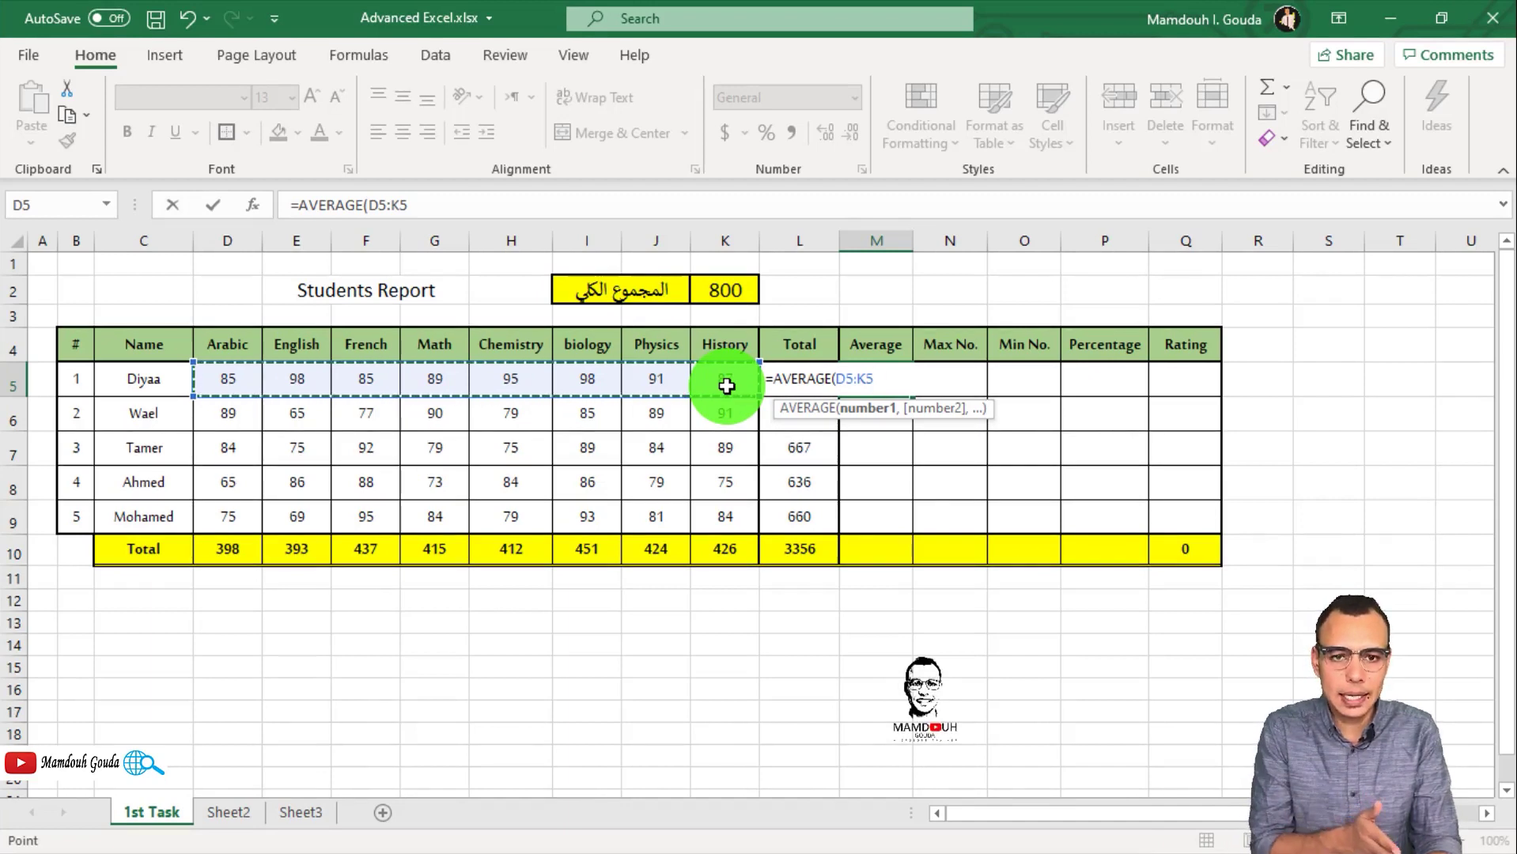
key(Return)
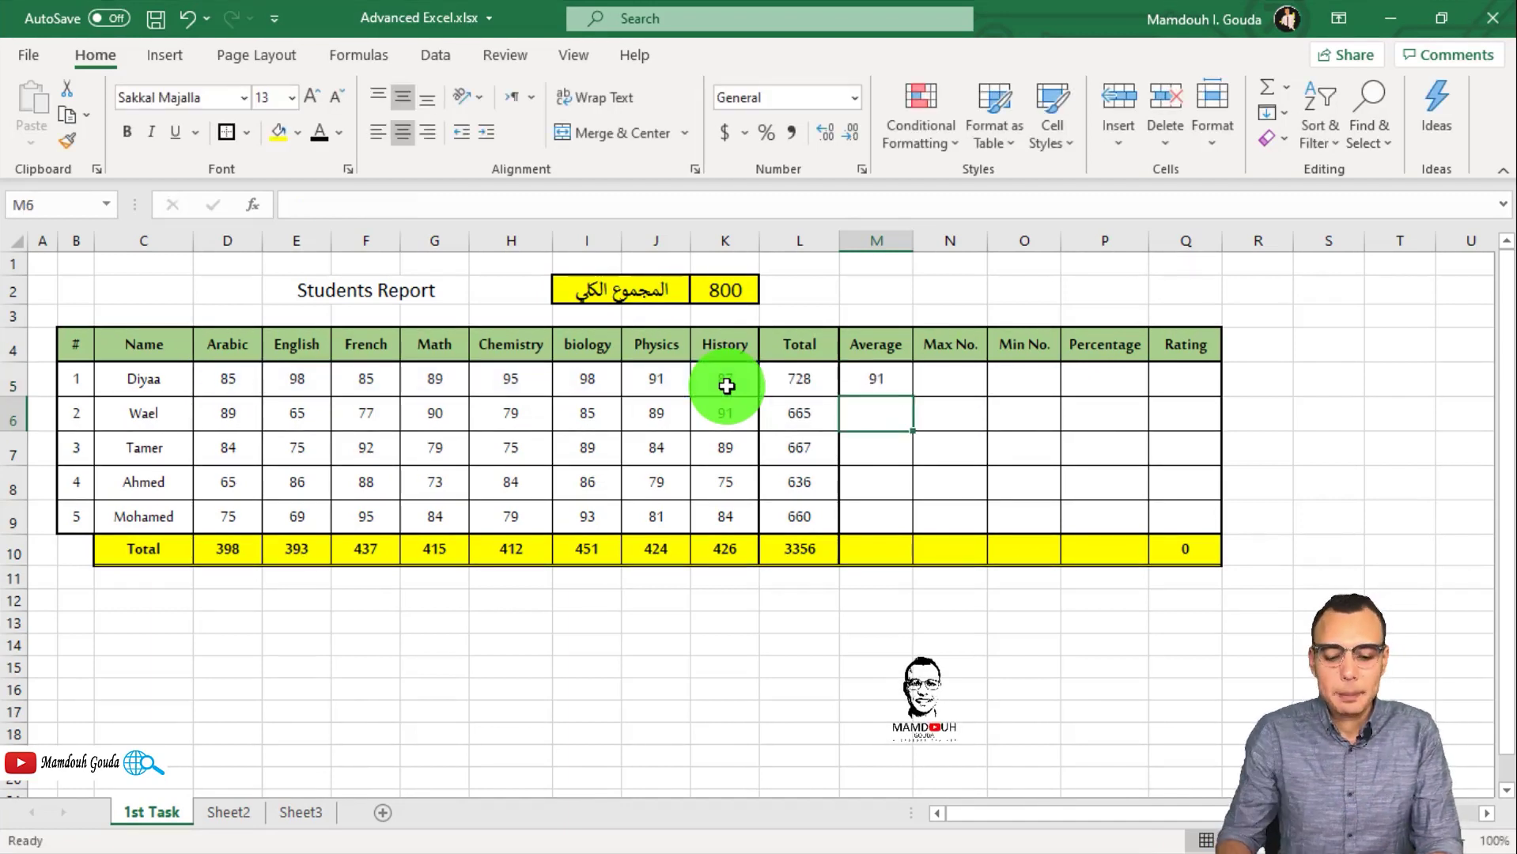
click(885, 384)
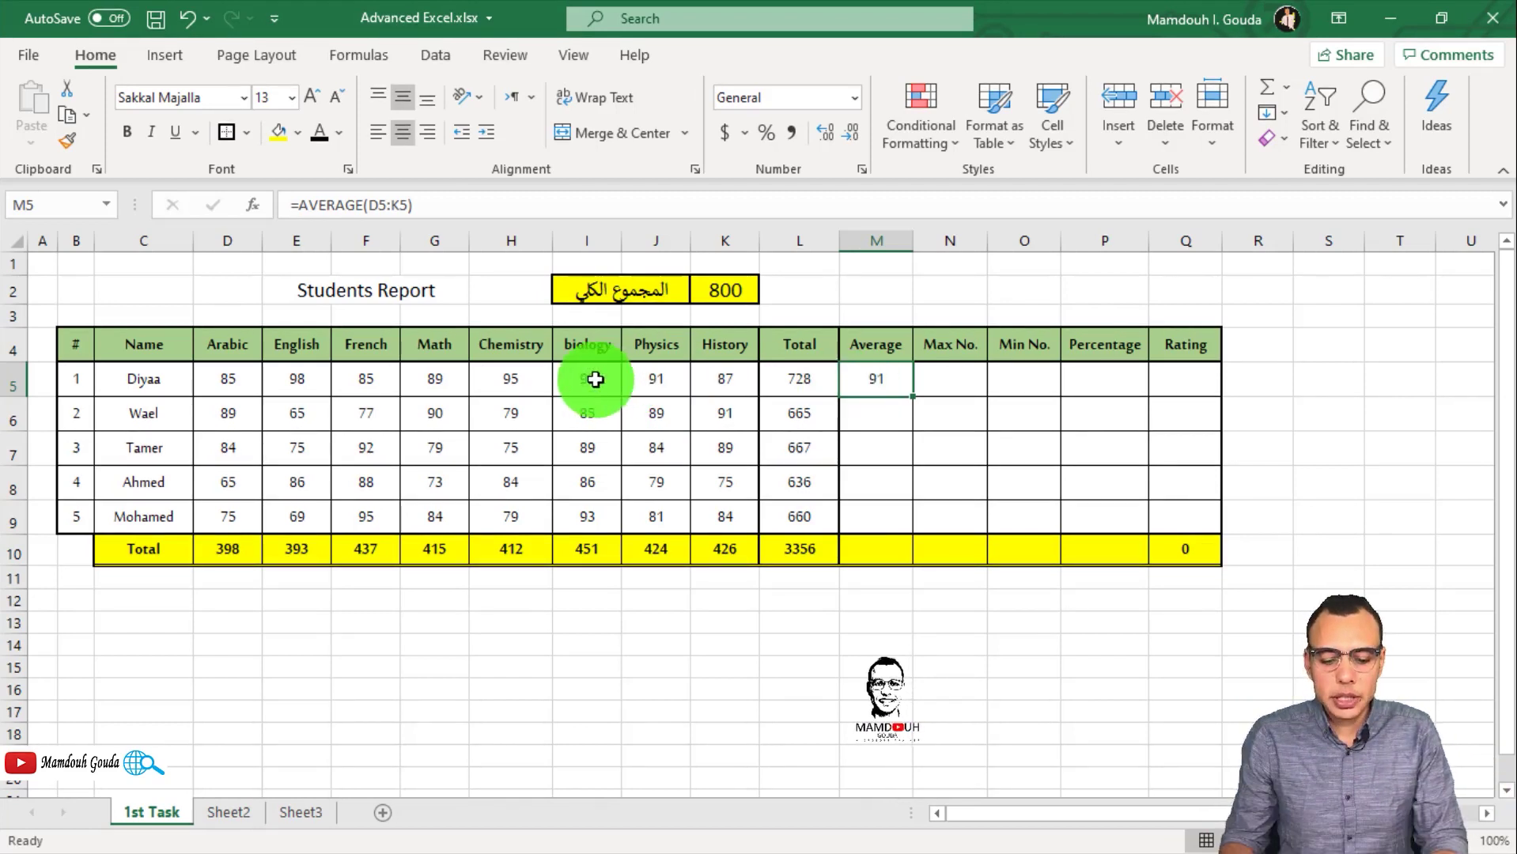
Step: Insert the second student's average in M6 with the AutoSum Average option, correcting the range to D6:K6
click(878, 420)
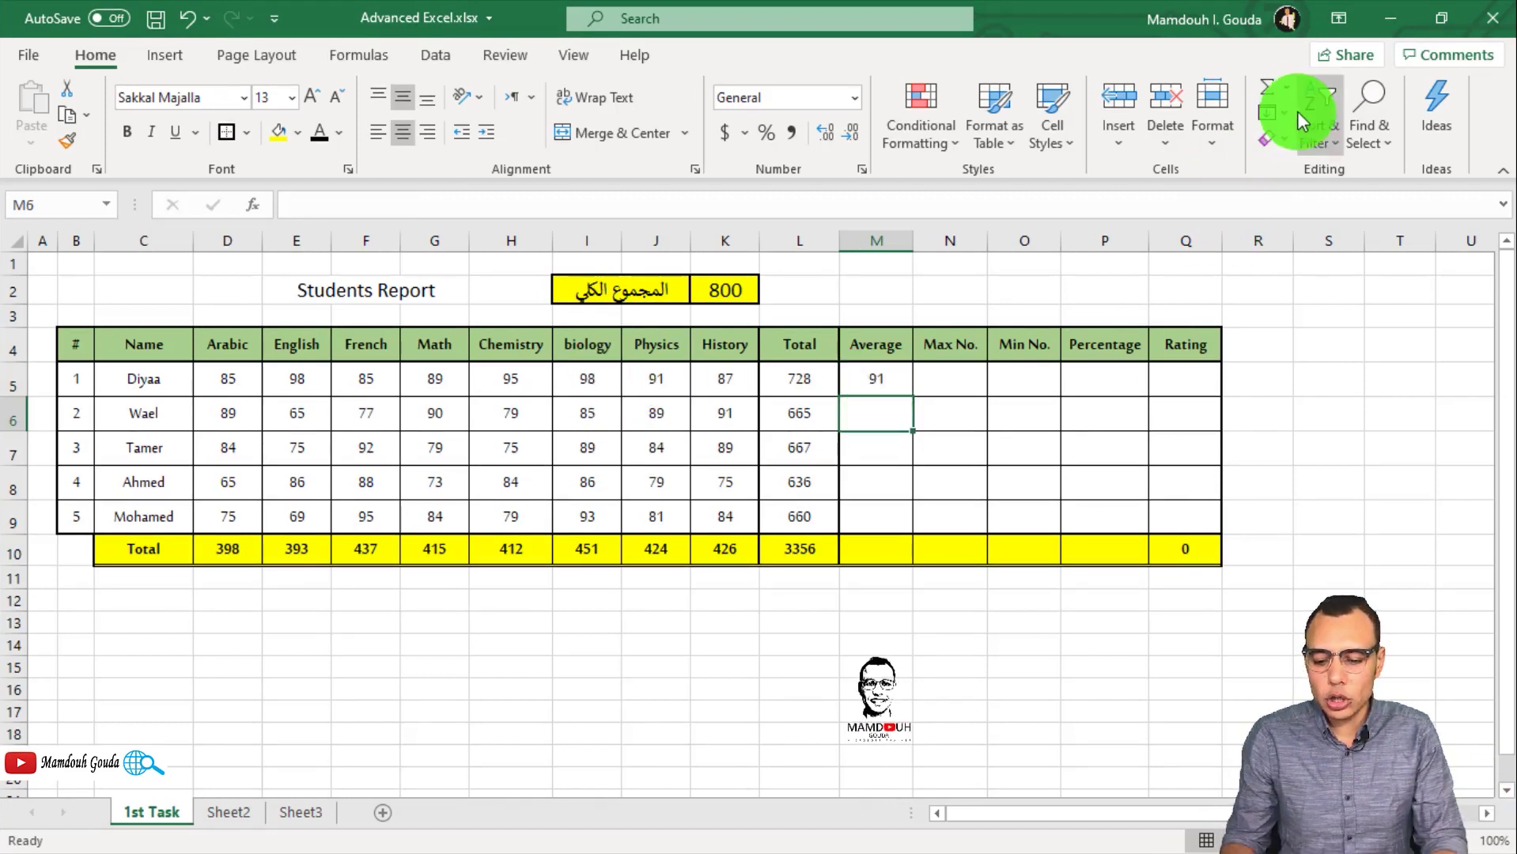
click(1287, 89)
click(1321, 147)
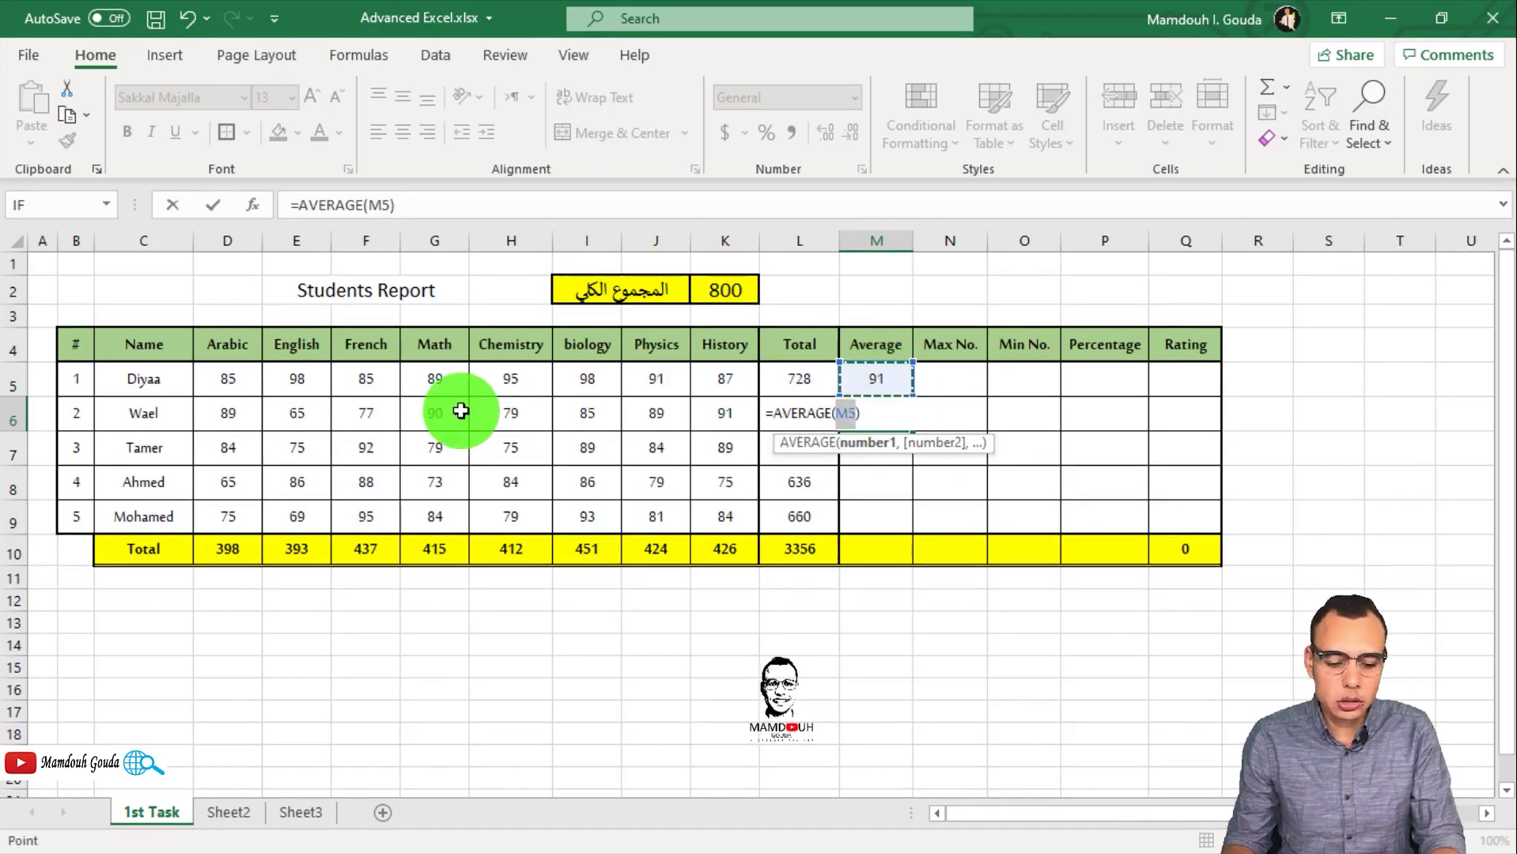
drag(251, 417, 725, 414)
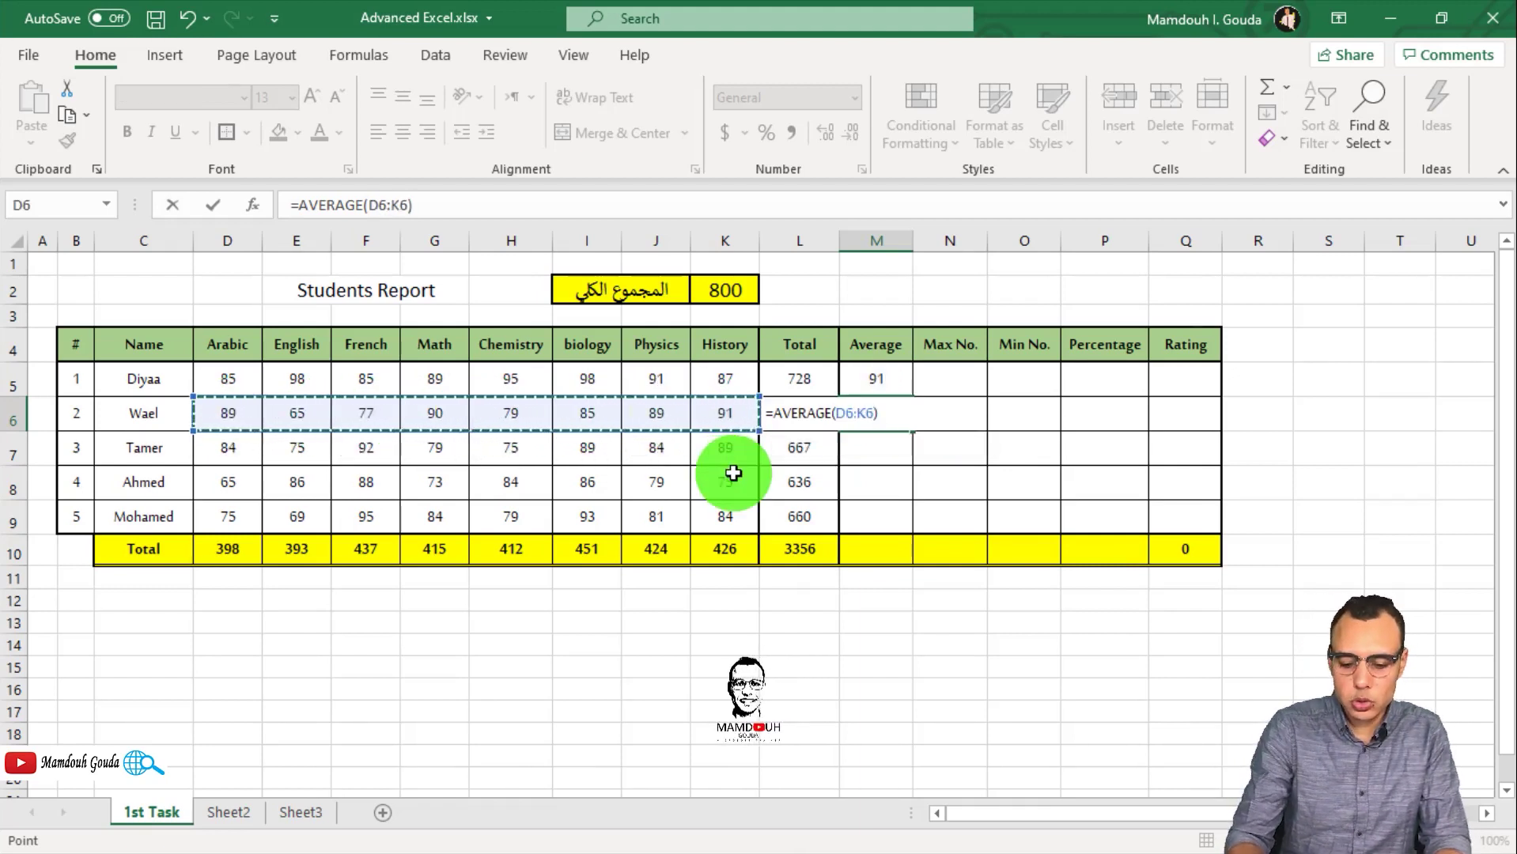
key(Return)
Step: Copy the AVERAGE formula from M6 down through M10 with AutoFill, using the Fill Without Formatting option
click(875, 411)
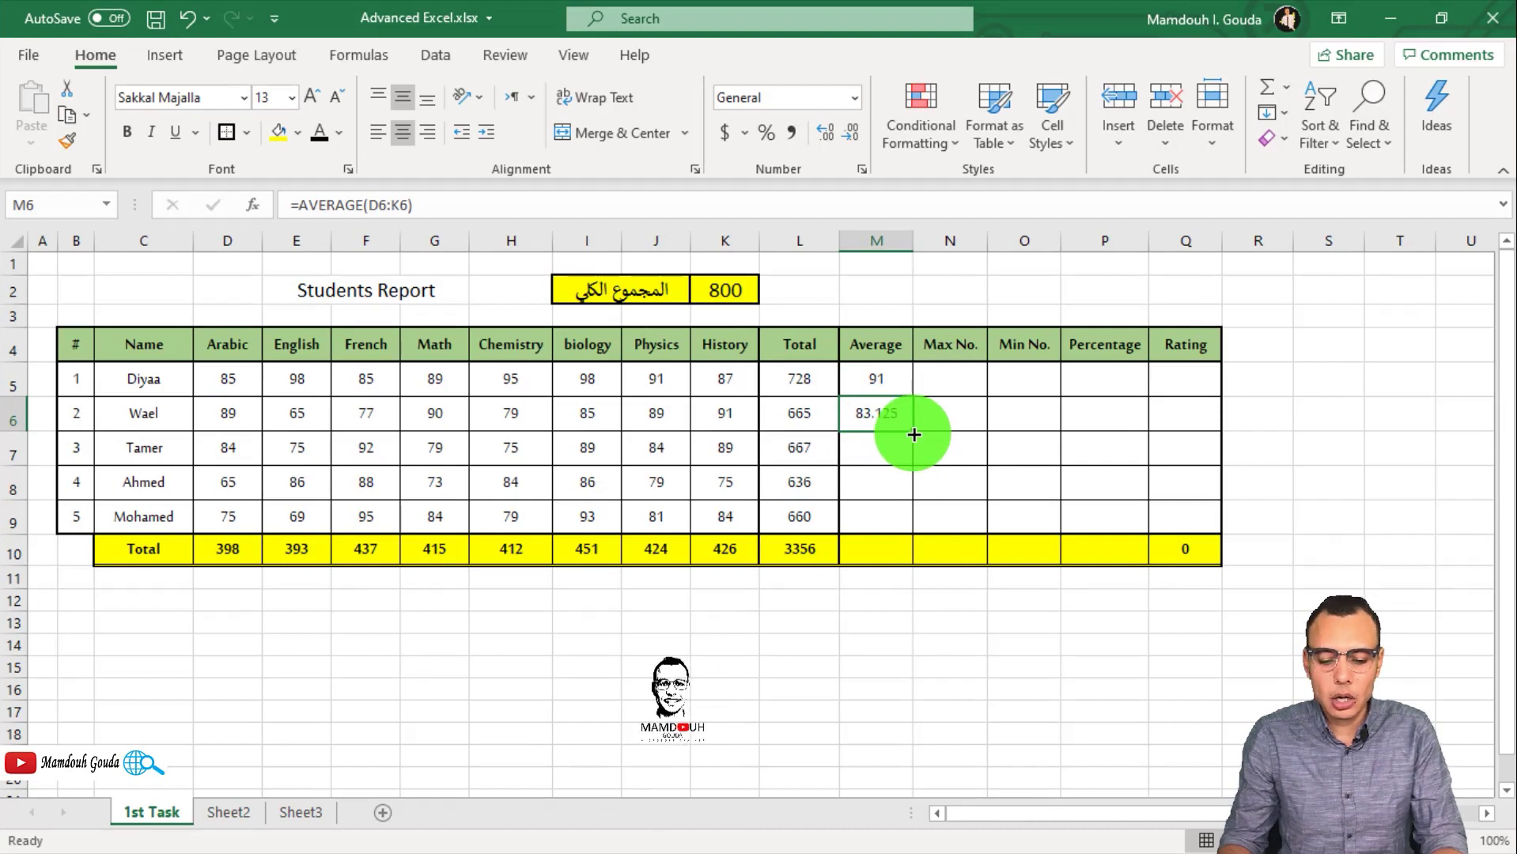
drag(914, 434, 907, 560)
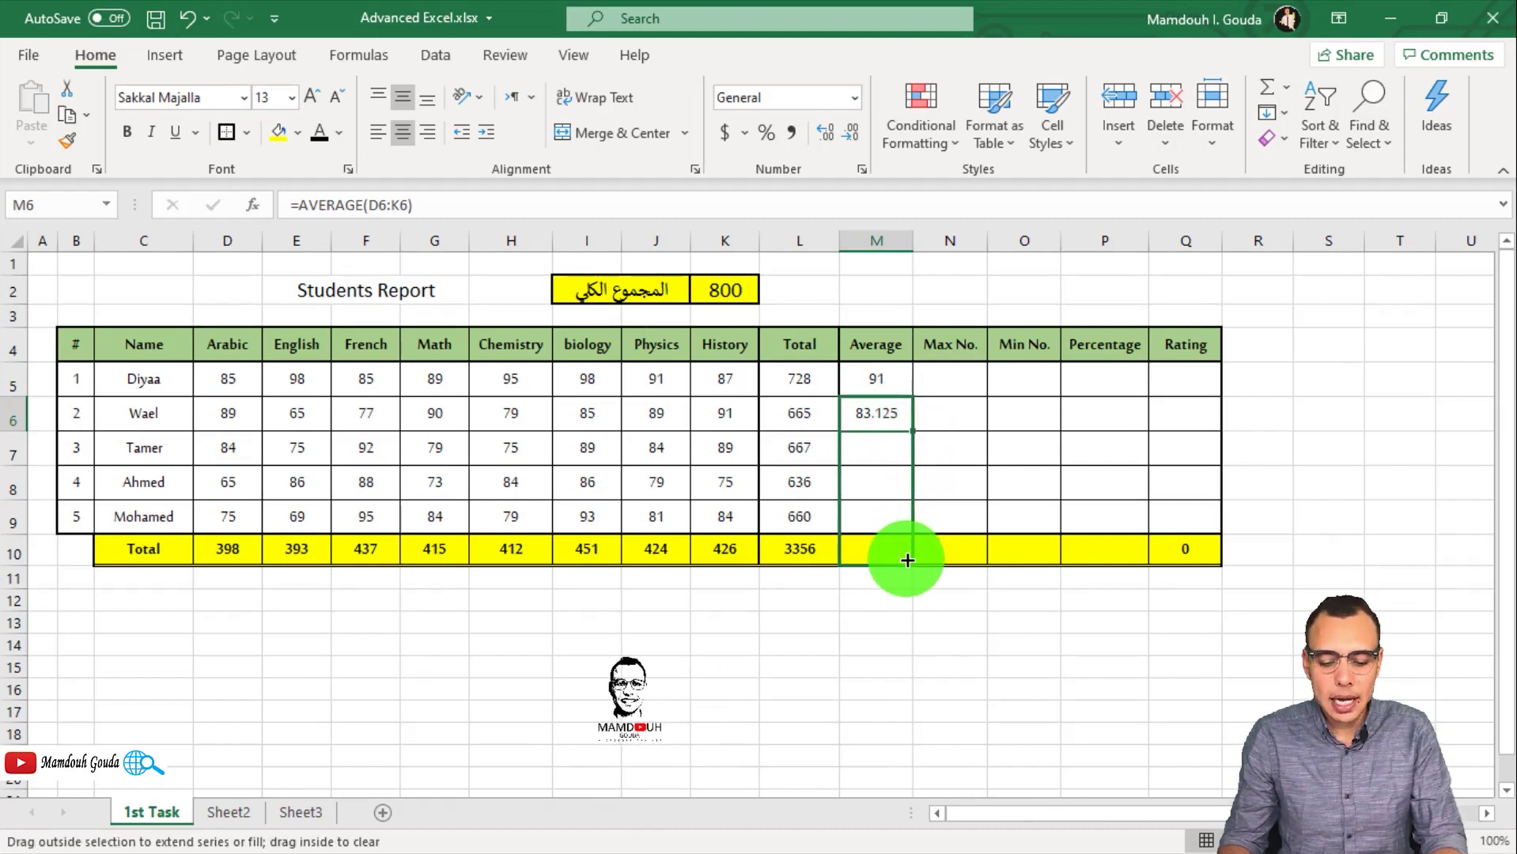
drag(907, 560, 907, 560)
click(875, 455)
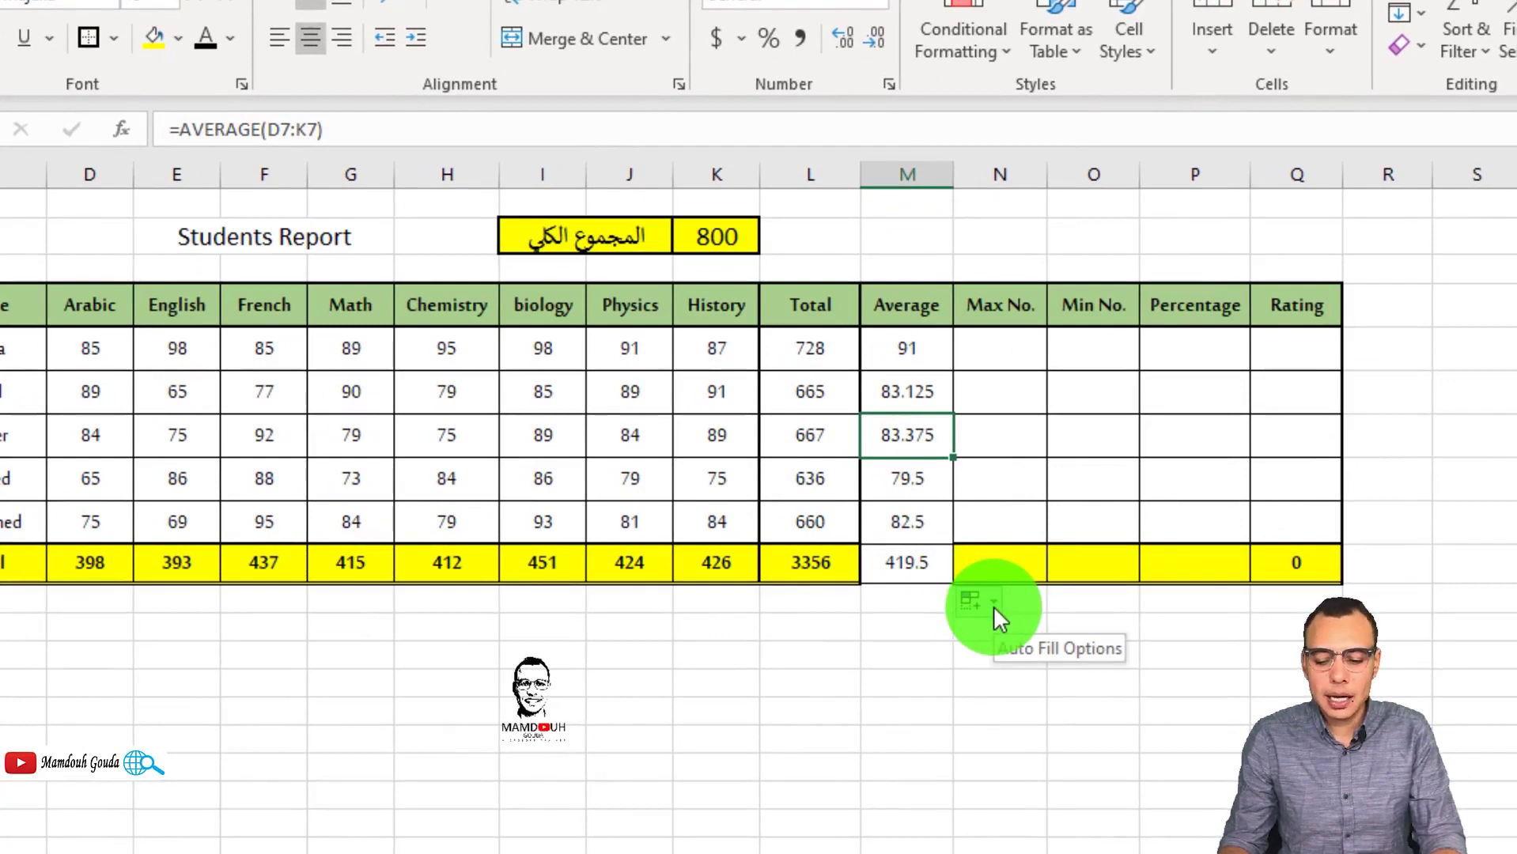
click(994, 606)
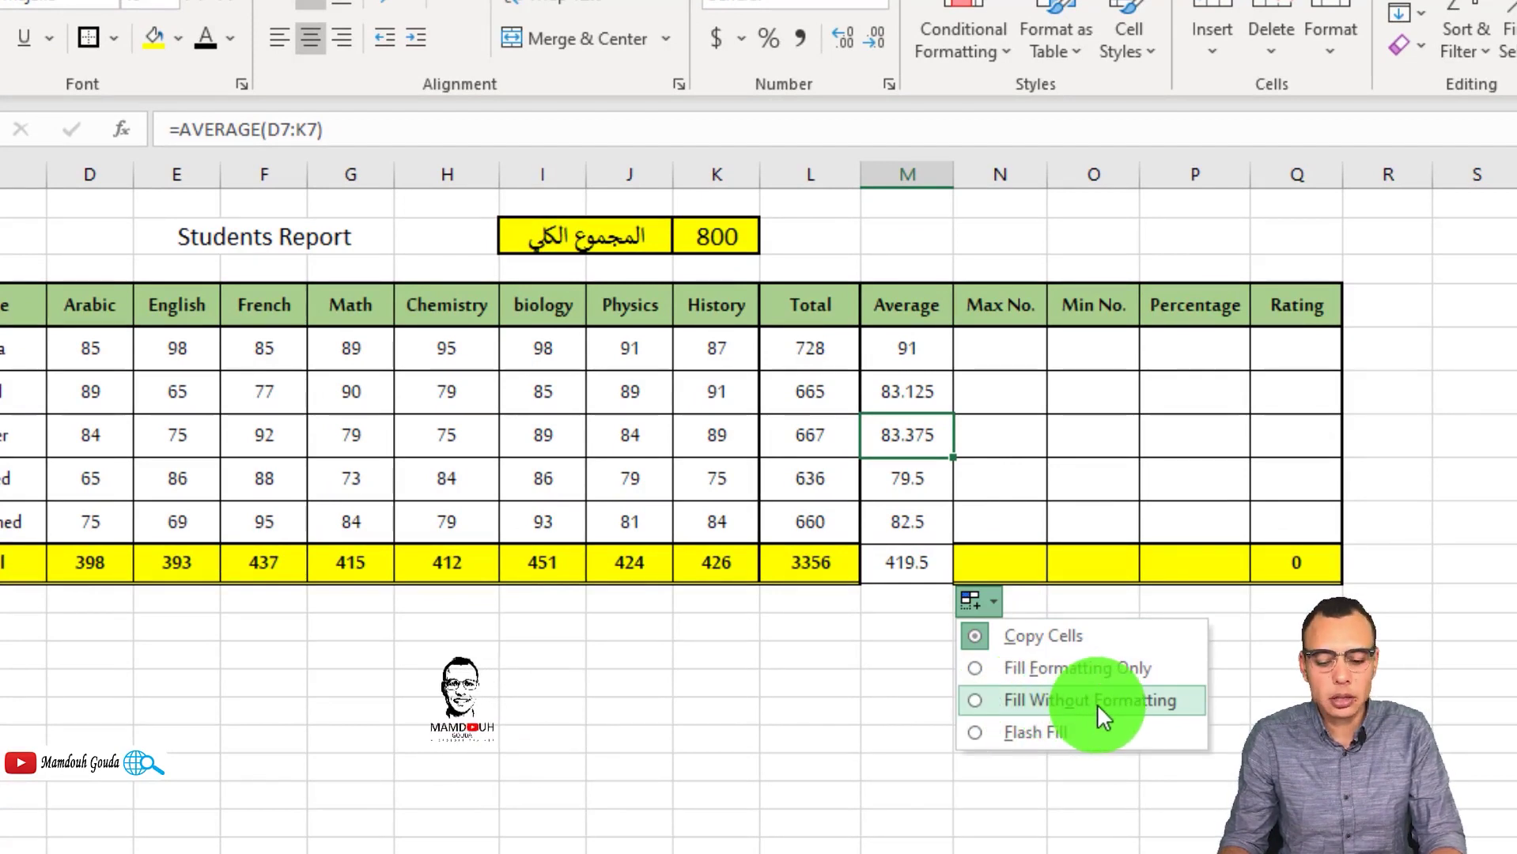
click(1031, 701)
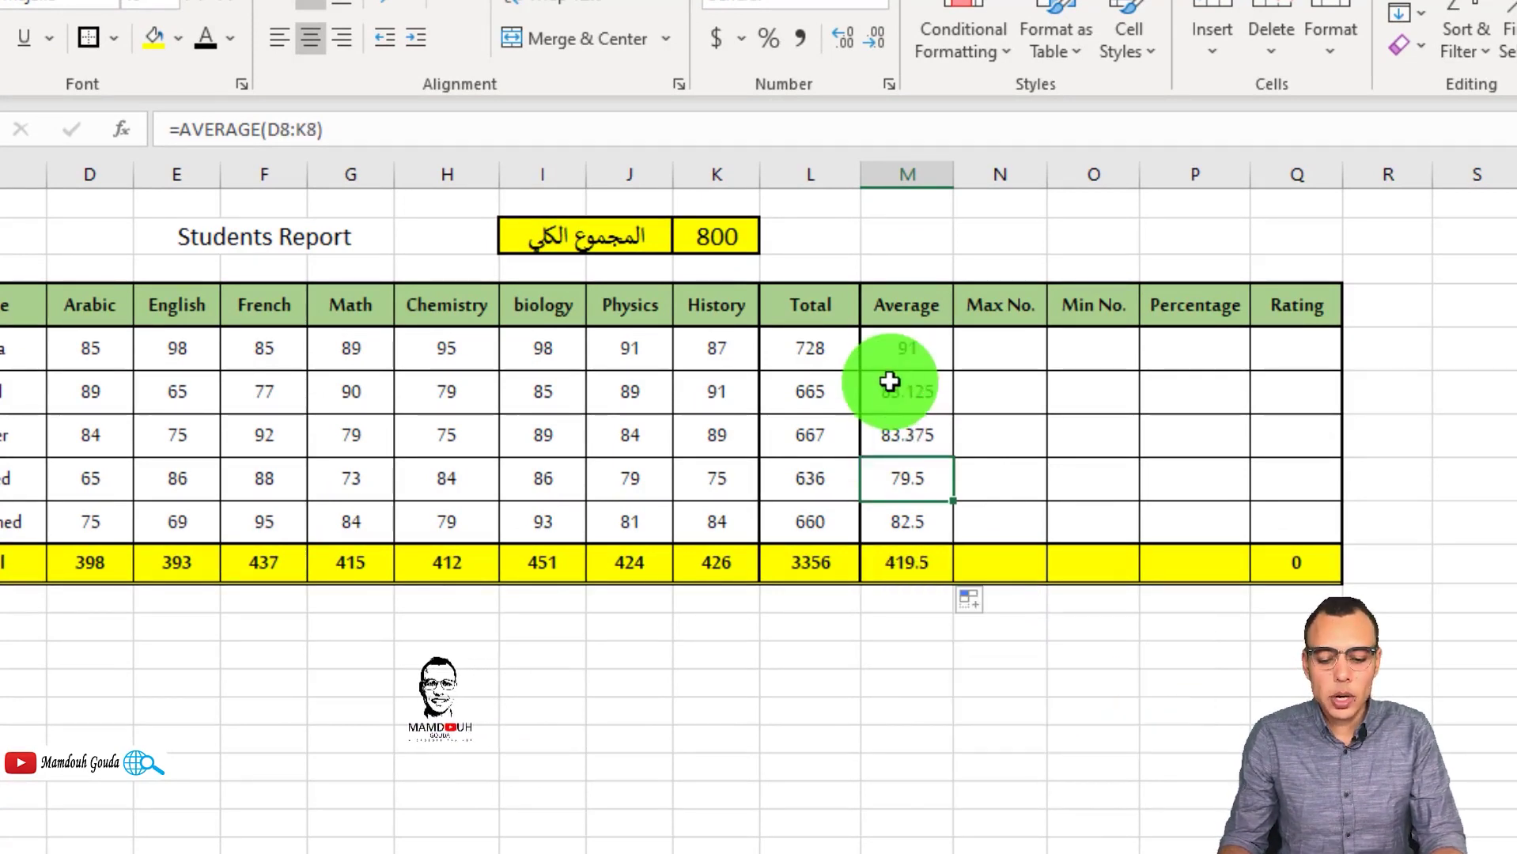
Step: Check the copied average in M10 and calculate the first student's highest mark in N5 with a MAX function over D5:K5
click(909, 566)
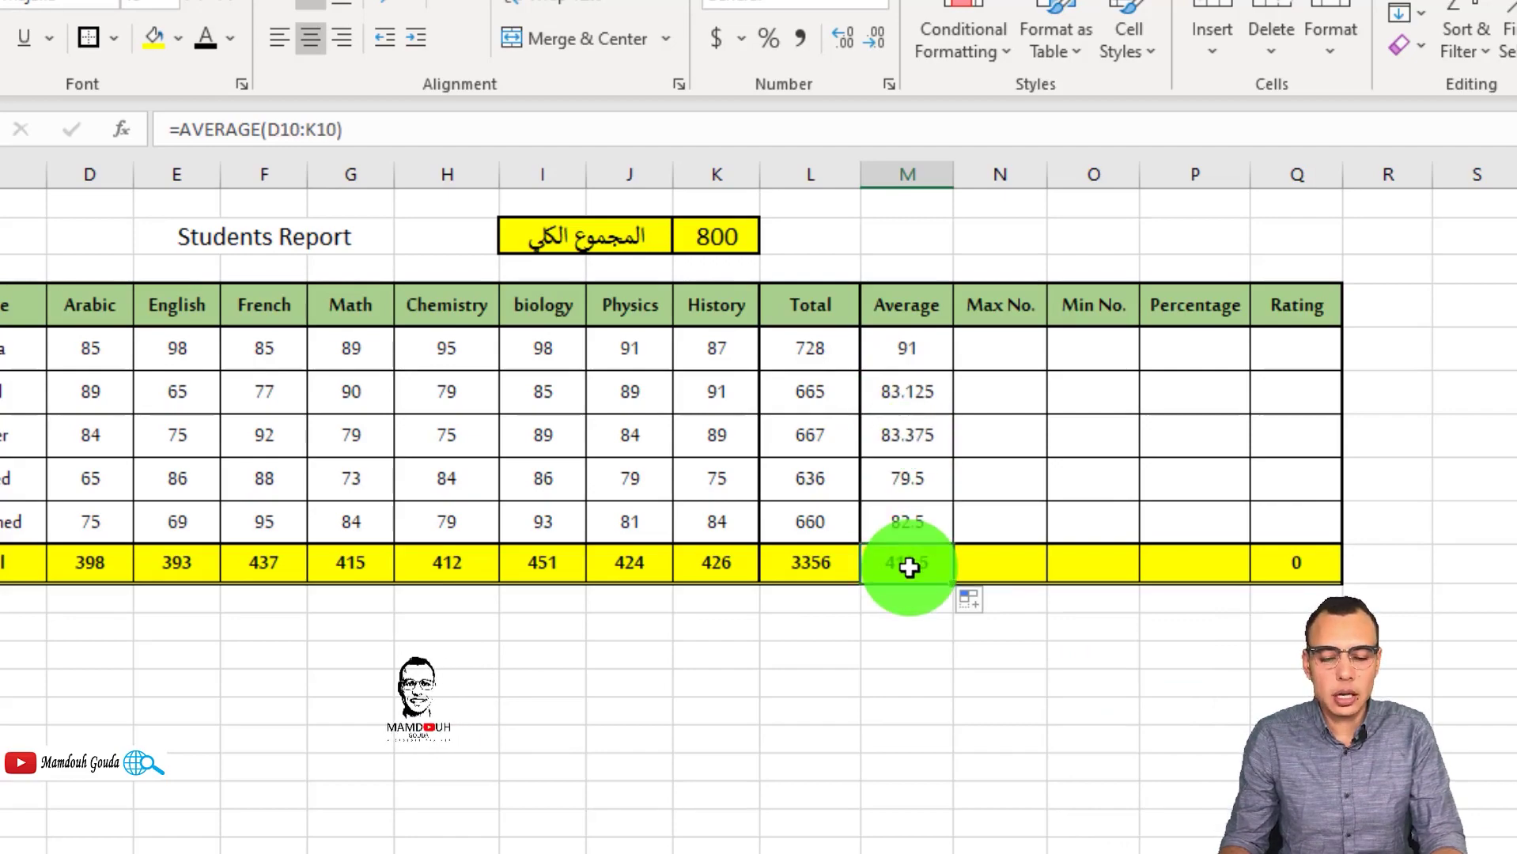
click(988, 348)
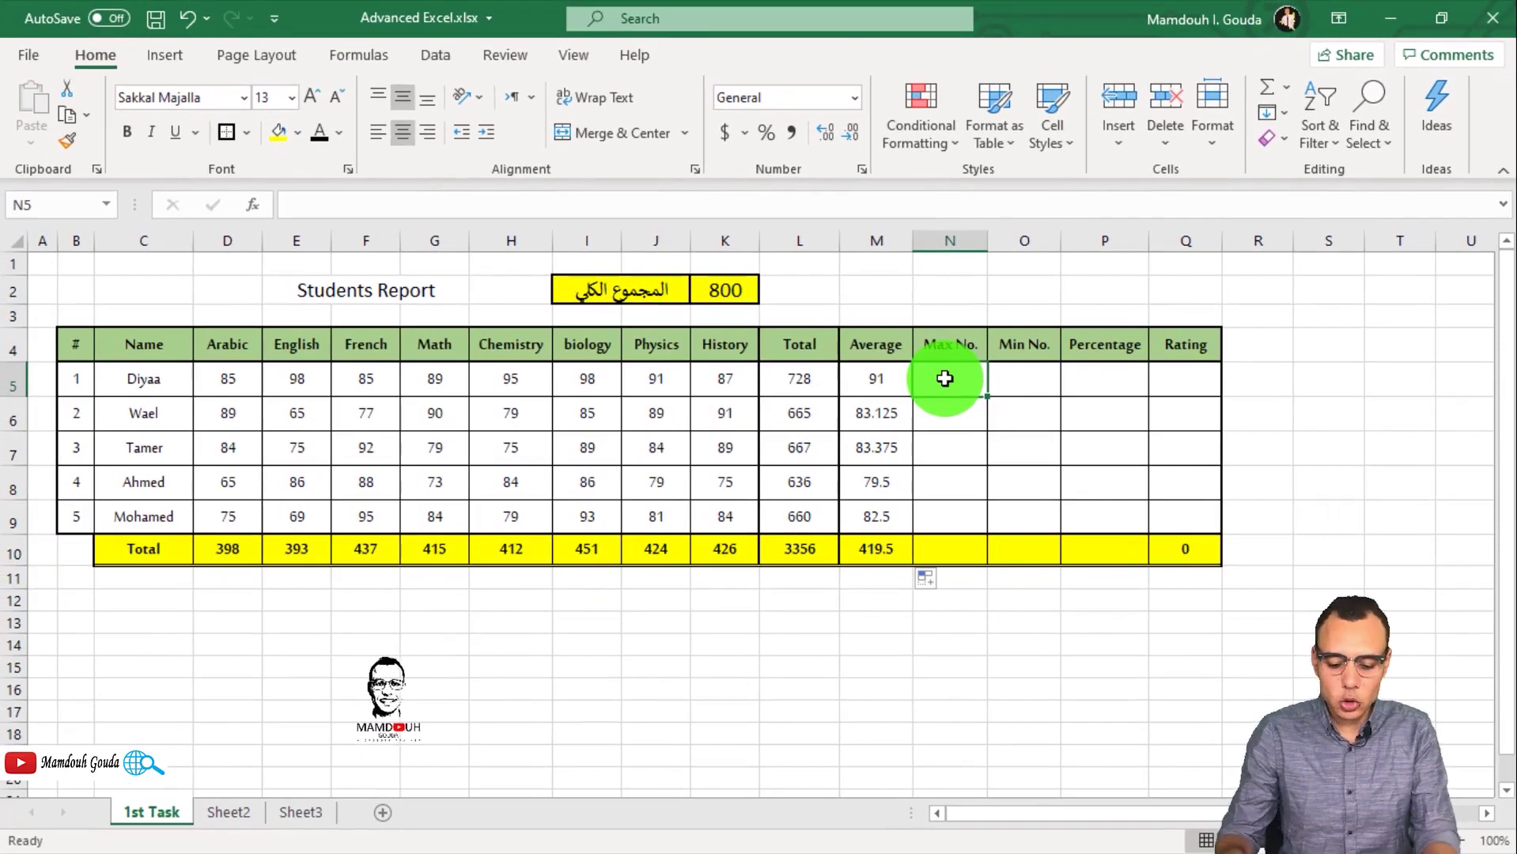
text(=max)
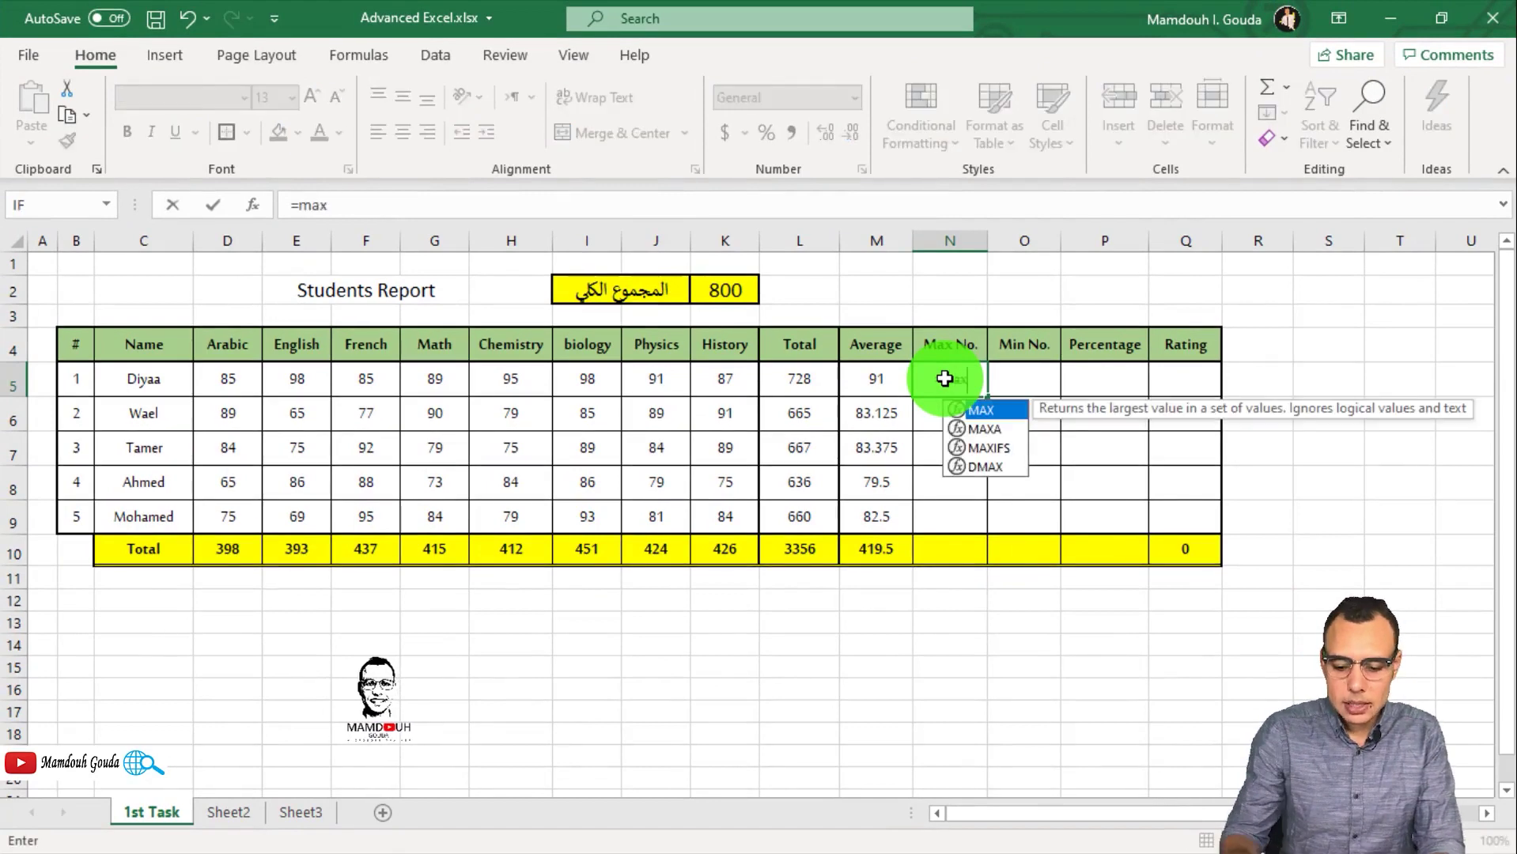
text(()
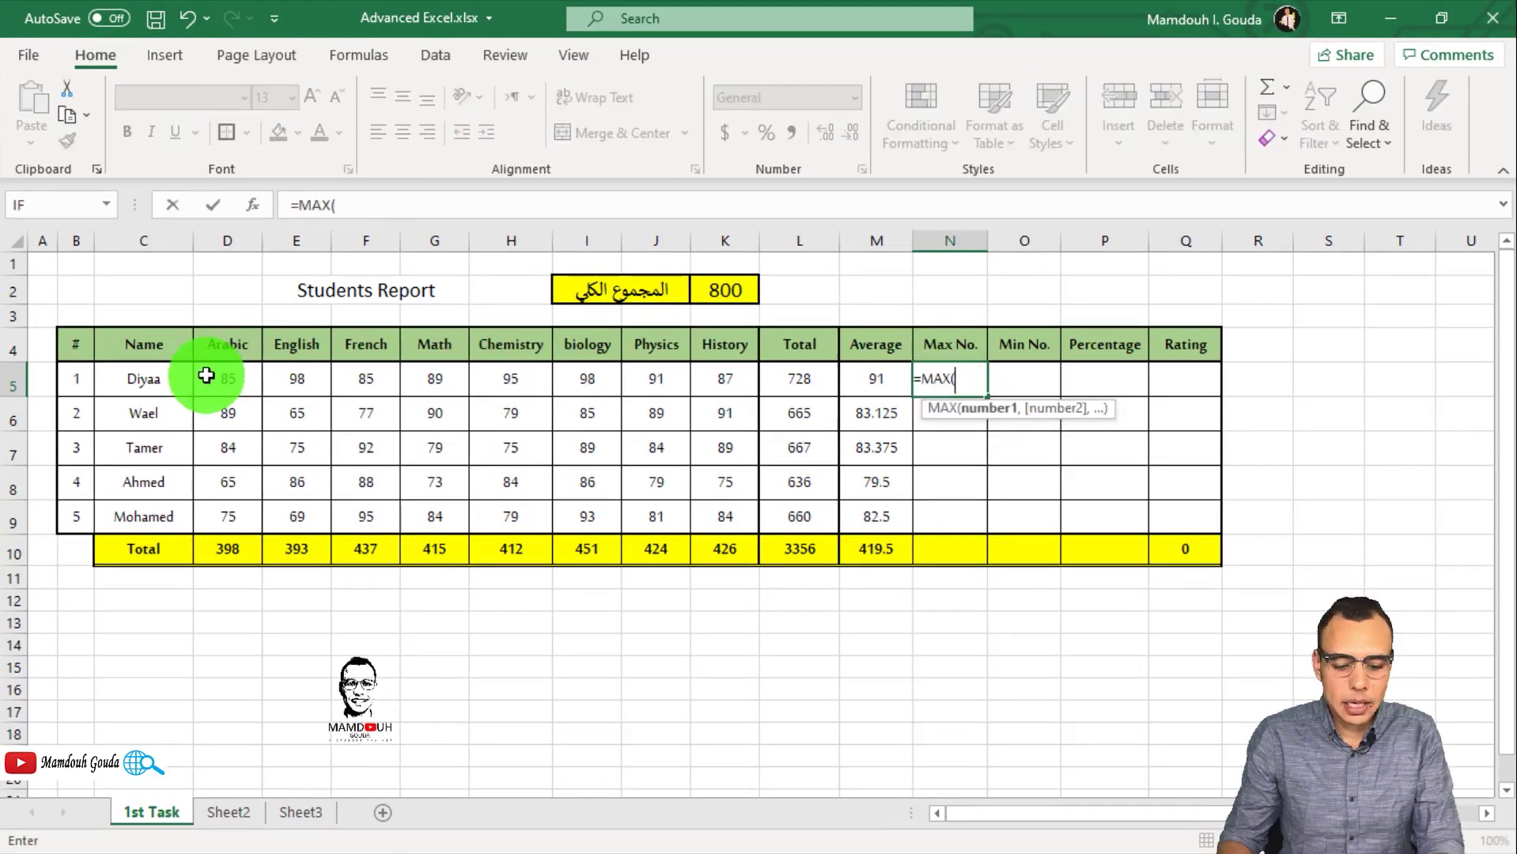
drag(207, 372, 714, 368)
key(Return)
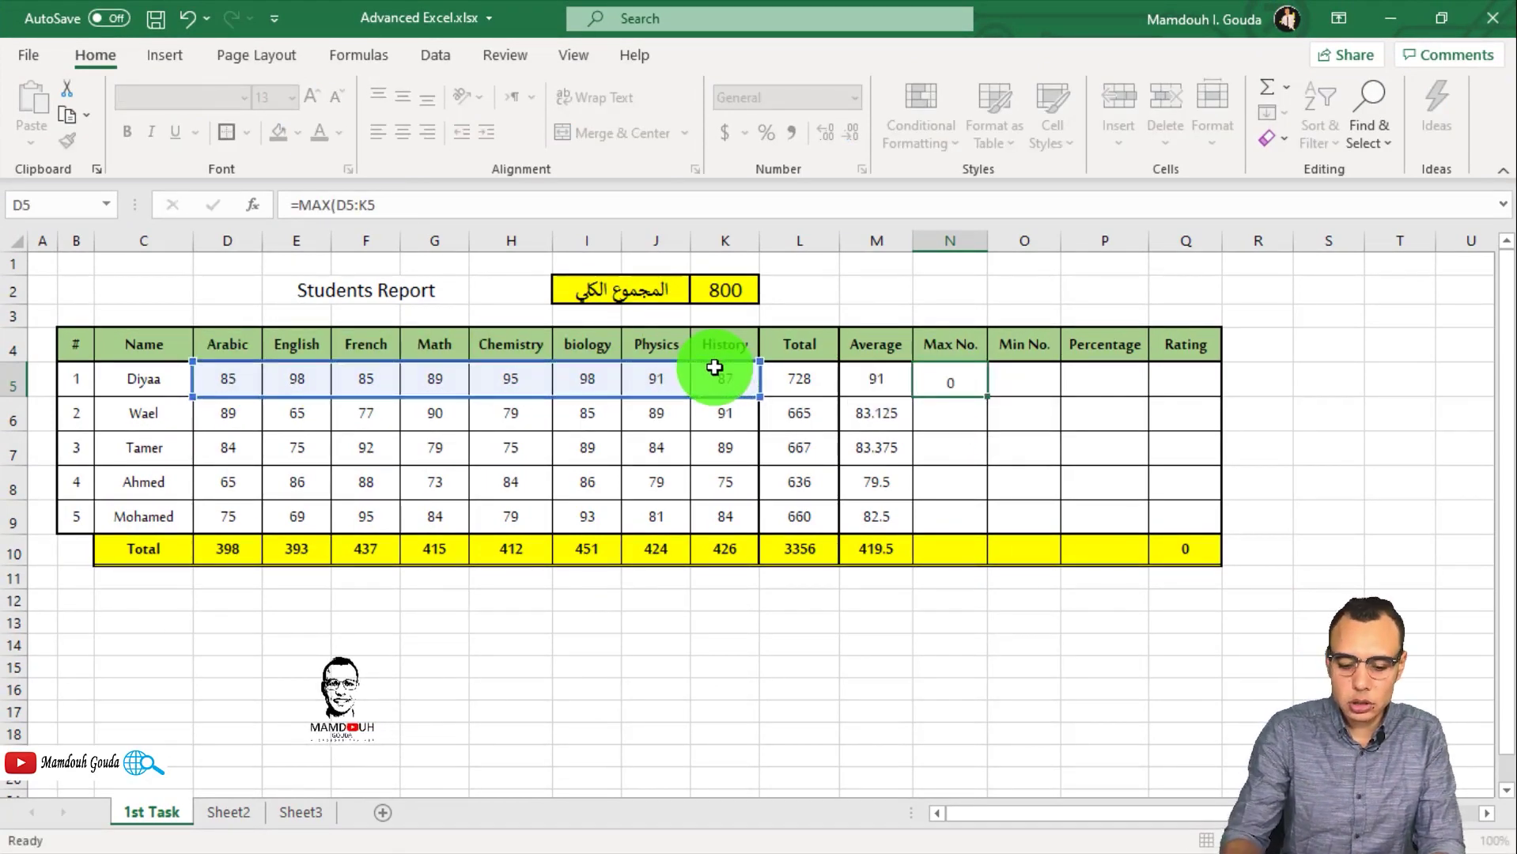
Step: Calculate the first student's lowest mark in O5 with a MIN function over D5:K5 and check the N5 and O5 formulas
click(1033, 381)
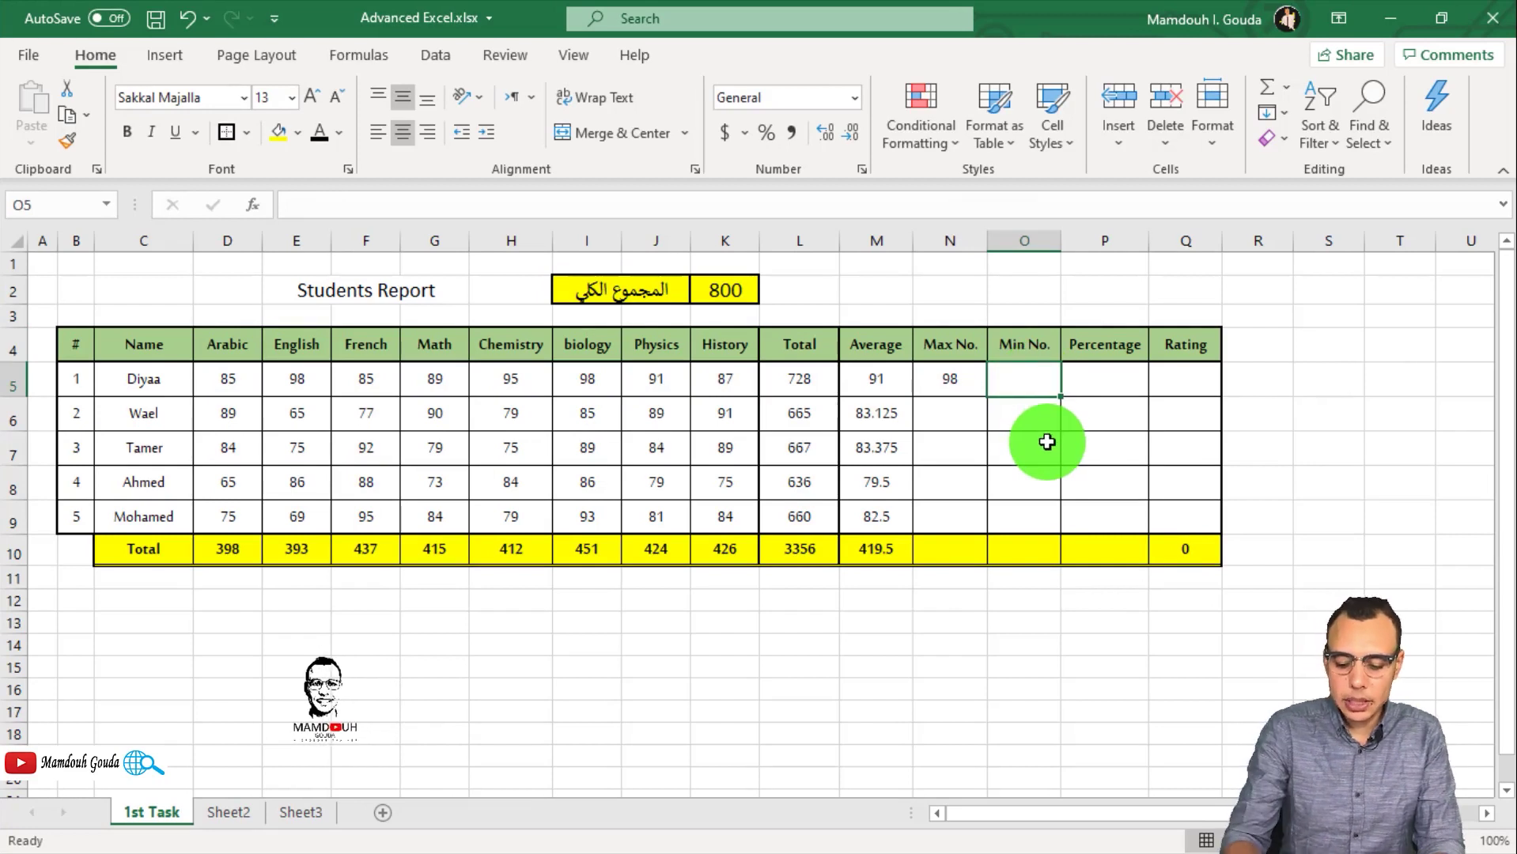
text(=min)
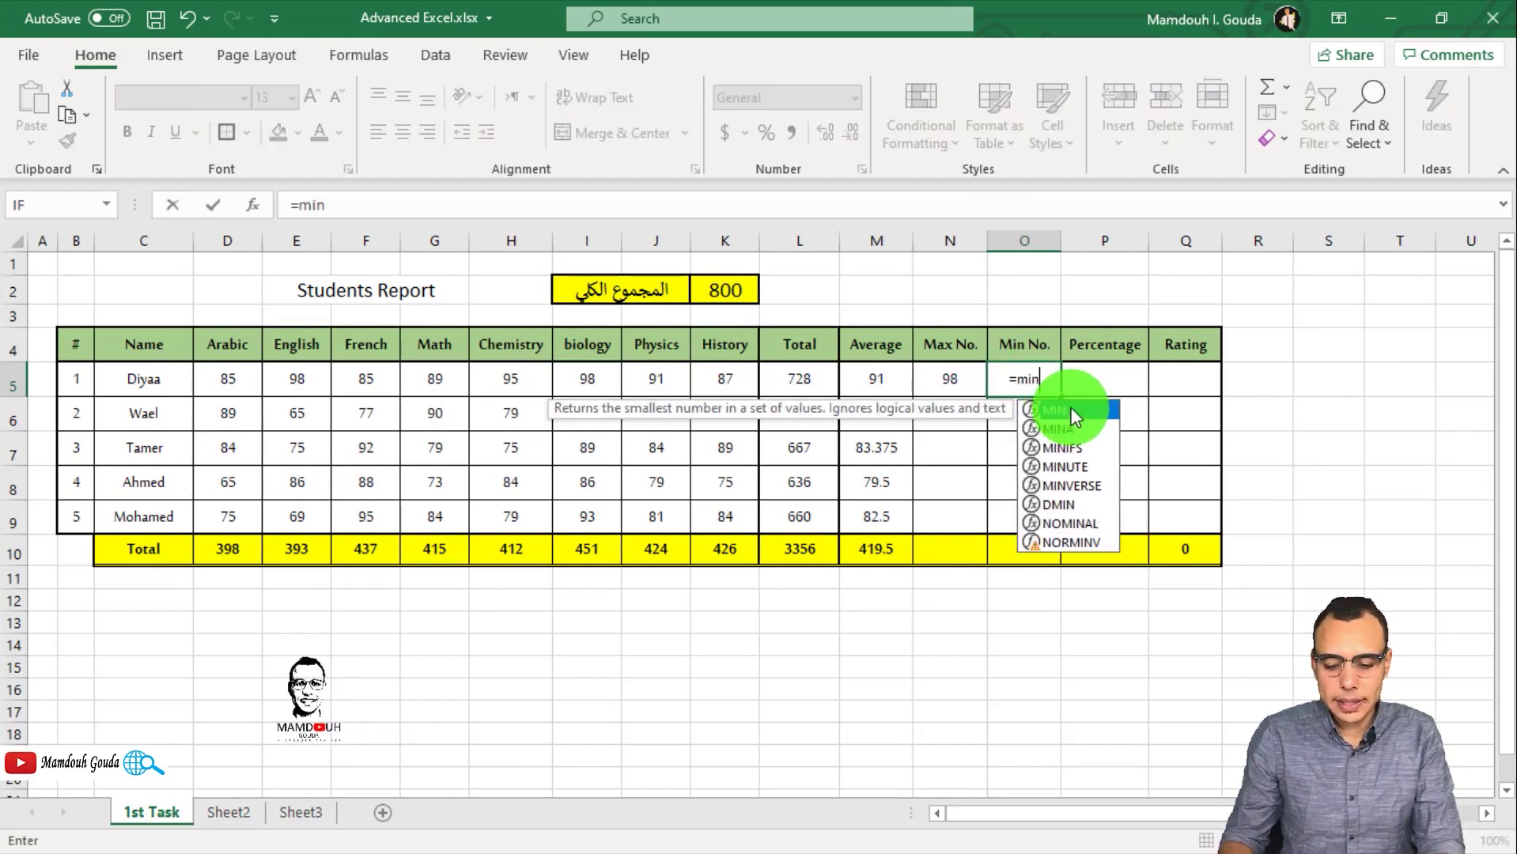
key(Tab)
drag(207, 379, 726, 378)
key(Return)
click(949, 380)
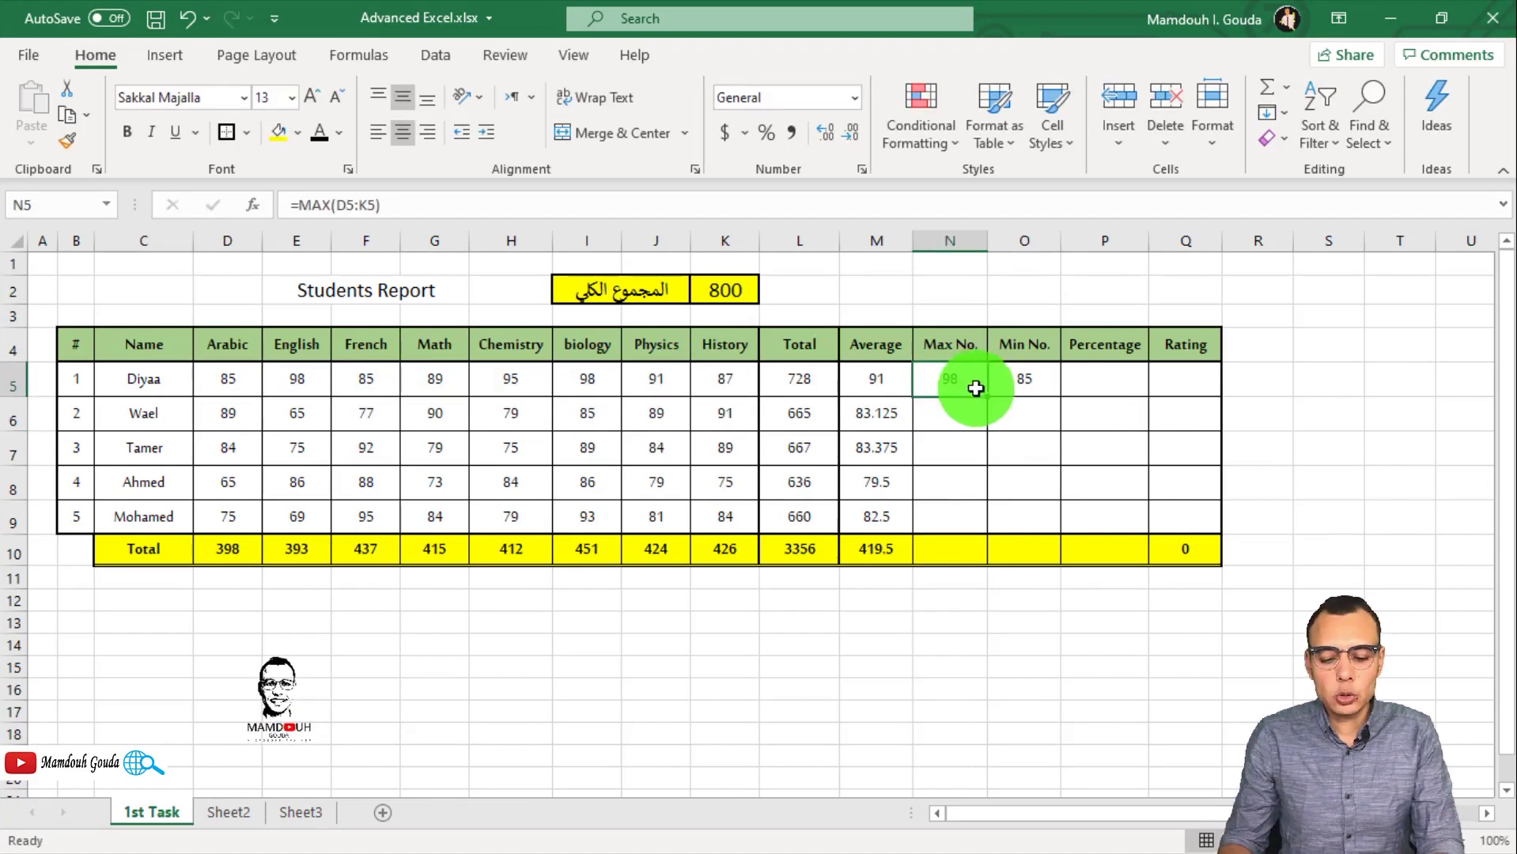
click(1019, 382)
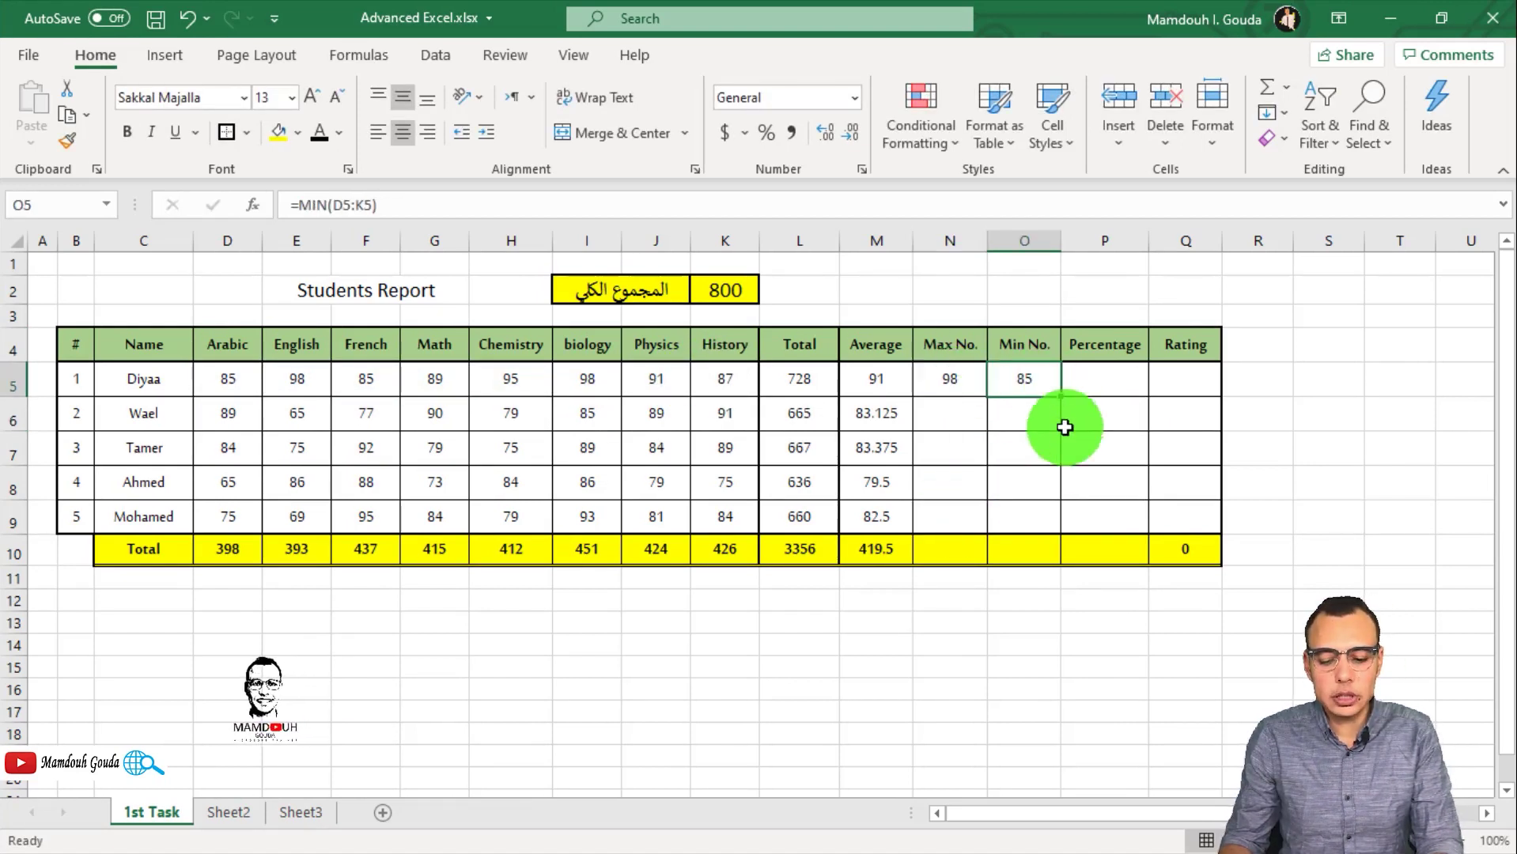
Step: Copy the MAX and MIN formulas from N5:O5 down through row 10 with AutoFill, using the Fill Without Formatting option
drag(952, 379, 1056, 553)
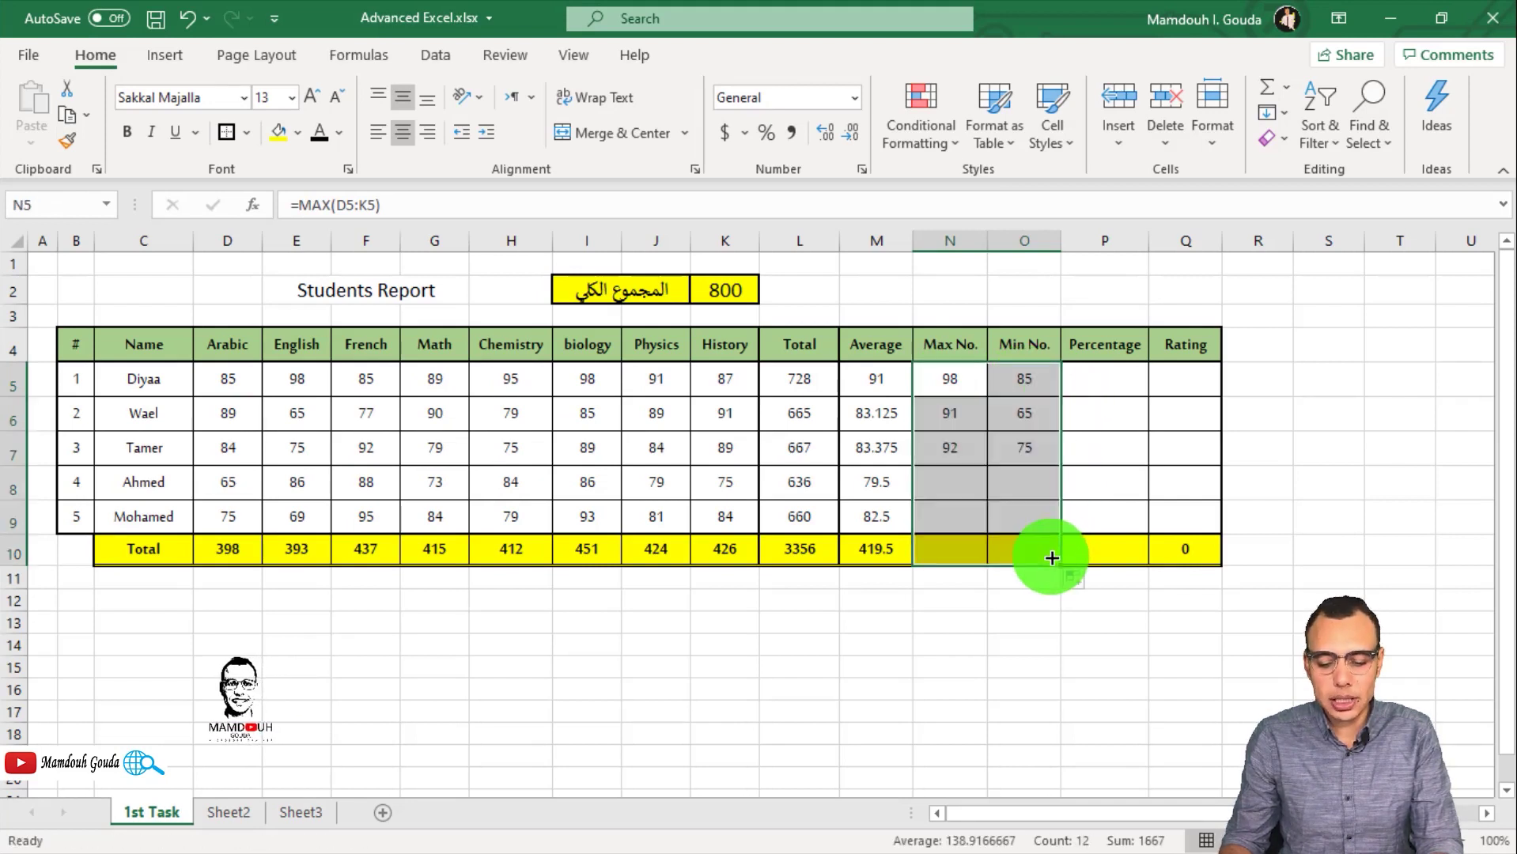
click(1086, 581)
click(1112, 655)
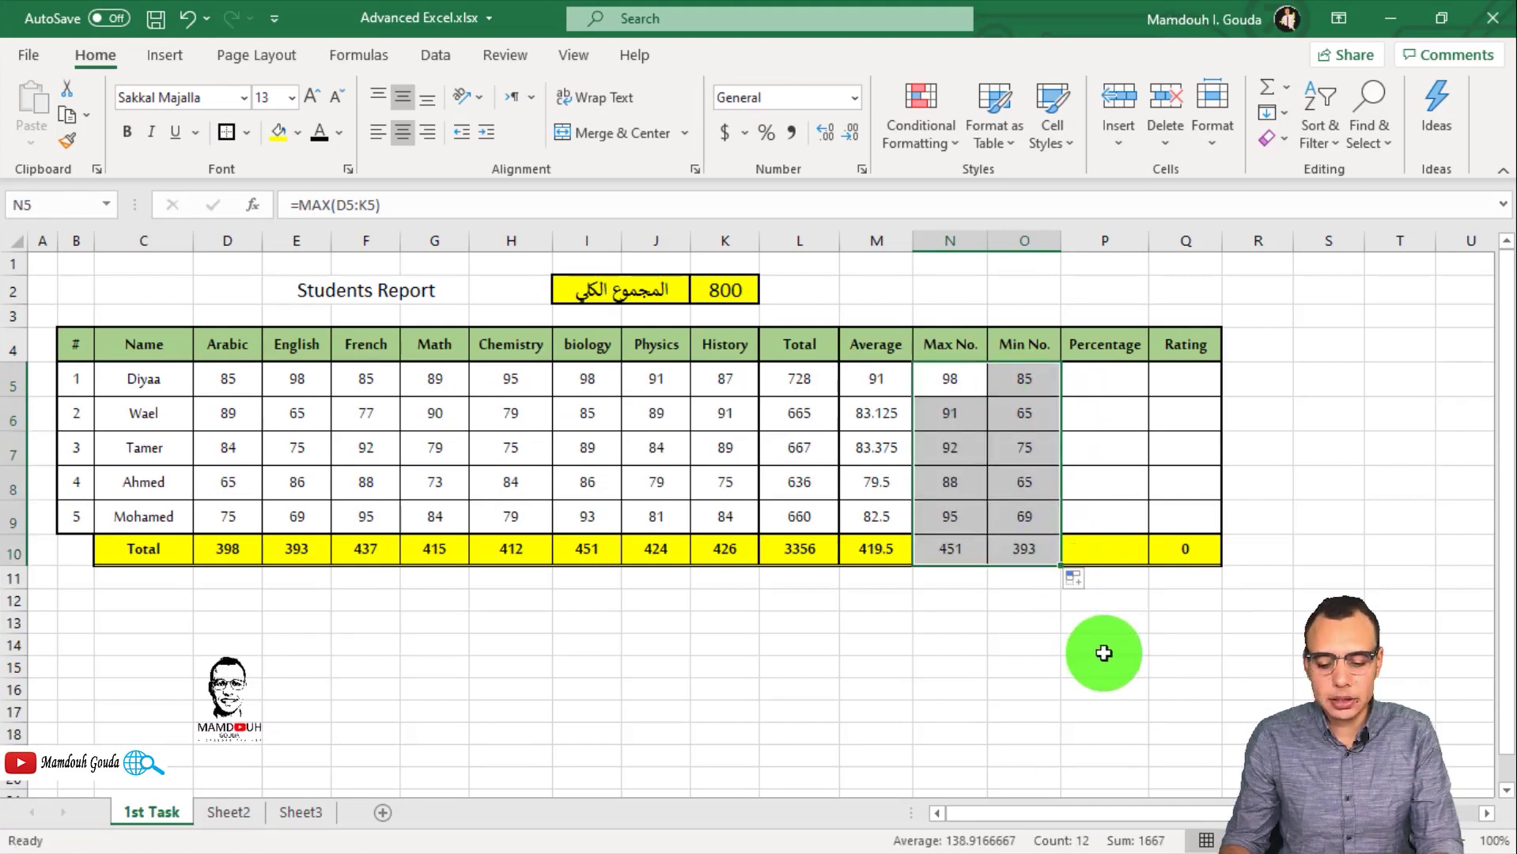
click(969, 491)
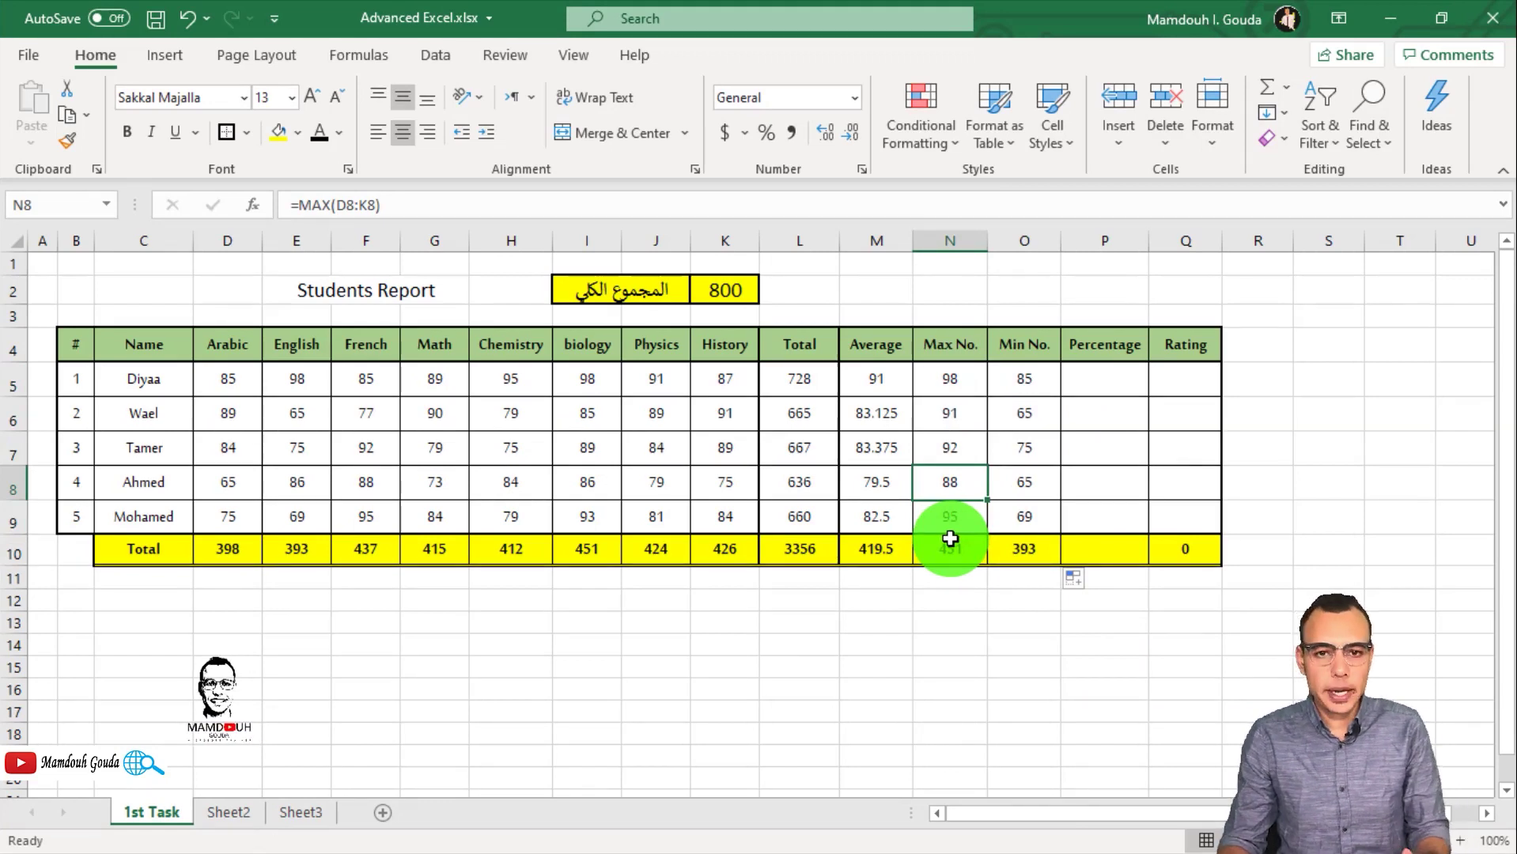
Step: Review the first student's total, average, maximum and minimum formulas in L5:O5 and the second student's minimum in O6
click(795, 380)
click(873, 380)
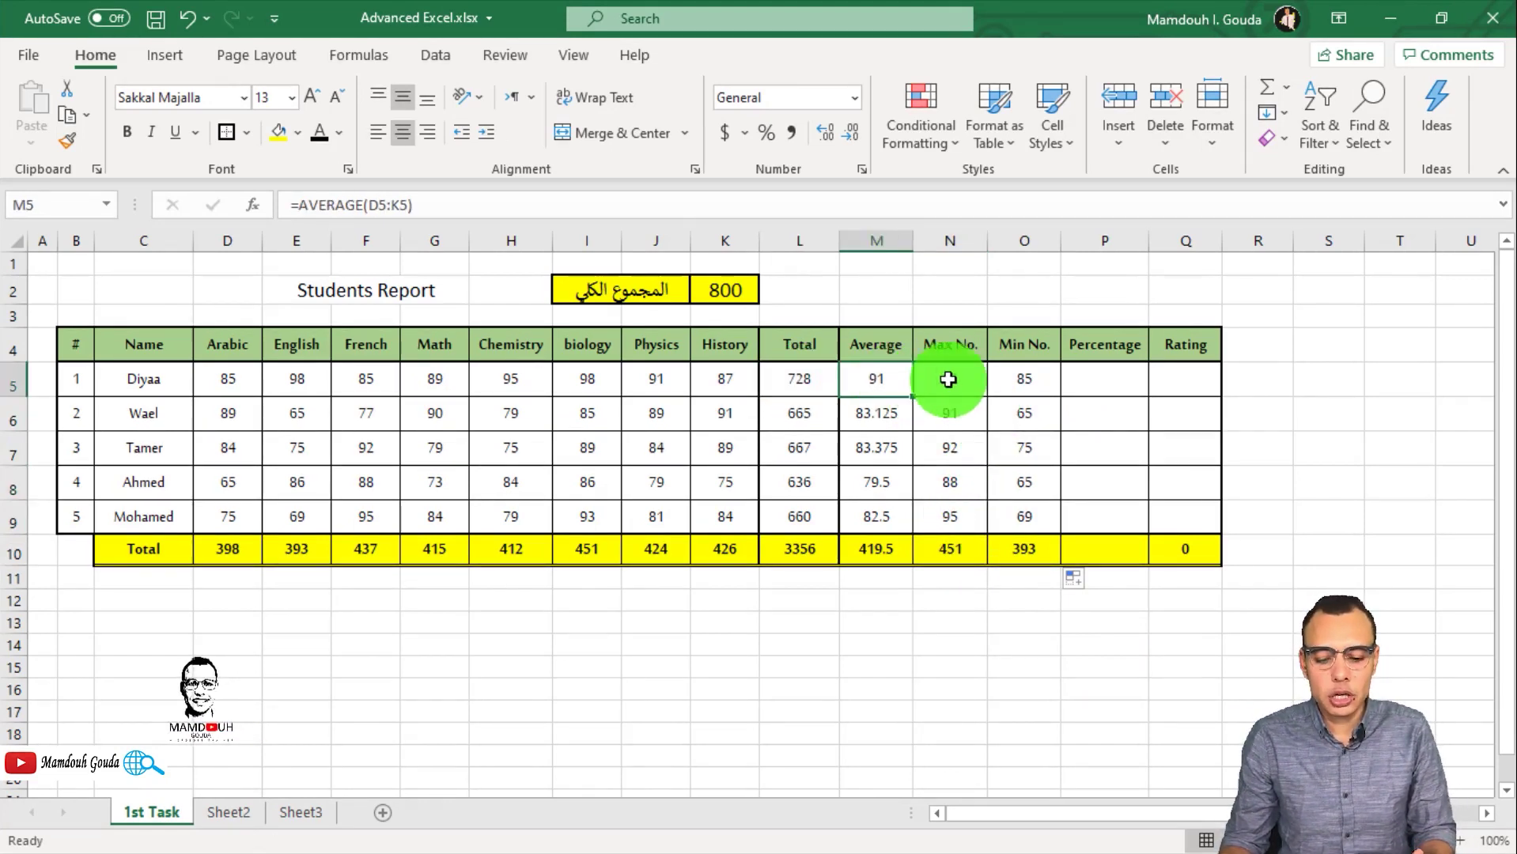
click(984, 381)
click(1016, 380)
drag(785, 380, 1034, 388)
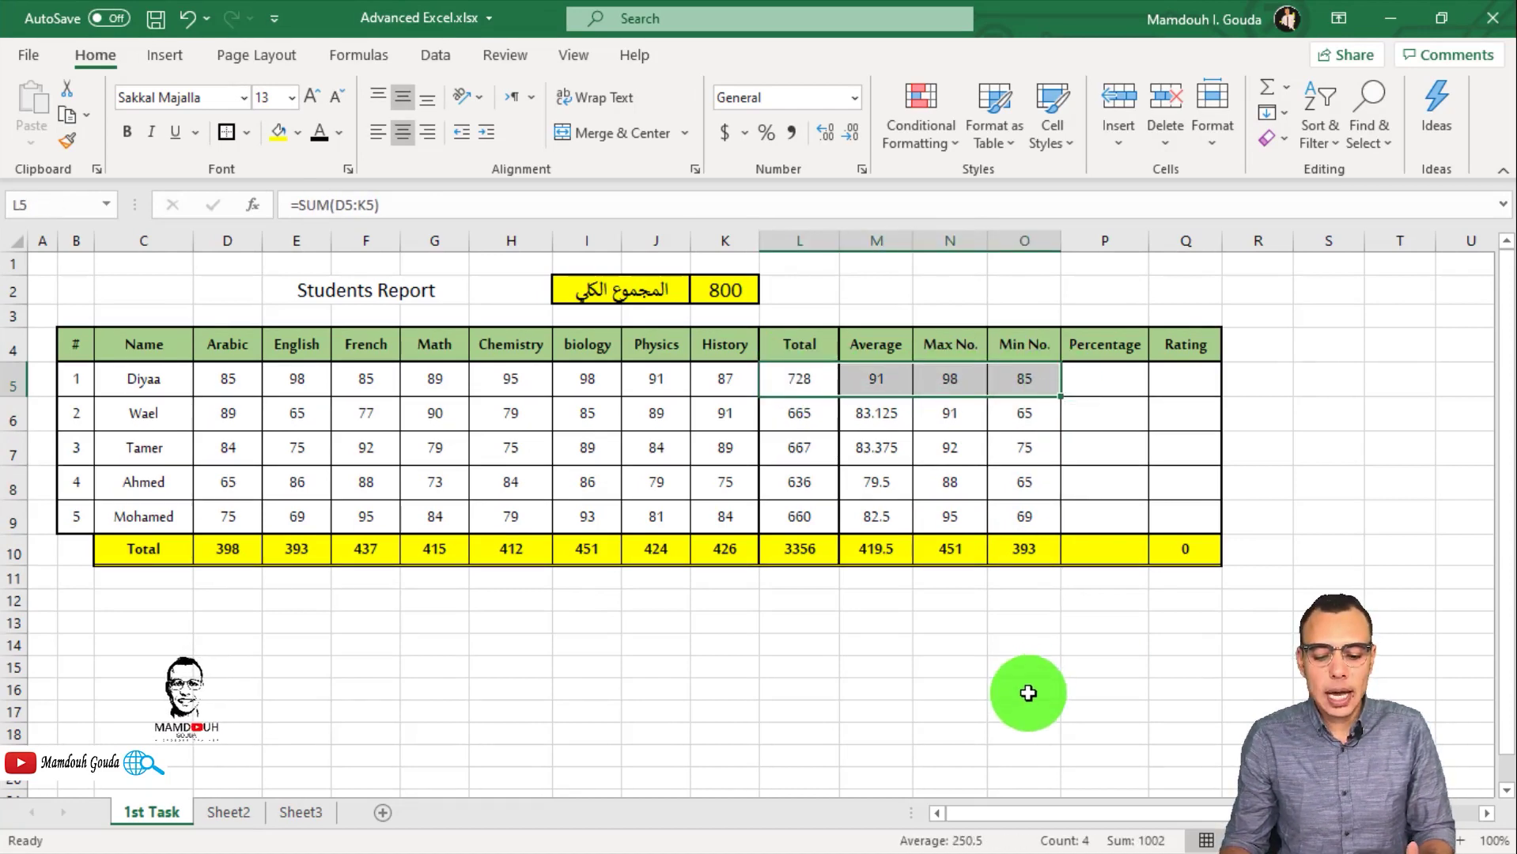
scroll(1022, 708, down, 14)
scroll(1023, 708, up, 14)
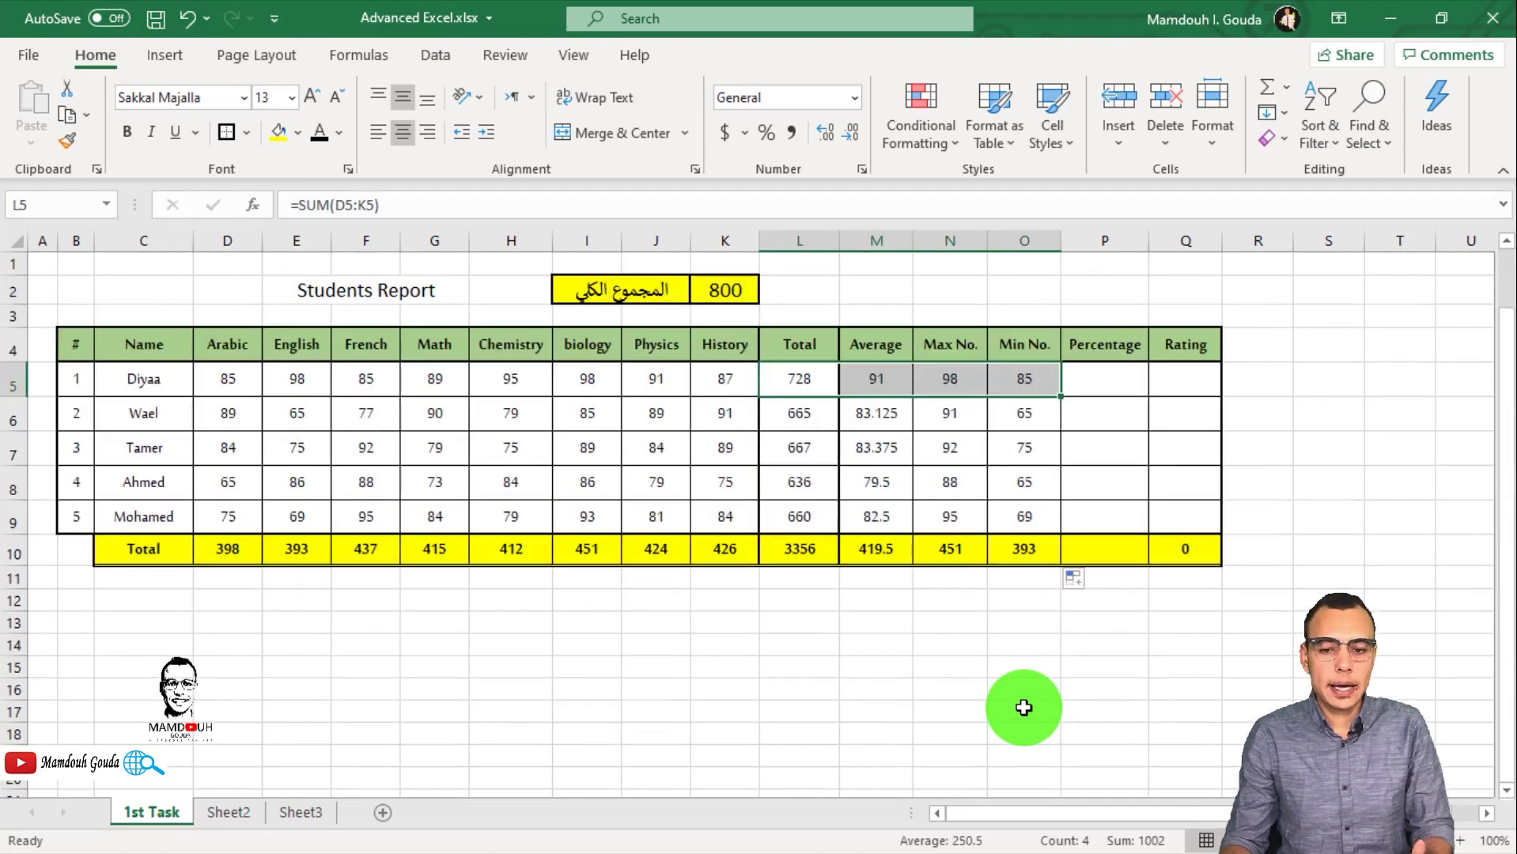
click(1015, 410)
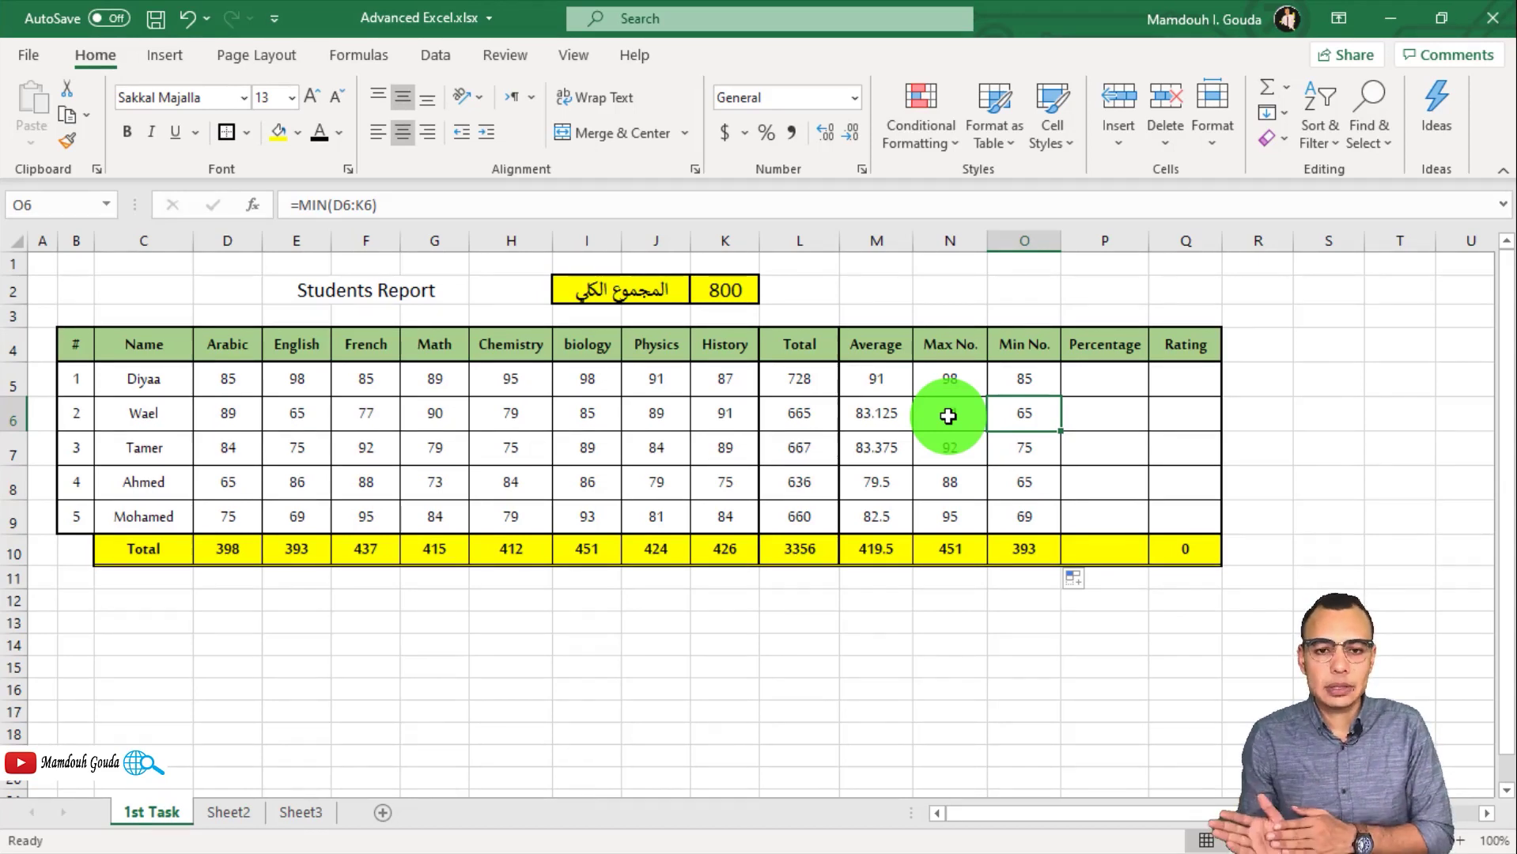
Step: Calculate the first student's percentage in P5 with the formula =L5/K2 and apply the percent style to it
click(1105, 376)
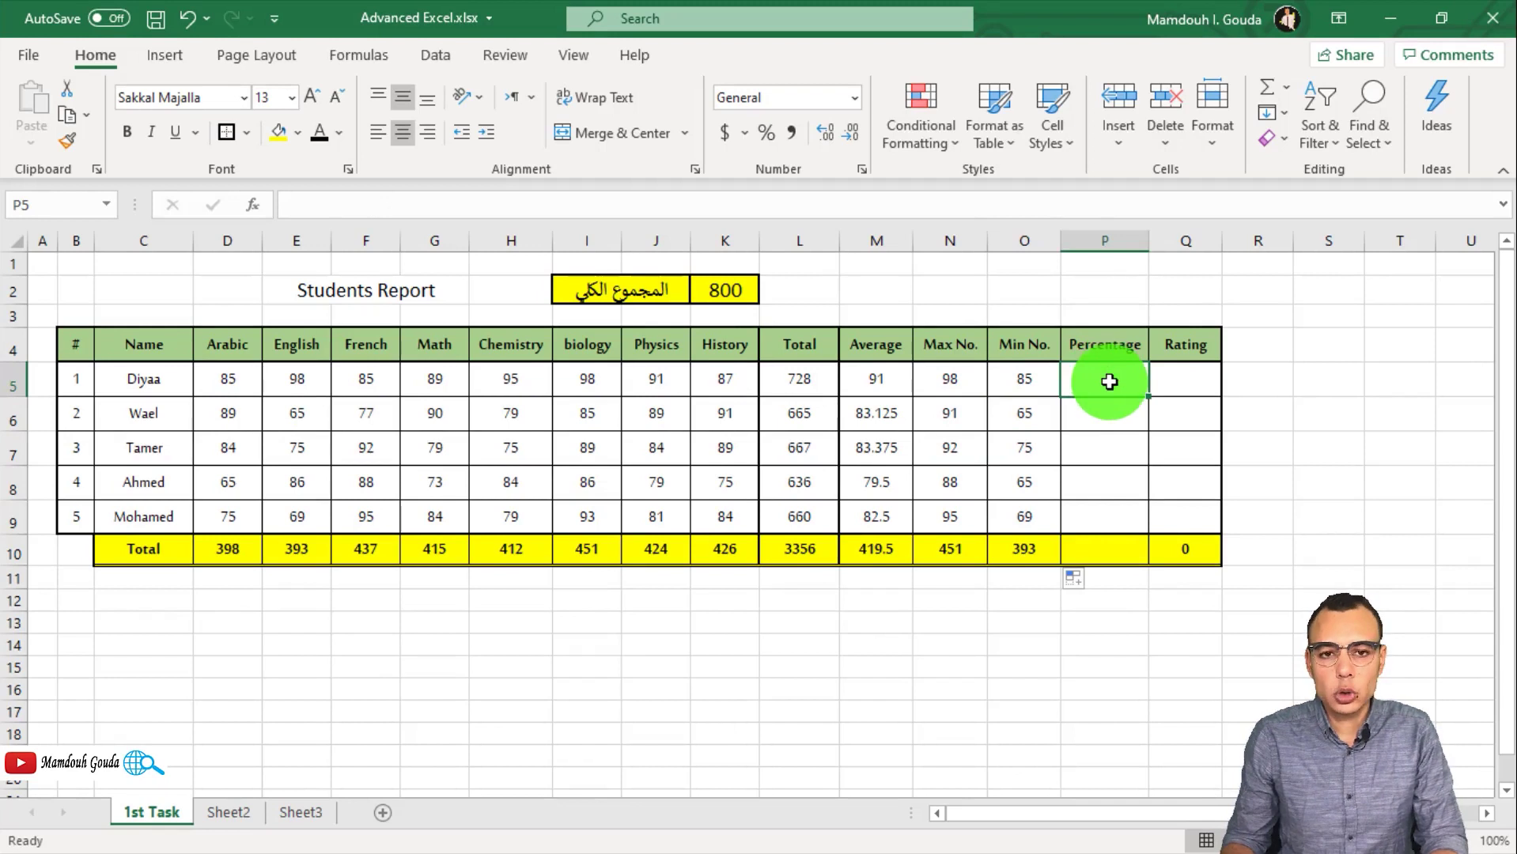
text(=)
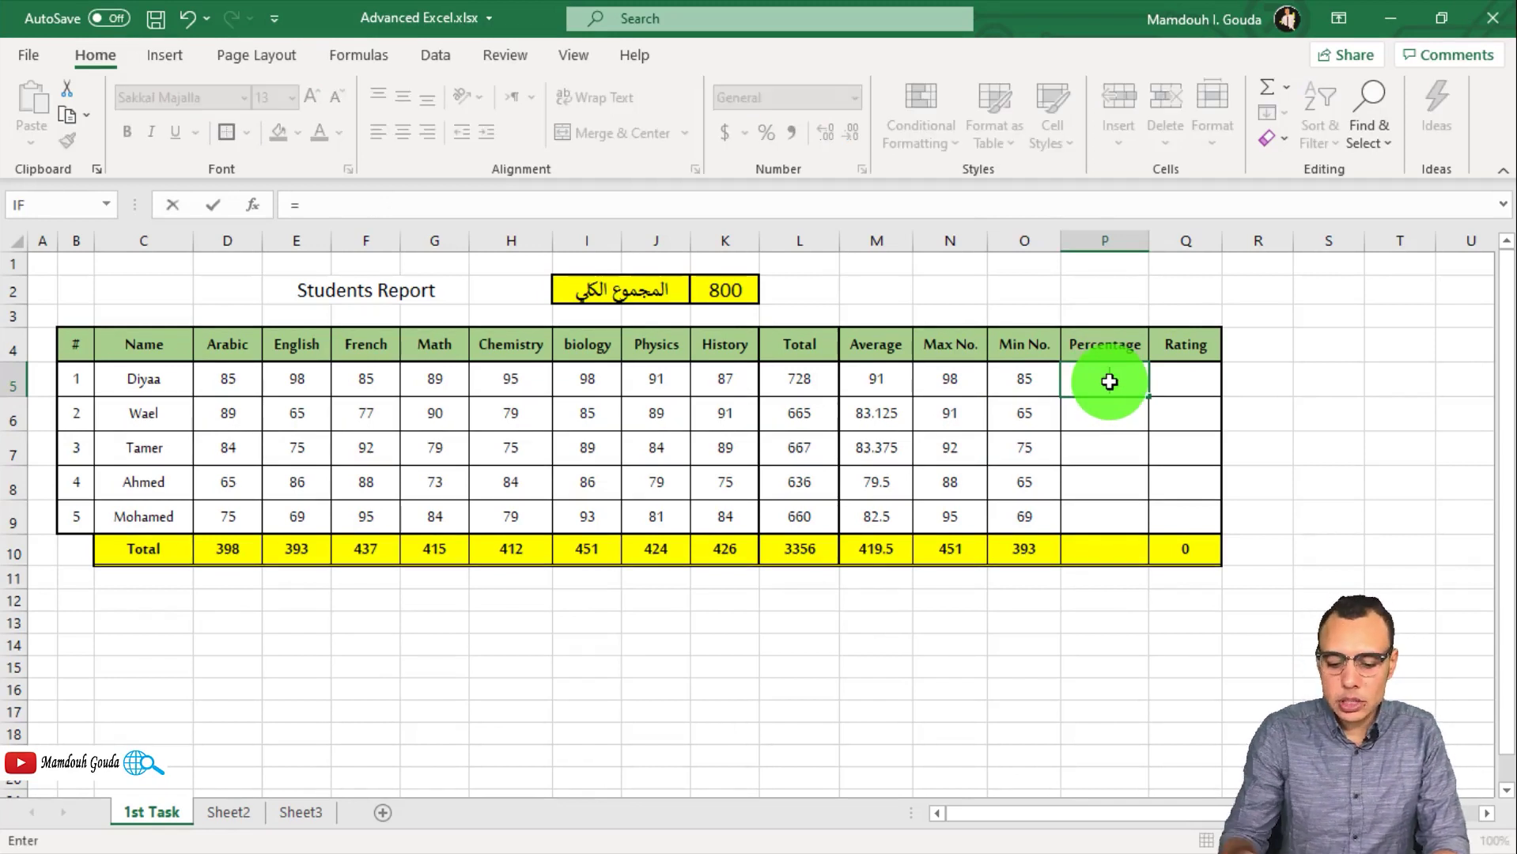
key(Escape)
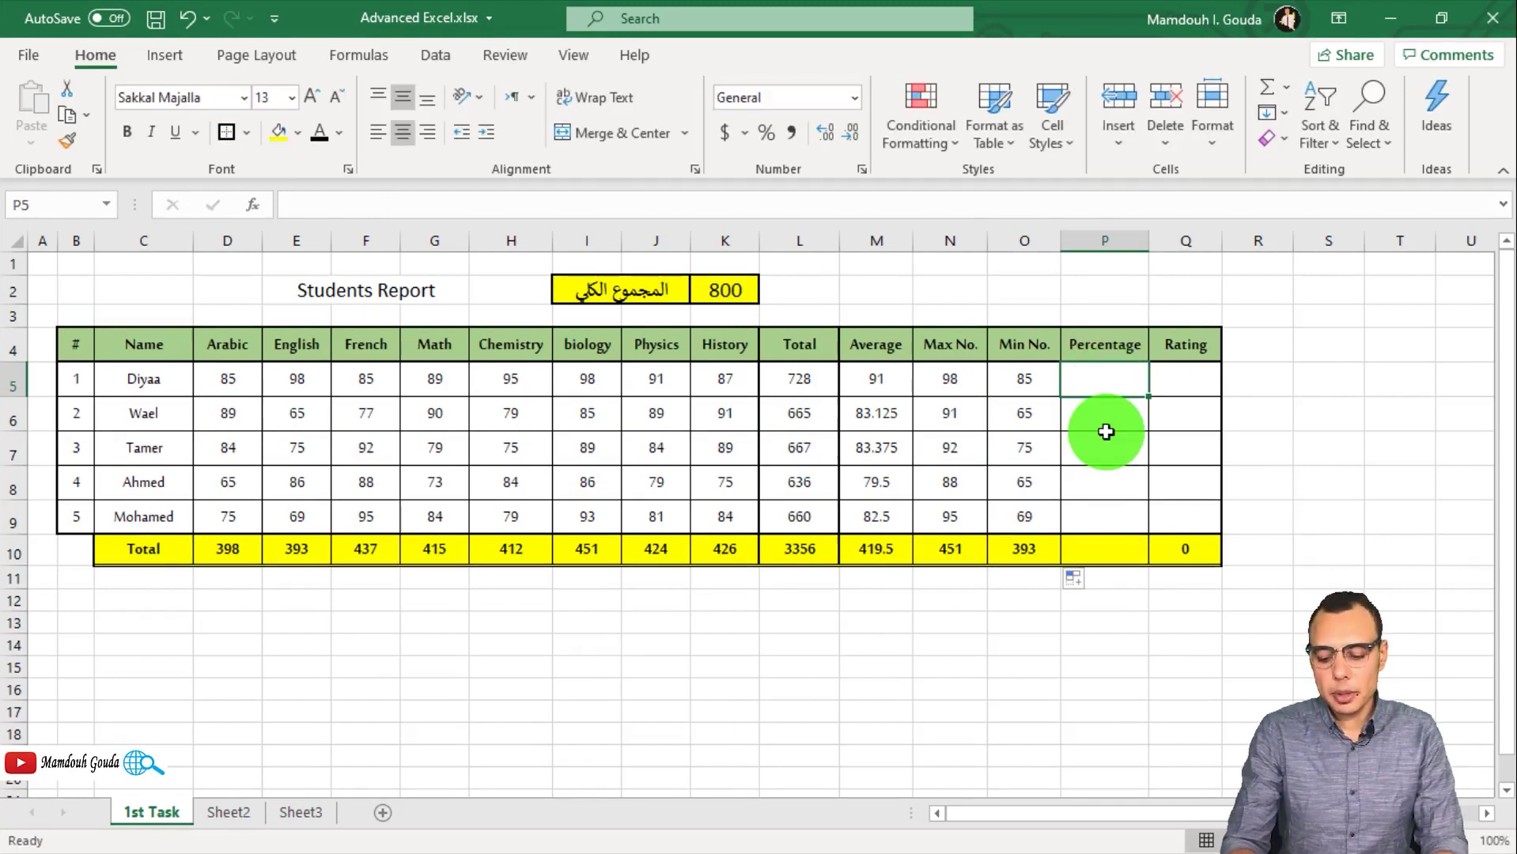
text(=)
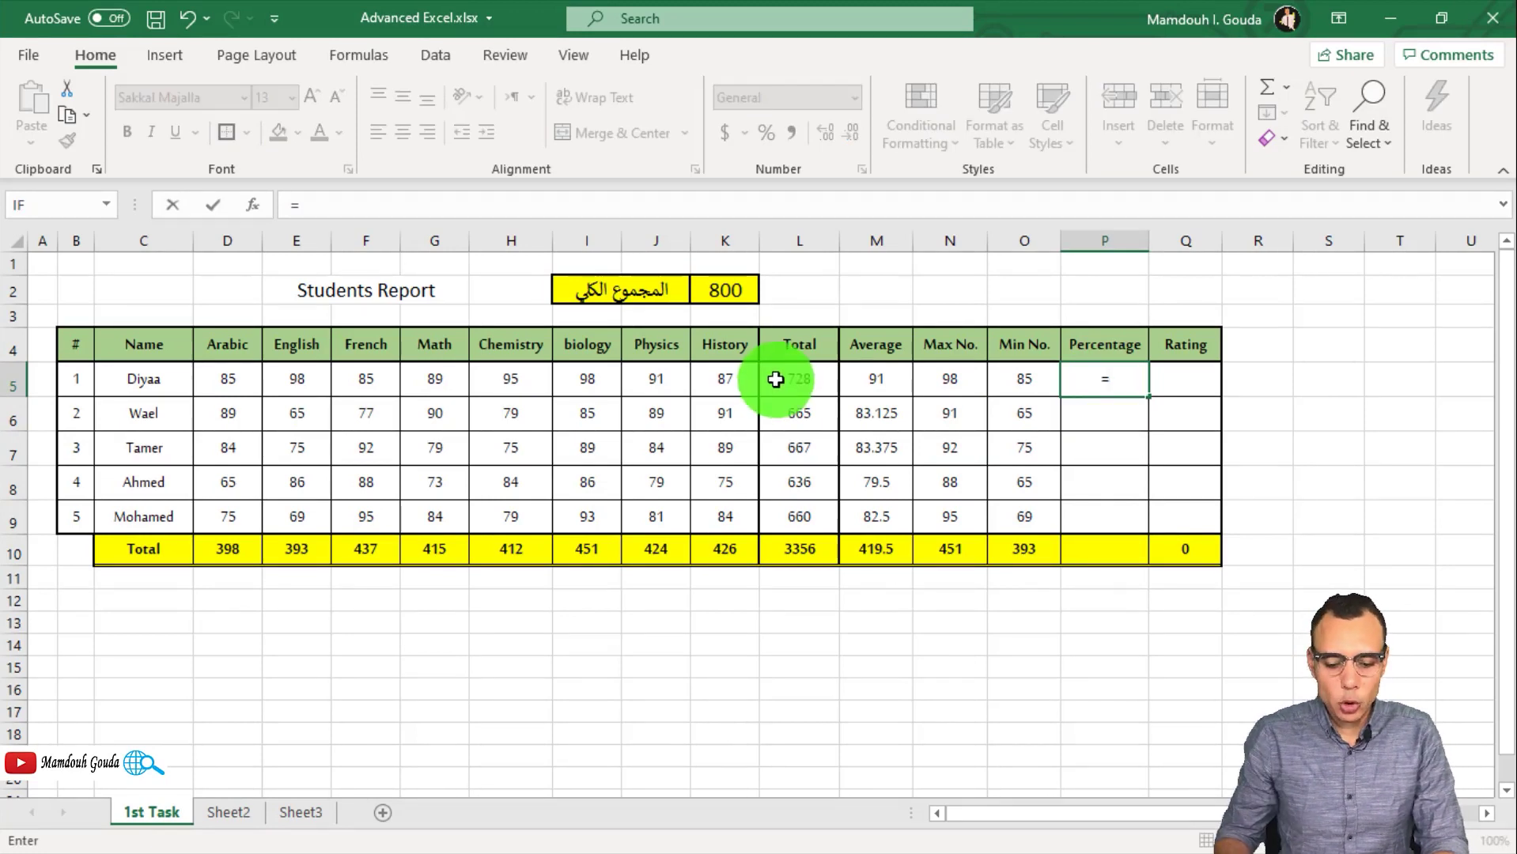
click(808, 379)
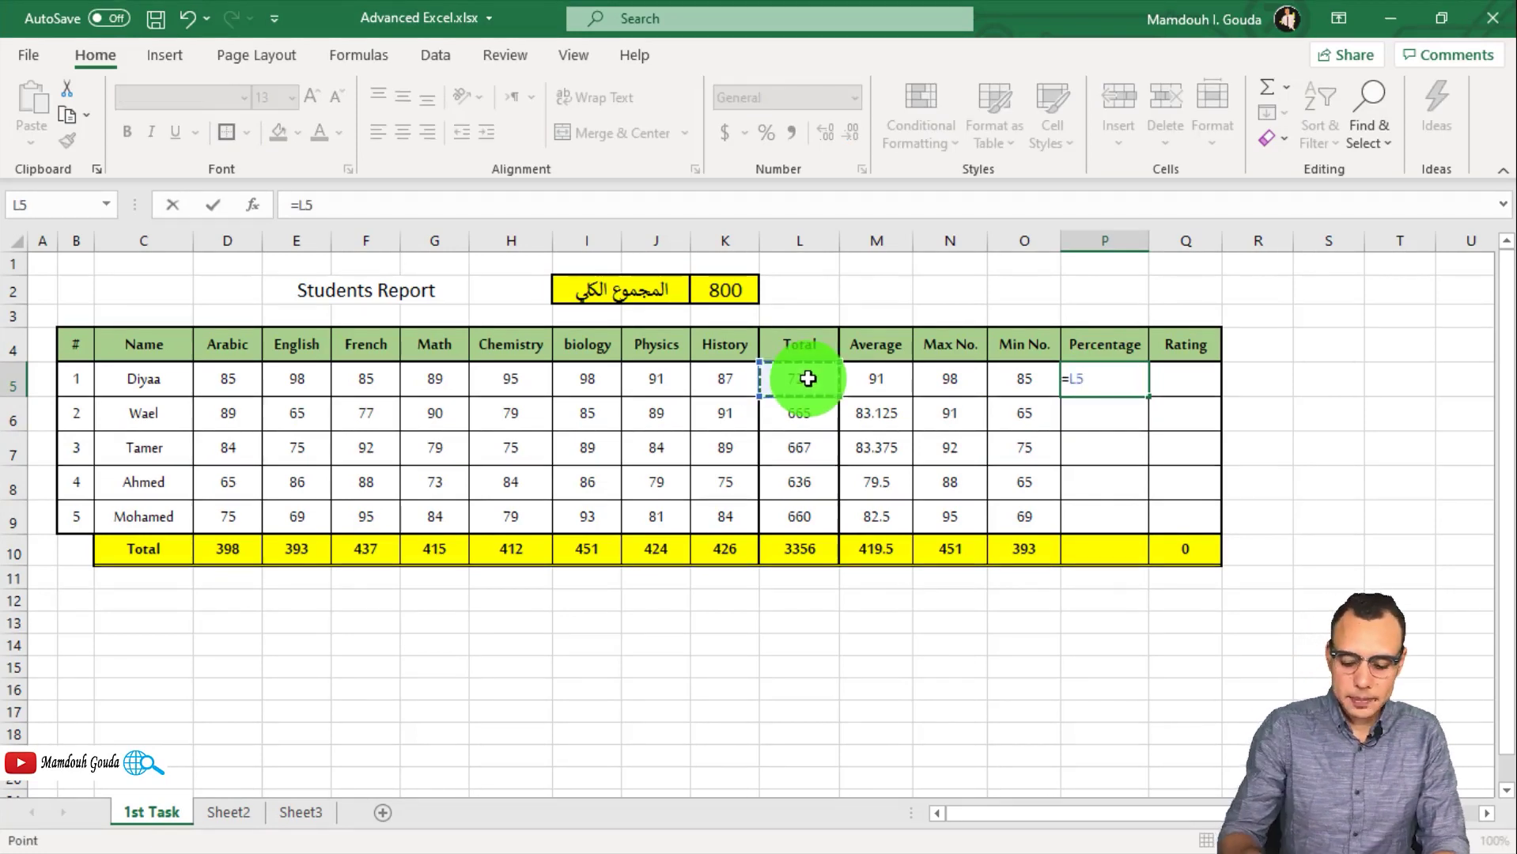
text(/)
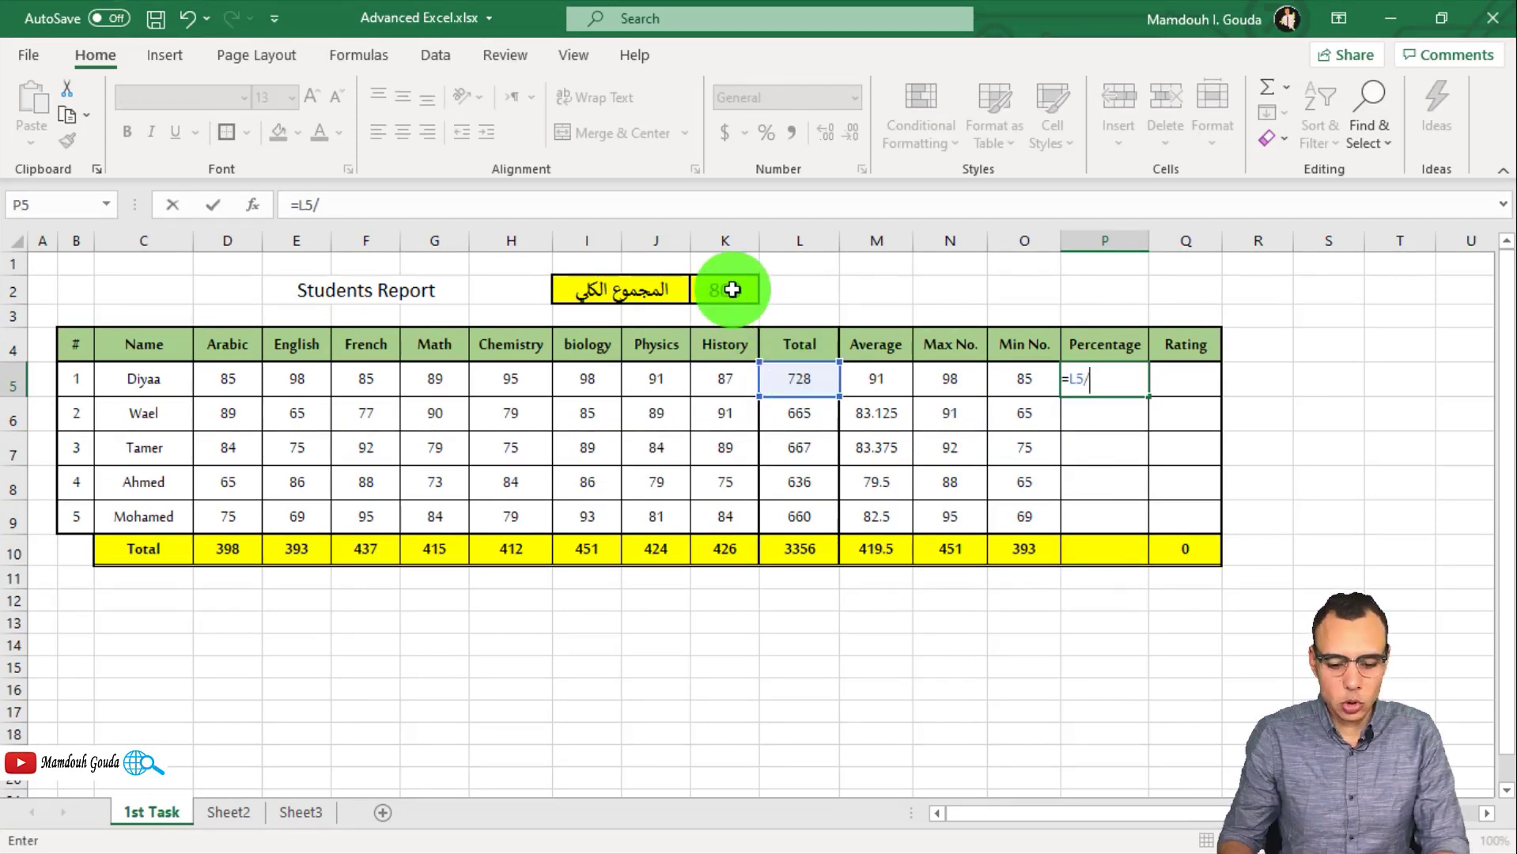
click(732, 289)
key(Return)
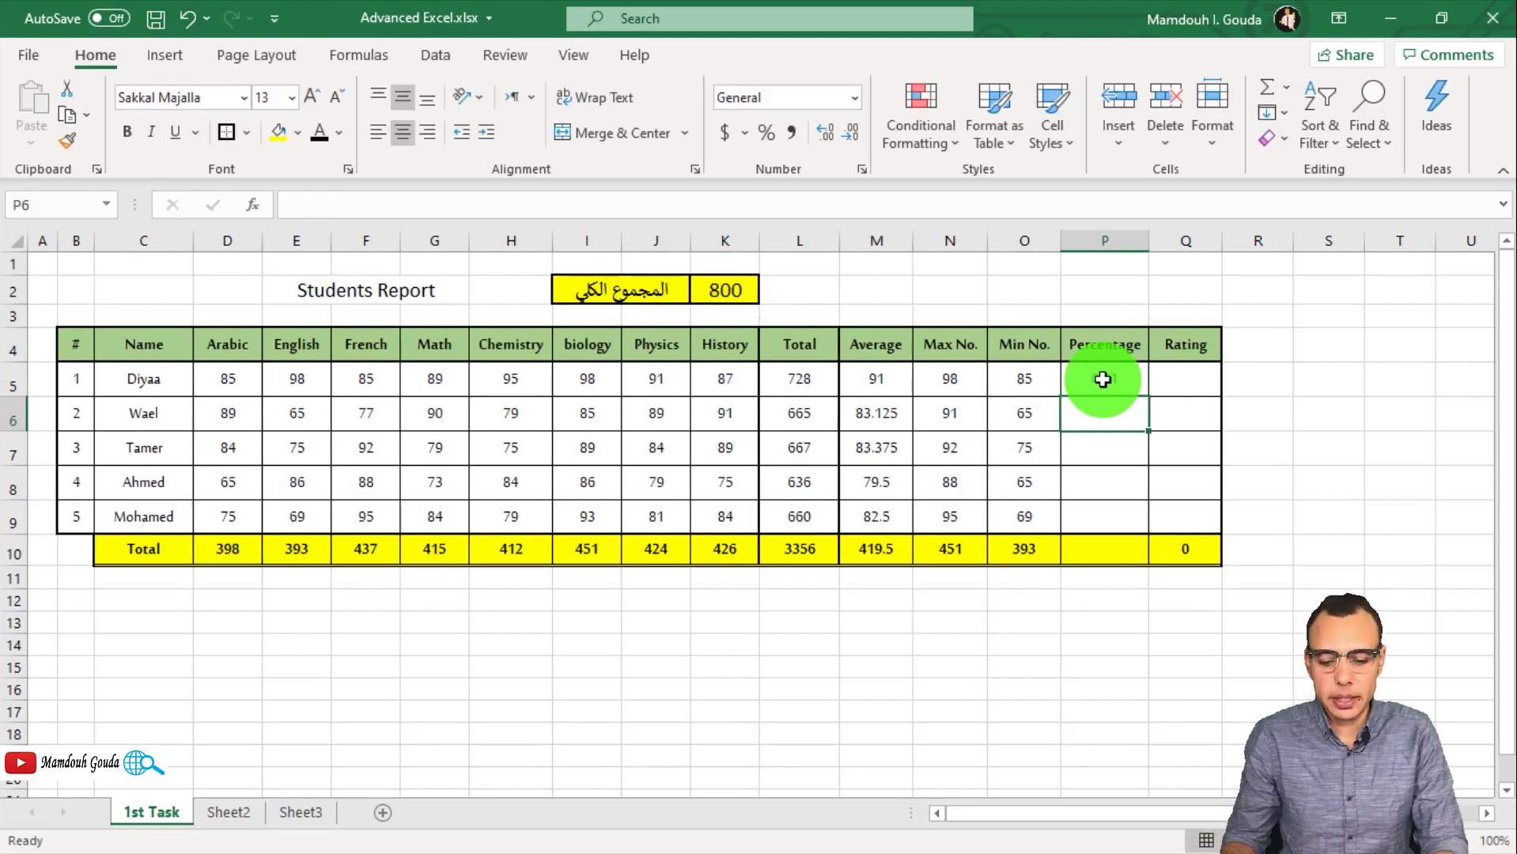
click(1103, 378)
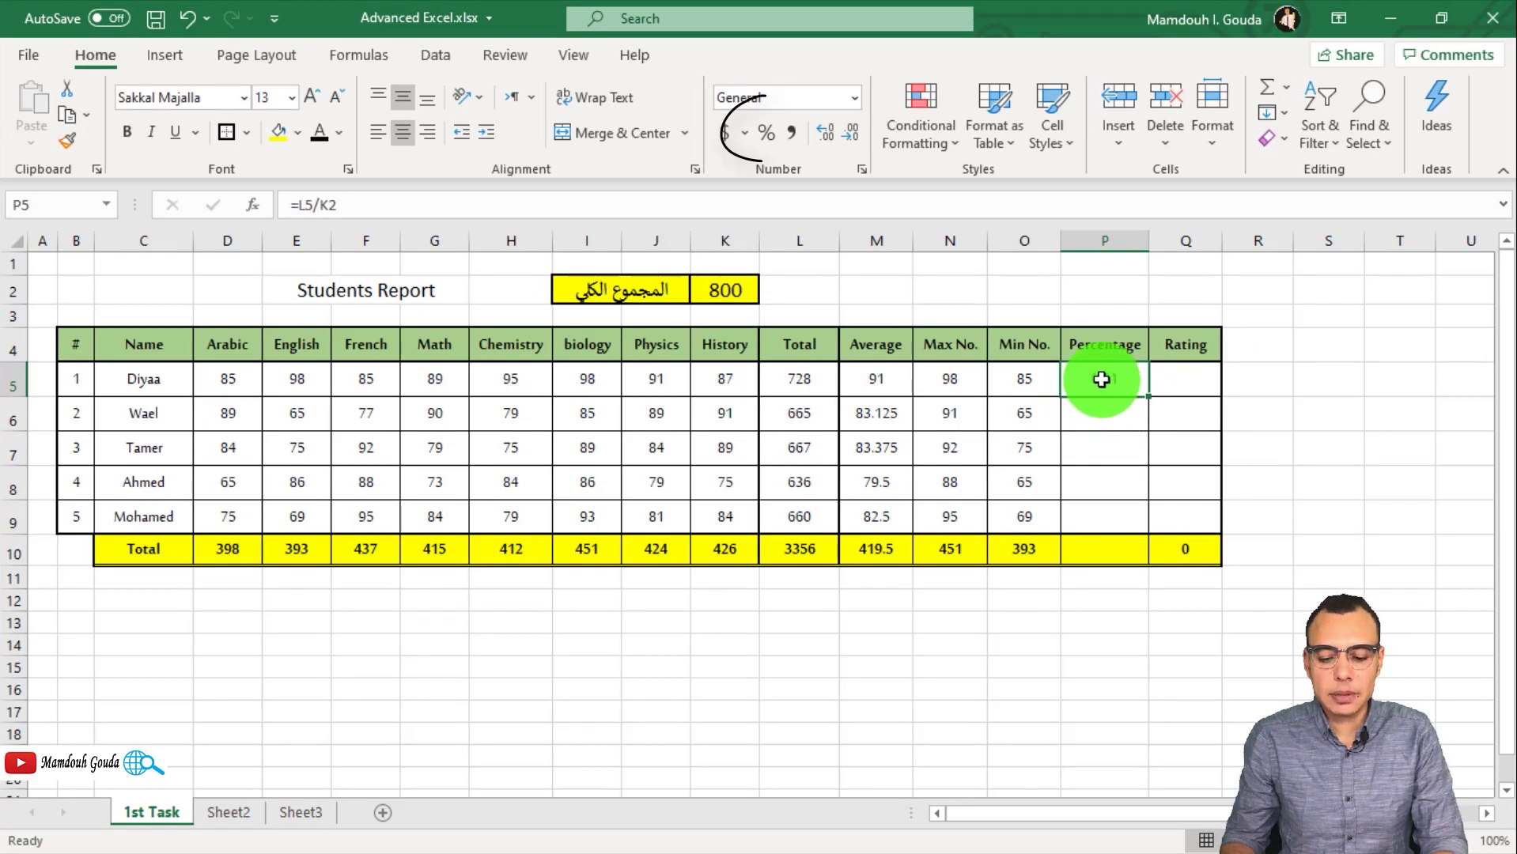
click(764, 138)
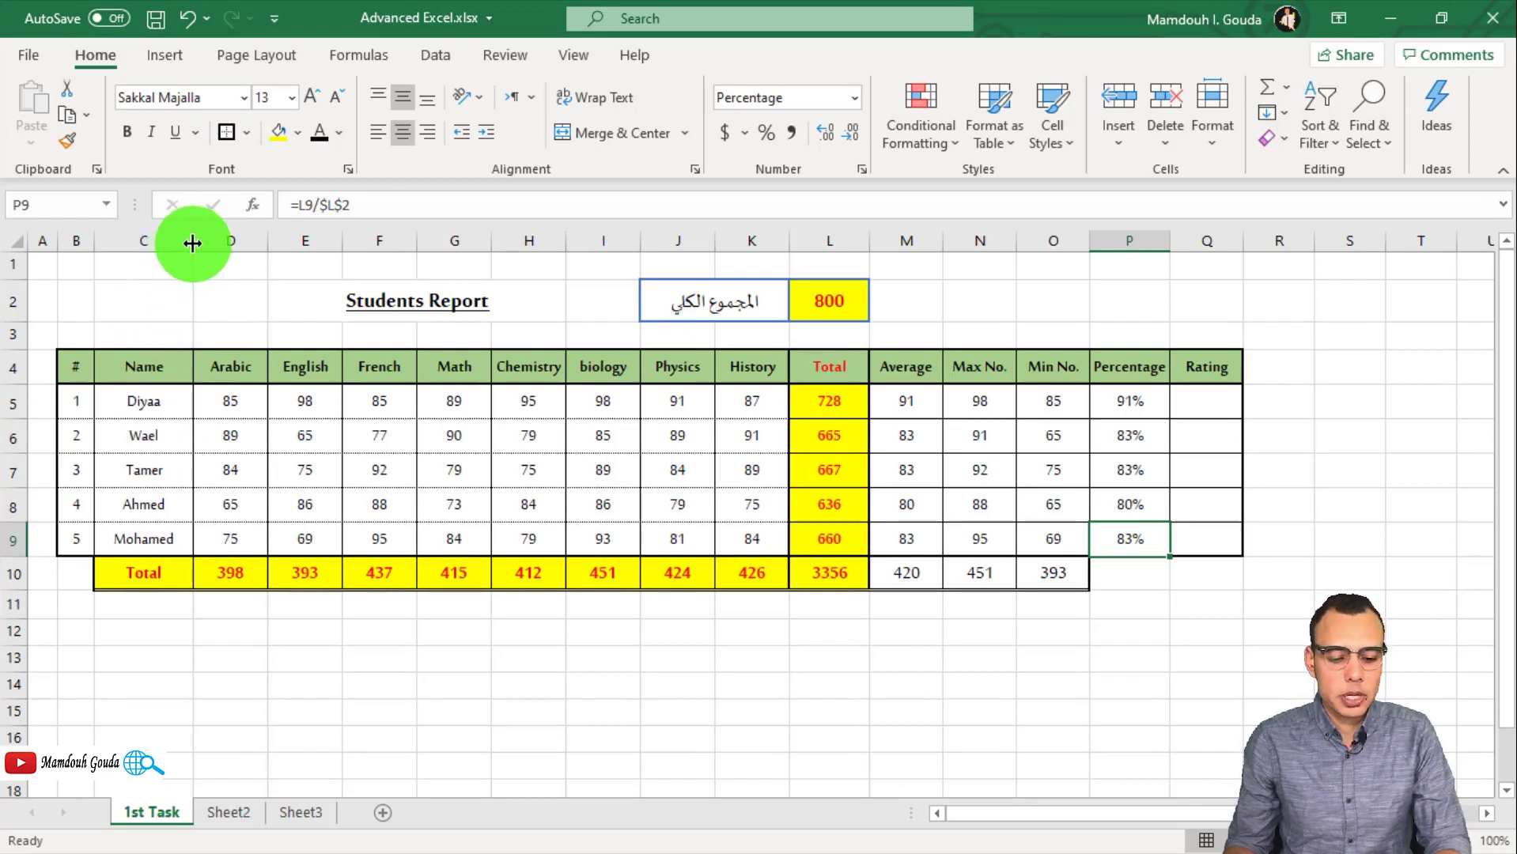
Step: Widen the Name column C and increase the height of header row 4
drag(193, 242, 225, 244)
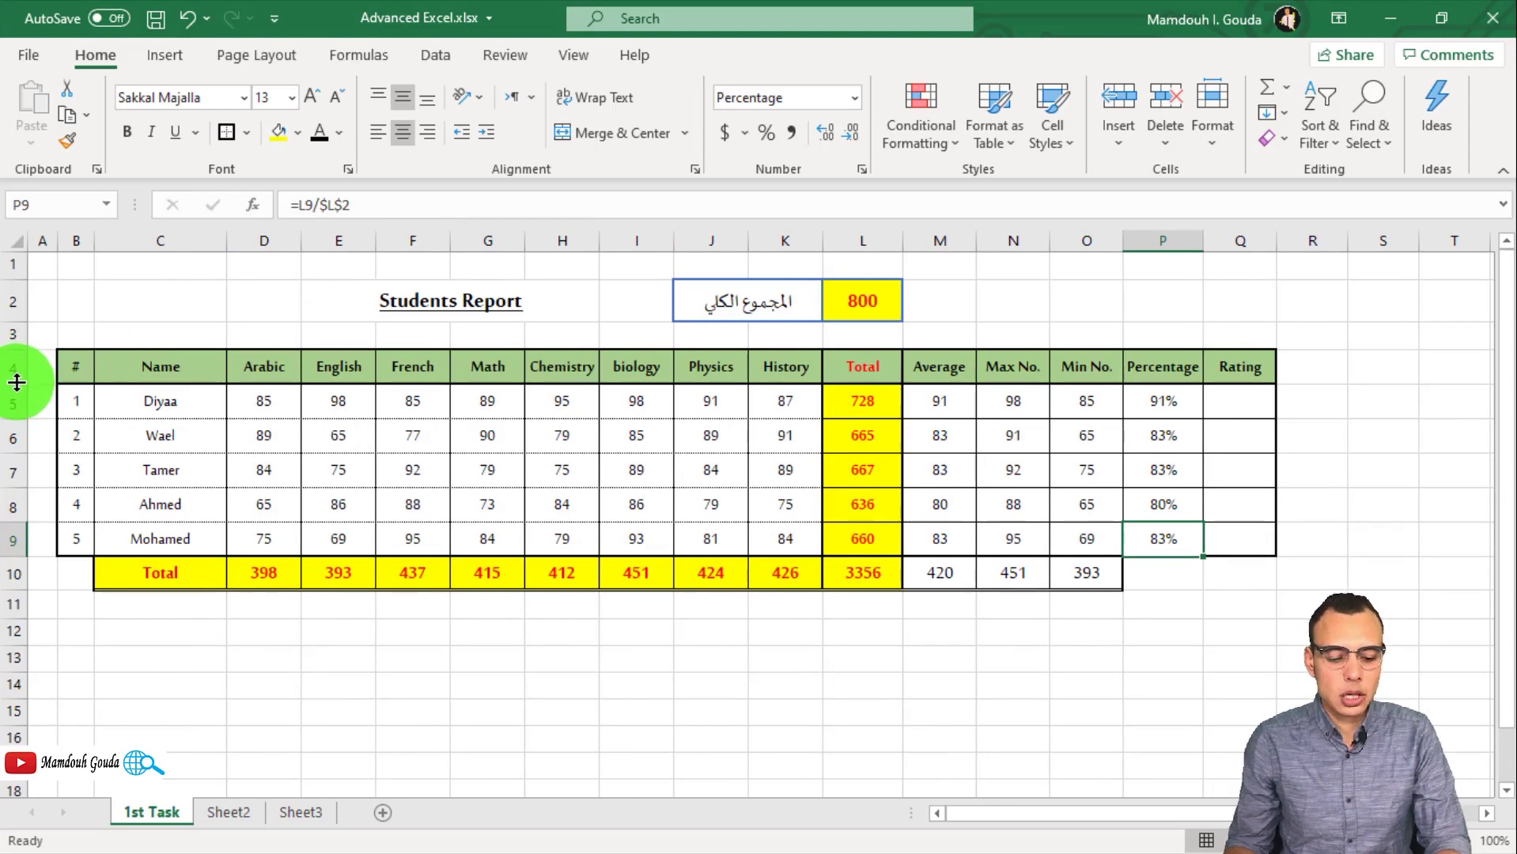
drag(17, 383, 17, 393)
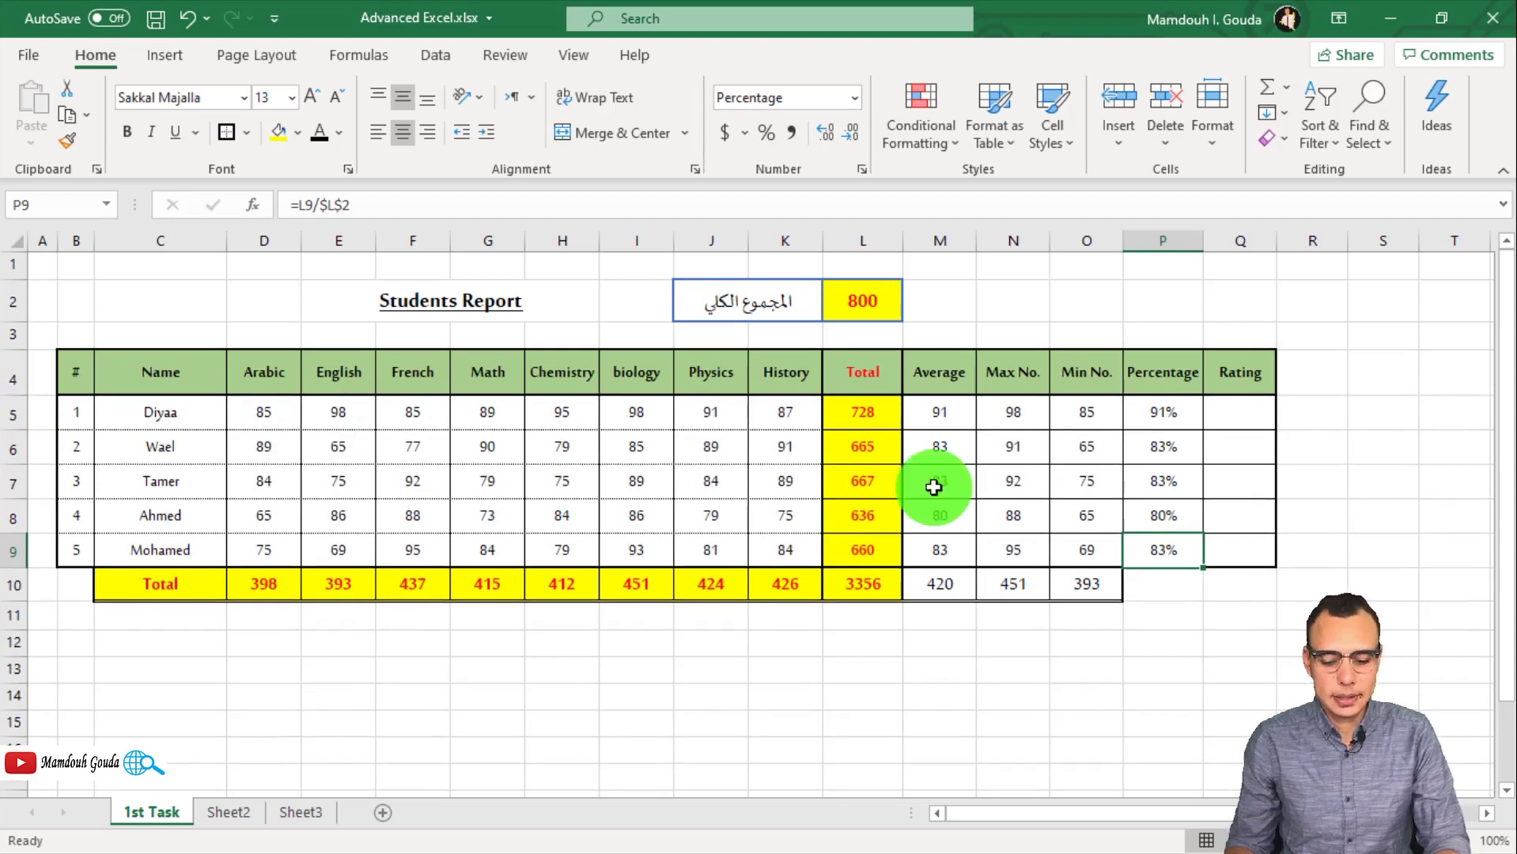
Step: Select the subject columns D through K and narrow them together to one equal width
drag(270, 376, 765, 433)
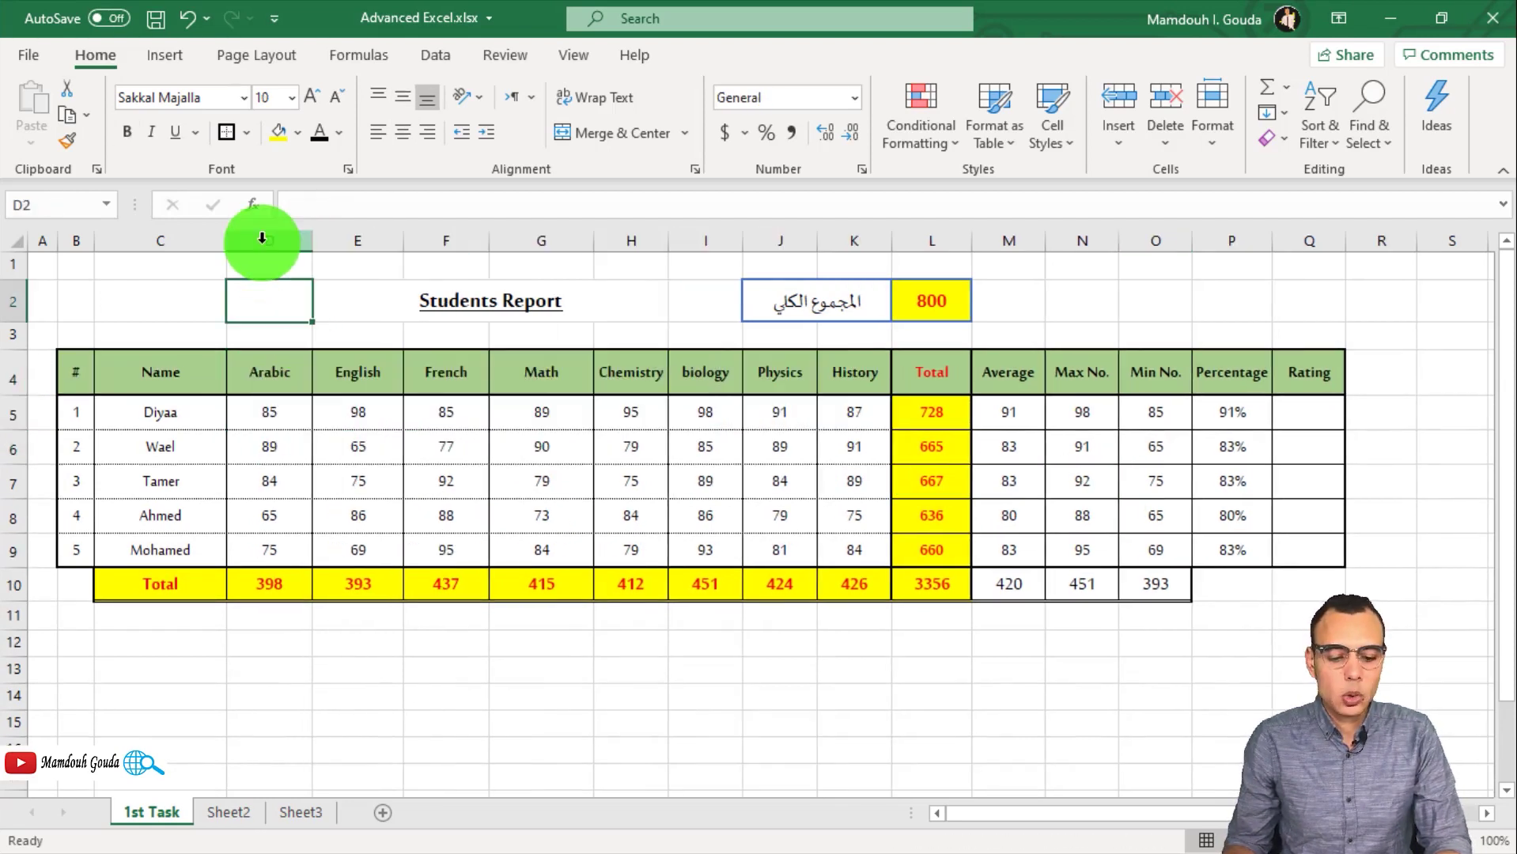
drag(261, 237, 841, 232)
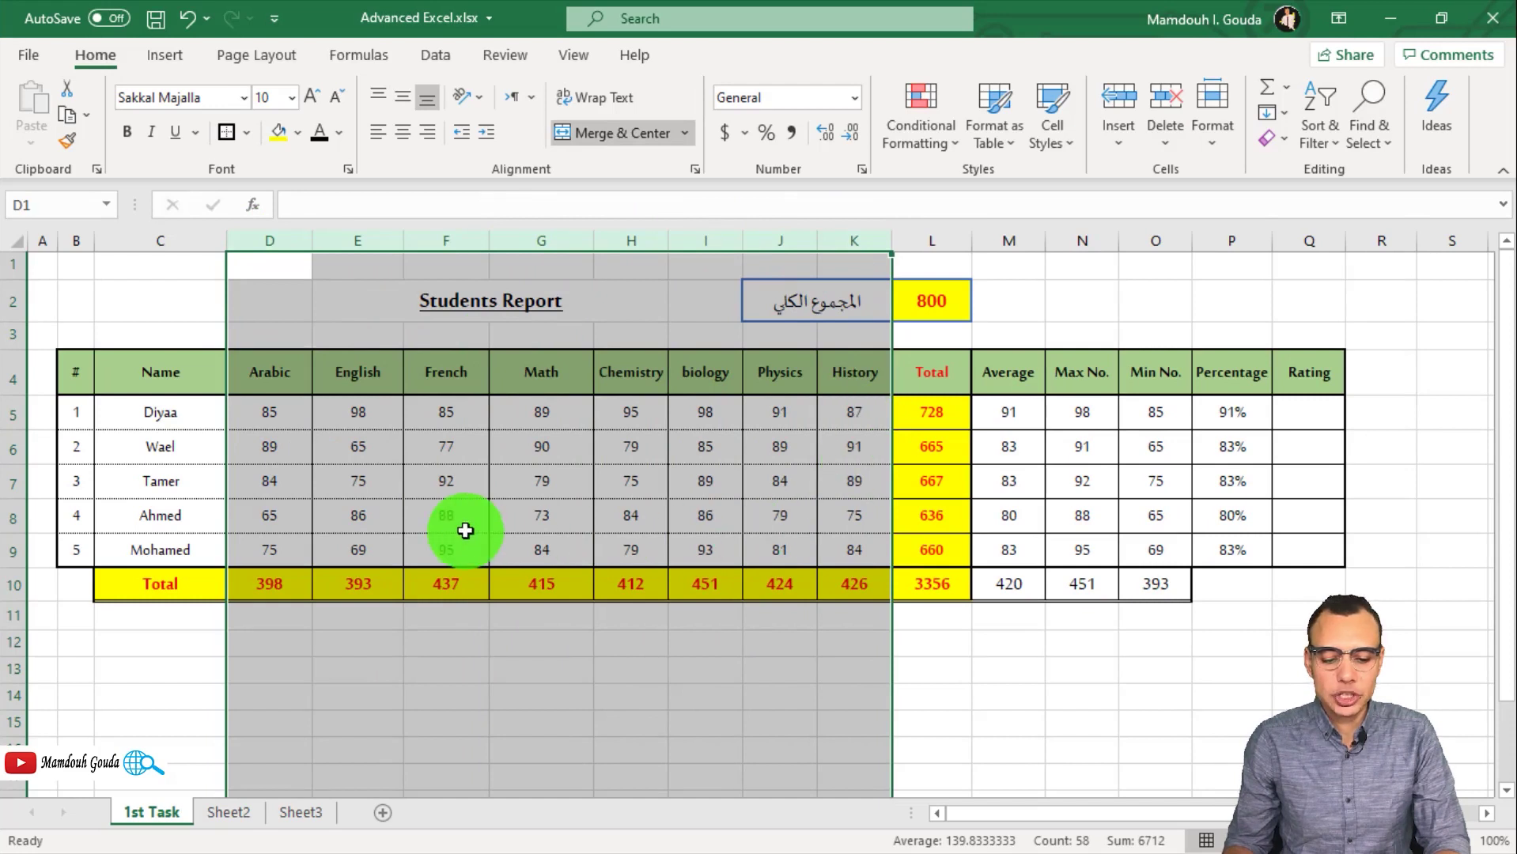
click(286, 302)
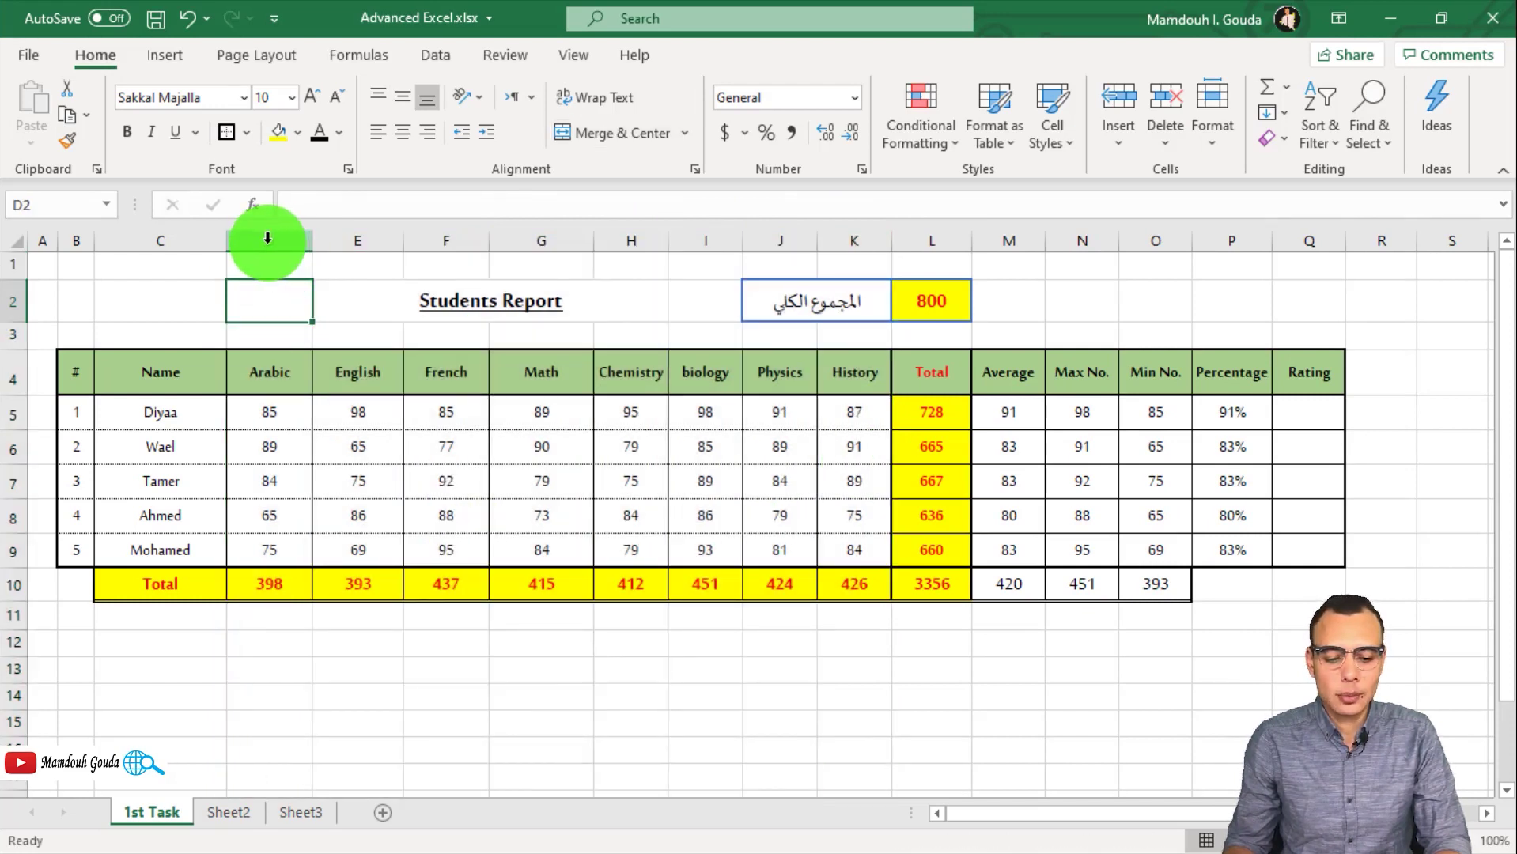
drag(267, 238, 832, 228)
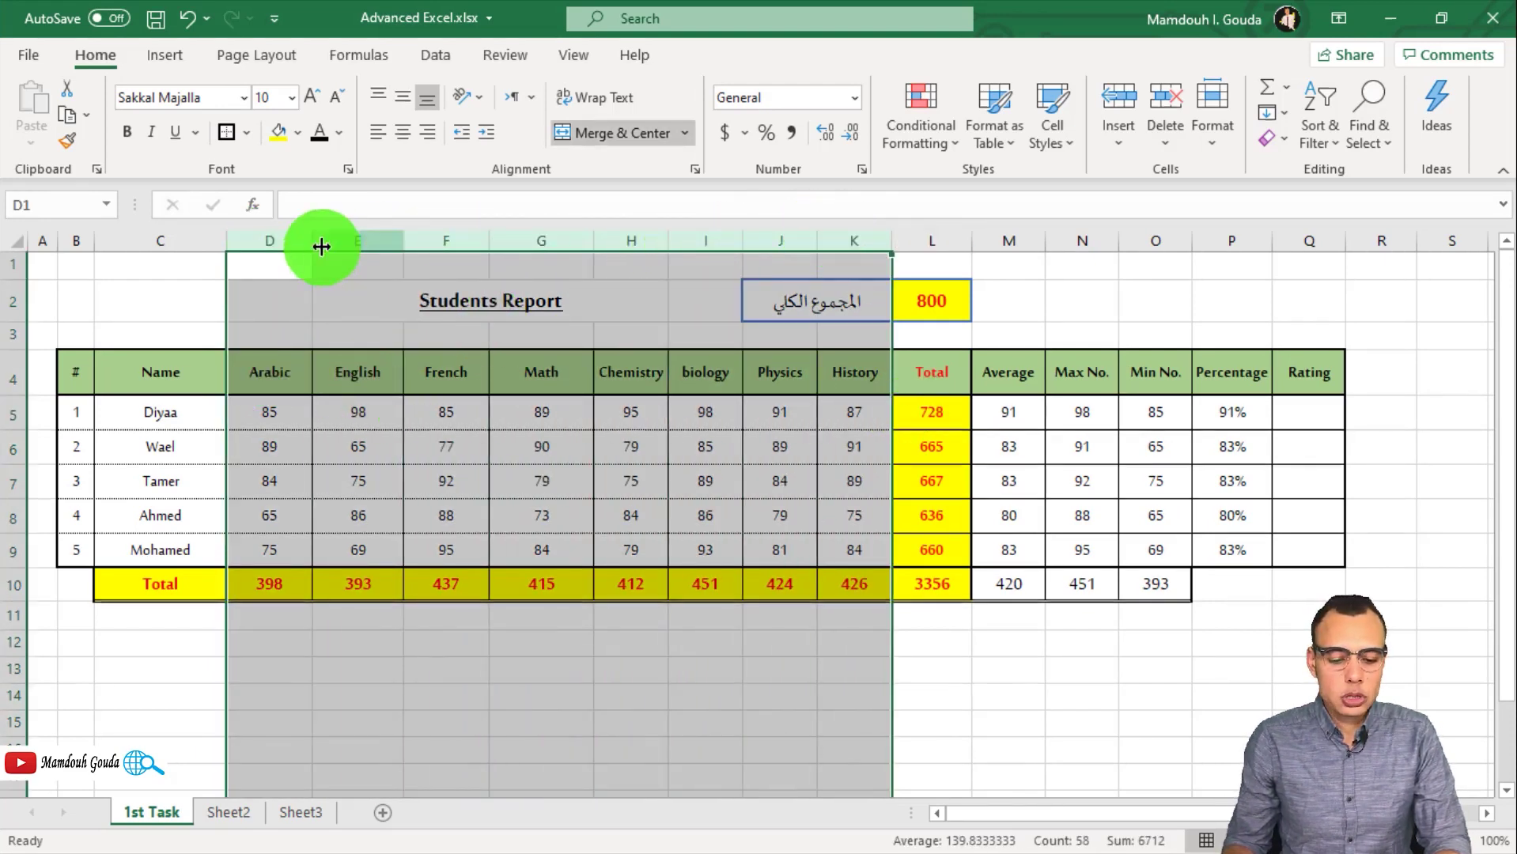
drag(312, 241, 309, 242)
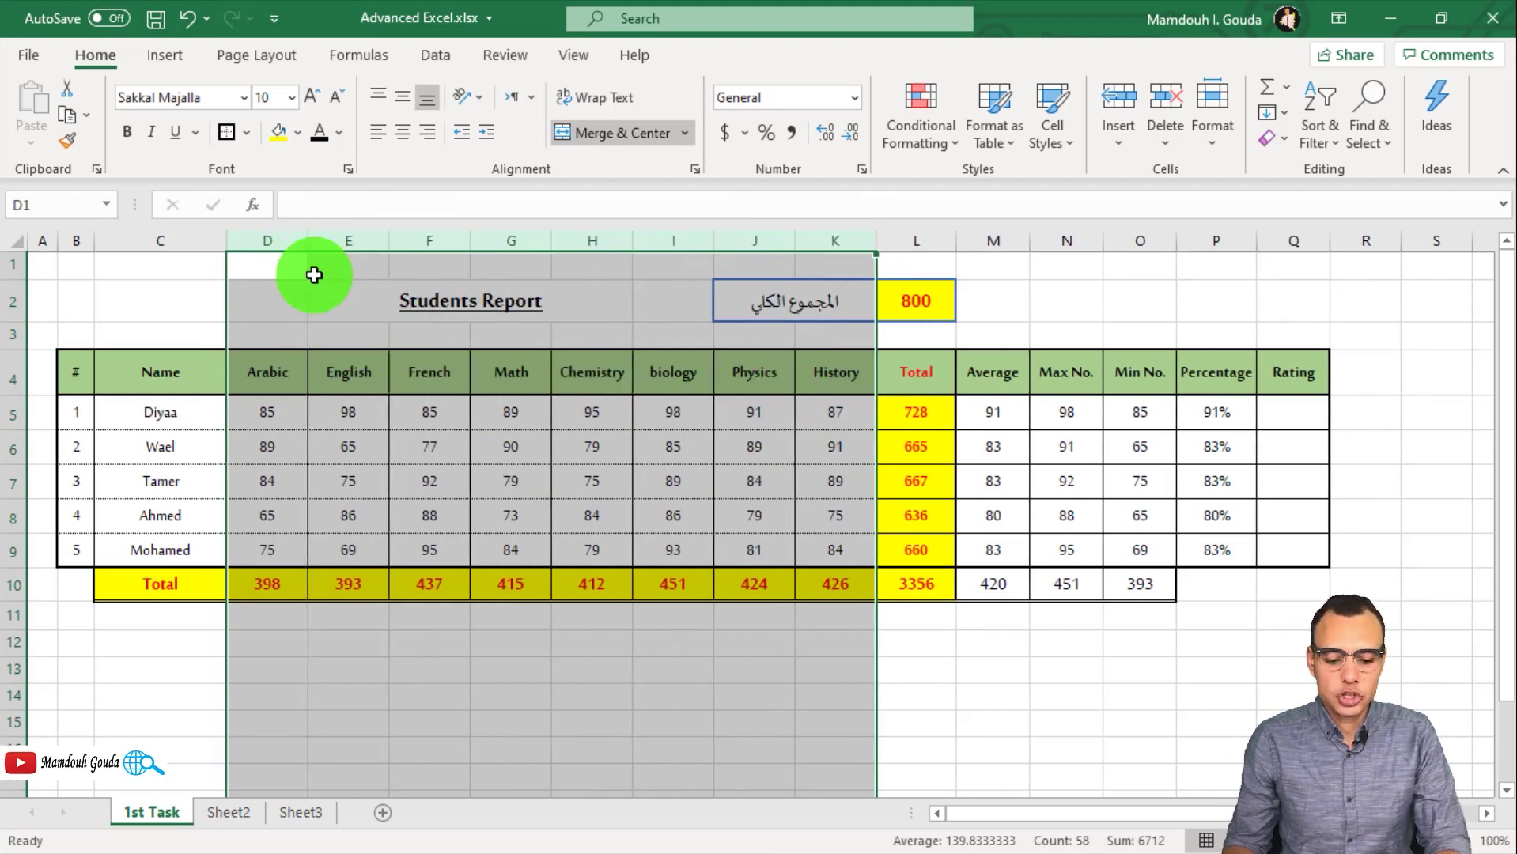
drag(308, 238, 302, 237)
click(661, 473)
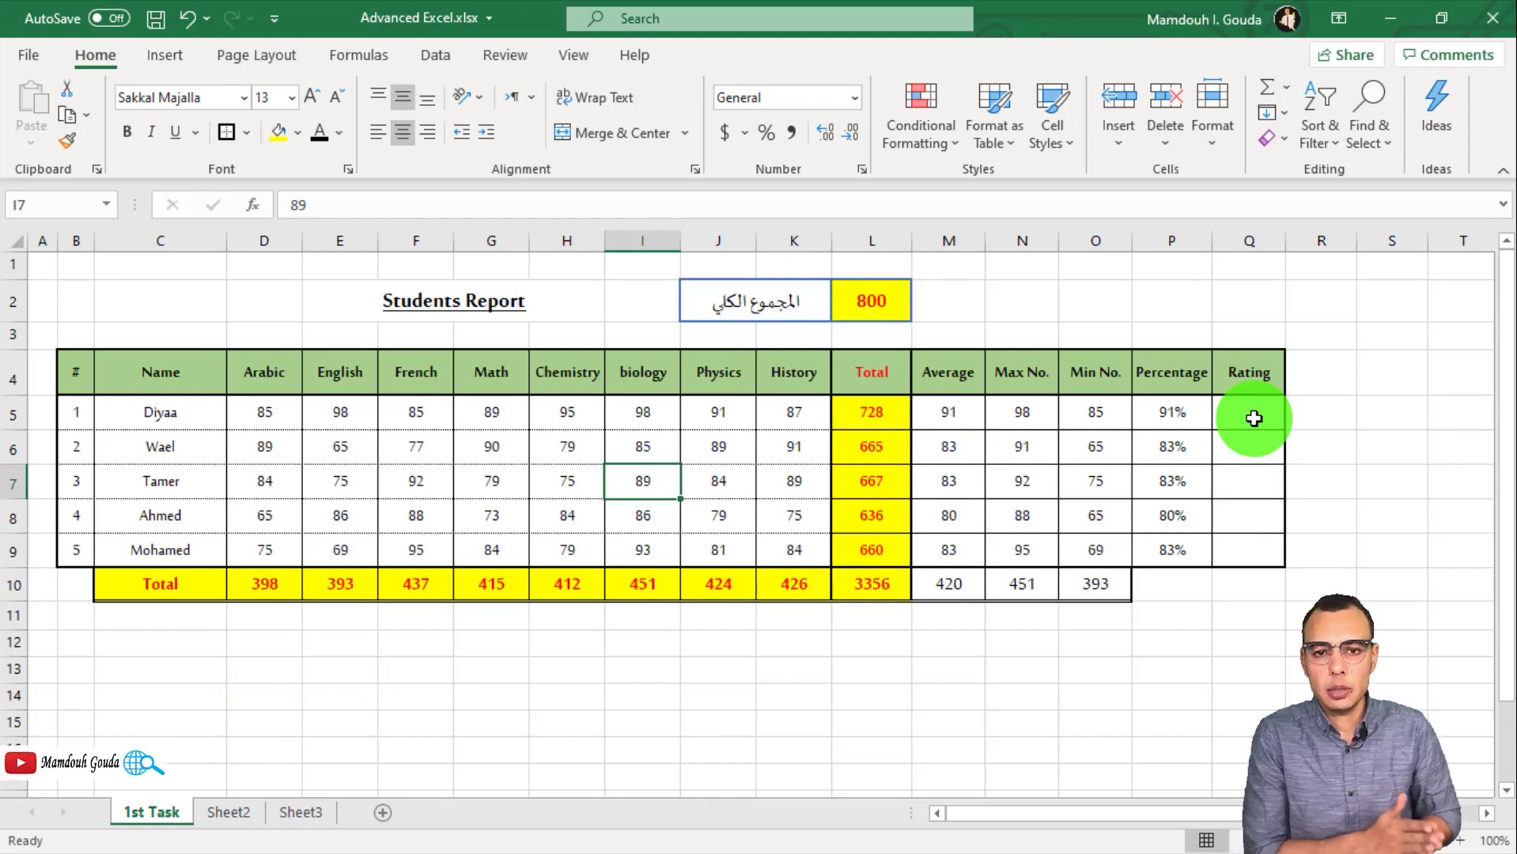
click(1253, 419)
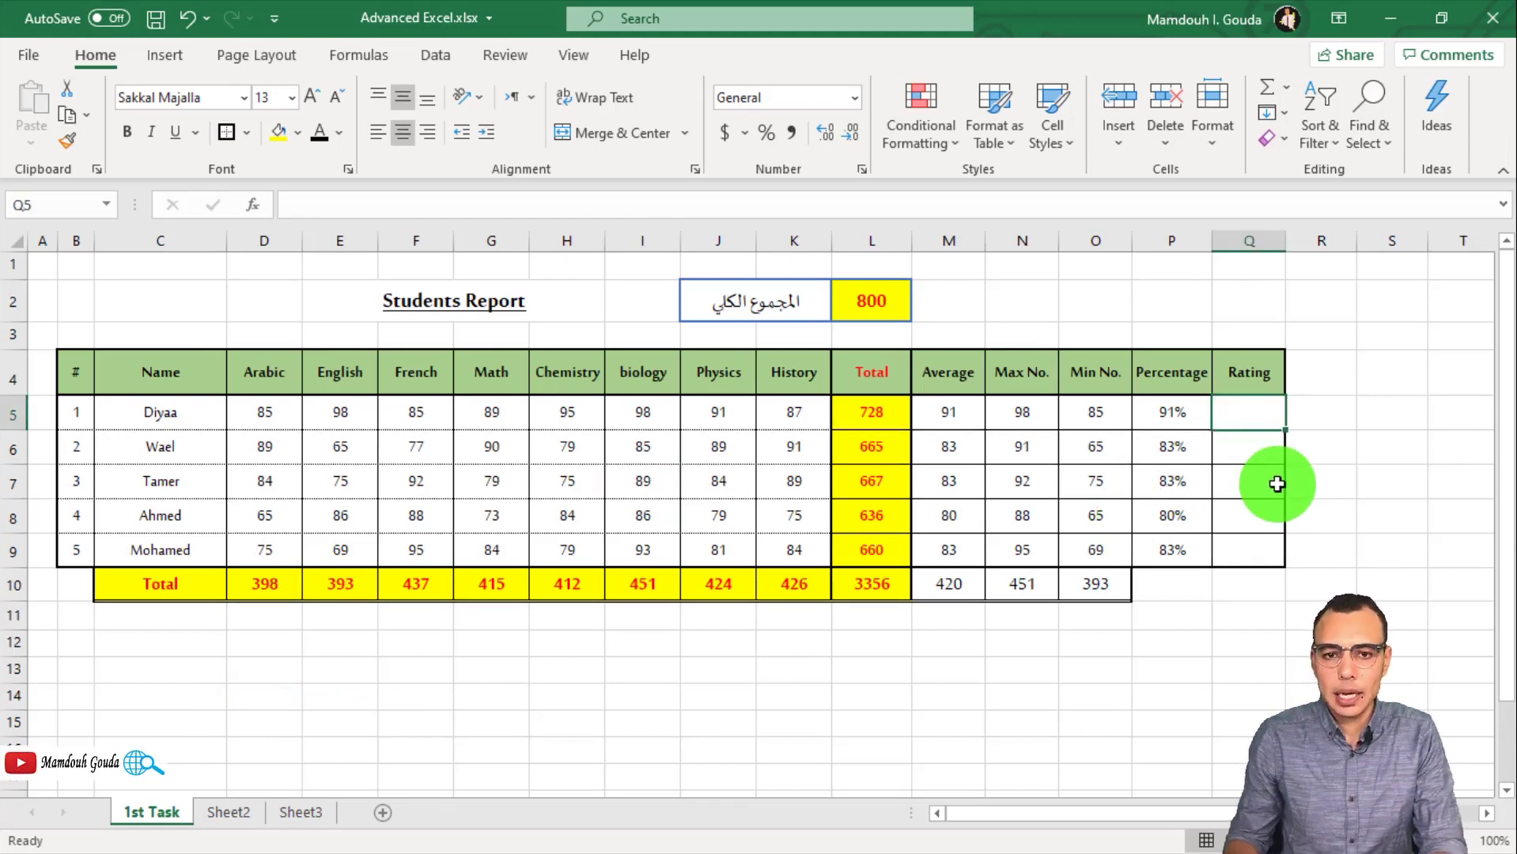
text(=if)
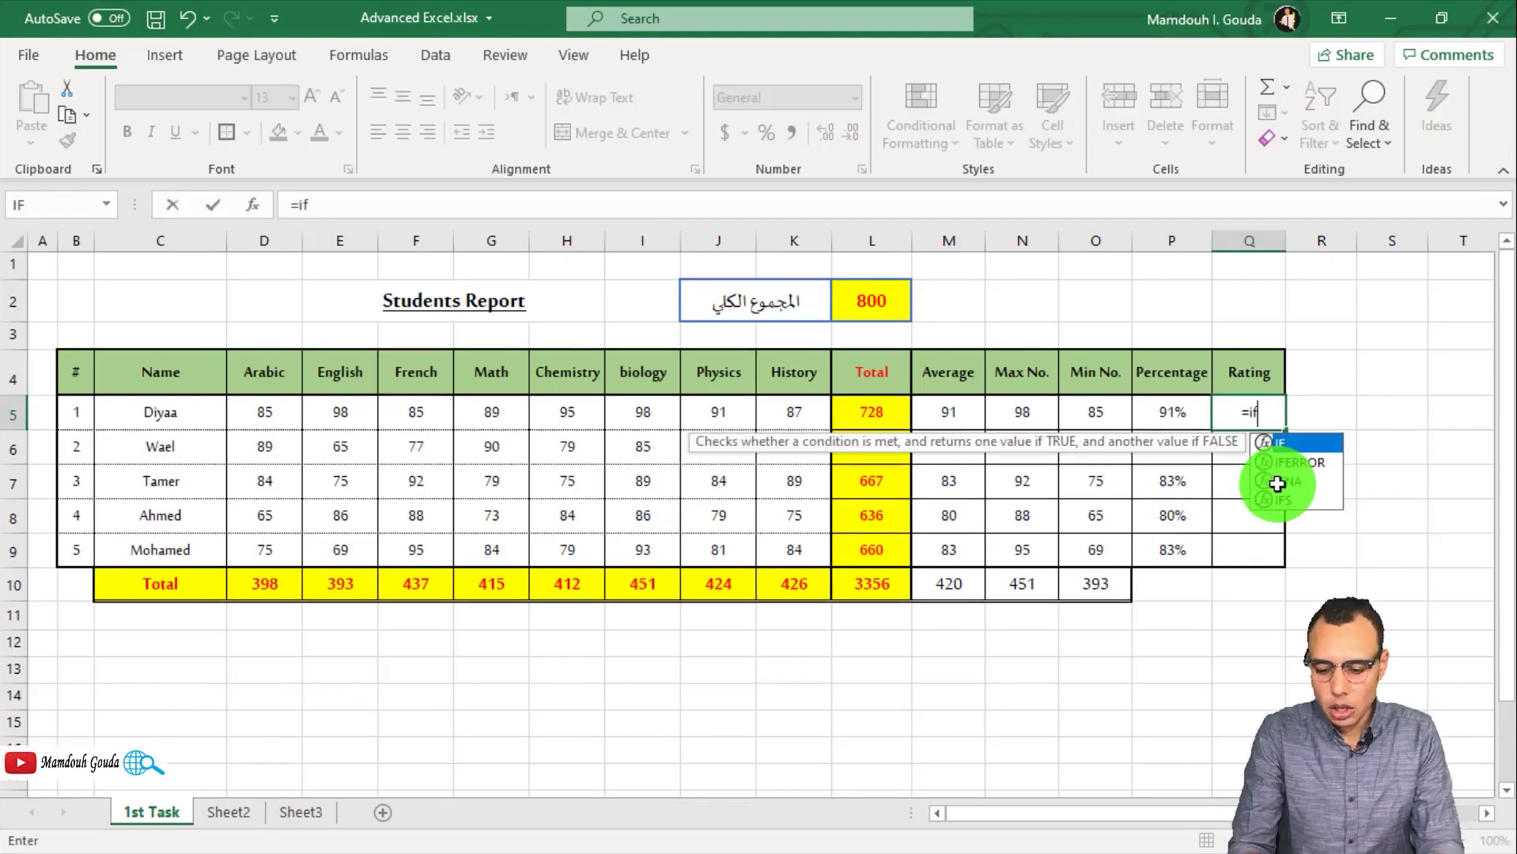
key(Tab)
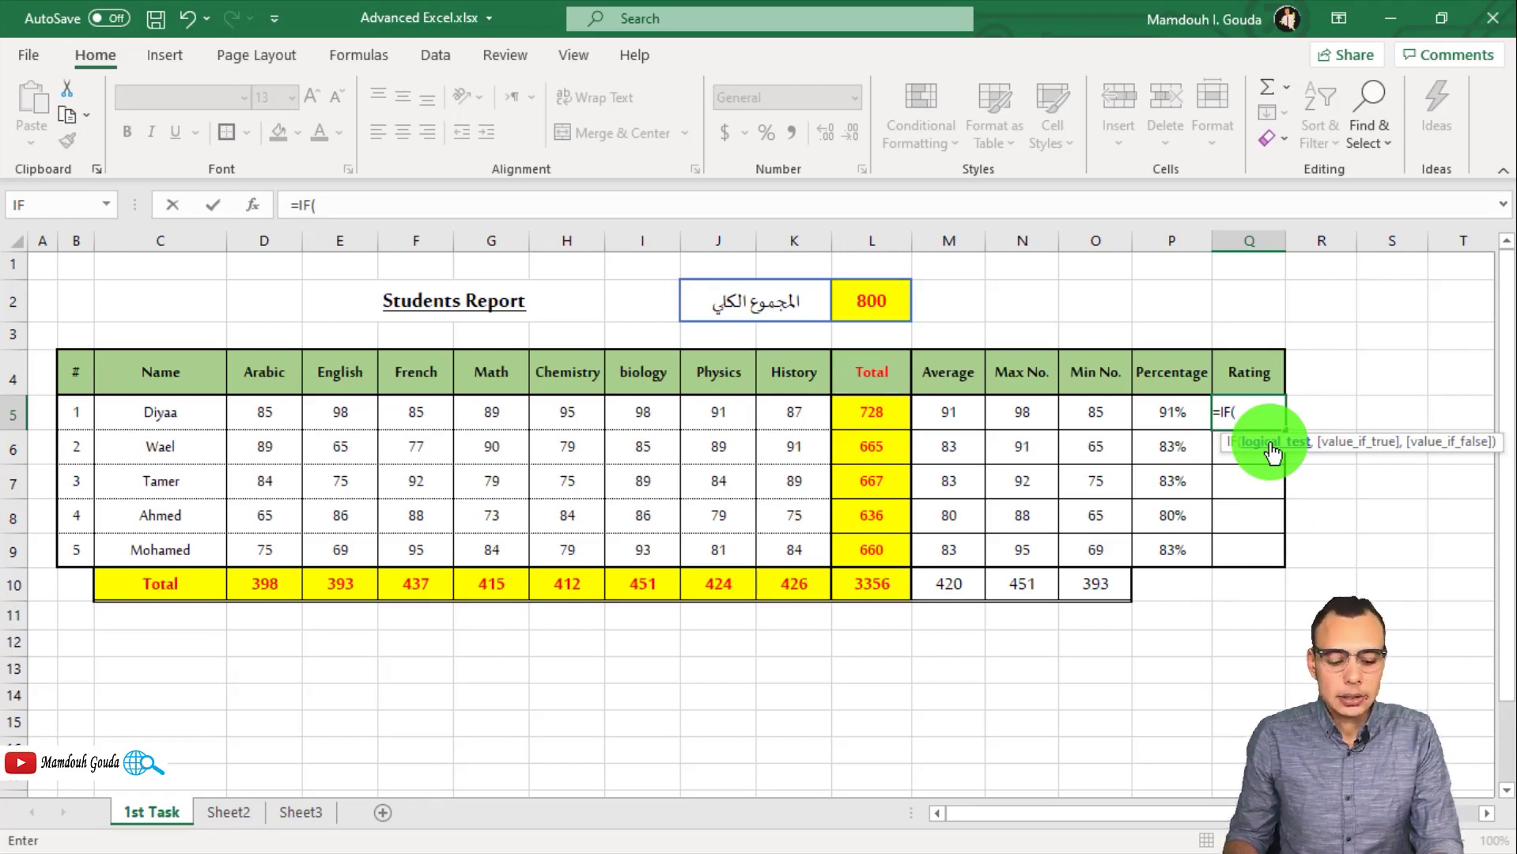
key(Escape)
Step: Write the rating rule in the merged cell I12: "لو نسبة الطالب اكبر من او يساوي 90 % اديني ممتاز ولو اقل من ذالك اديني جيد"
click(1177, 646)
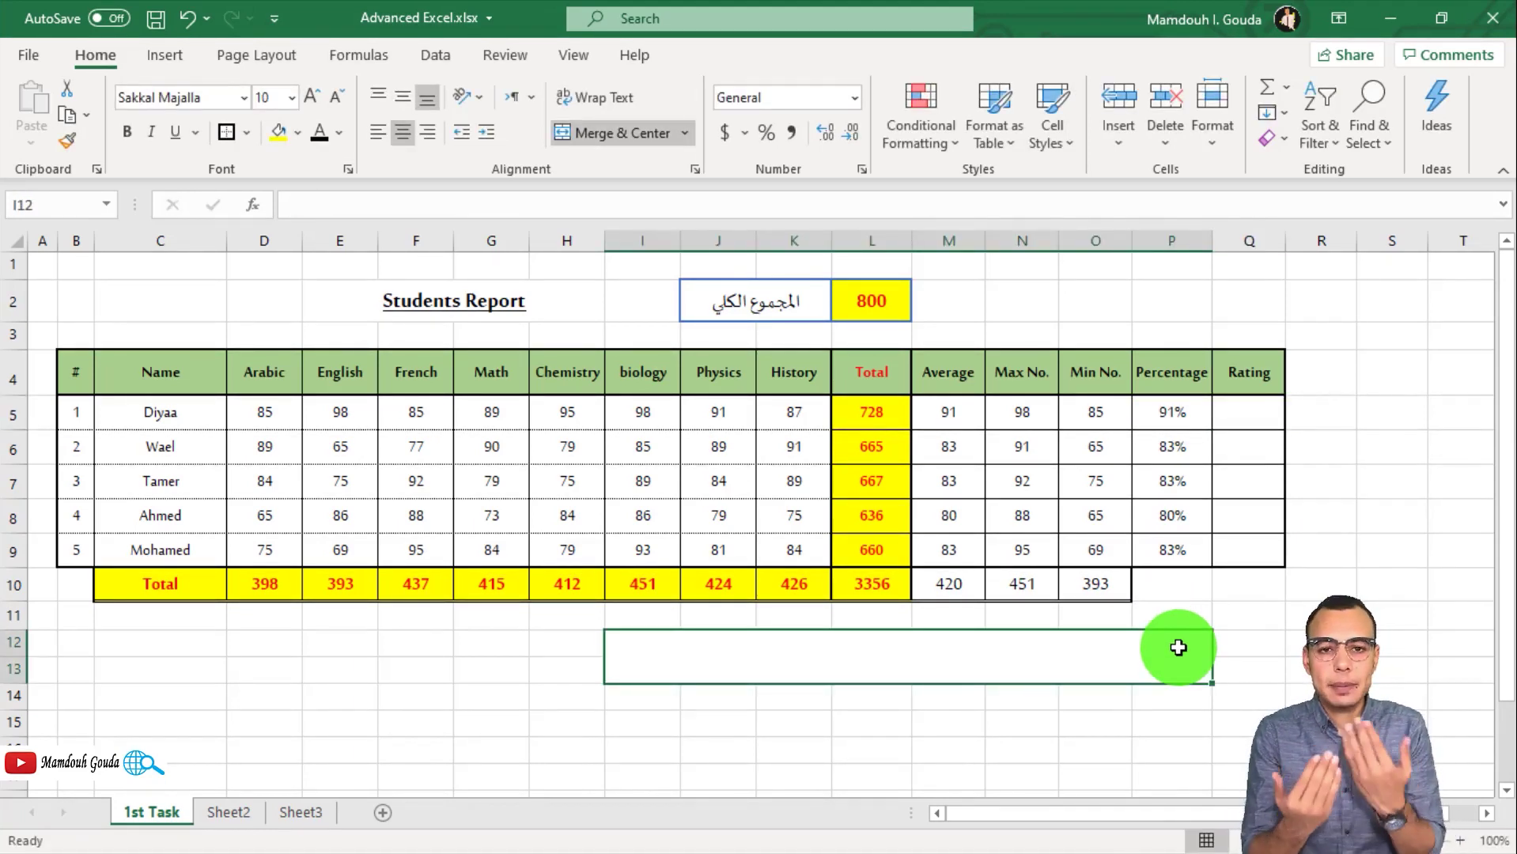
text(ل)
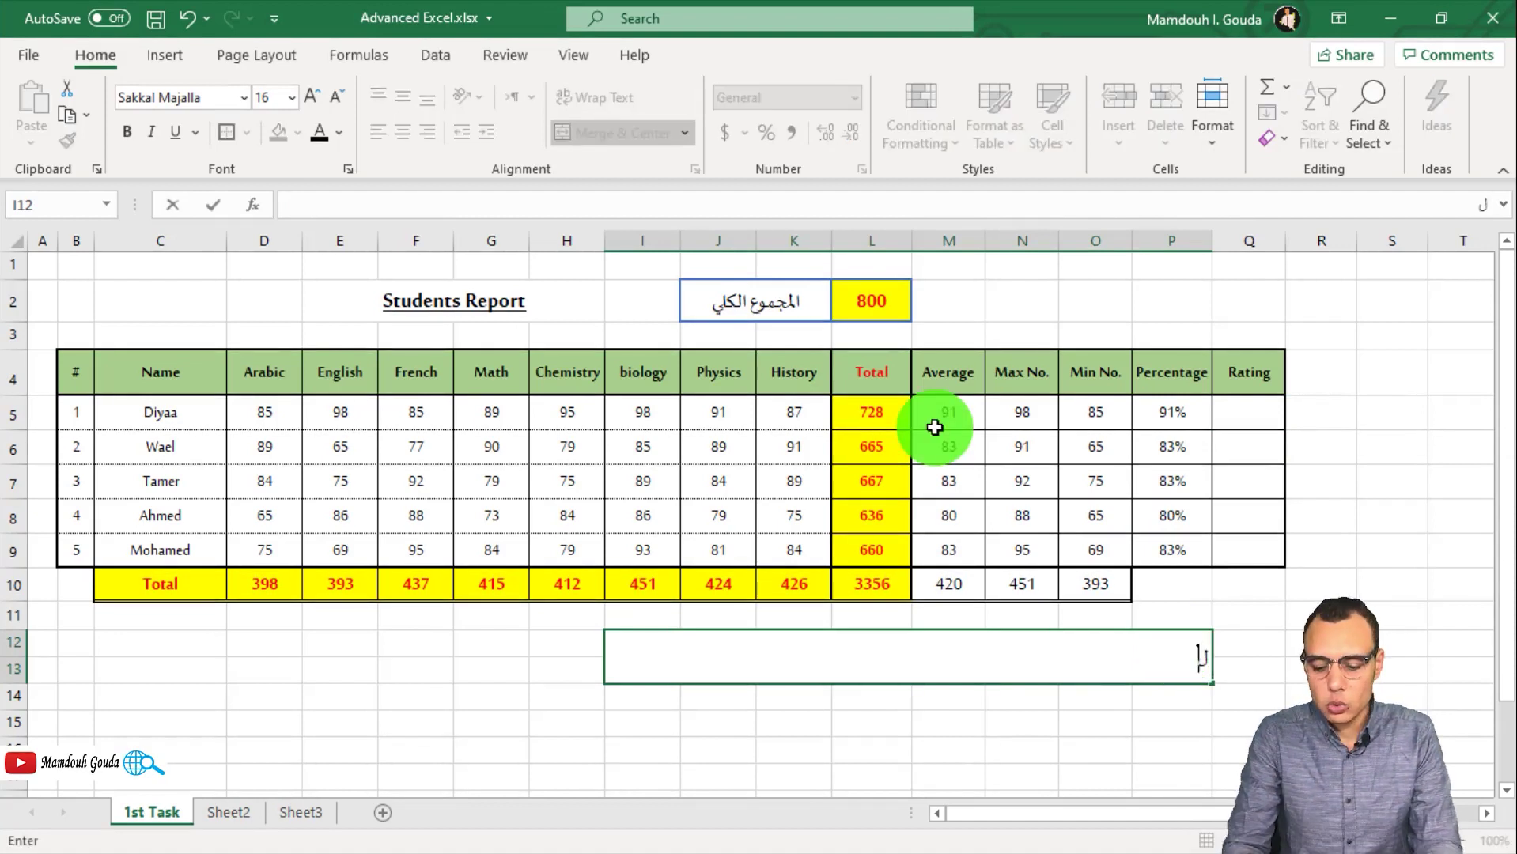
text(و نسبة الطالب اكبر )
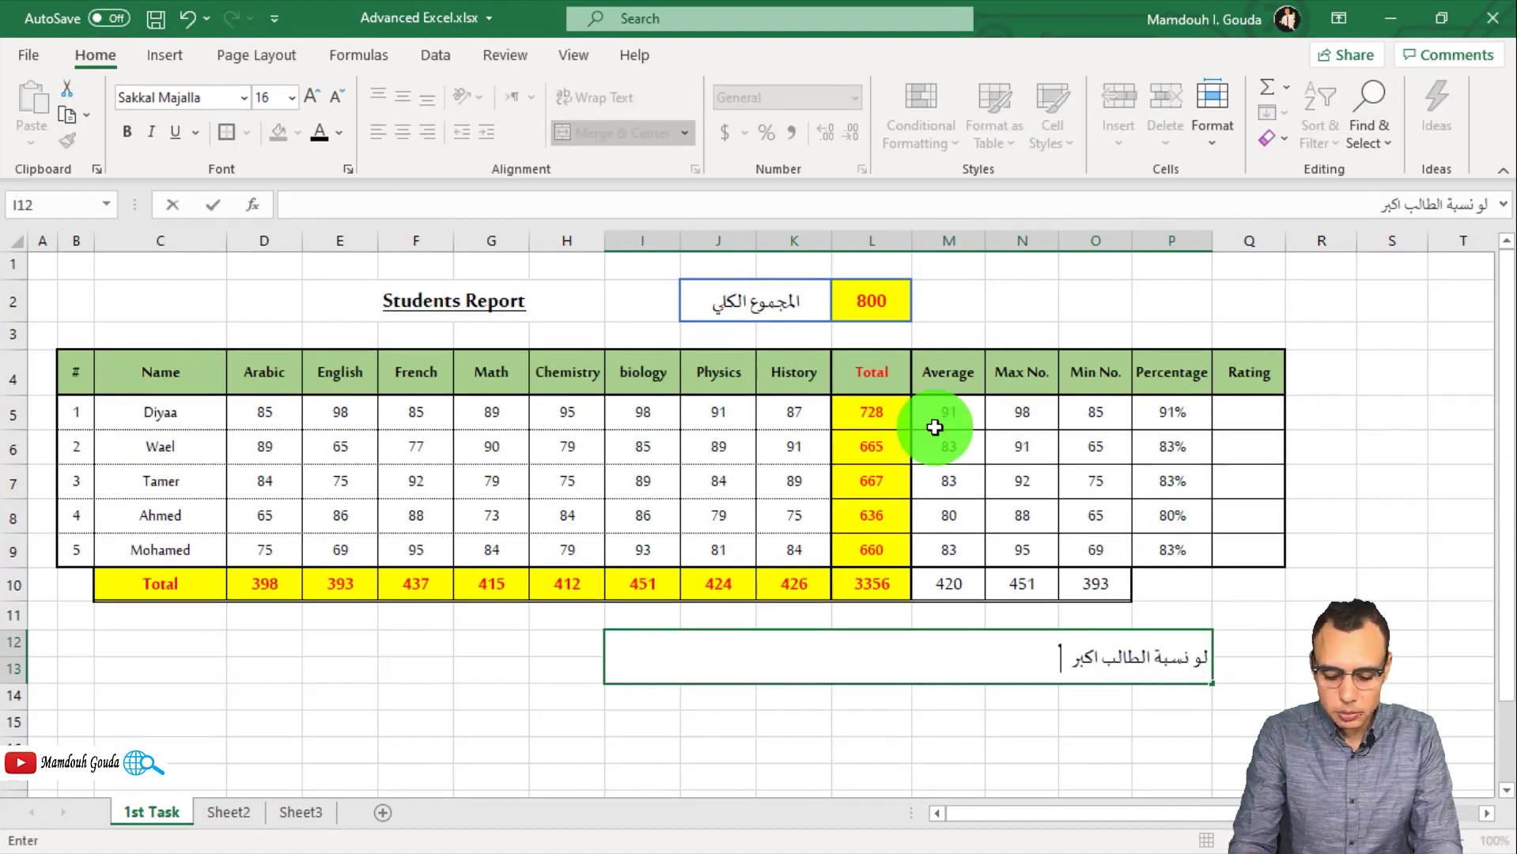
text(من او يساوي 90)
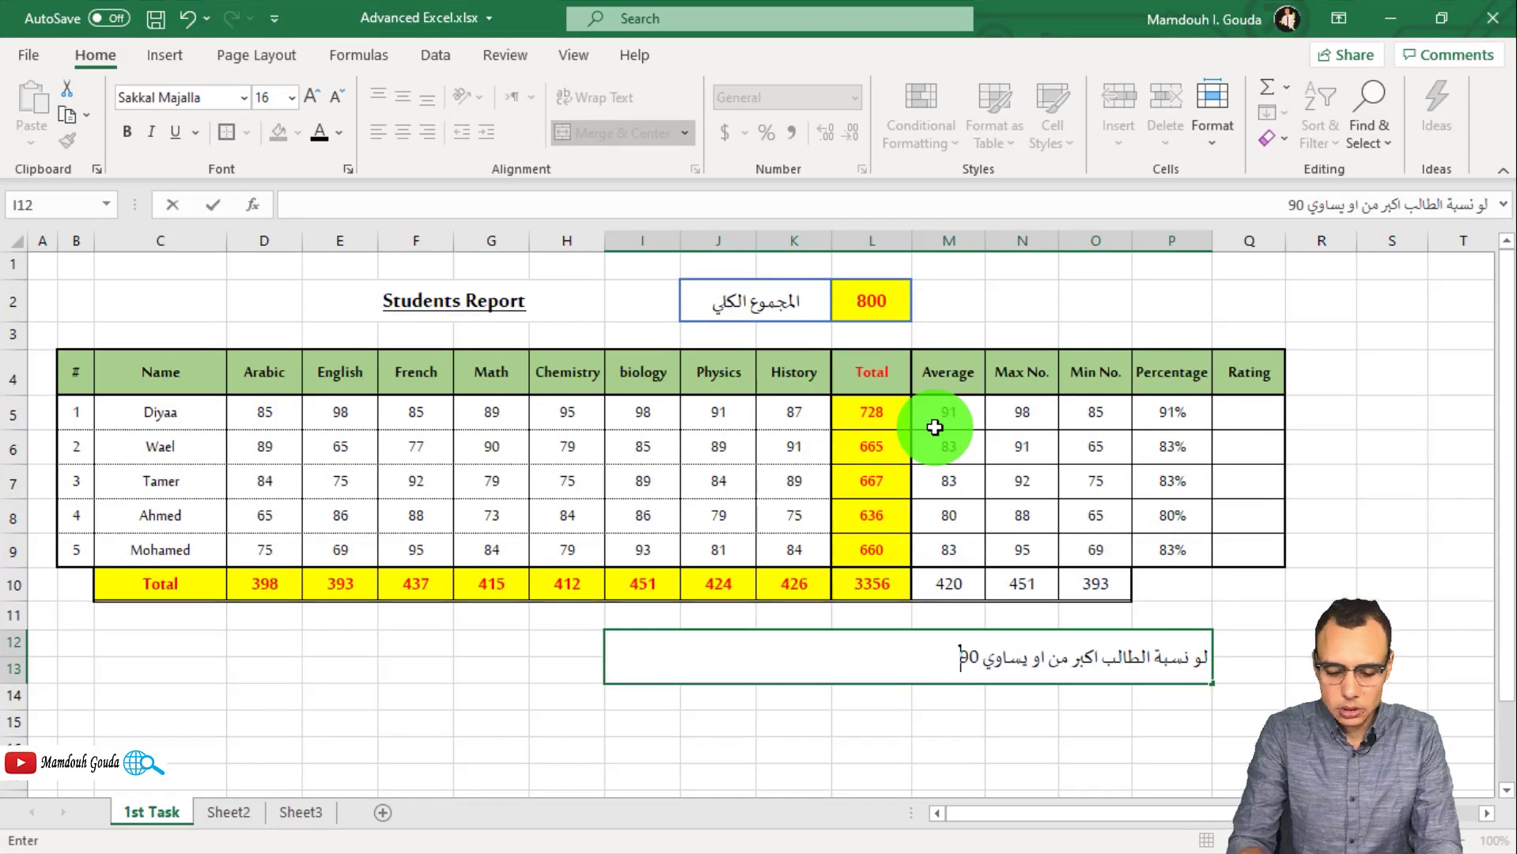
text( % اديني مم)
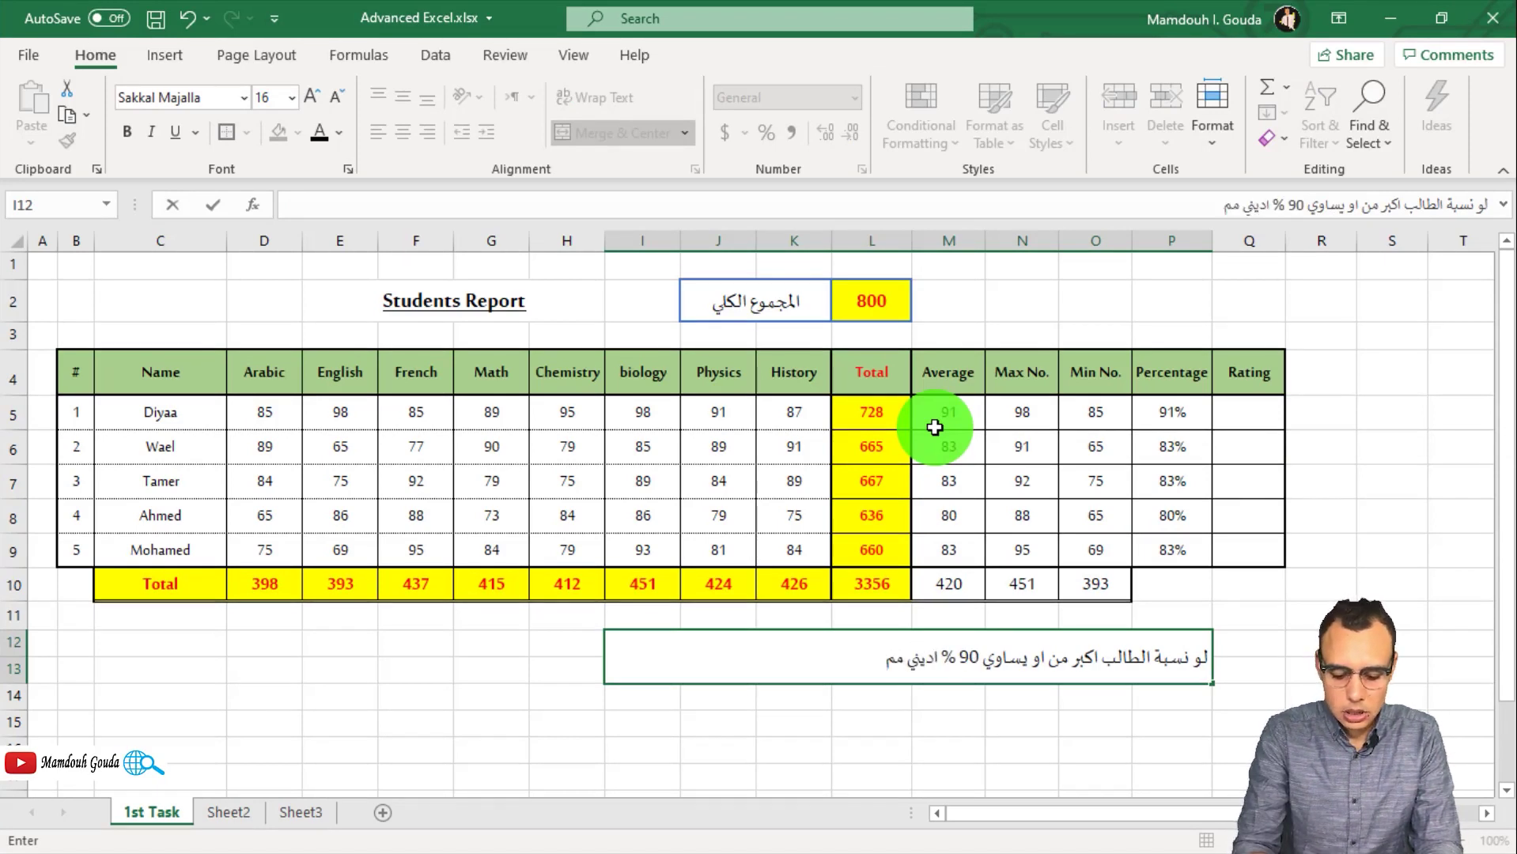
text(تاز ولو اقل من ذا)
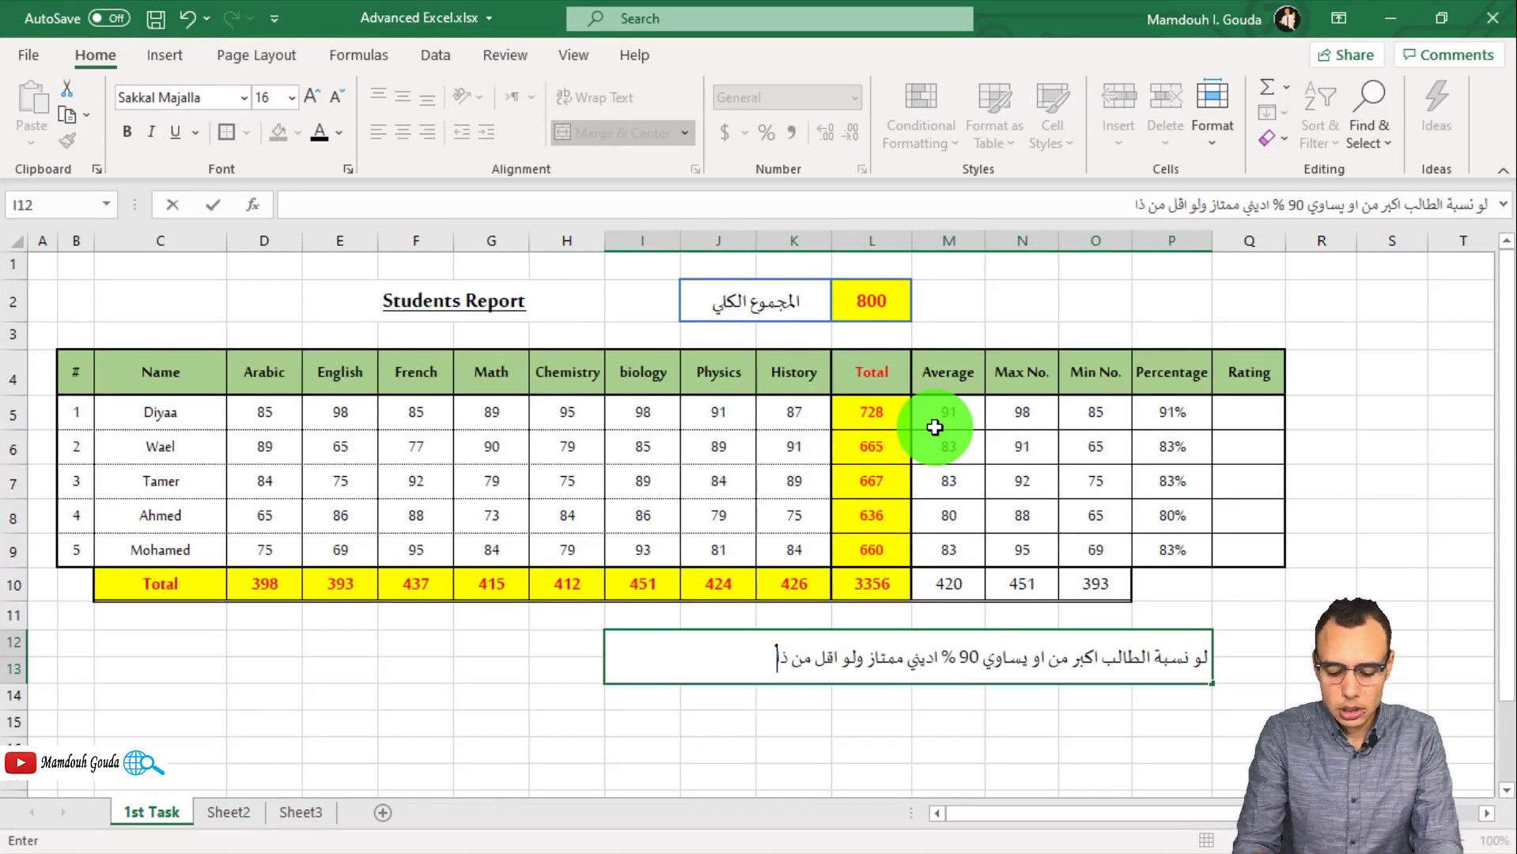
text(لك اديني جيد)
click(1200, 668)
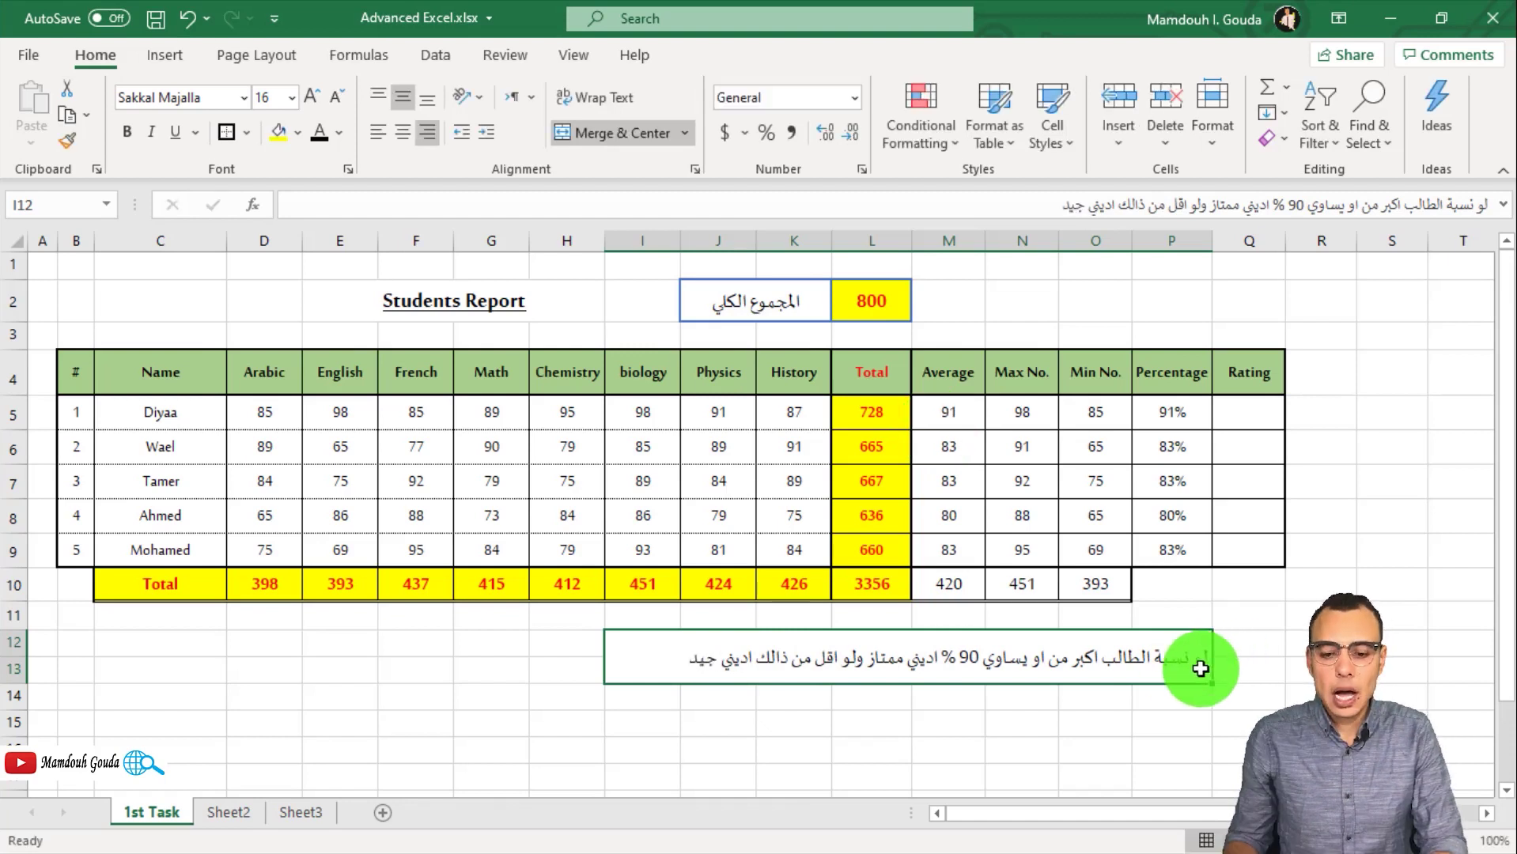
click(1256, 411)
text(=i)
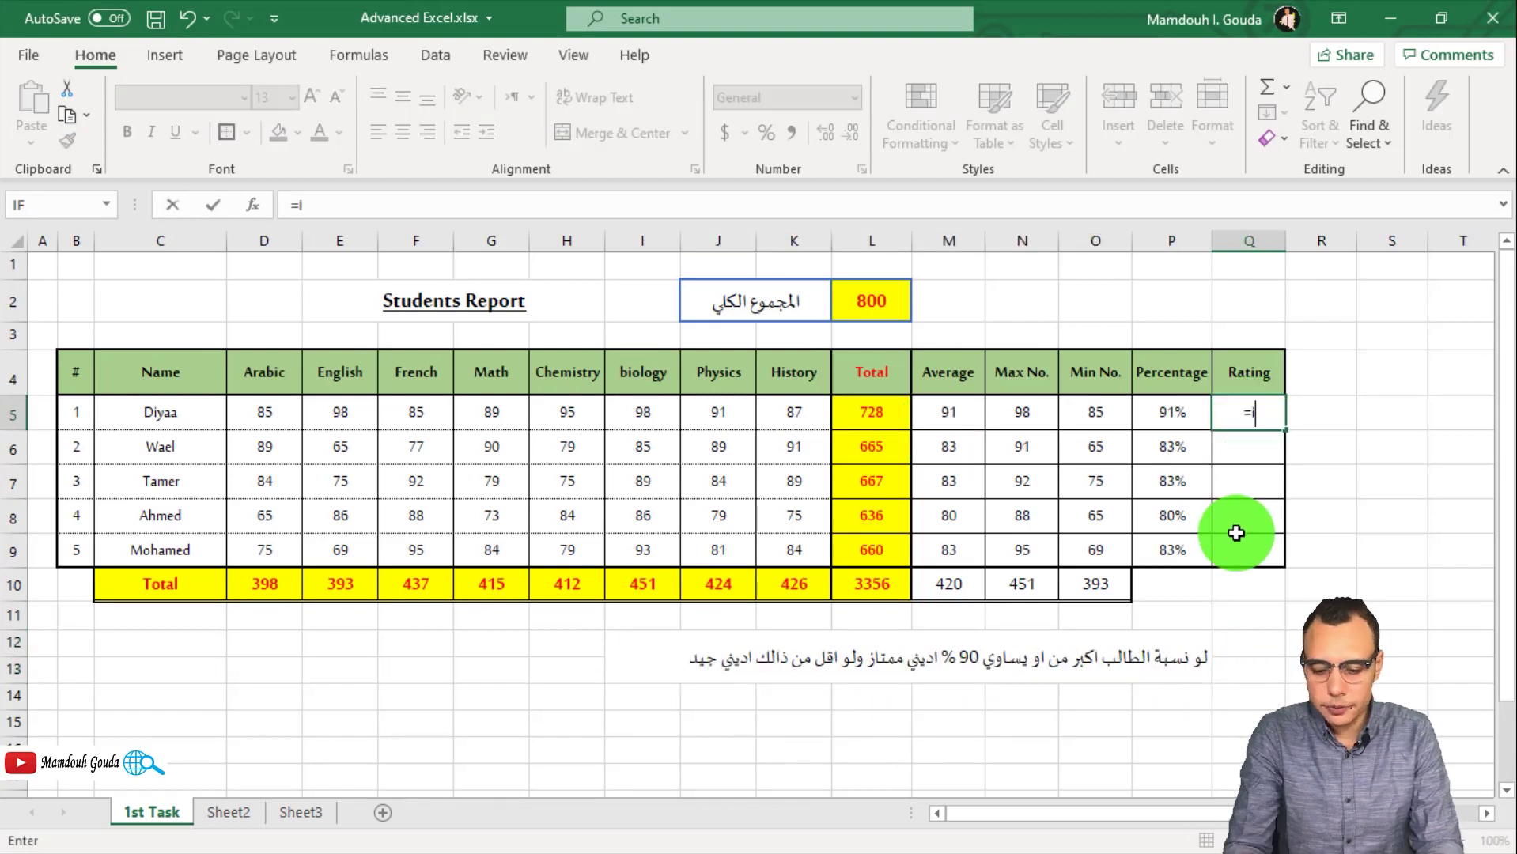
text(f)
key(Tab)
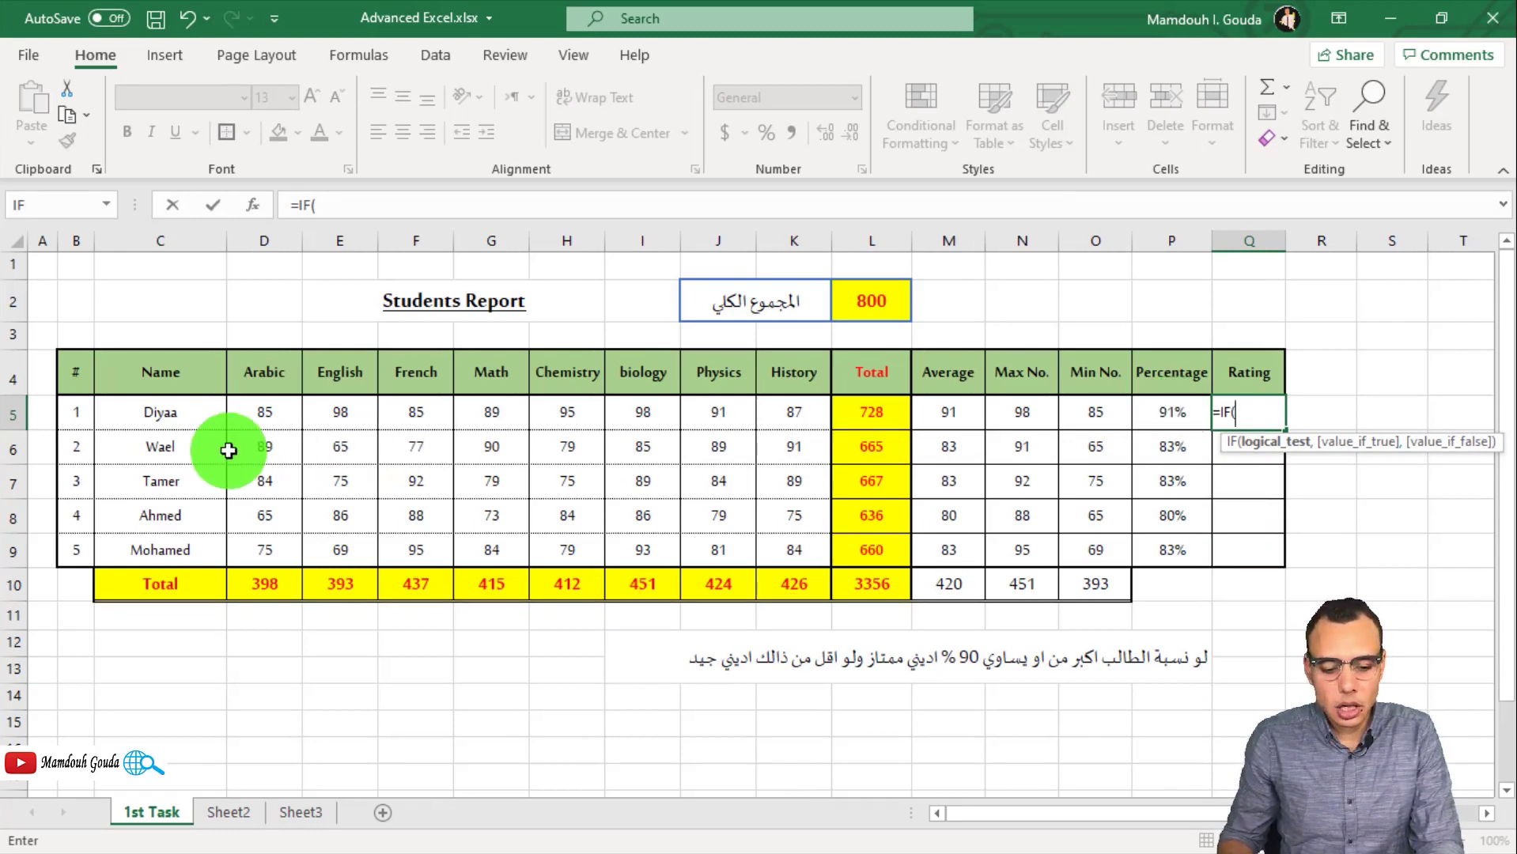
click(1171, 417)
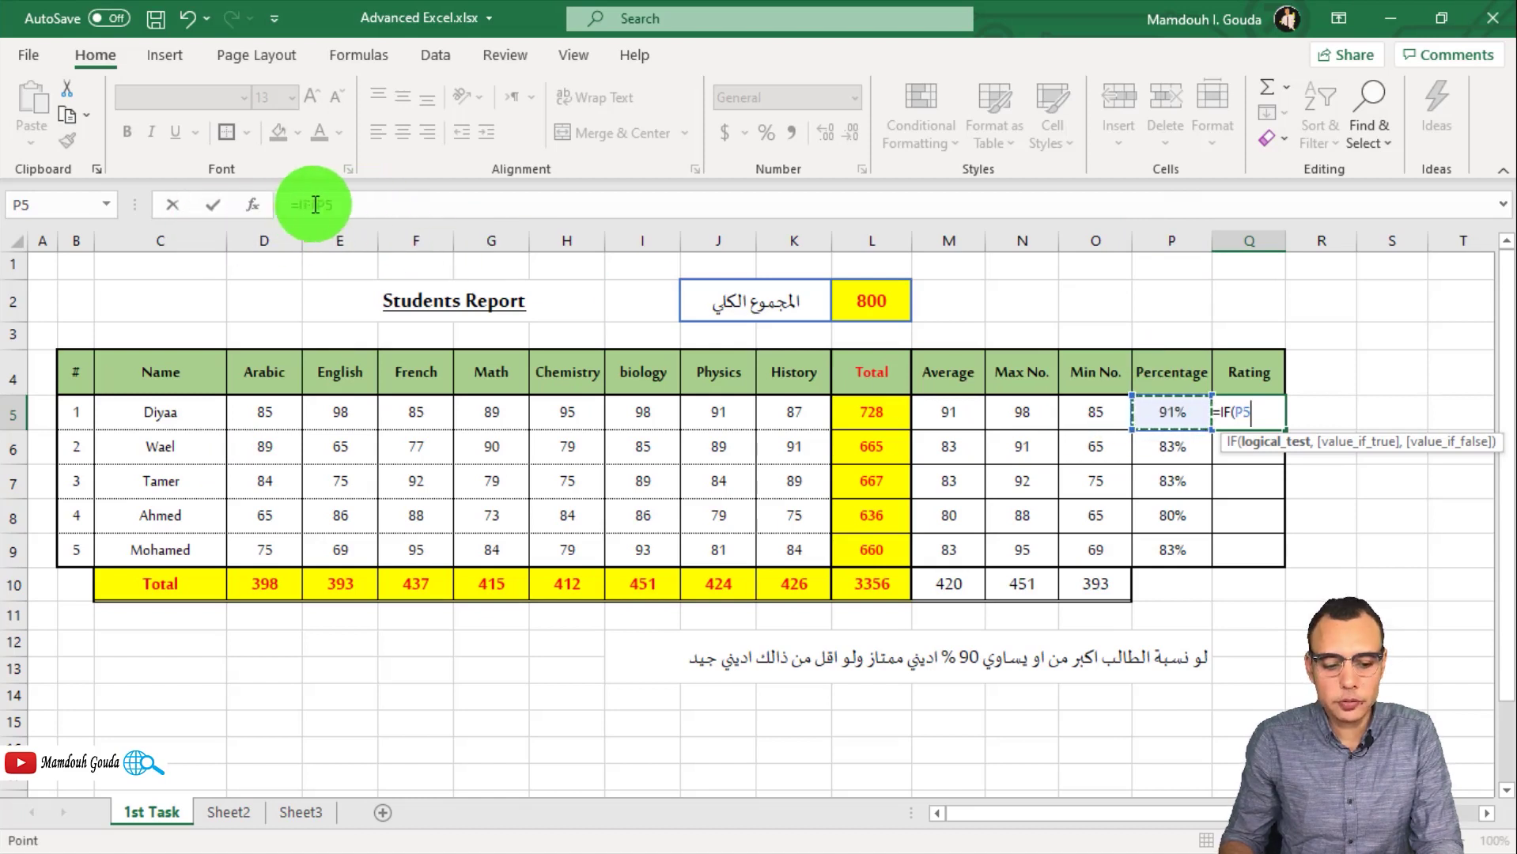
click(400, 203)
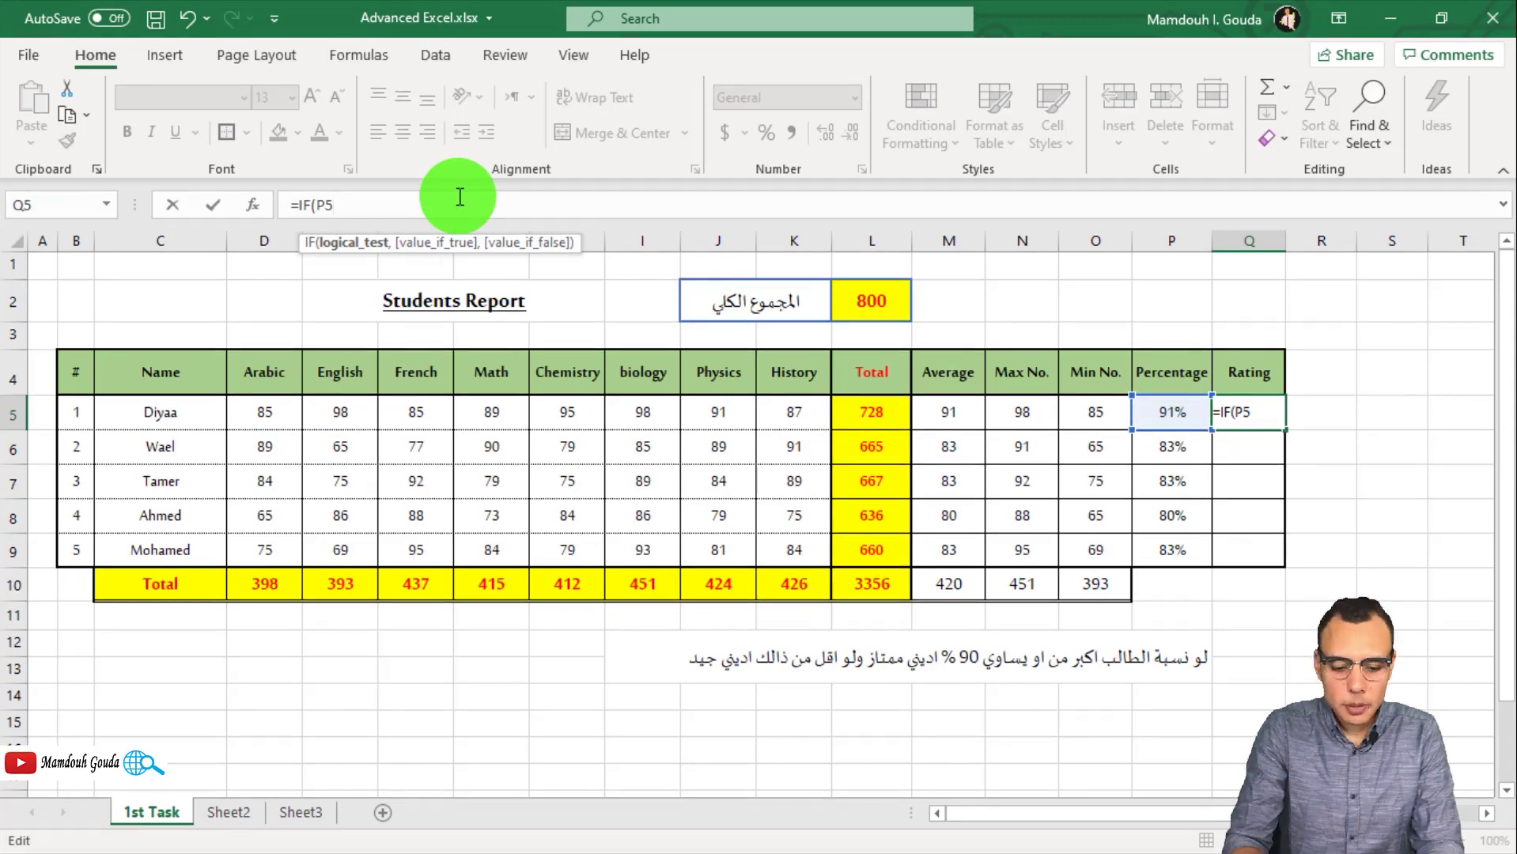
text(>=90)
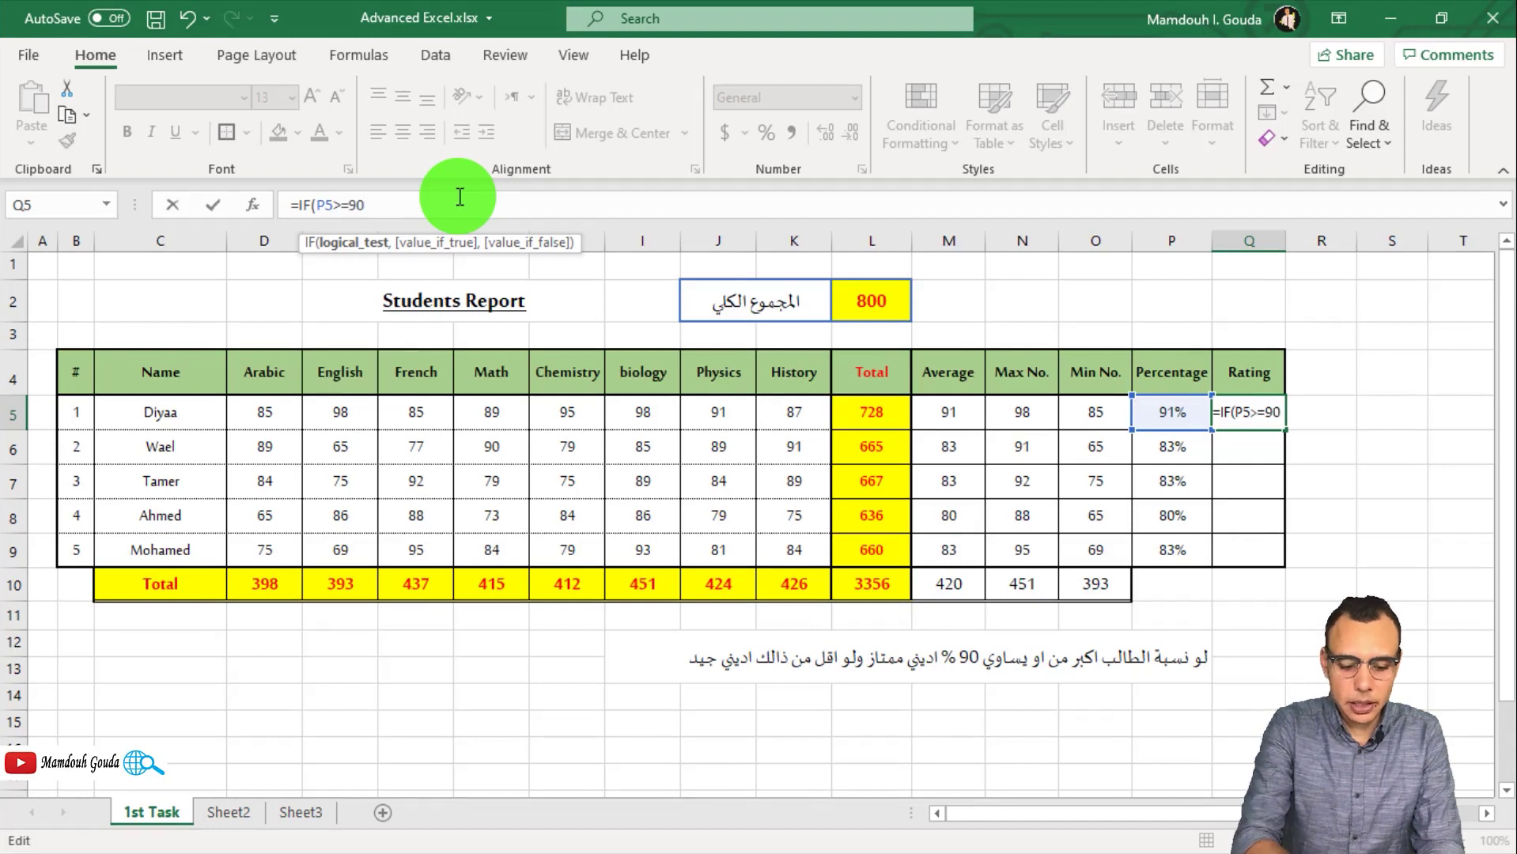
text(%)
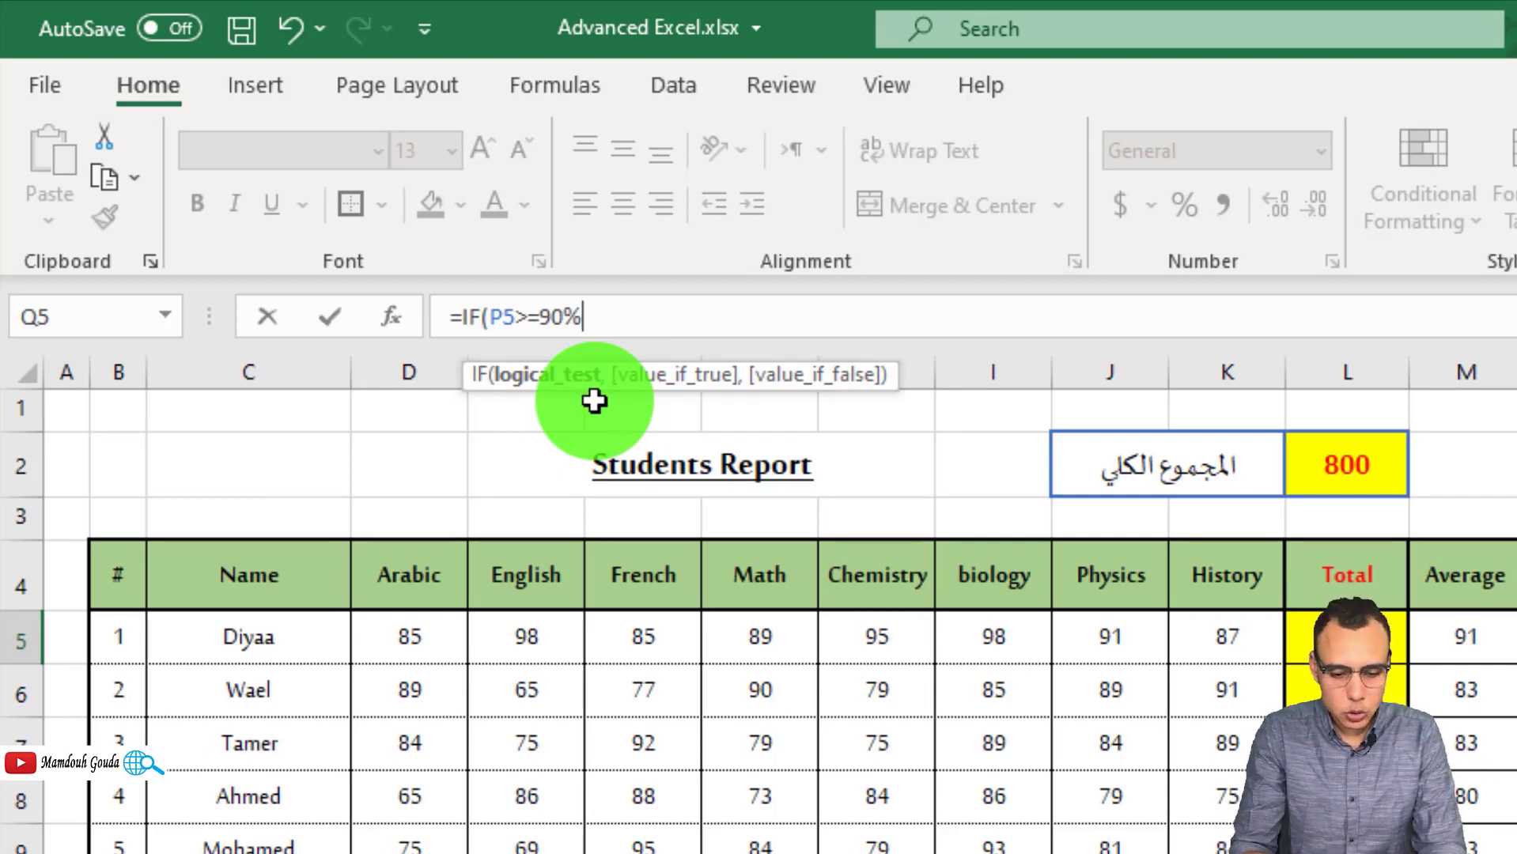
text(,)
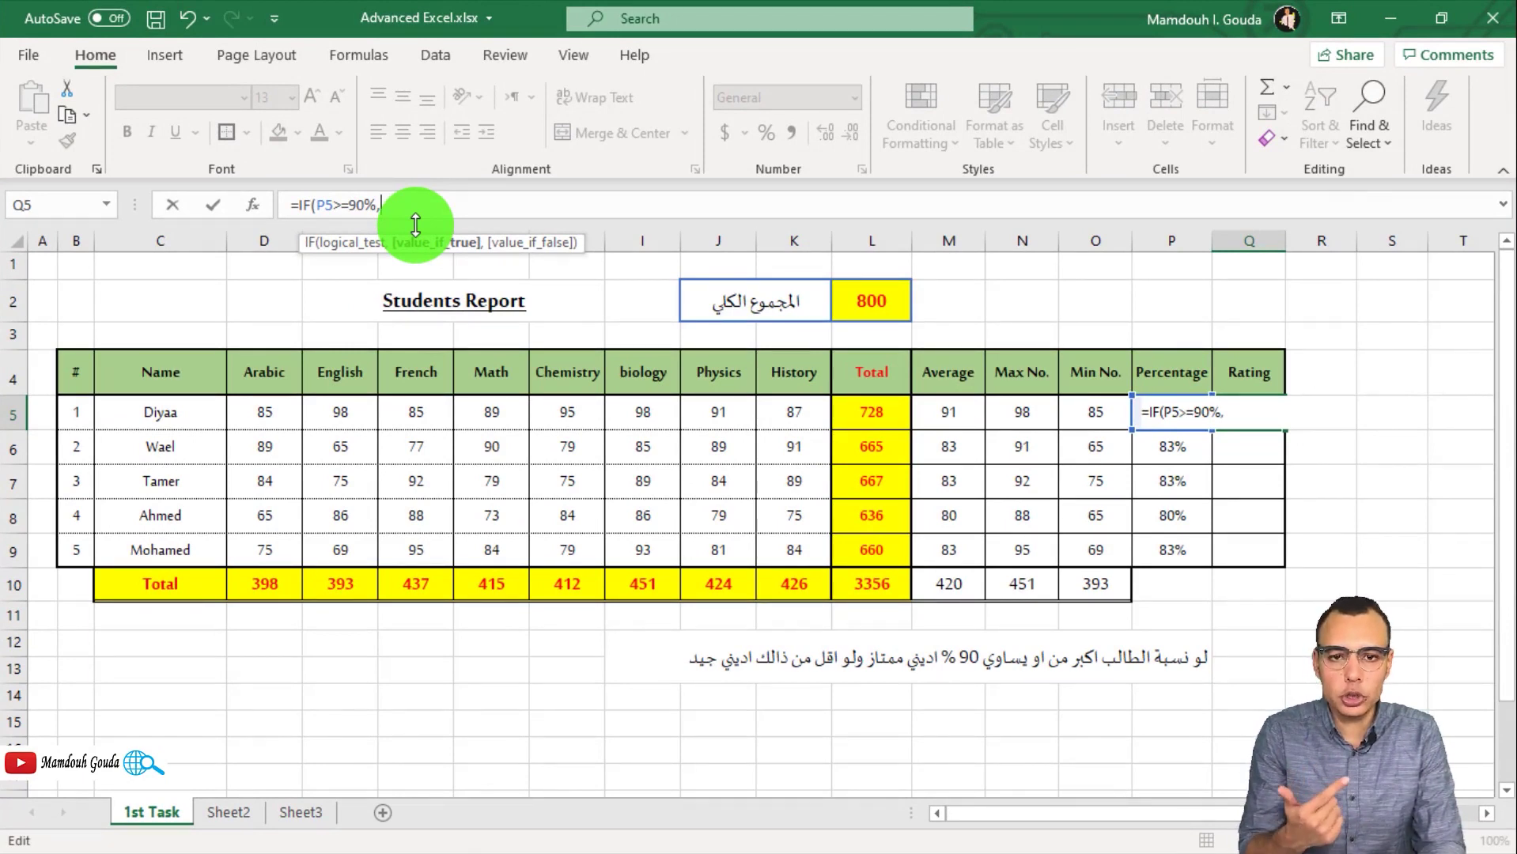
key(Escape)
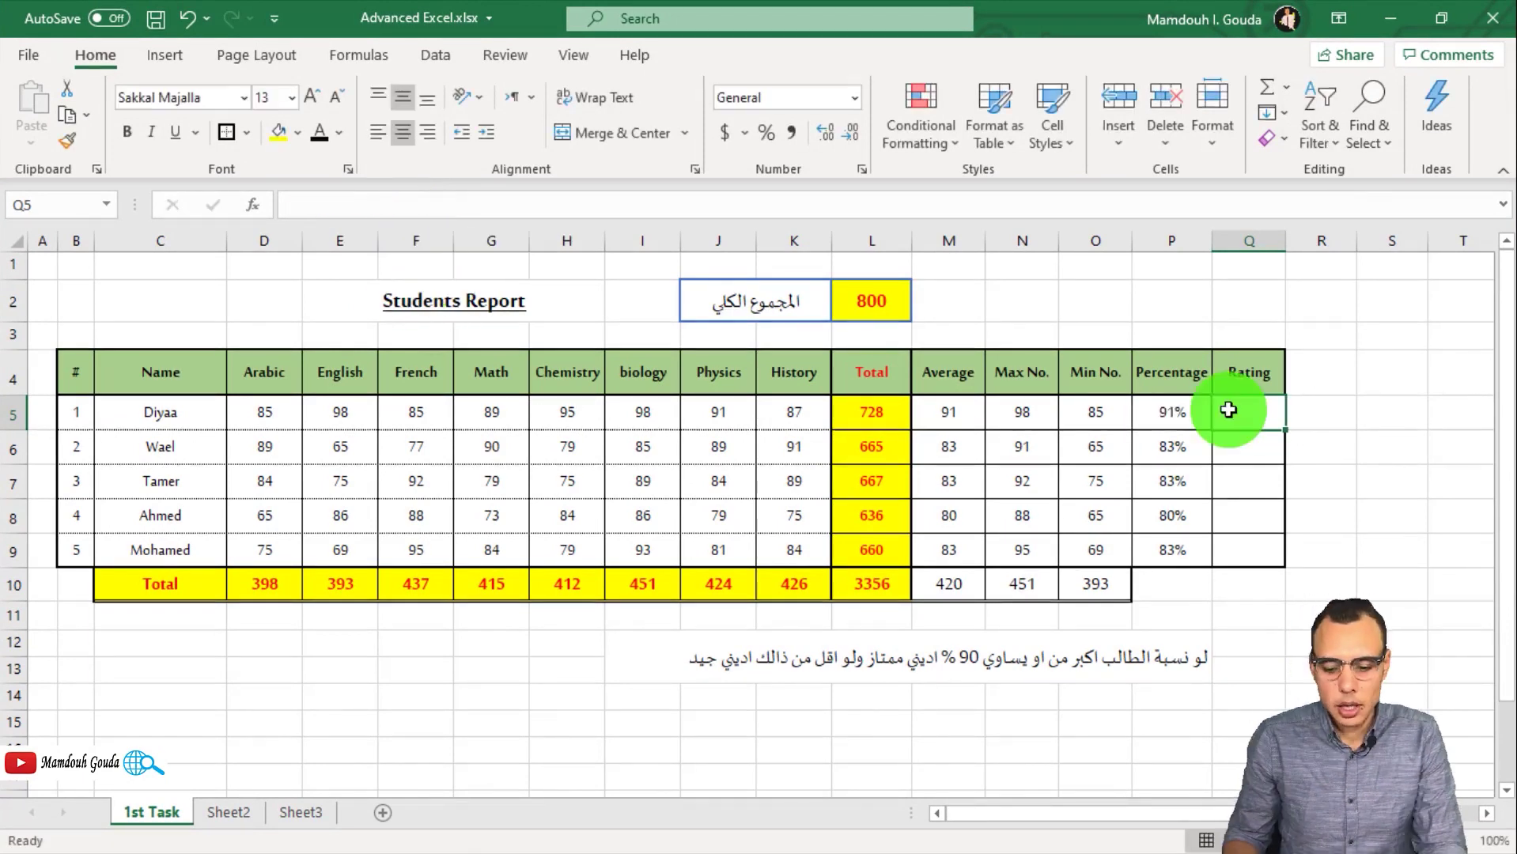
Step: Enter an IF formula in Q5 that rates the student "ممتاز" when P5>=90% and "جيد" otherwise
click(560, 206)
text(=)
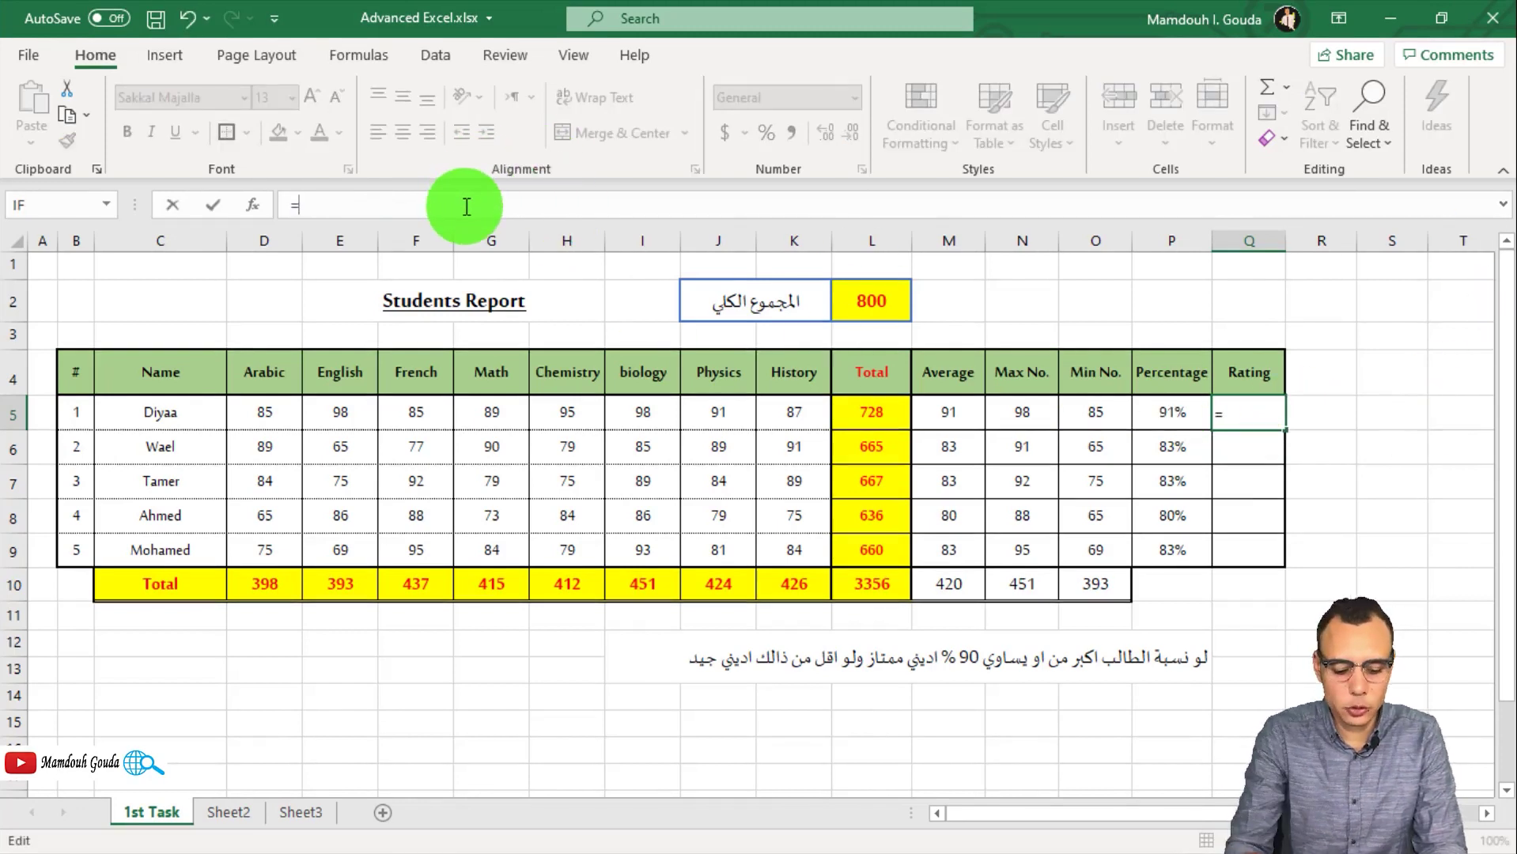
text(if)
key(Tab)
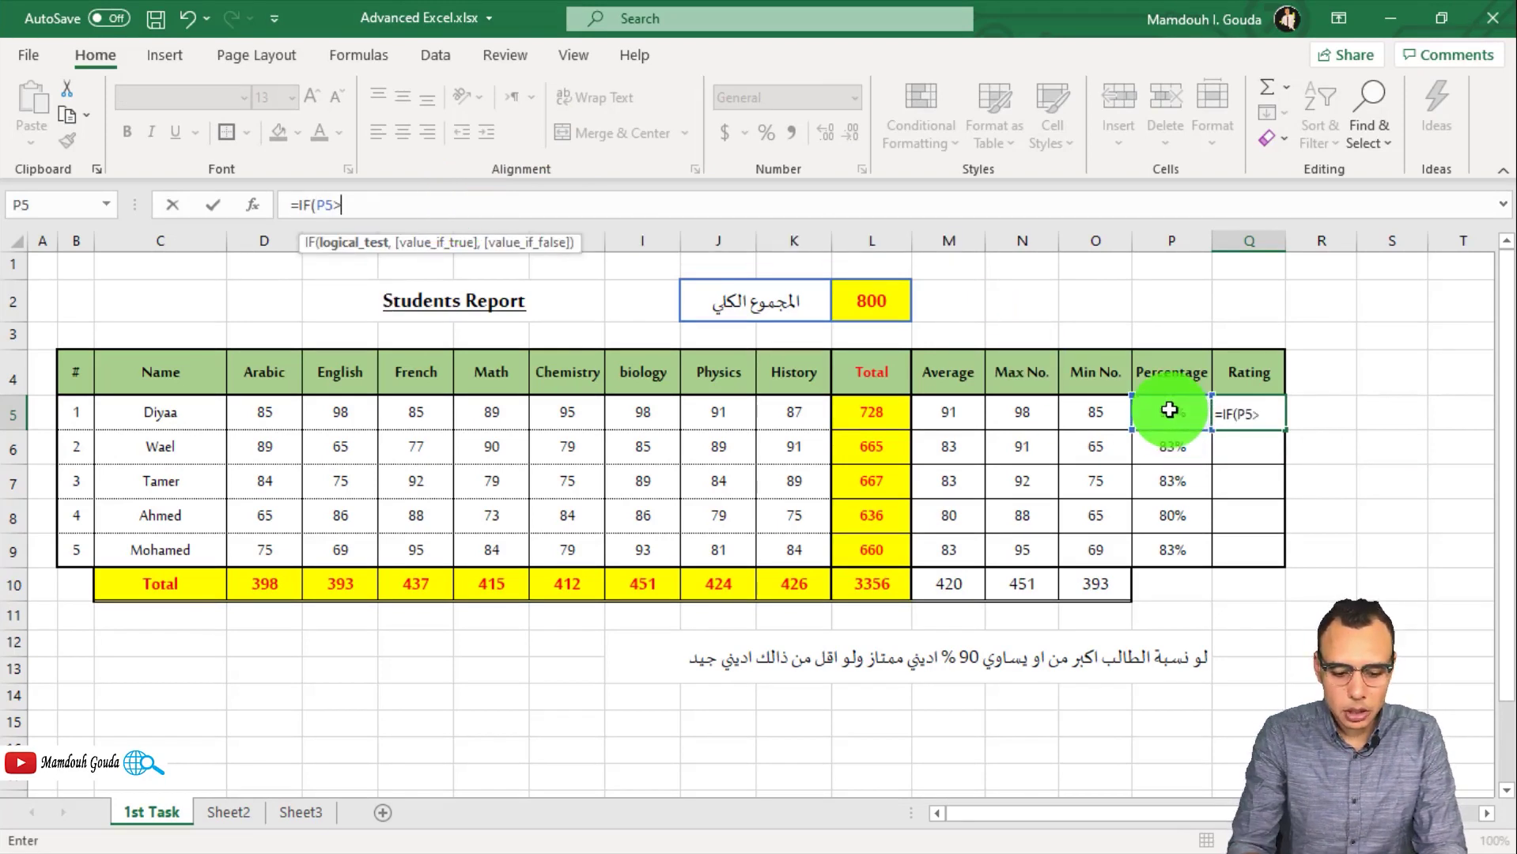
text(>=90%)
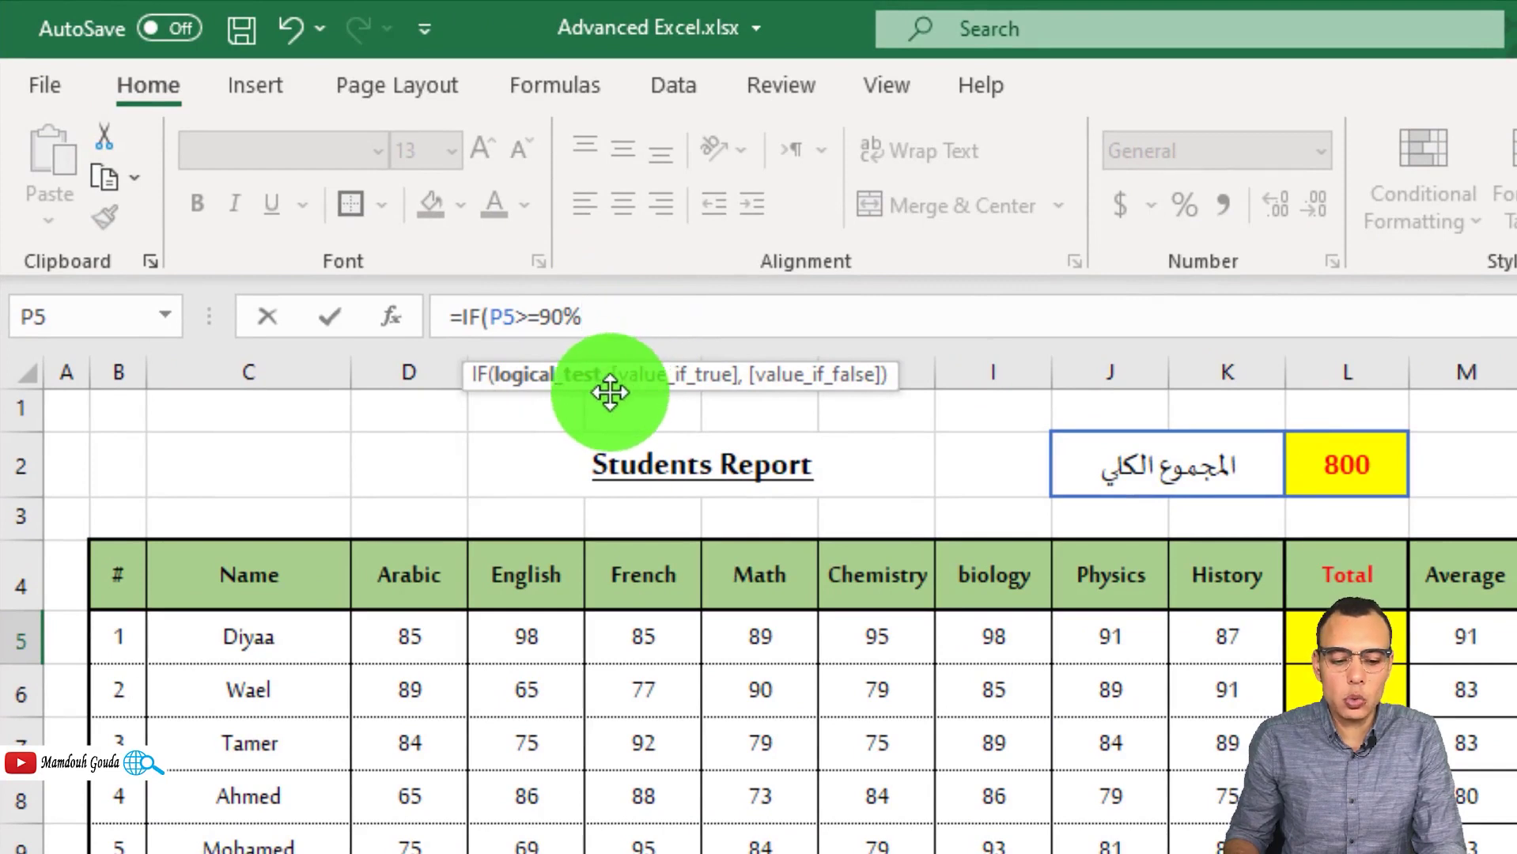
text(;)
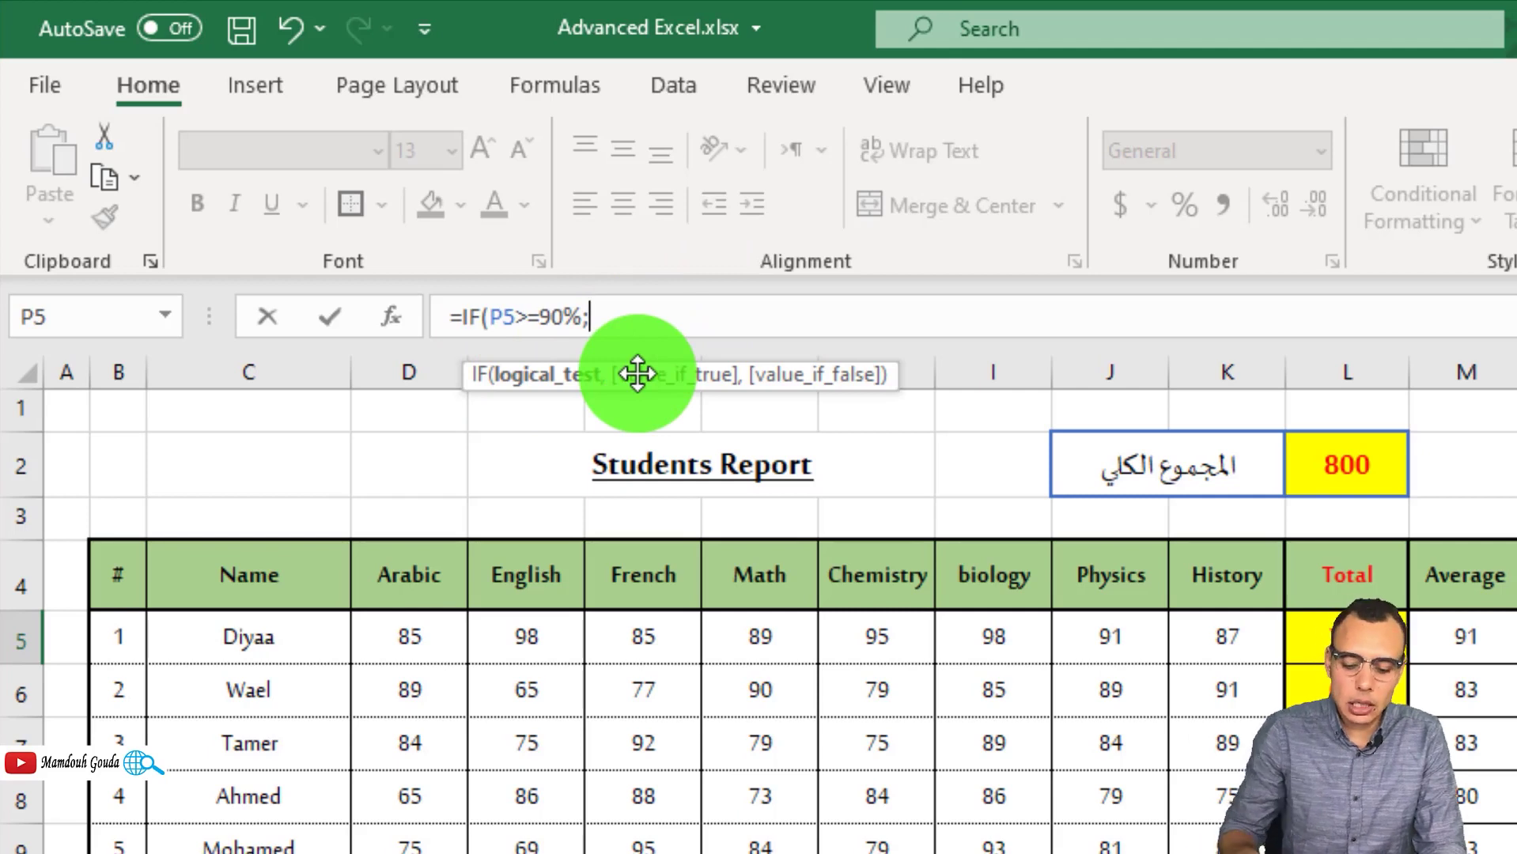
text(,"ممتاز)
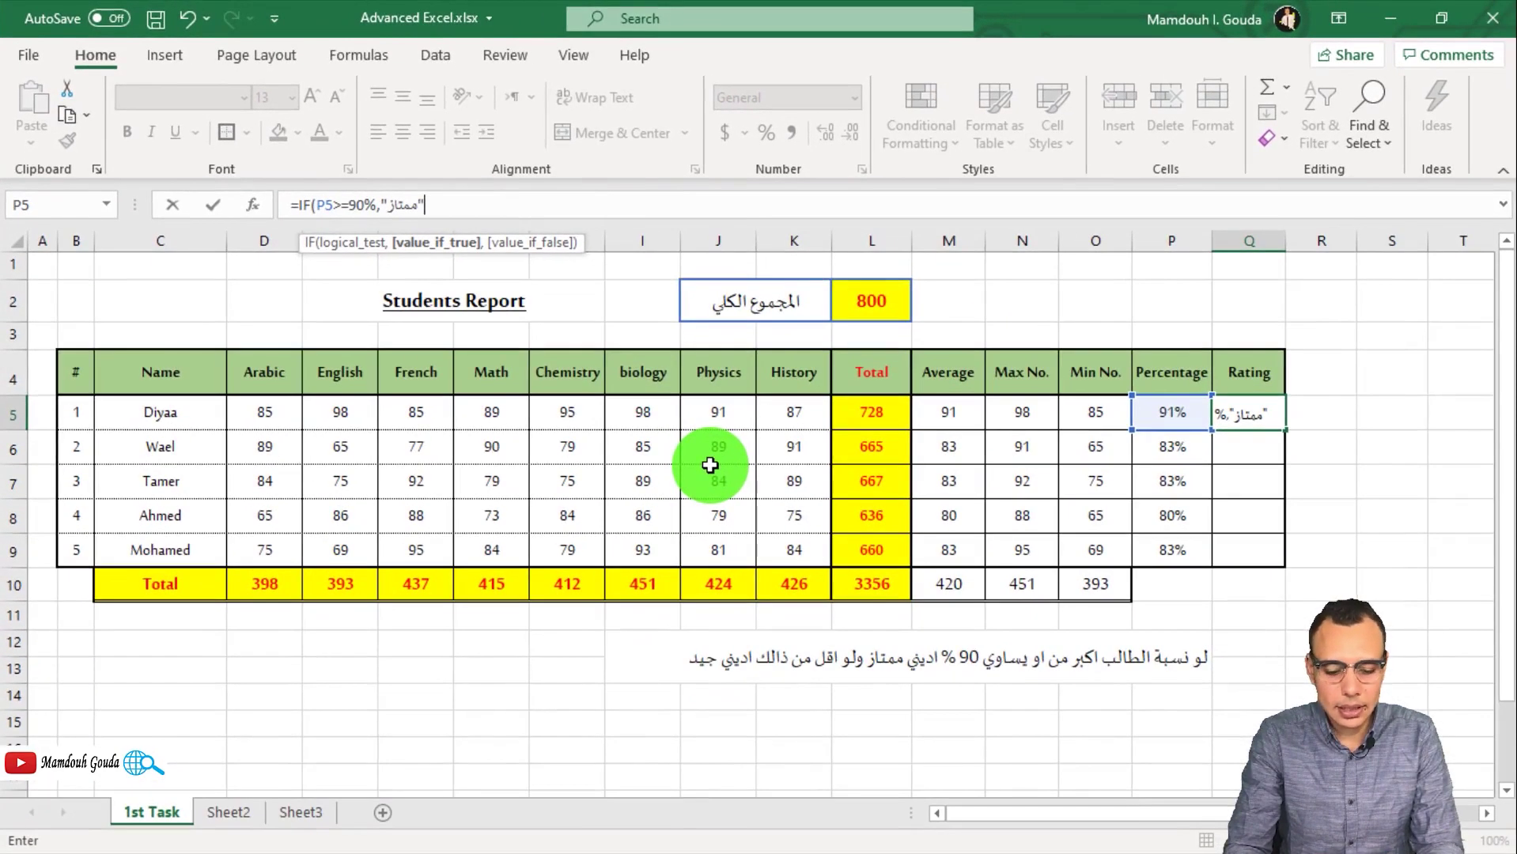
text(,)
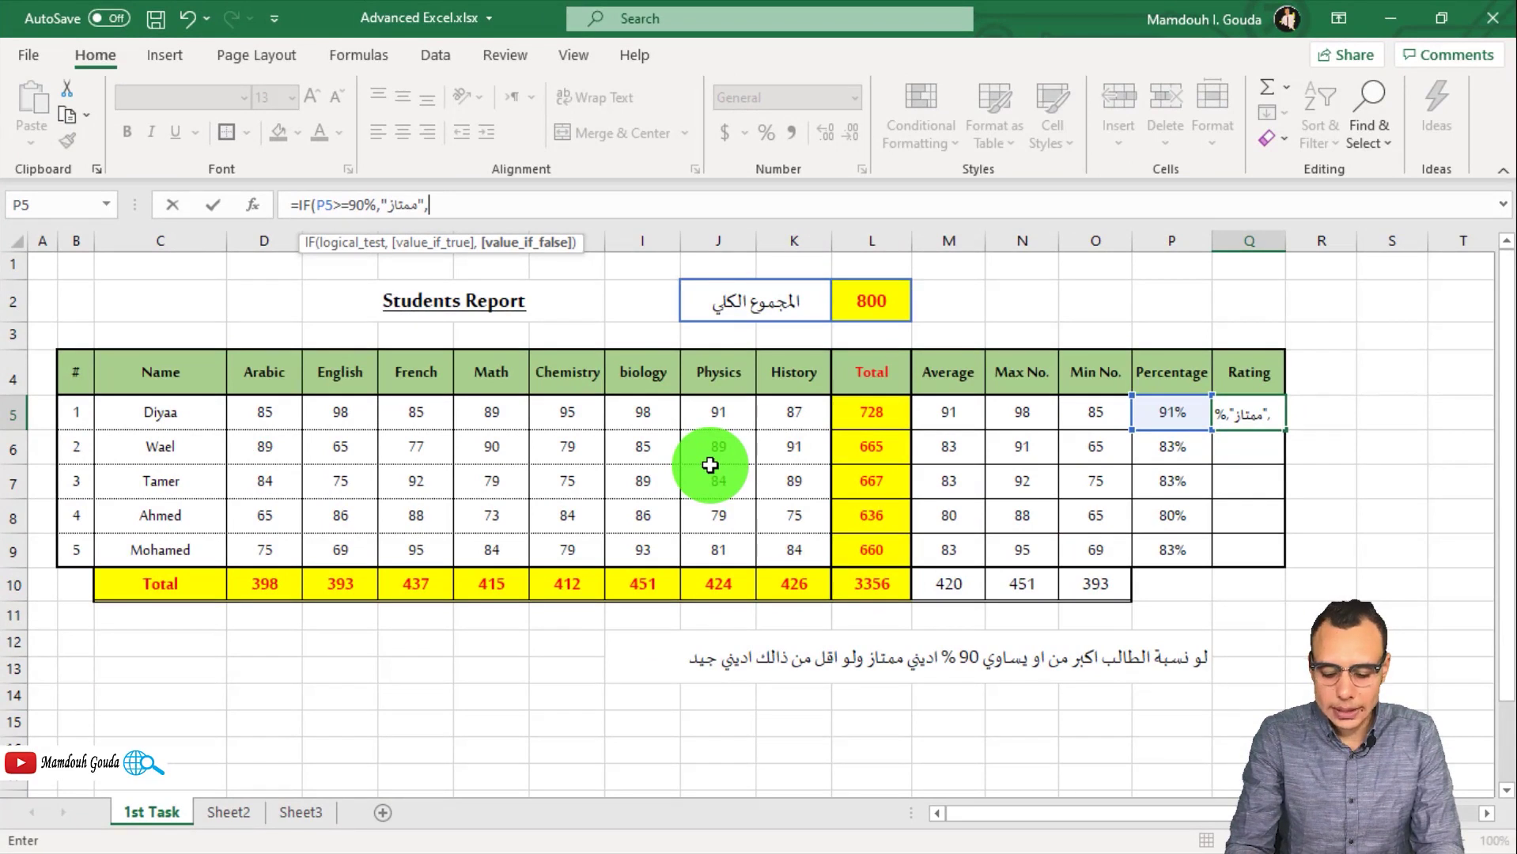
text("جيد")
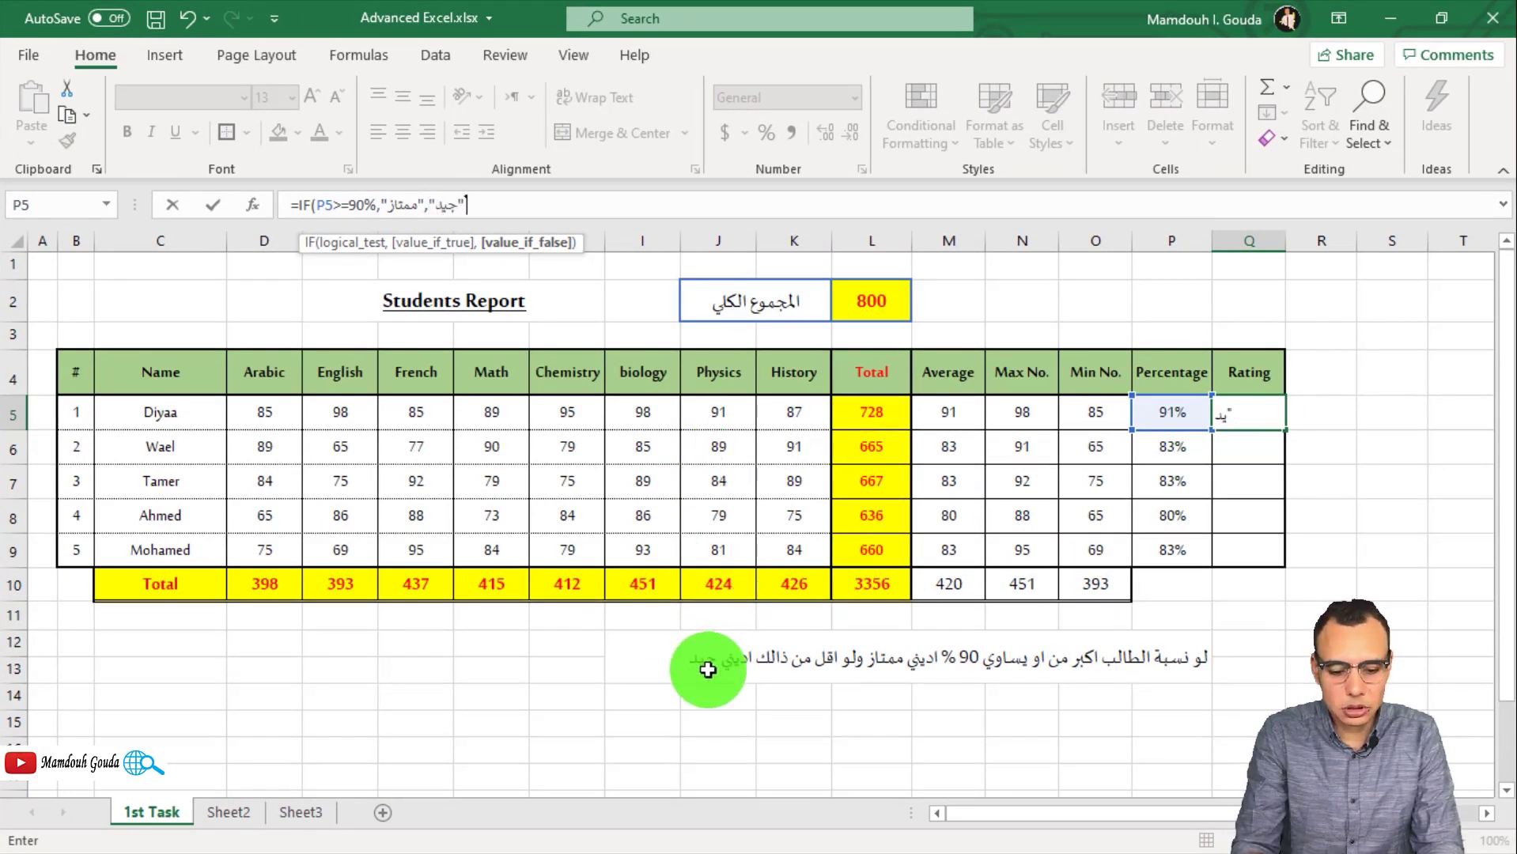
text(جيد")
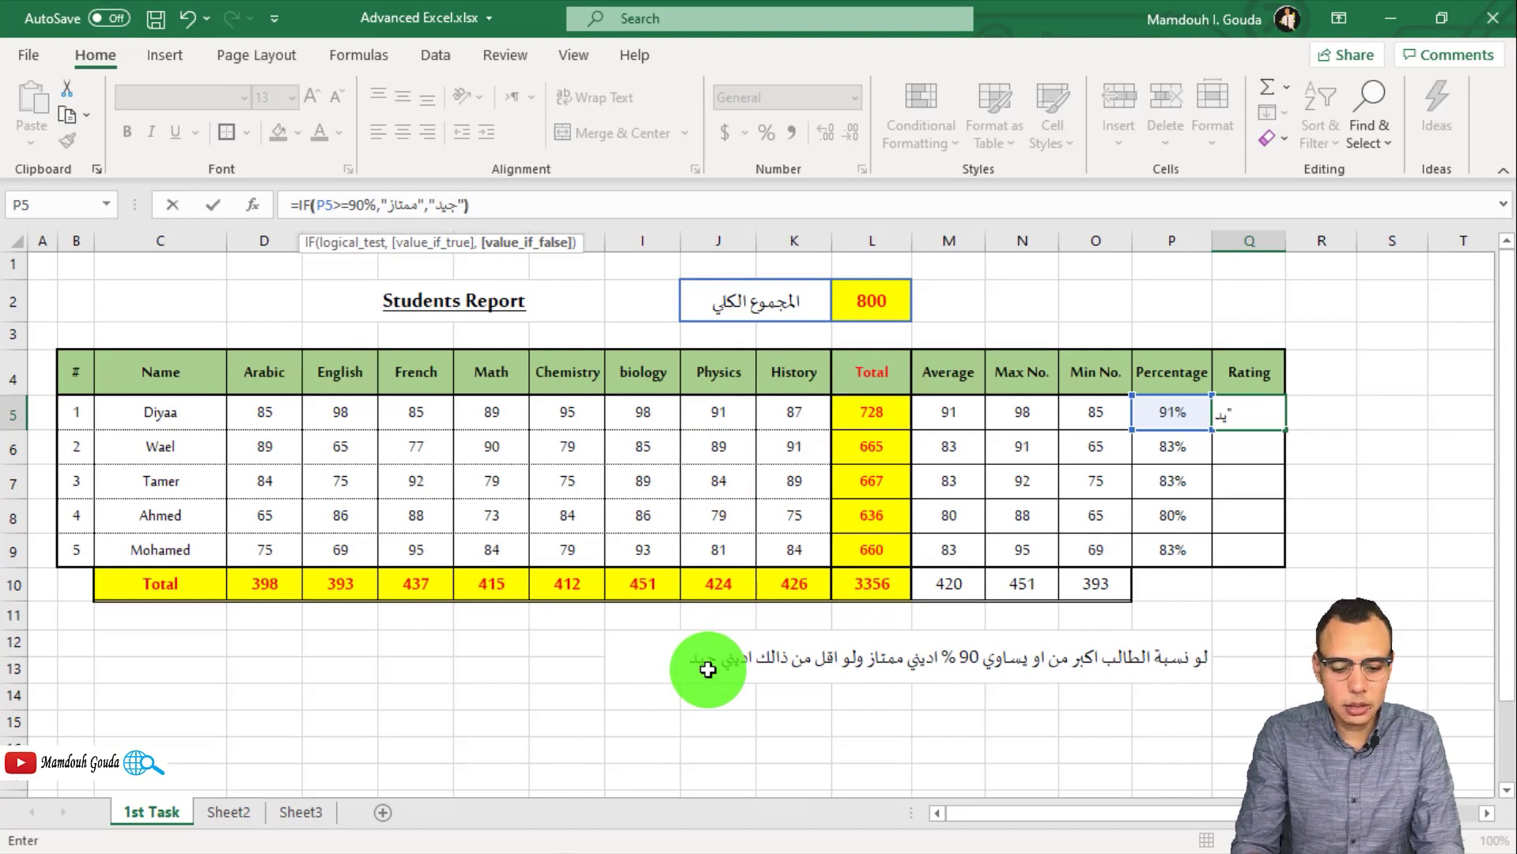
text())
key(Return)
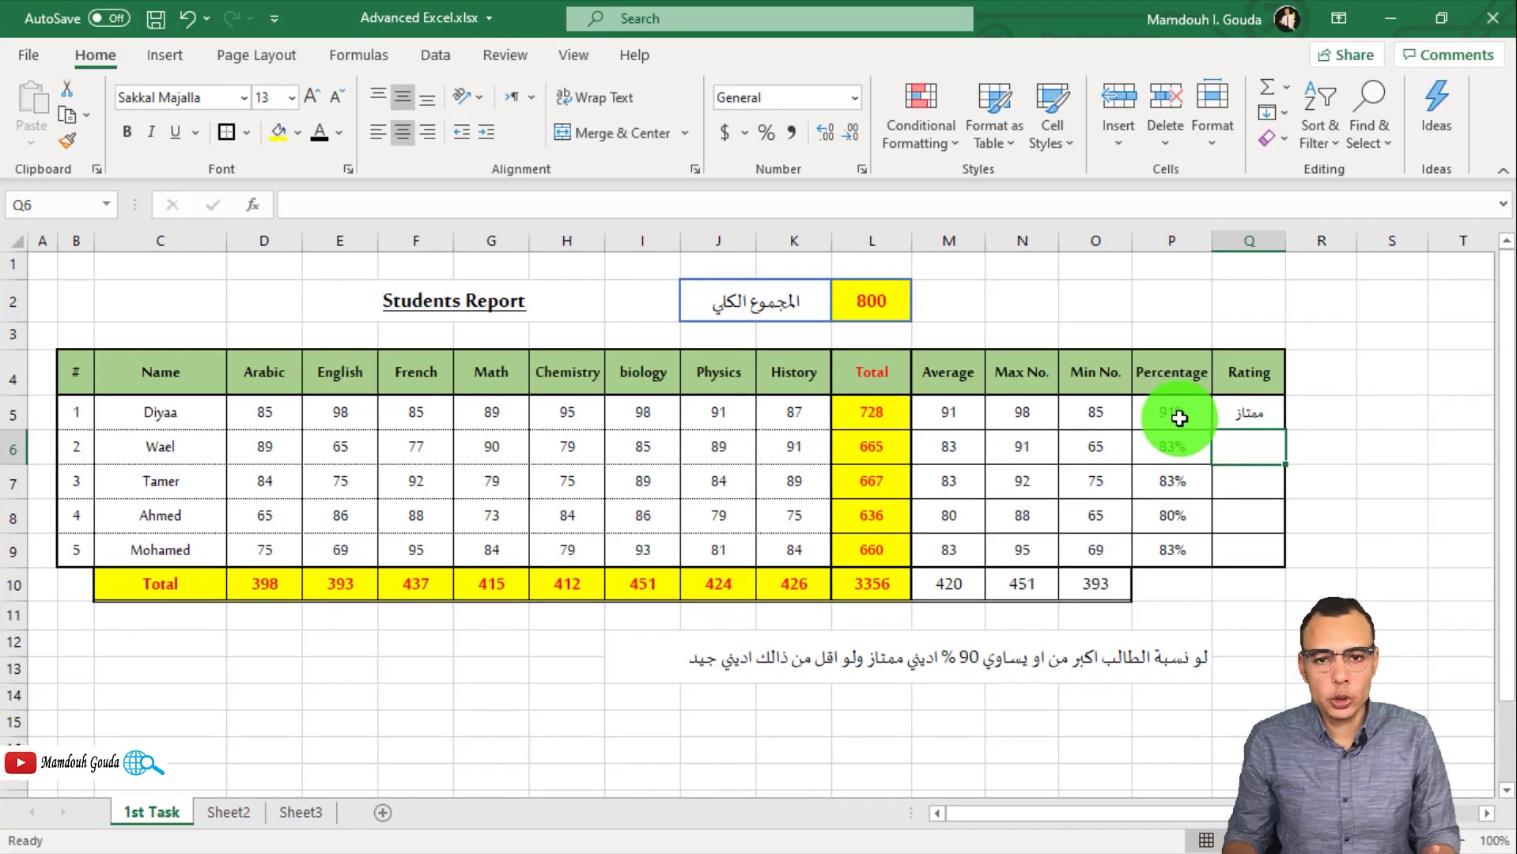
Step: Test the rating formula by overwriting the first student's percentage in P5 with 85%, and undo that change
click(1166, 410)
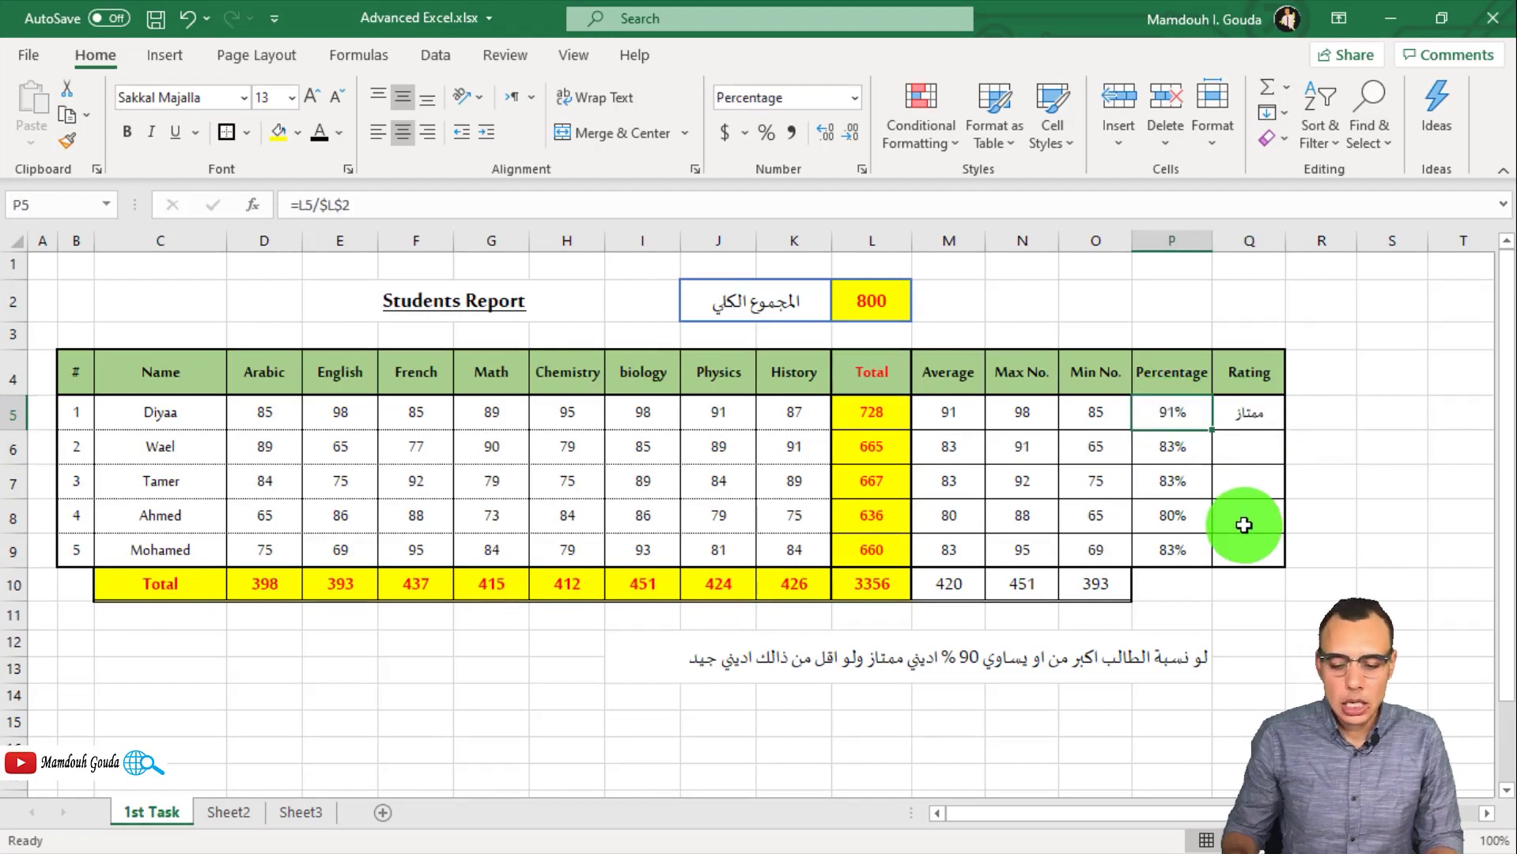
text(85%)
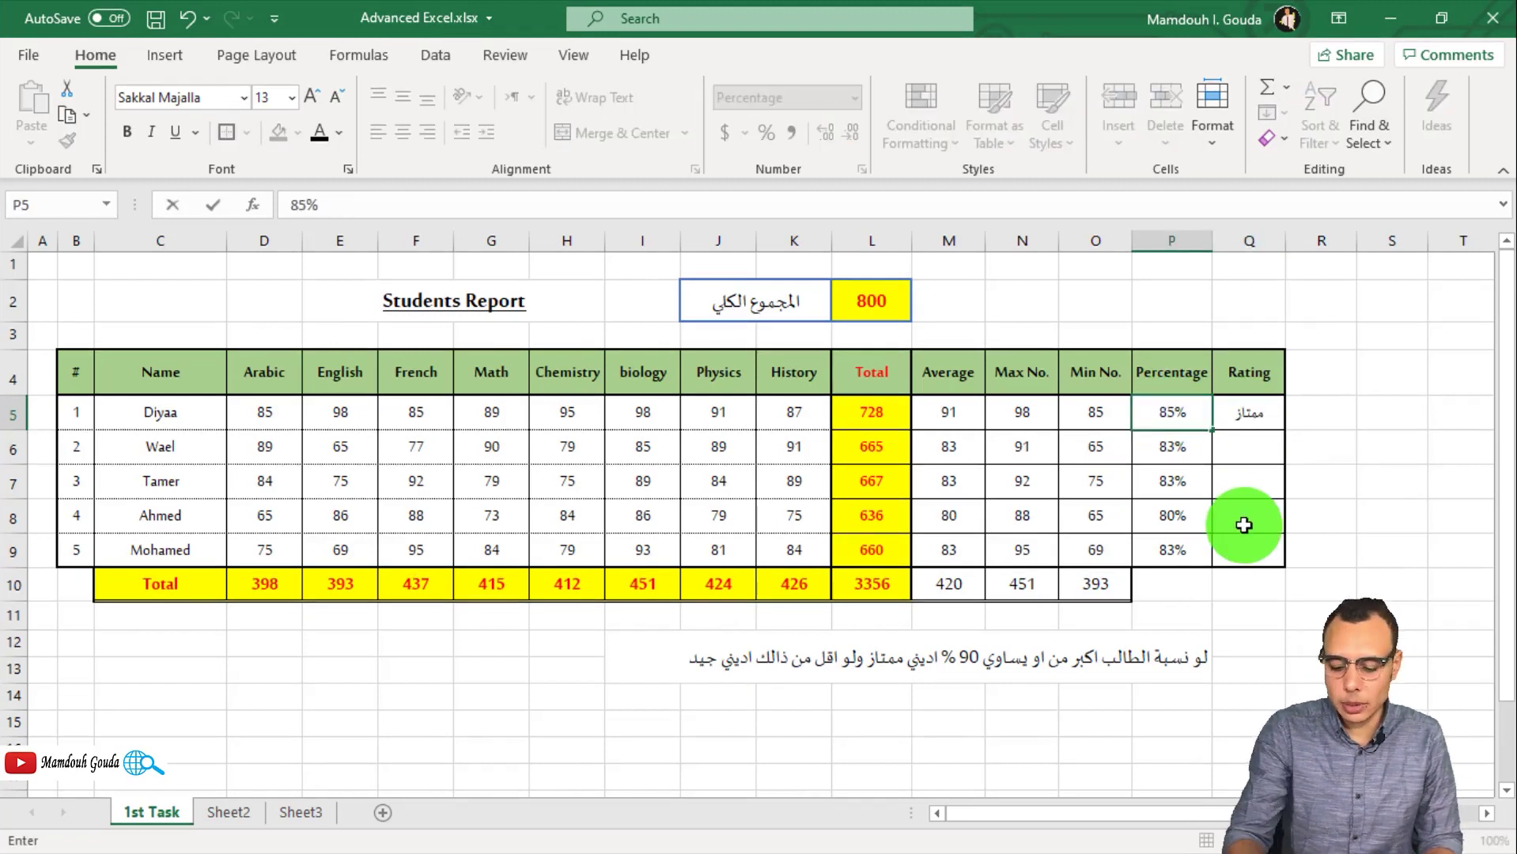
key(Return)
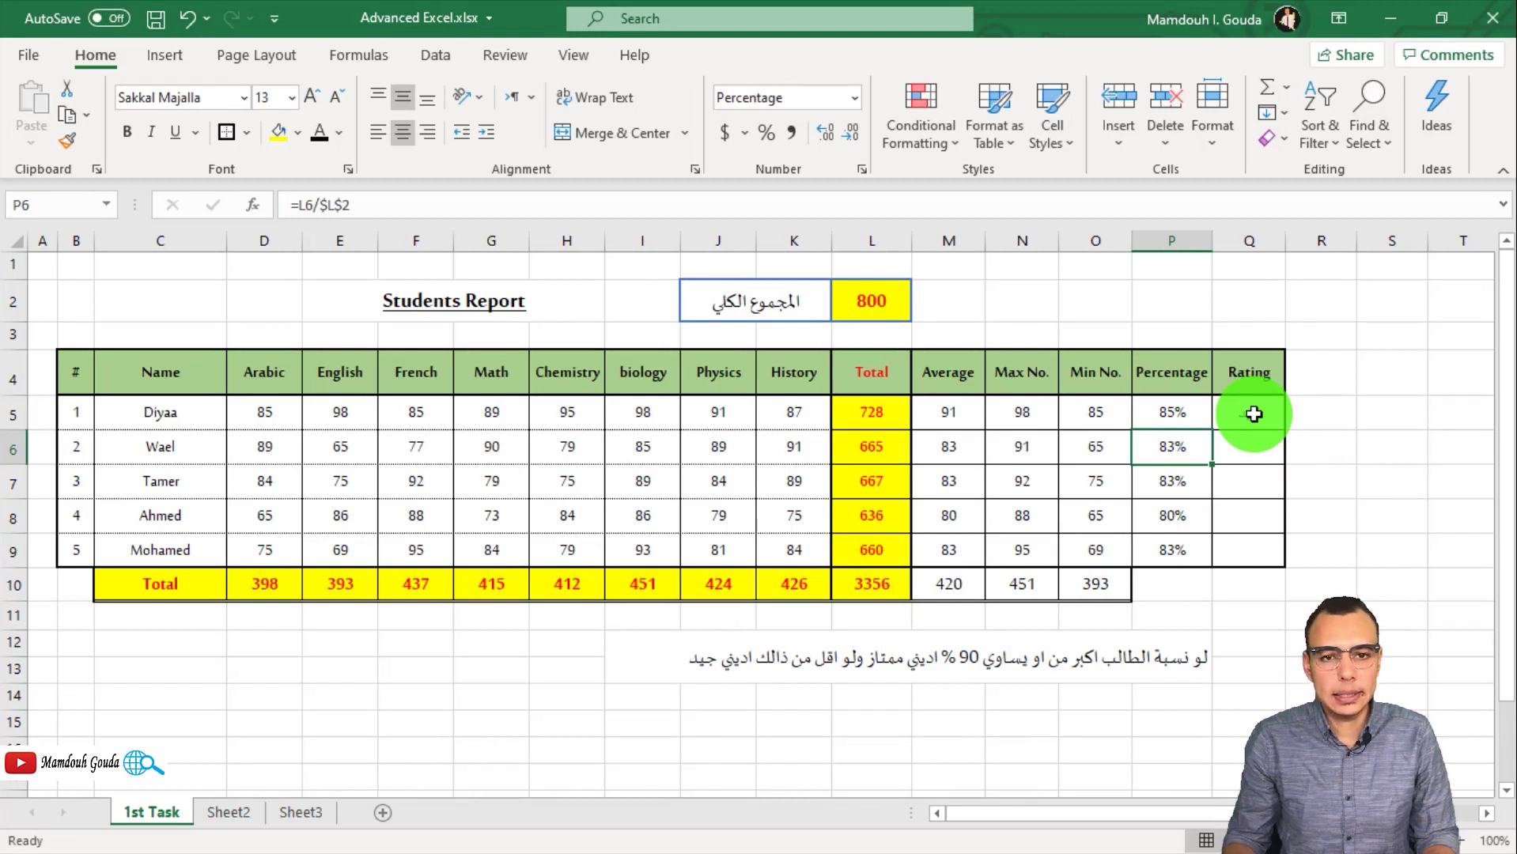
key(ctrl+z)
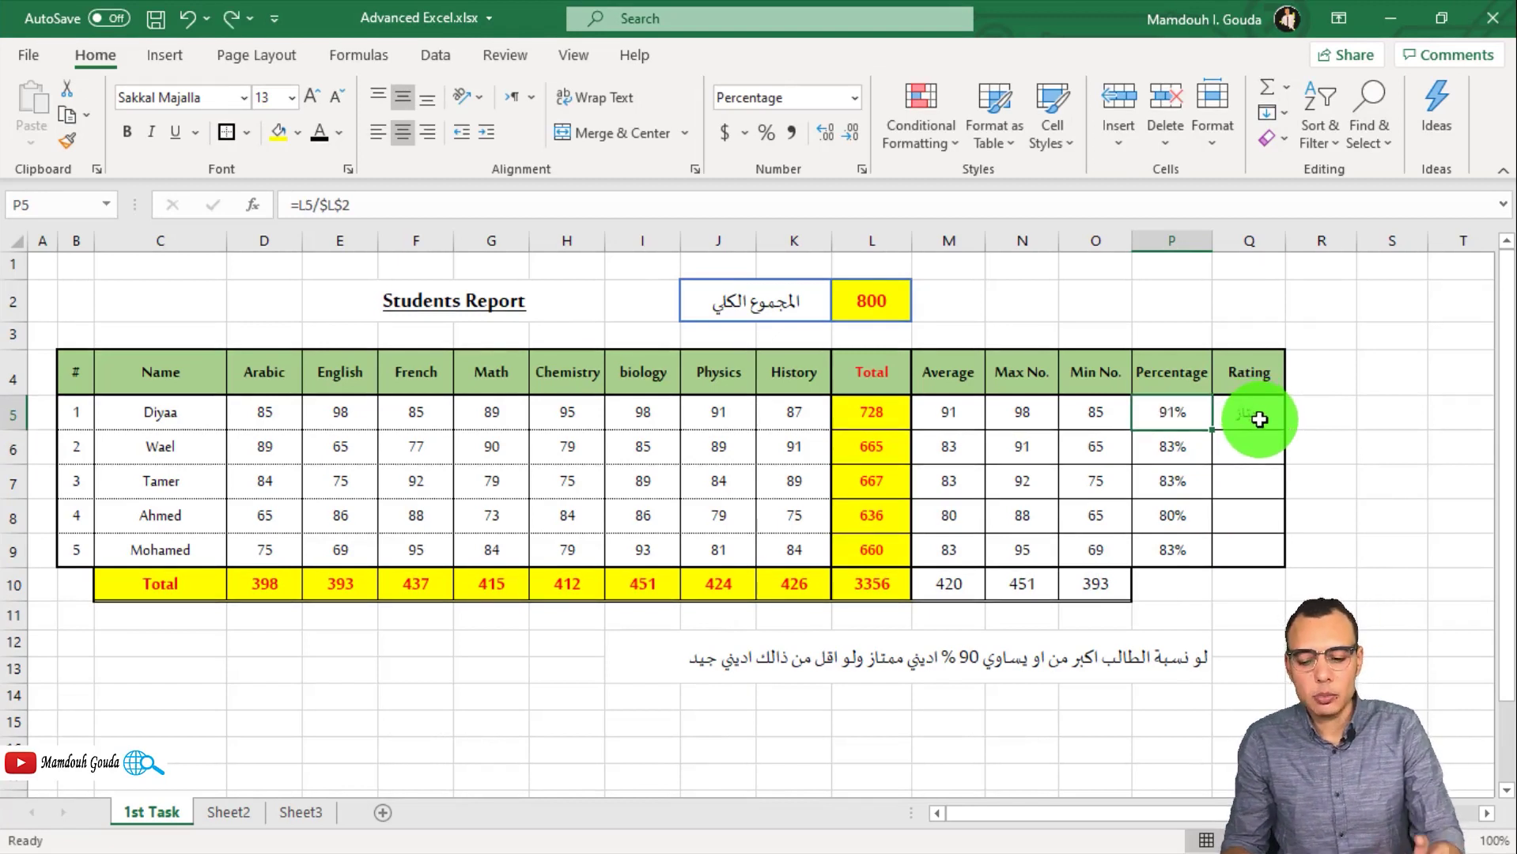
Step: Fill the rating formula from Q5 down to Q9 without formatting, and check the ratings against the percentages in P6:P9
click(1246, 411)
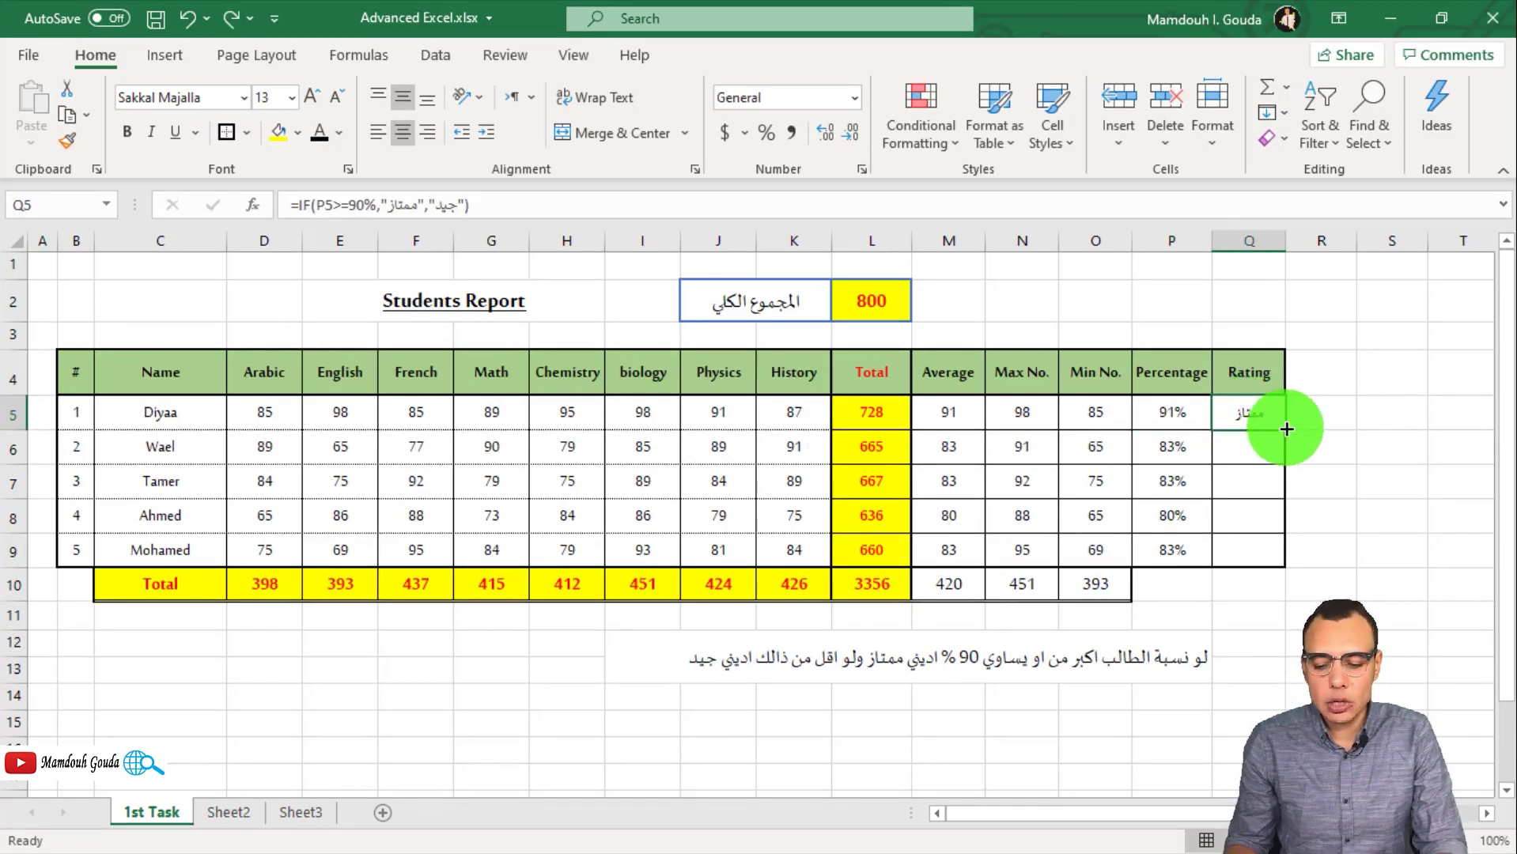
drag(1286, 428, 1278, 563)
click(1301, 581)
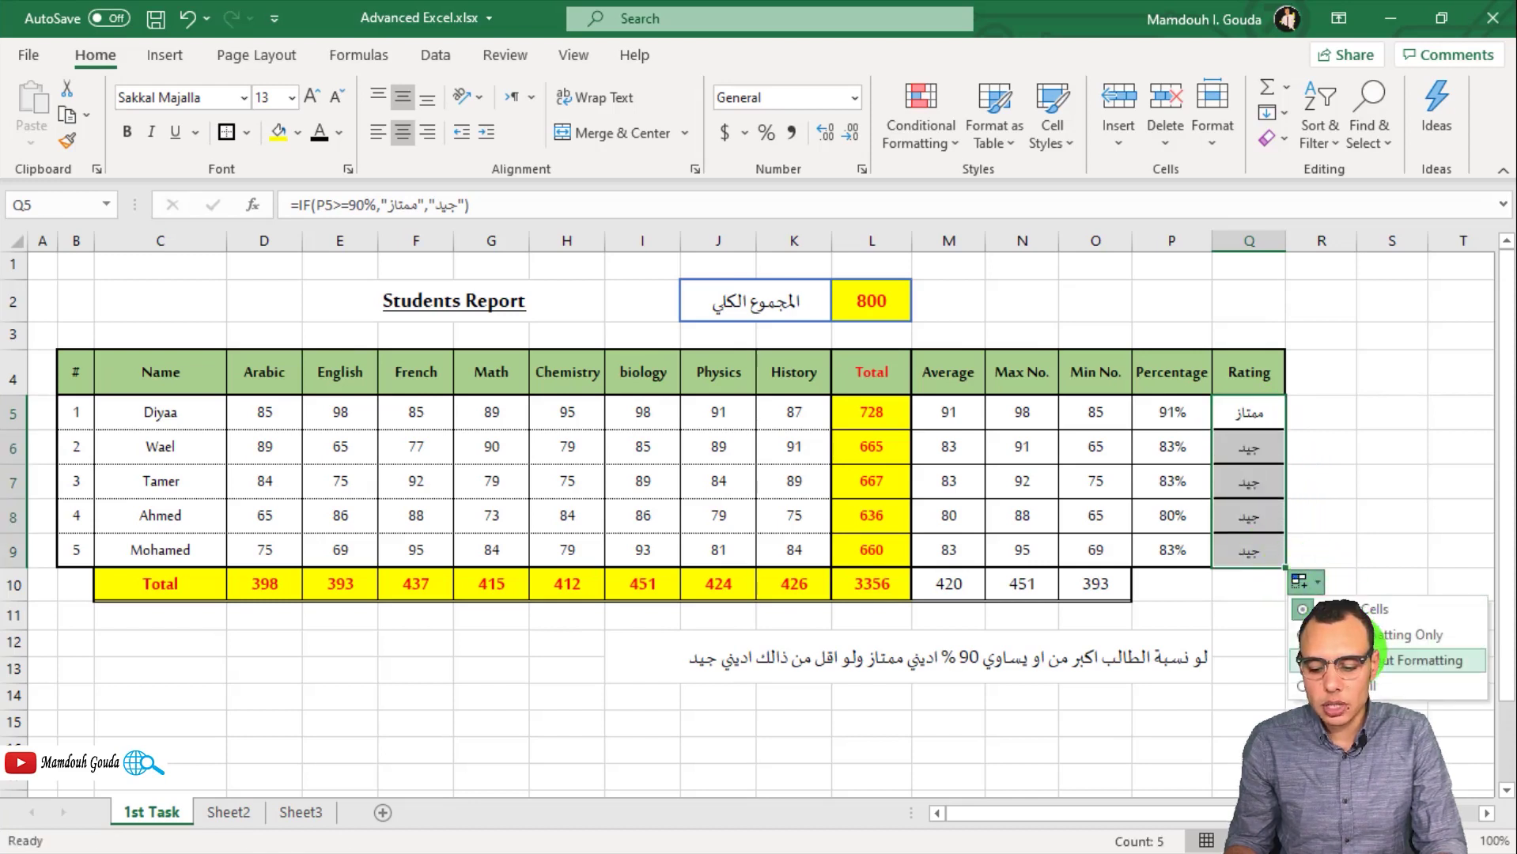
click(1380, 660)
click(1248, 615)
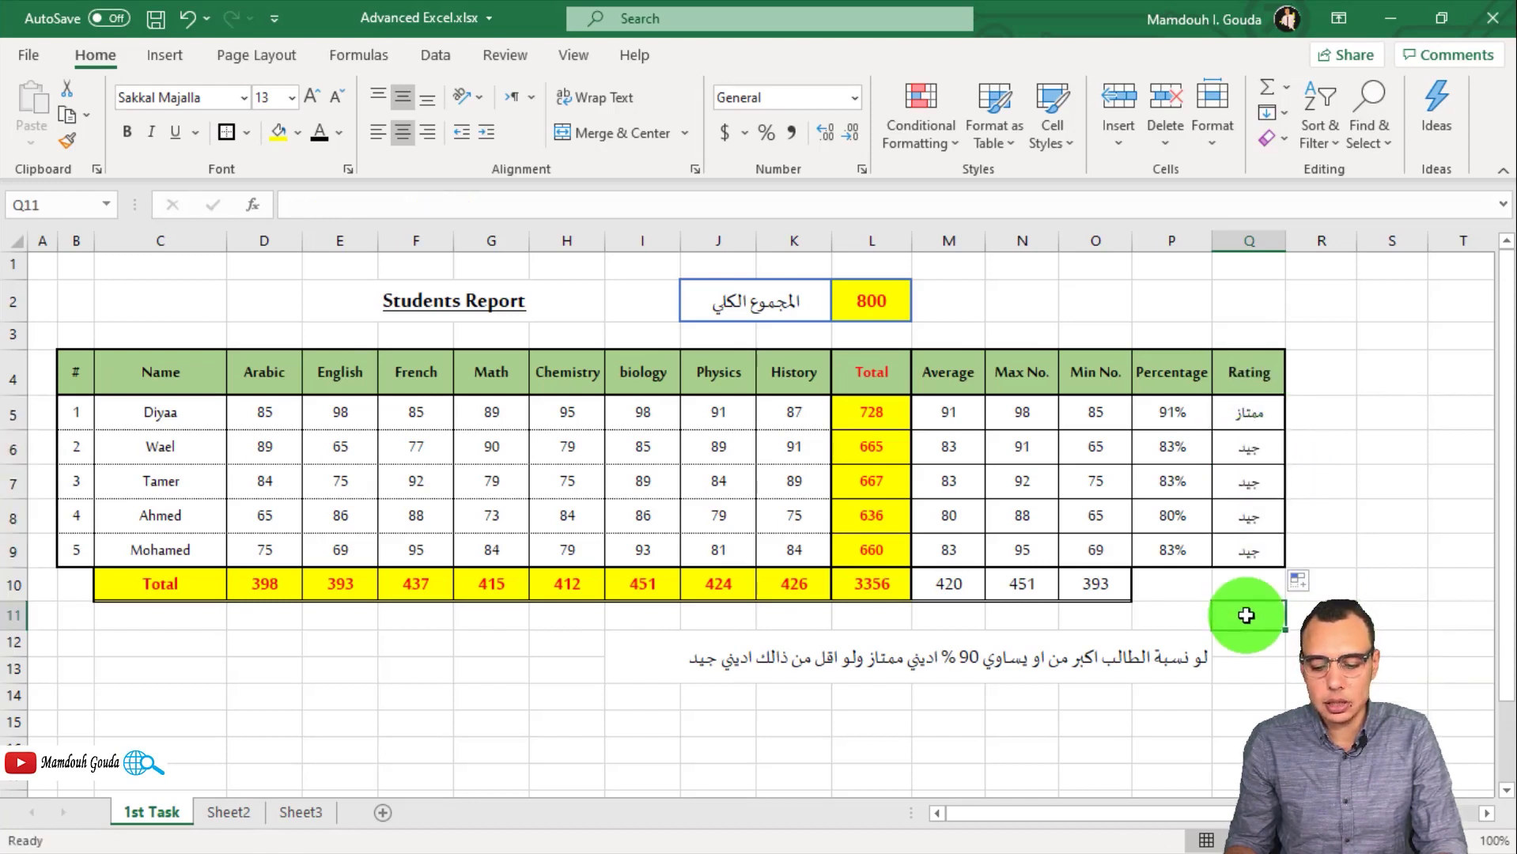
click(1238, 417)
drag(1179, 448, 1197, 556)
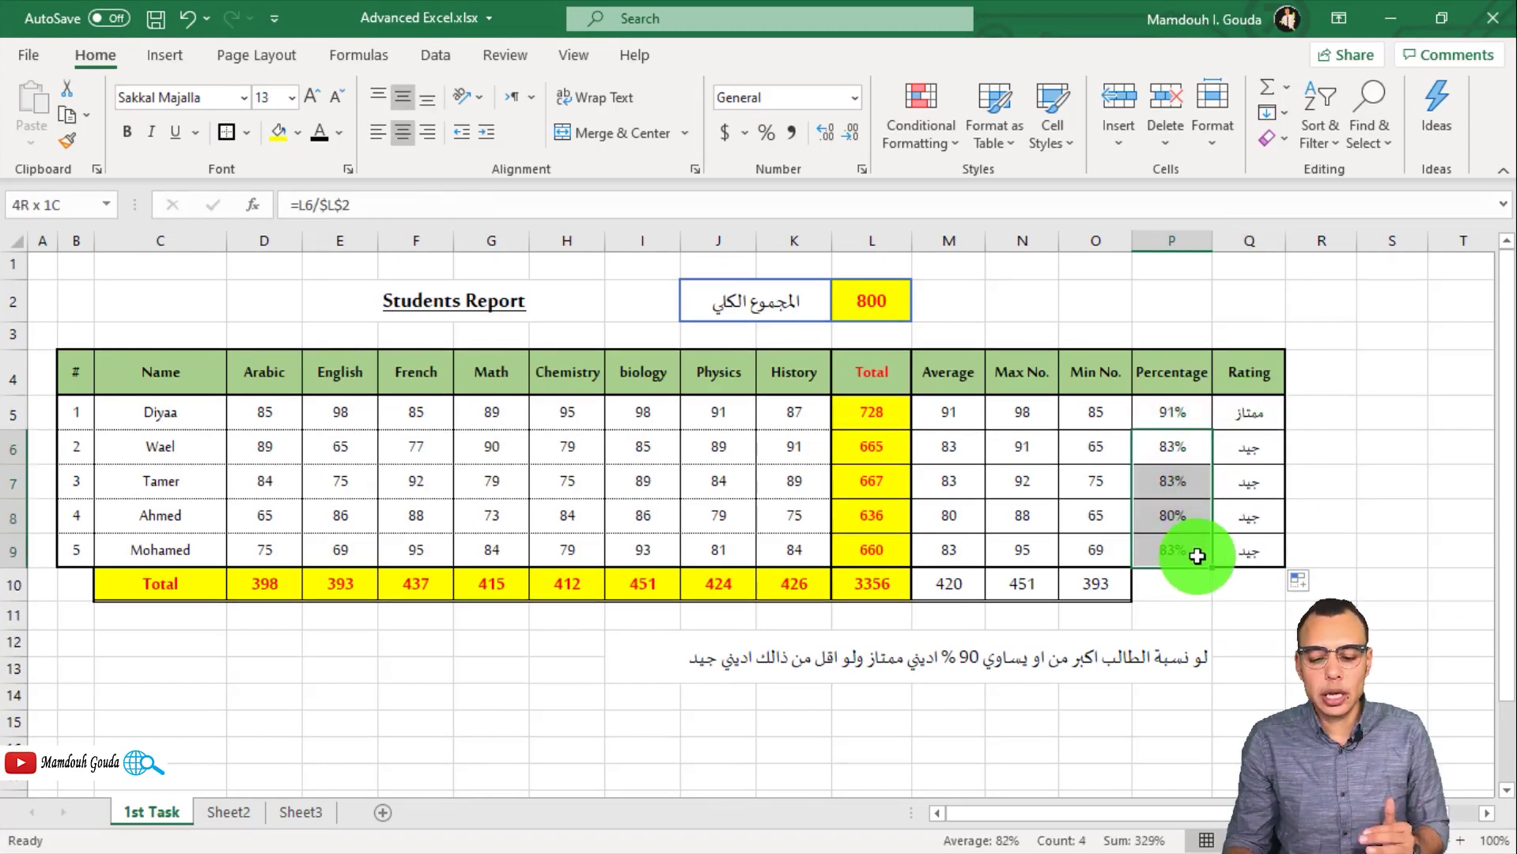
Step: Raise the third student's marks in row 7 to 92 in Chemistry, 95 in Math and 92 in English to test the rating formula
click(568, 492)
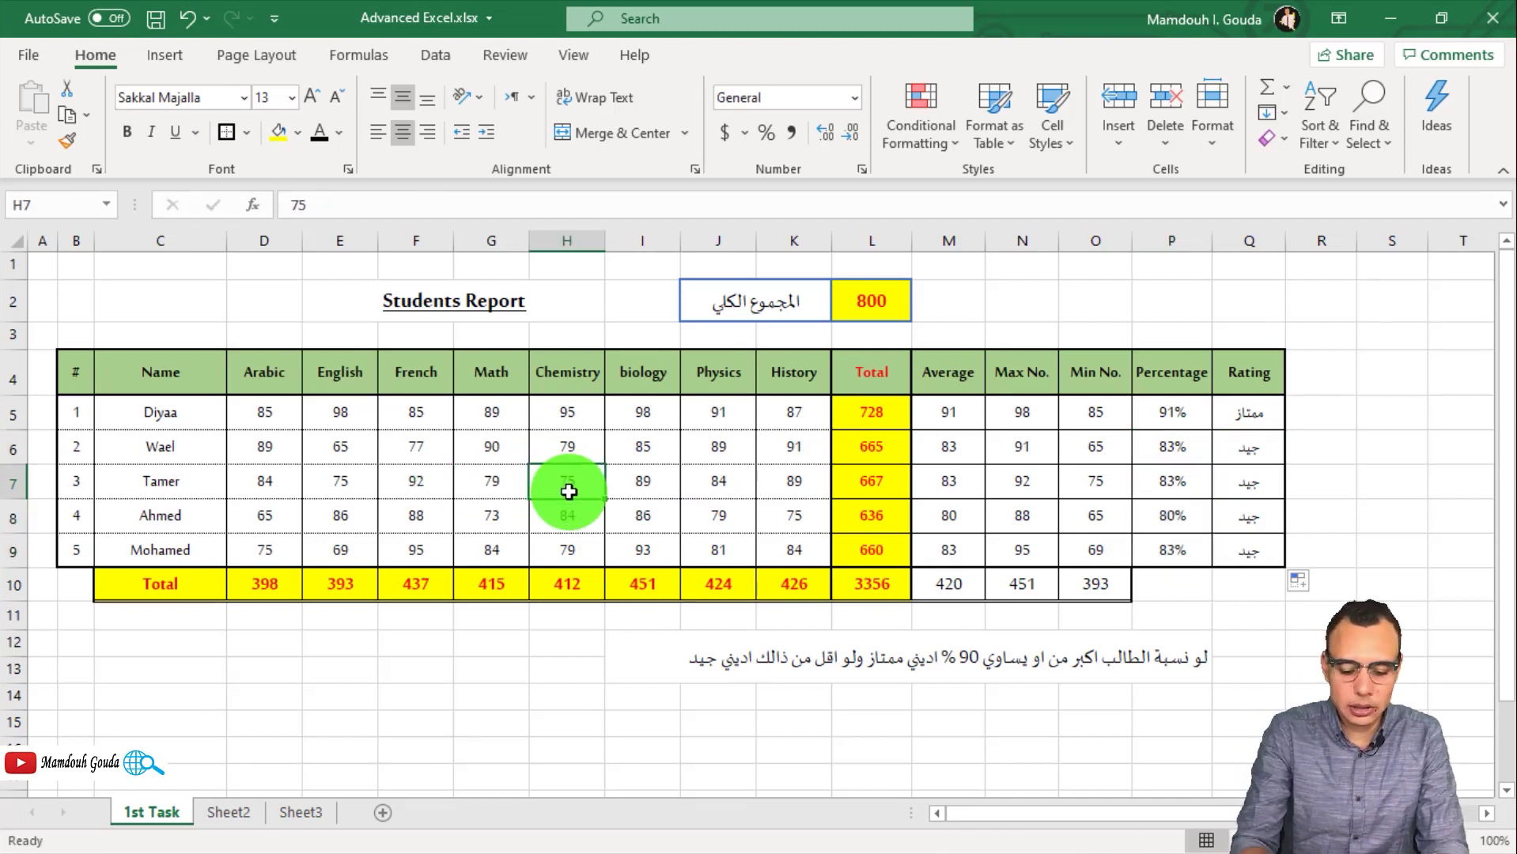
text(92)
key(Return)
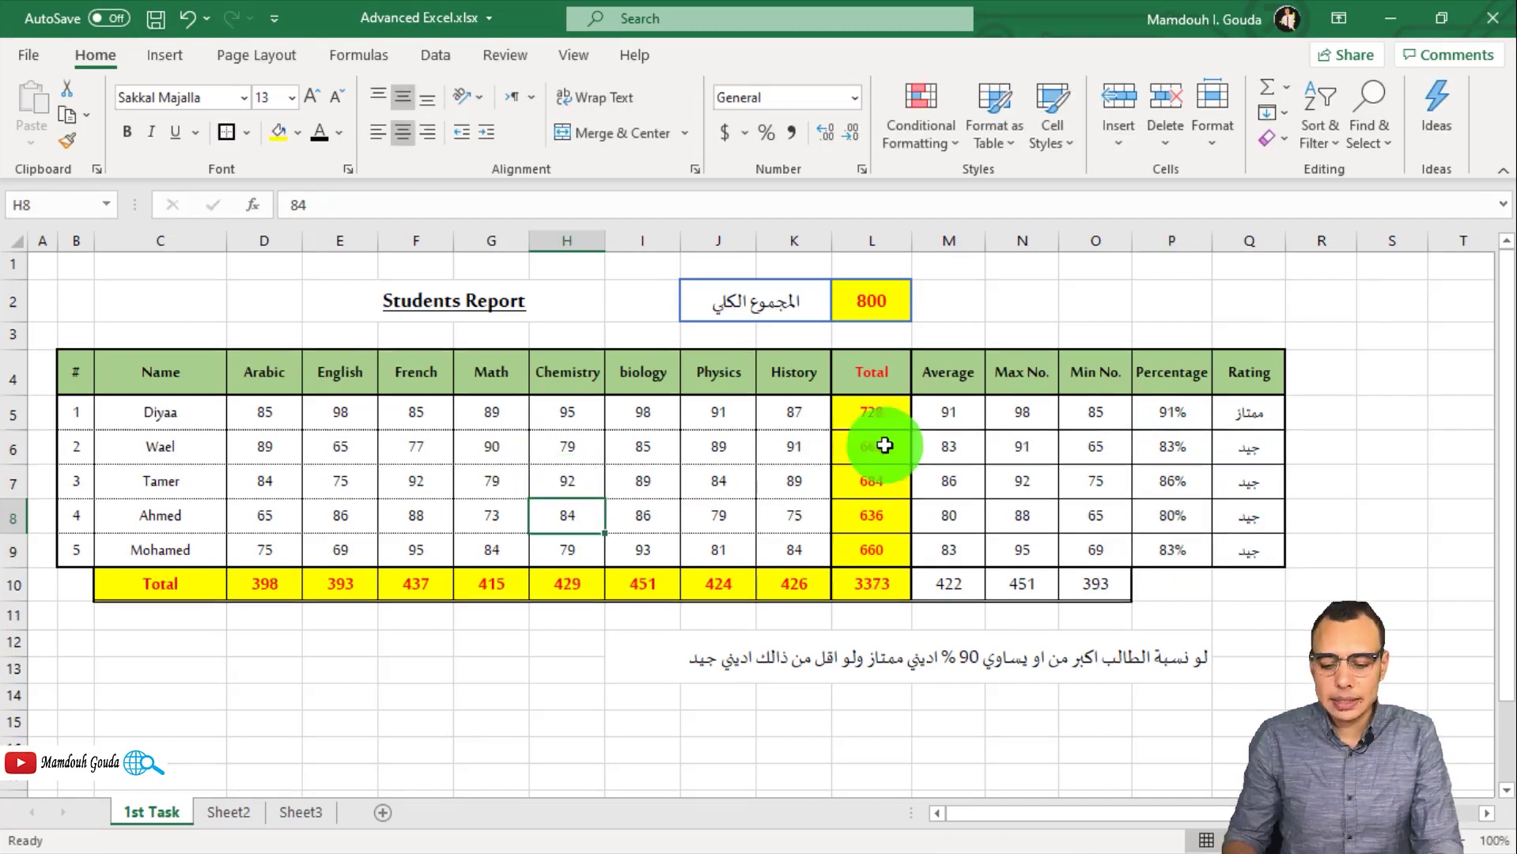
click(490, 491)
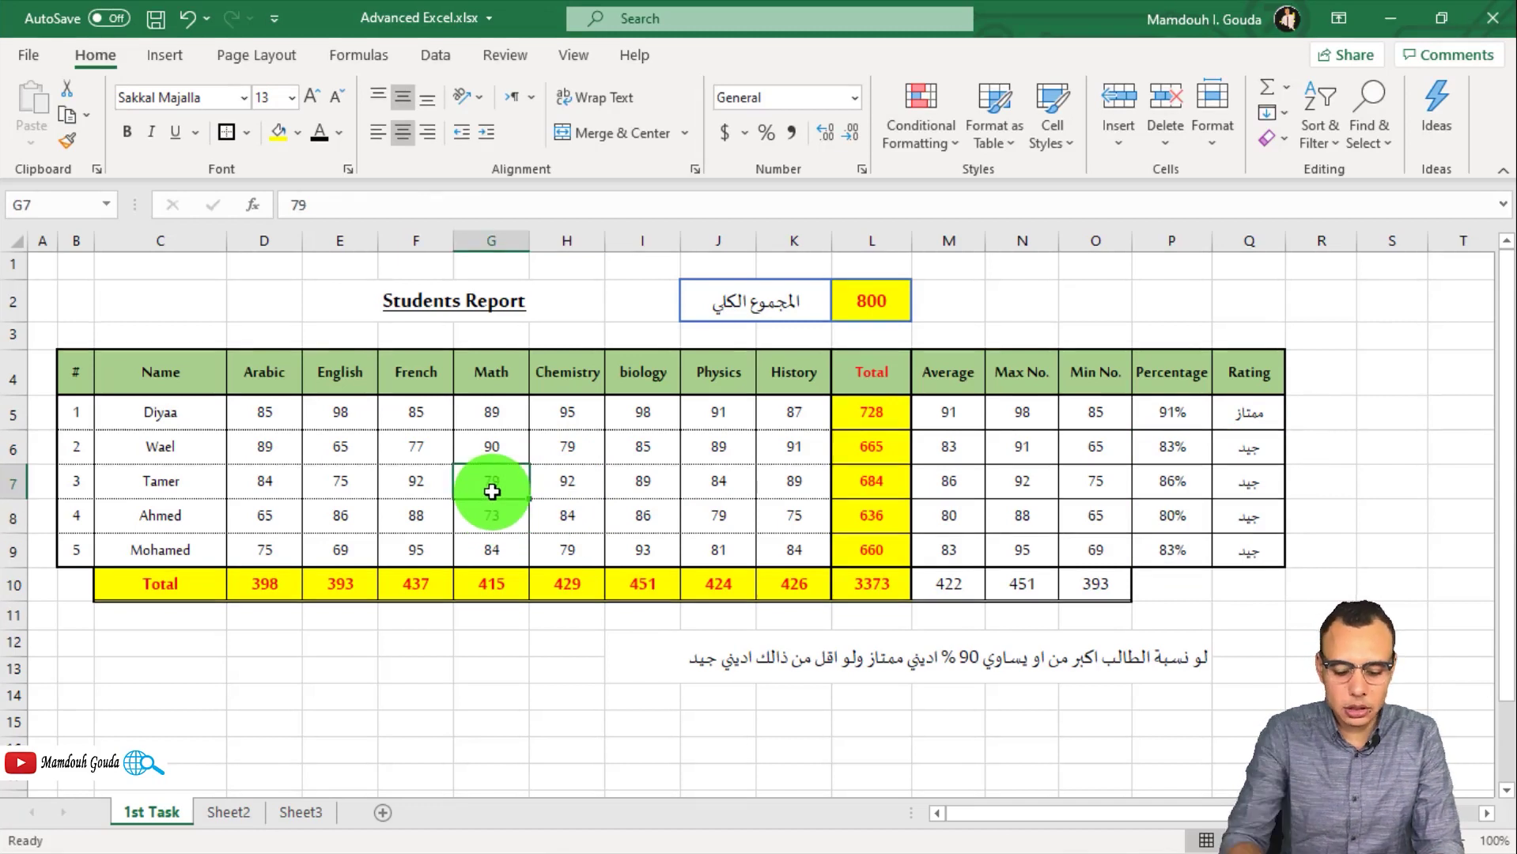
text(95)
key(Return)
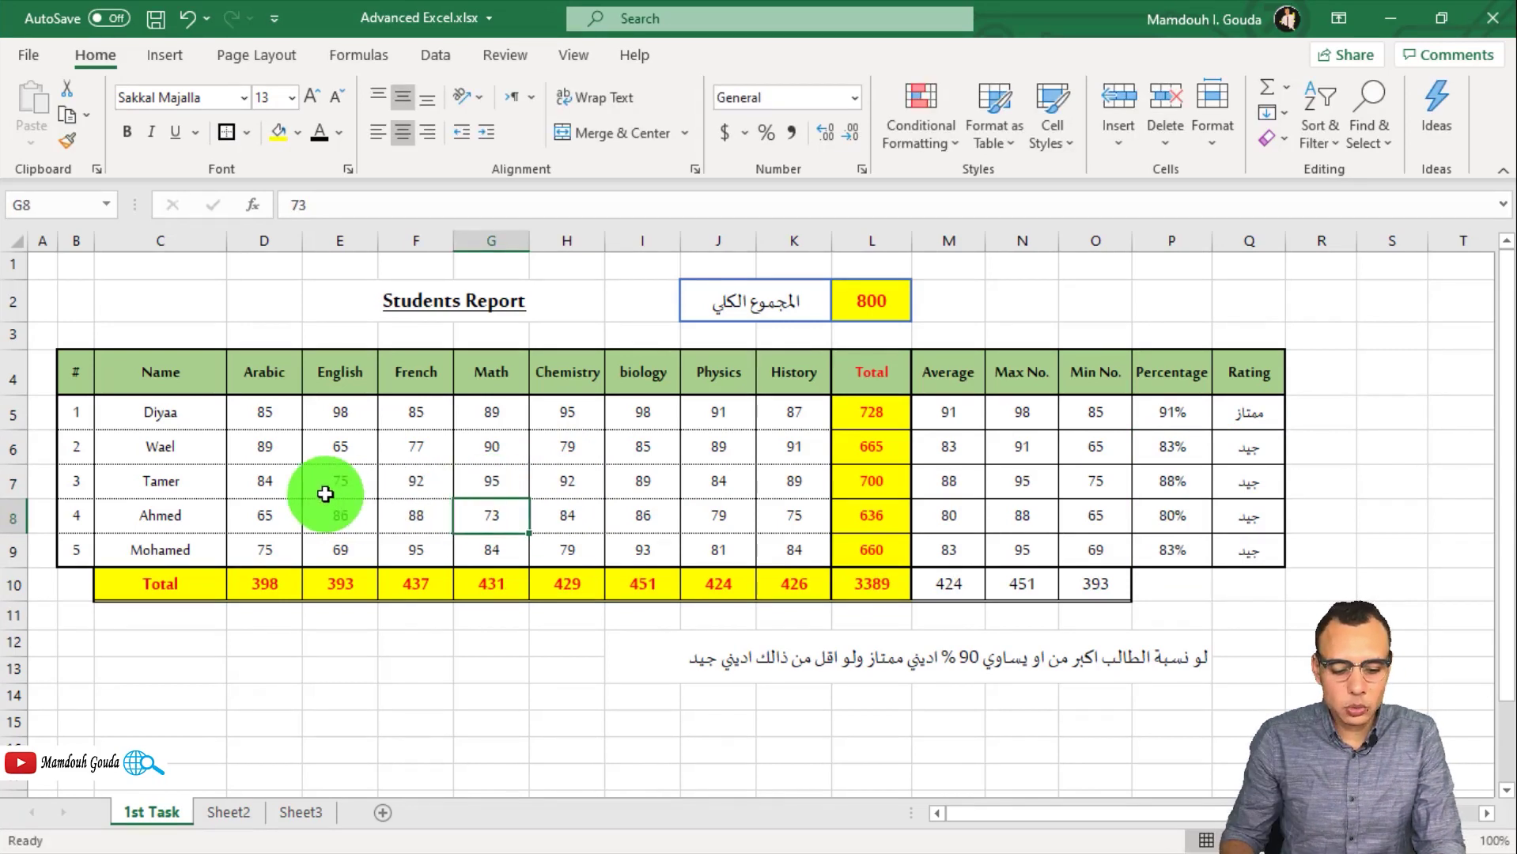
click(349, 475)
text(92)
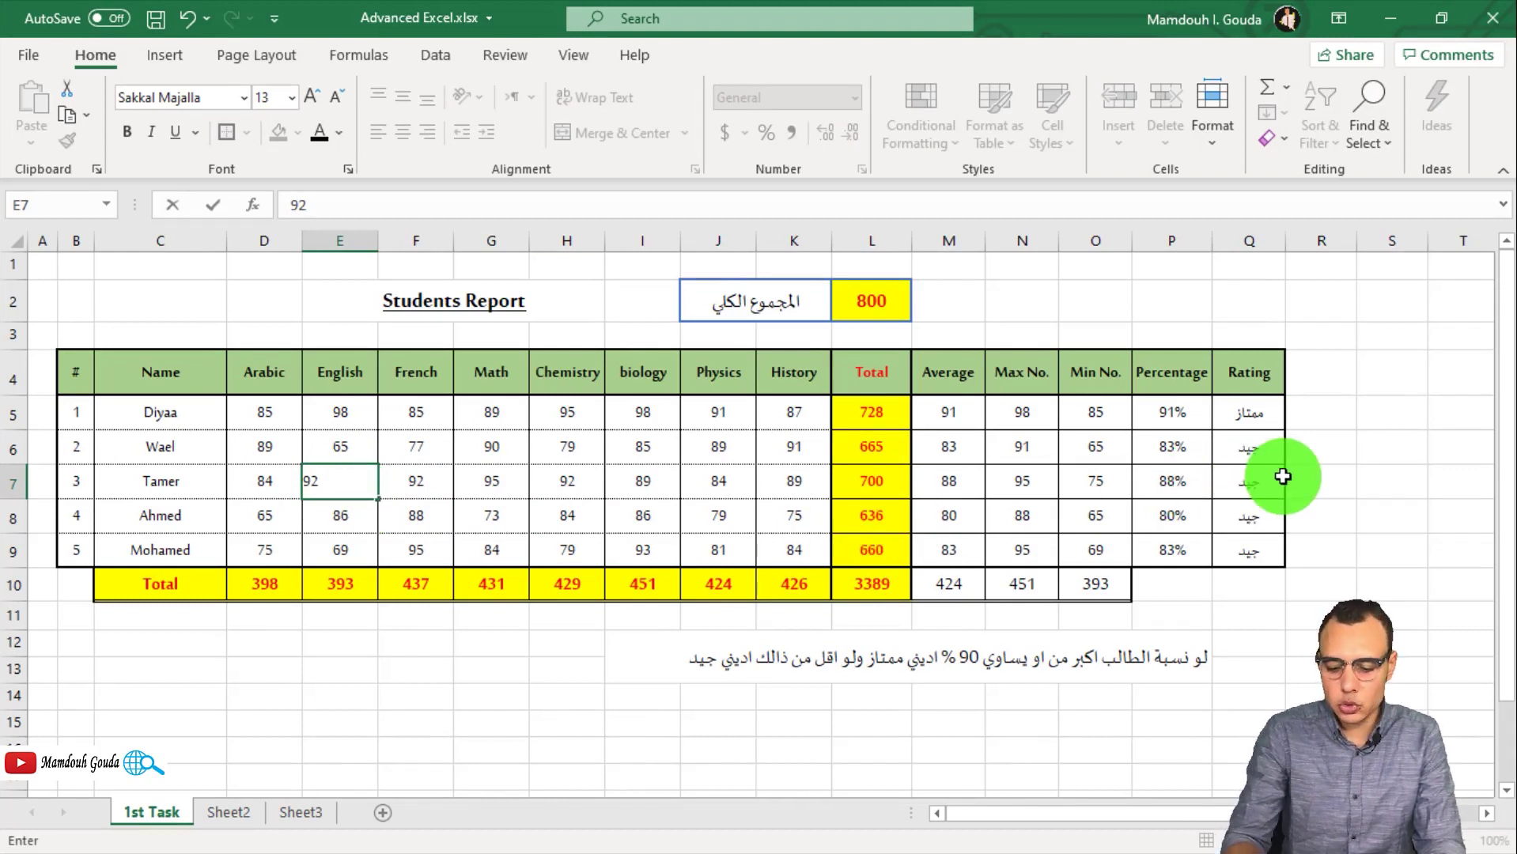
key(Return)
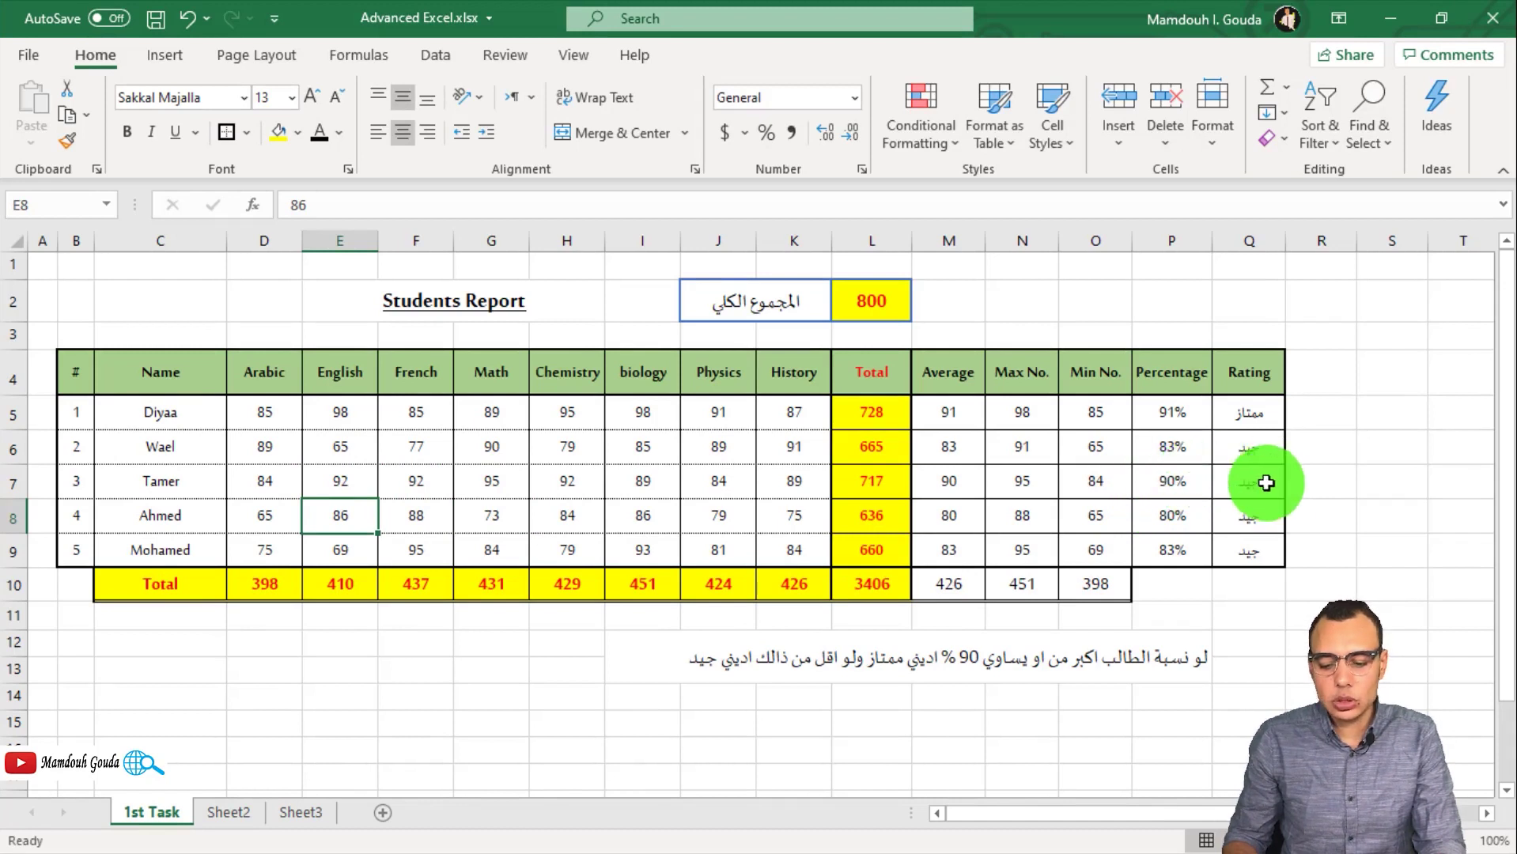